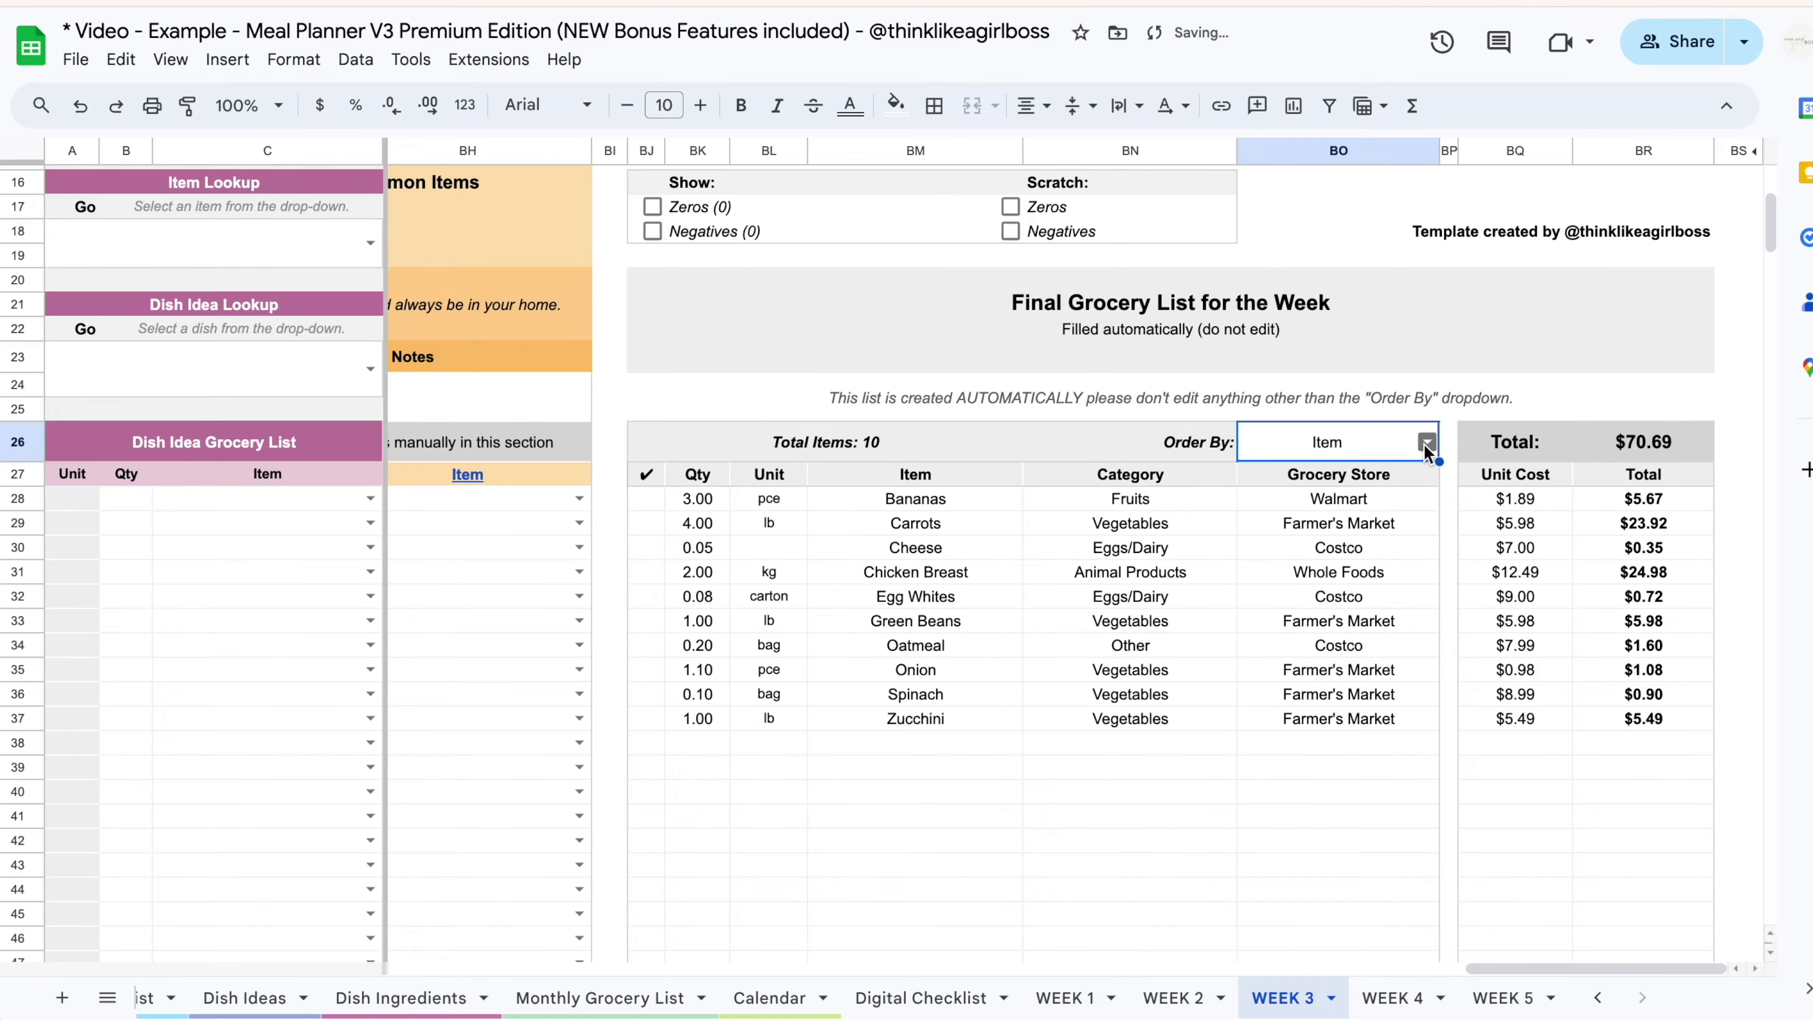
On the Item List sheet, set the grocery store of Boneless Chicken Breast and Milk to Walmart.
{"action": "left_click", "coordinate": [148, 997]}
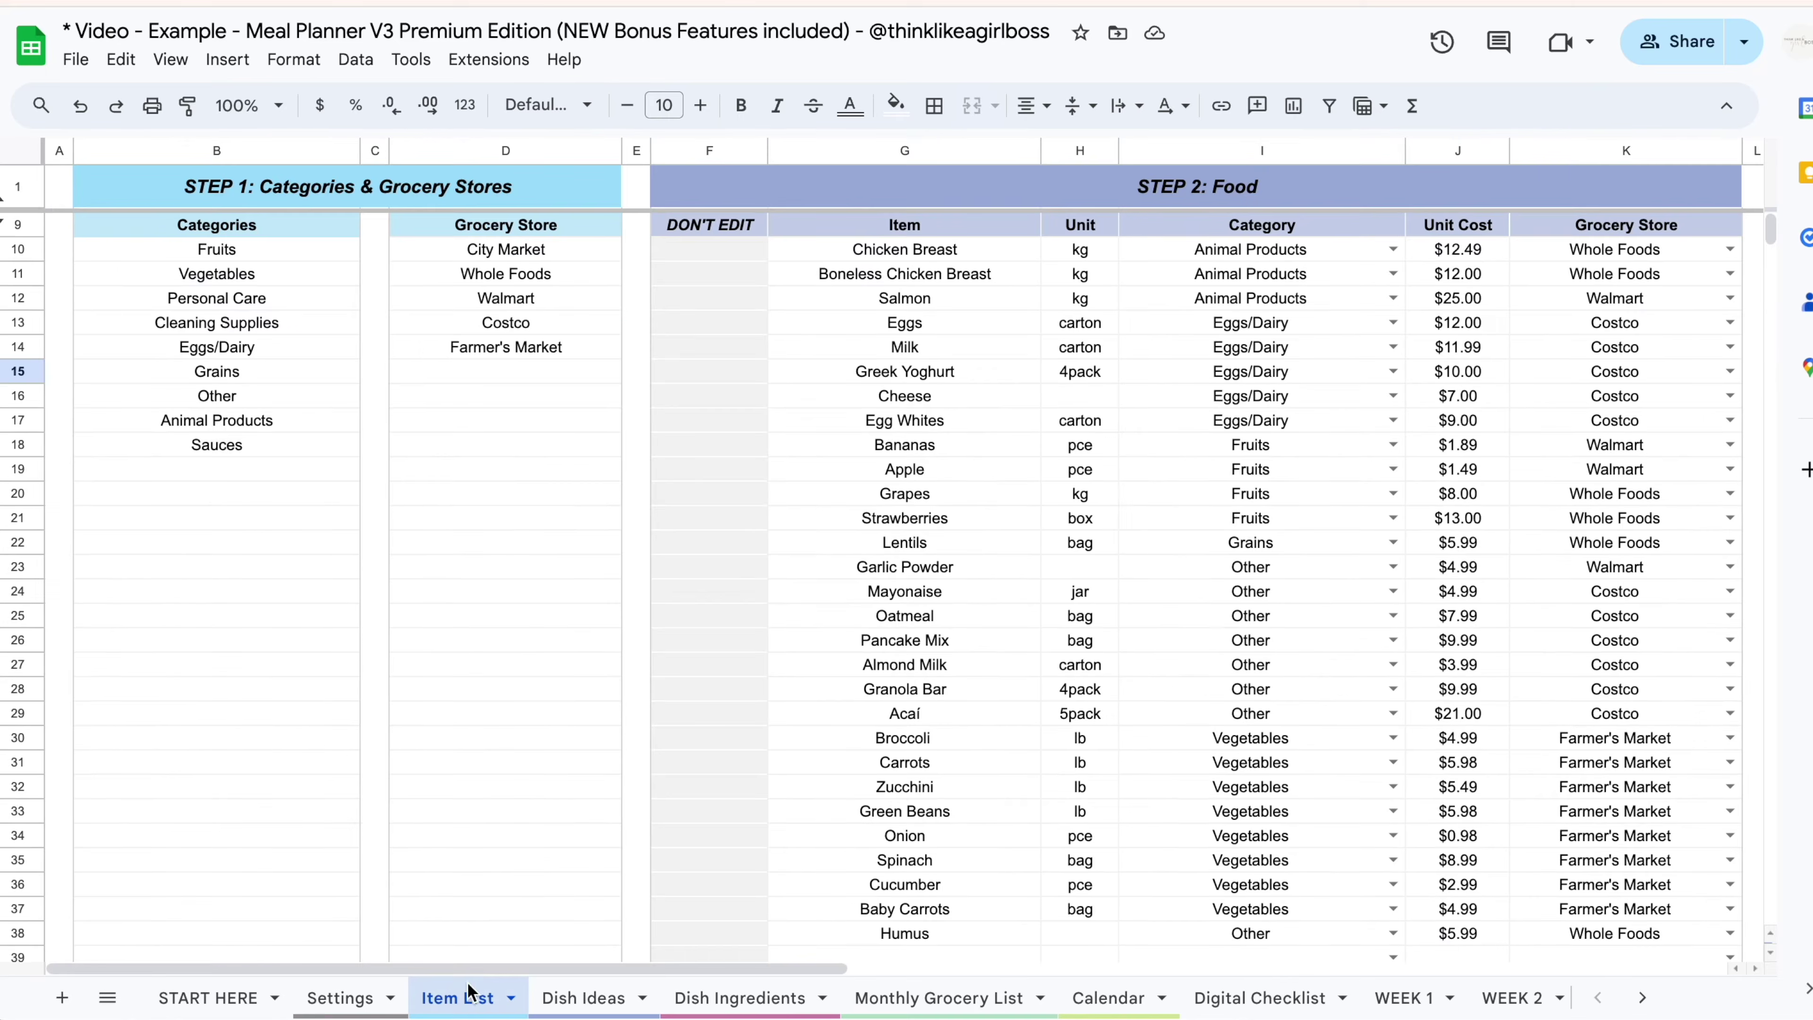
{"action": "scroll", "coordinate": [907, 572], "scroll_direction": "right", "scroll_amount": 3}
{"action": "left_click", "coordinate": [1438, 273]}
{"action": "left_click", "coordinate": [1440, 354]}
{"action": "left_click", "coordinate": [1438, 347]}
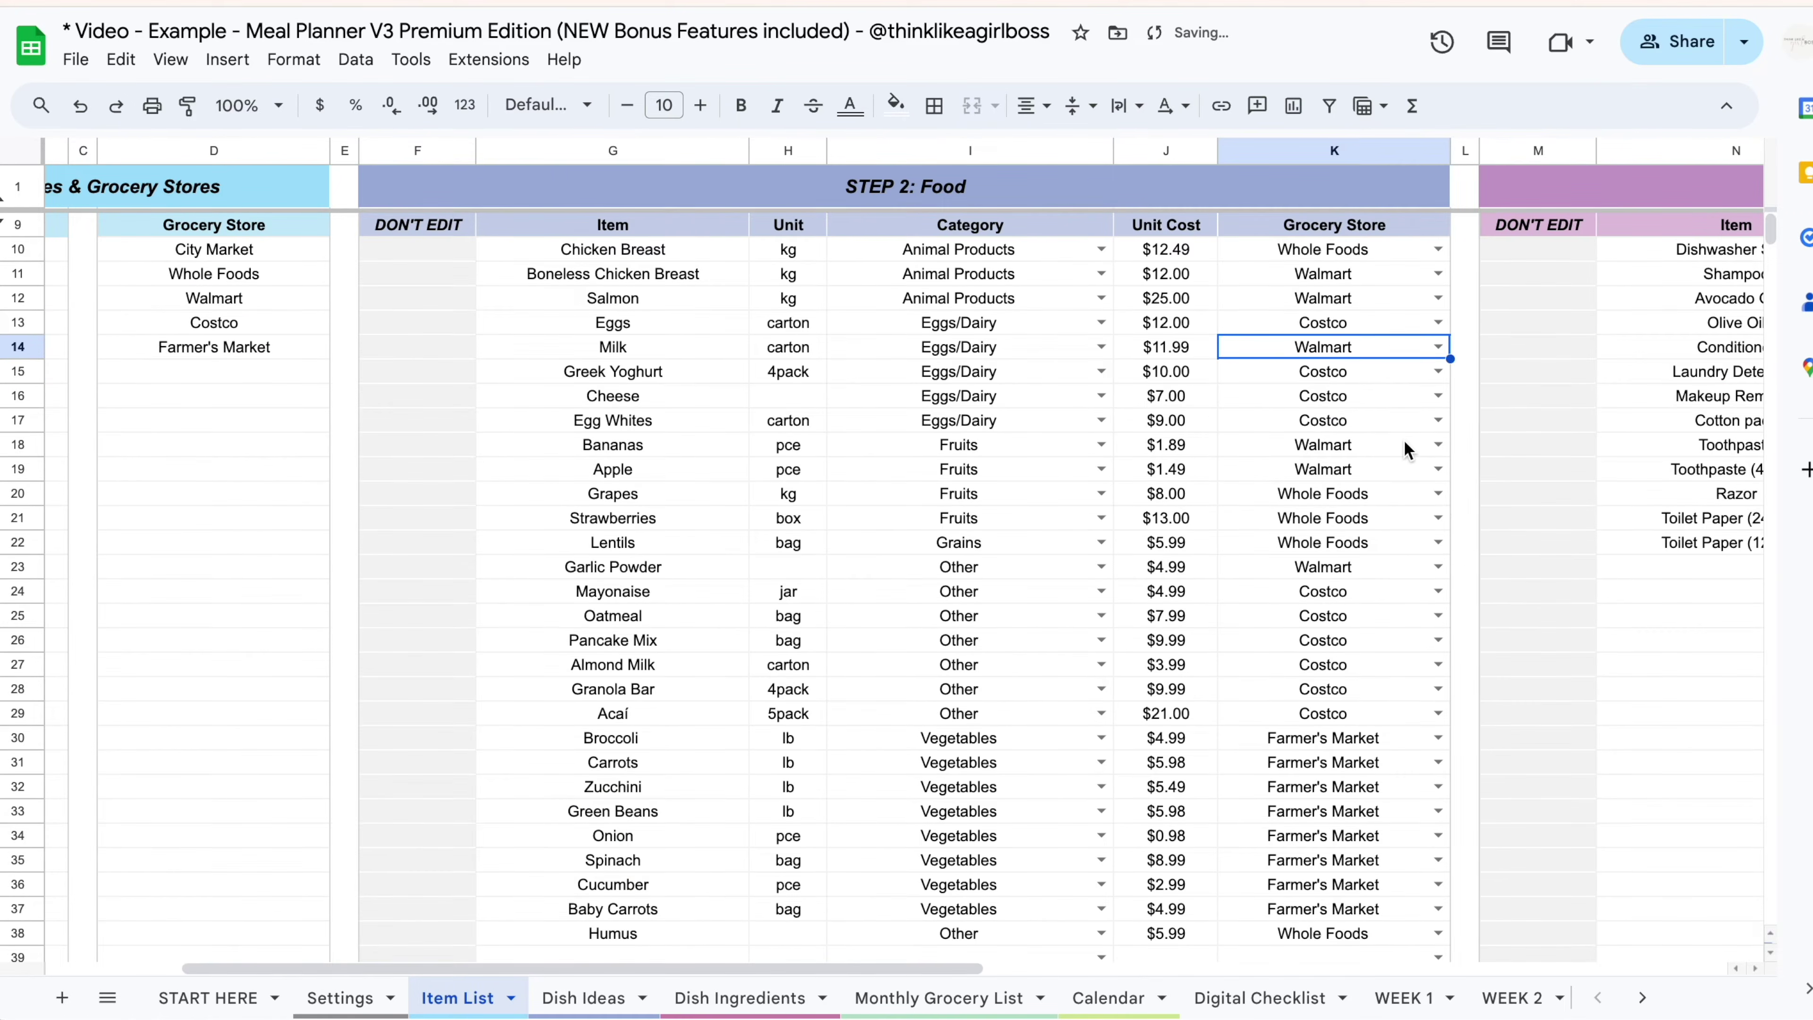
{"action": "left_click", "coordinate": [1404, 449]}
On the Dish Ingredients sheet, order the dish idea index by Total and filter it to the Breakfast Ideas section.
{"action": "left_click", "coordinate": [583, 998]}
{"action": "left_click", "coordinate": [1159, 264]}
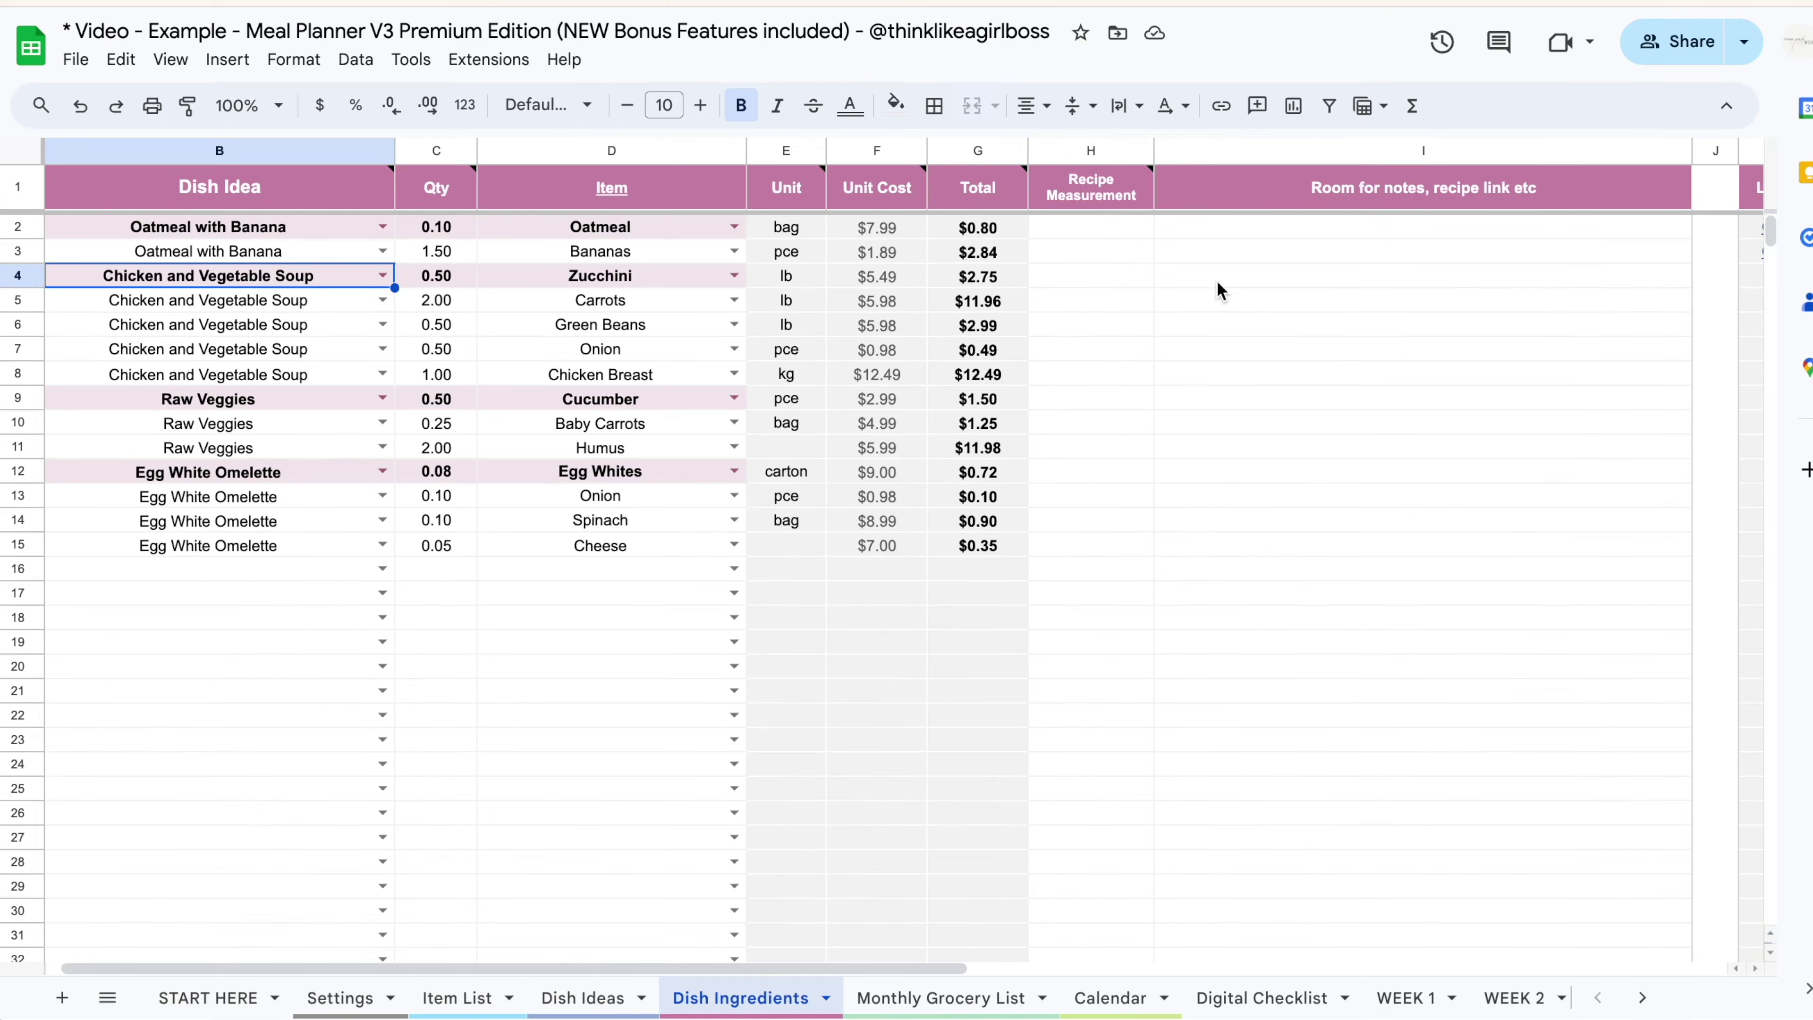
{"action": "scroll", "coordinate": [1218, 280], "scroll_direction": "right", "scroll_amount": 5}
{"action": "left_click", "coordinate": [1563, 187]}
{"action": "left_click", "coordinate": [1513, 255]}
{"action": "left_click", "coordinate": [1359, 187]}
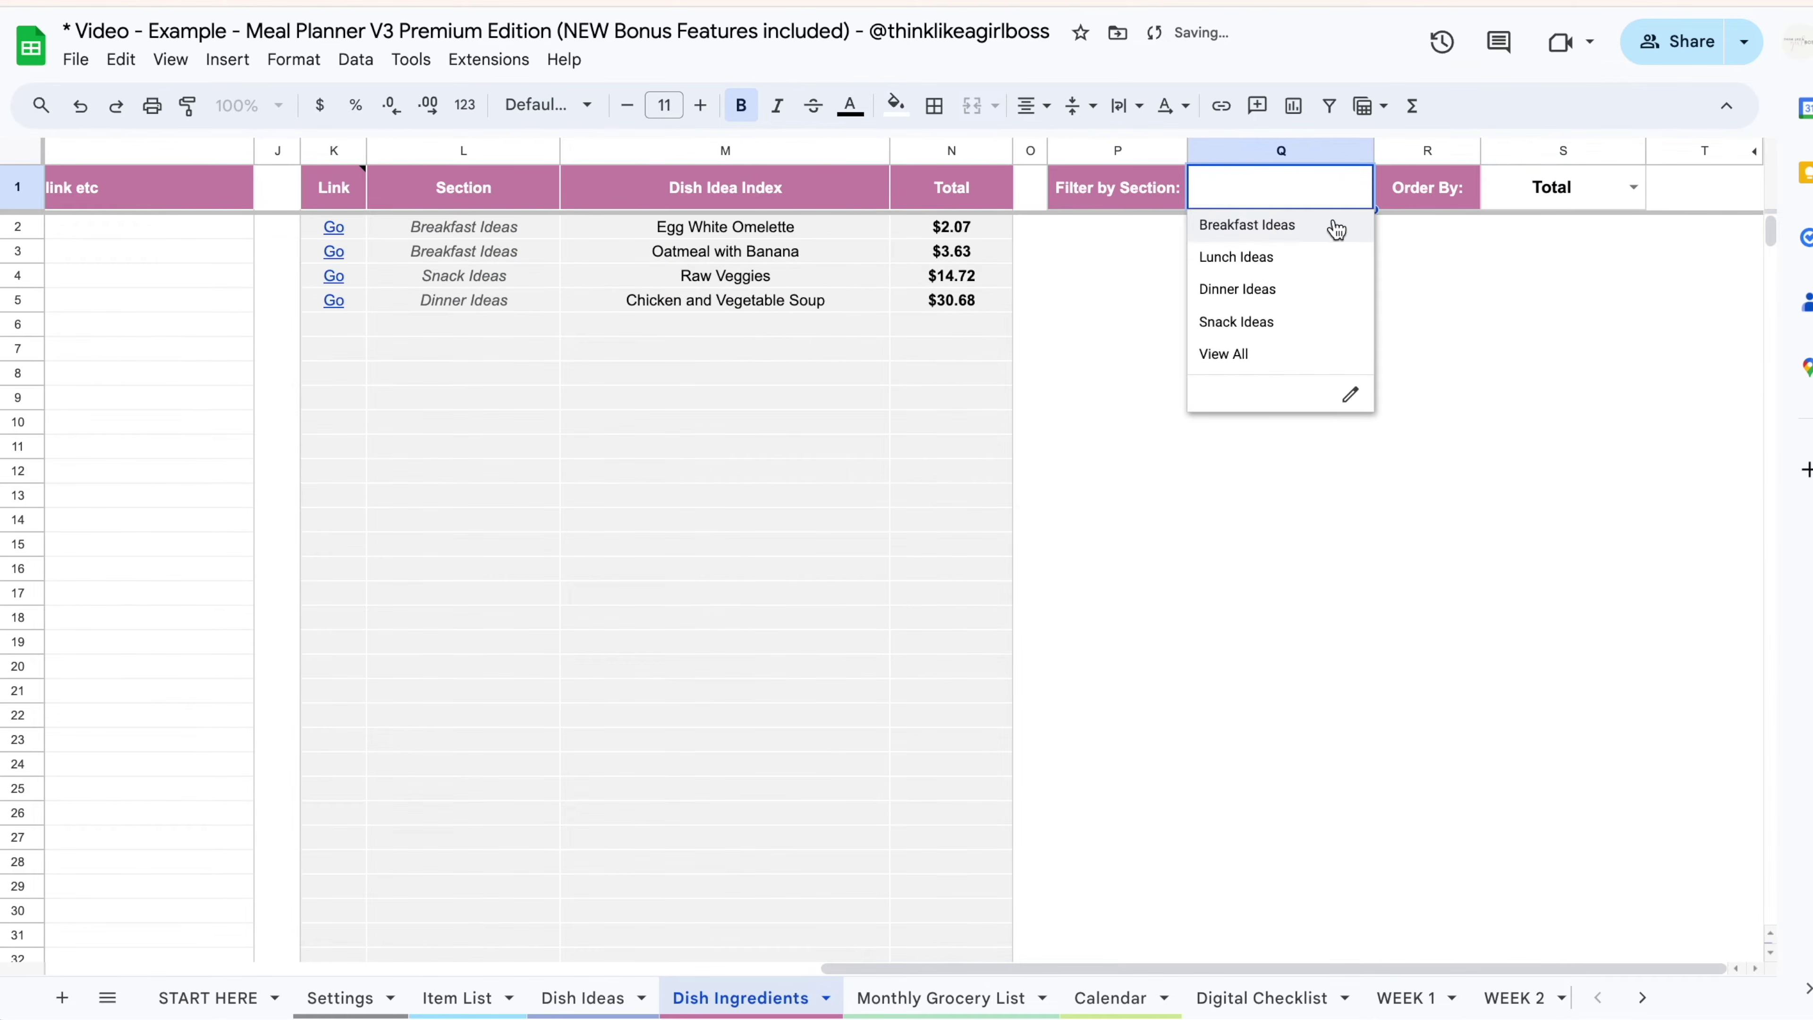
{"action": "left_click", "coordinate": [1335, 228]}
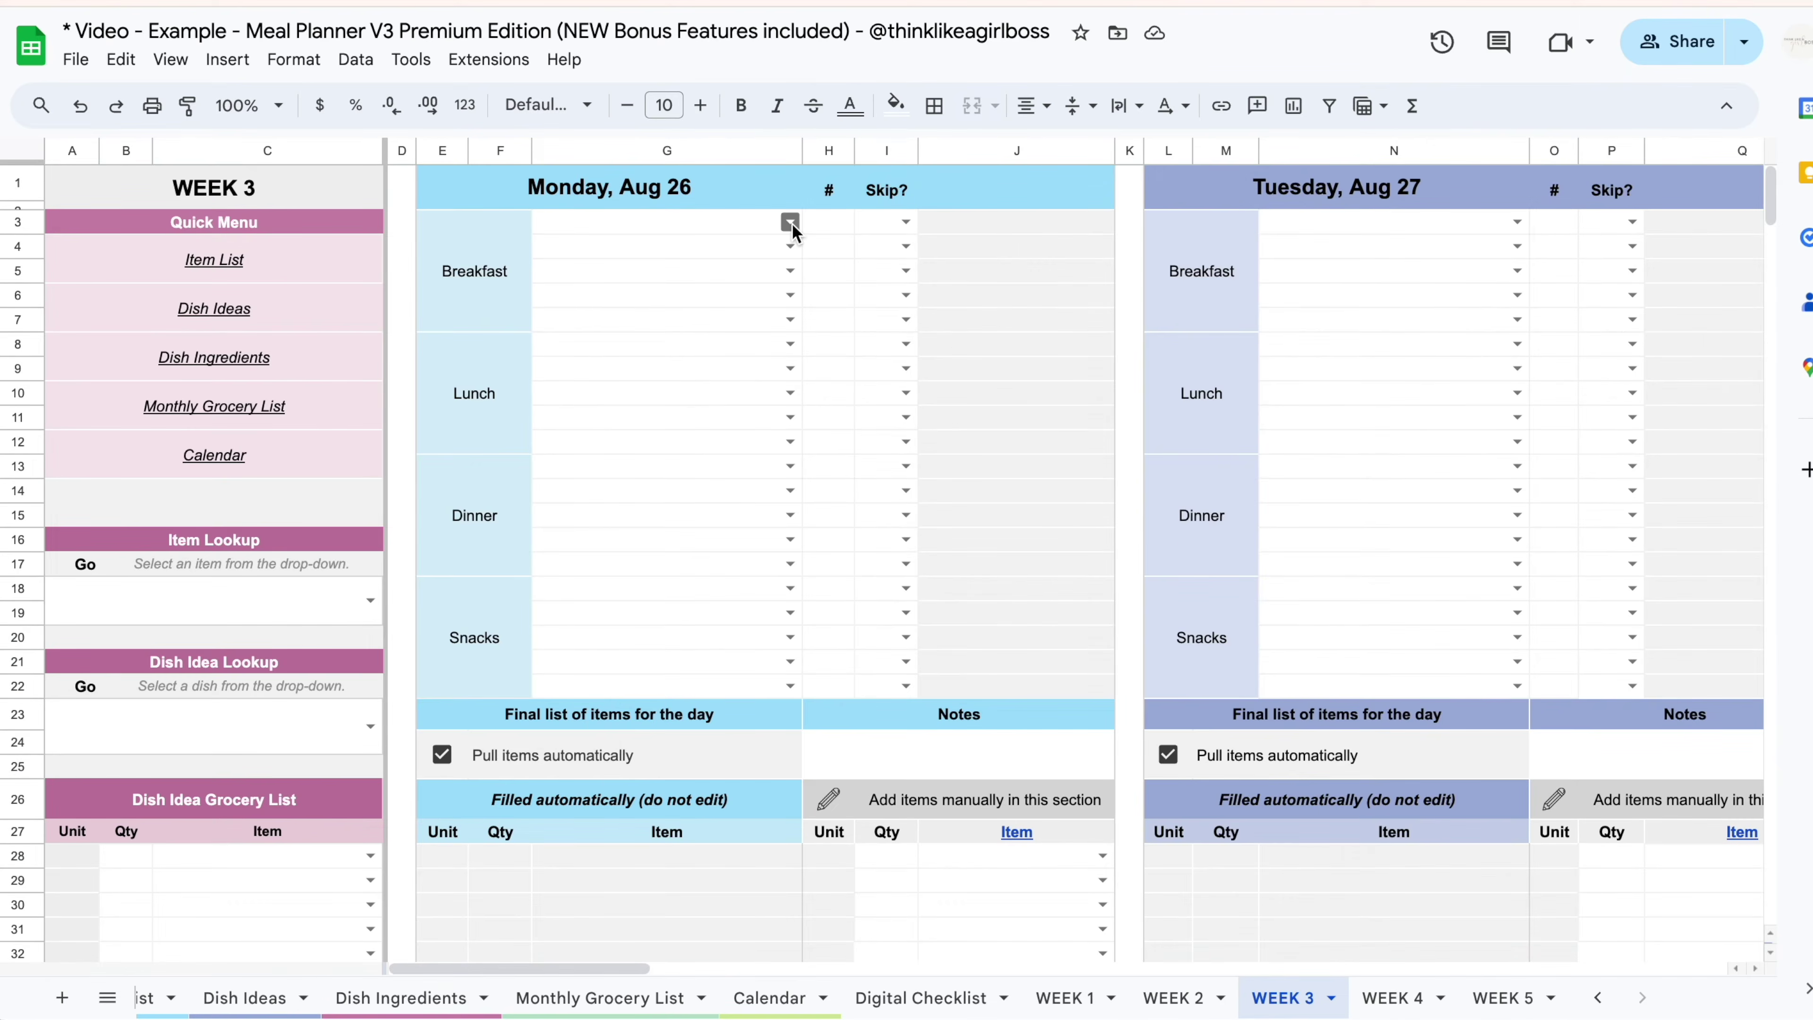
Plan the Week 3 breakfasts with Egg White Omelette and Oatmeal with Banana on Monday and Oatmeal with Banana on Tuesday.
{"action": "left_click", "coordinate": [789, 223]}
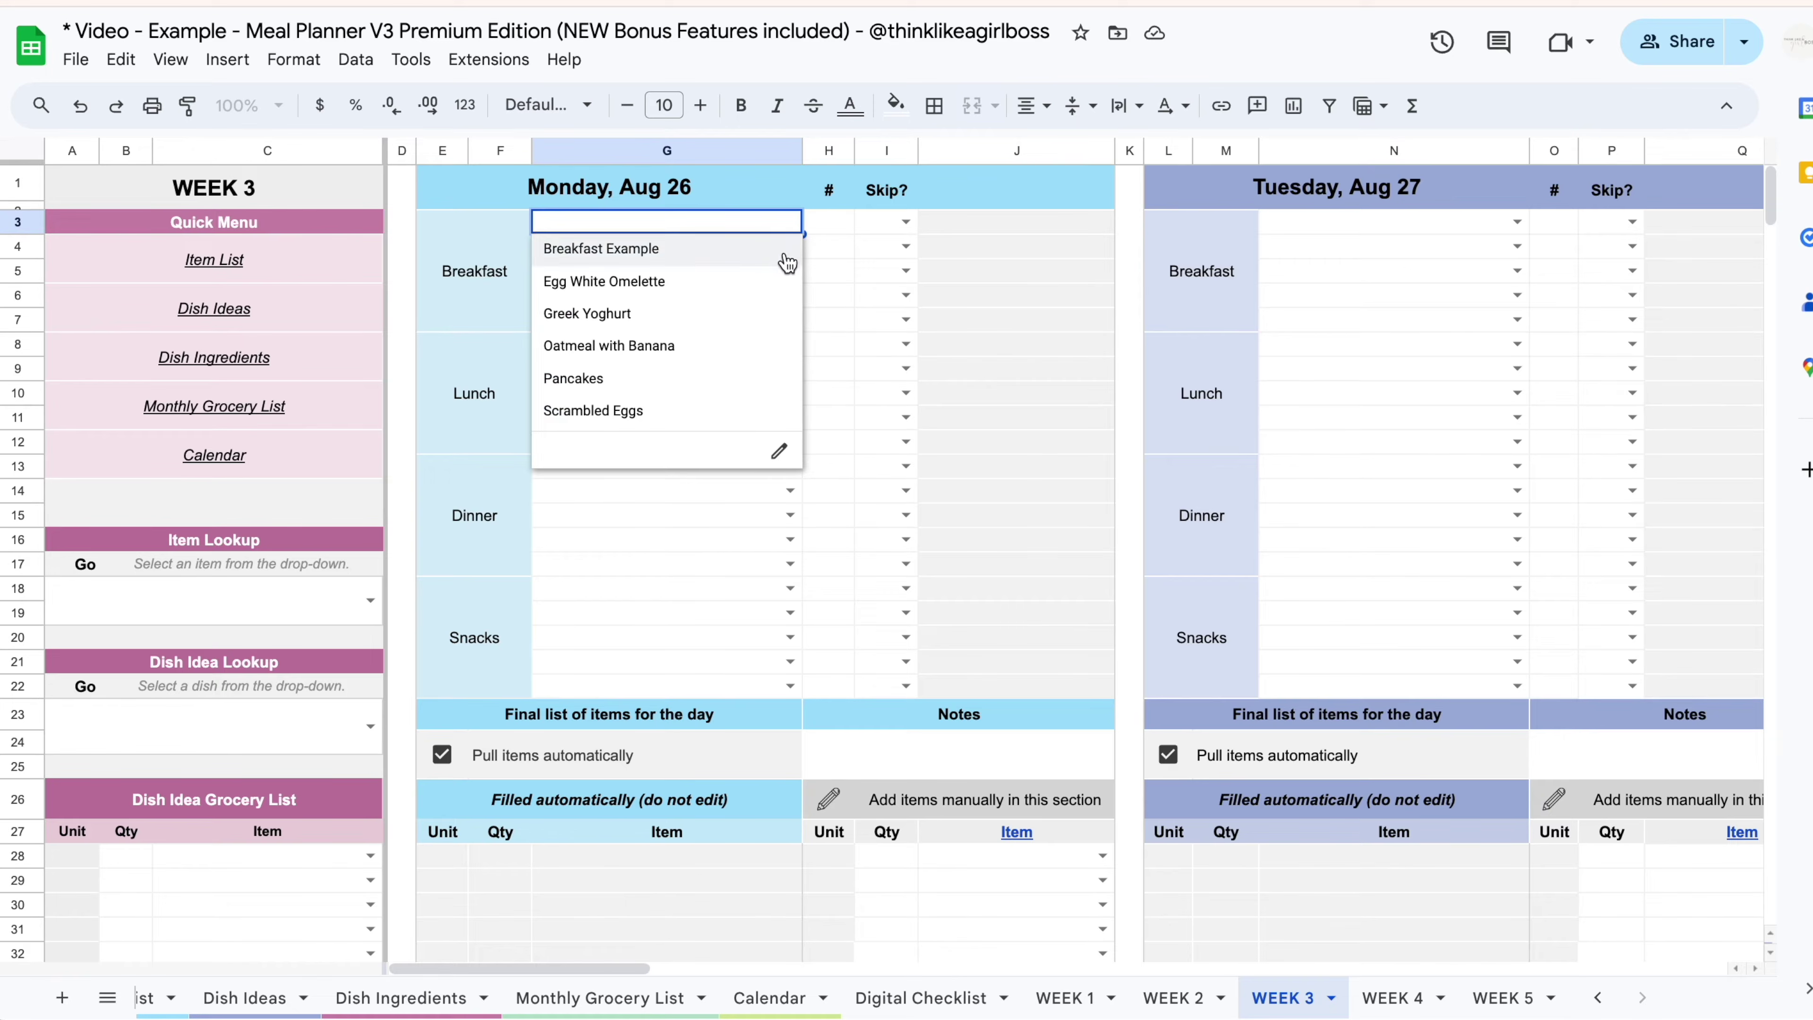
{"action": "left_click", "coordinate": [785, 281]}
{"action": "left_click", "coordinate": [789, 247]}
{"action": "left_click", "coordinate": [765, 369]}
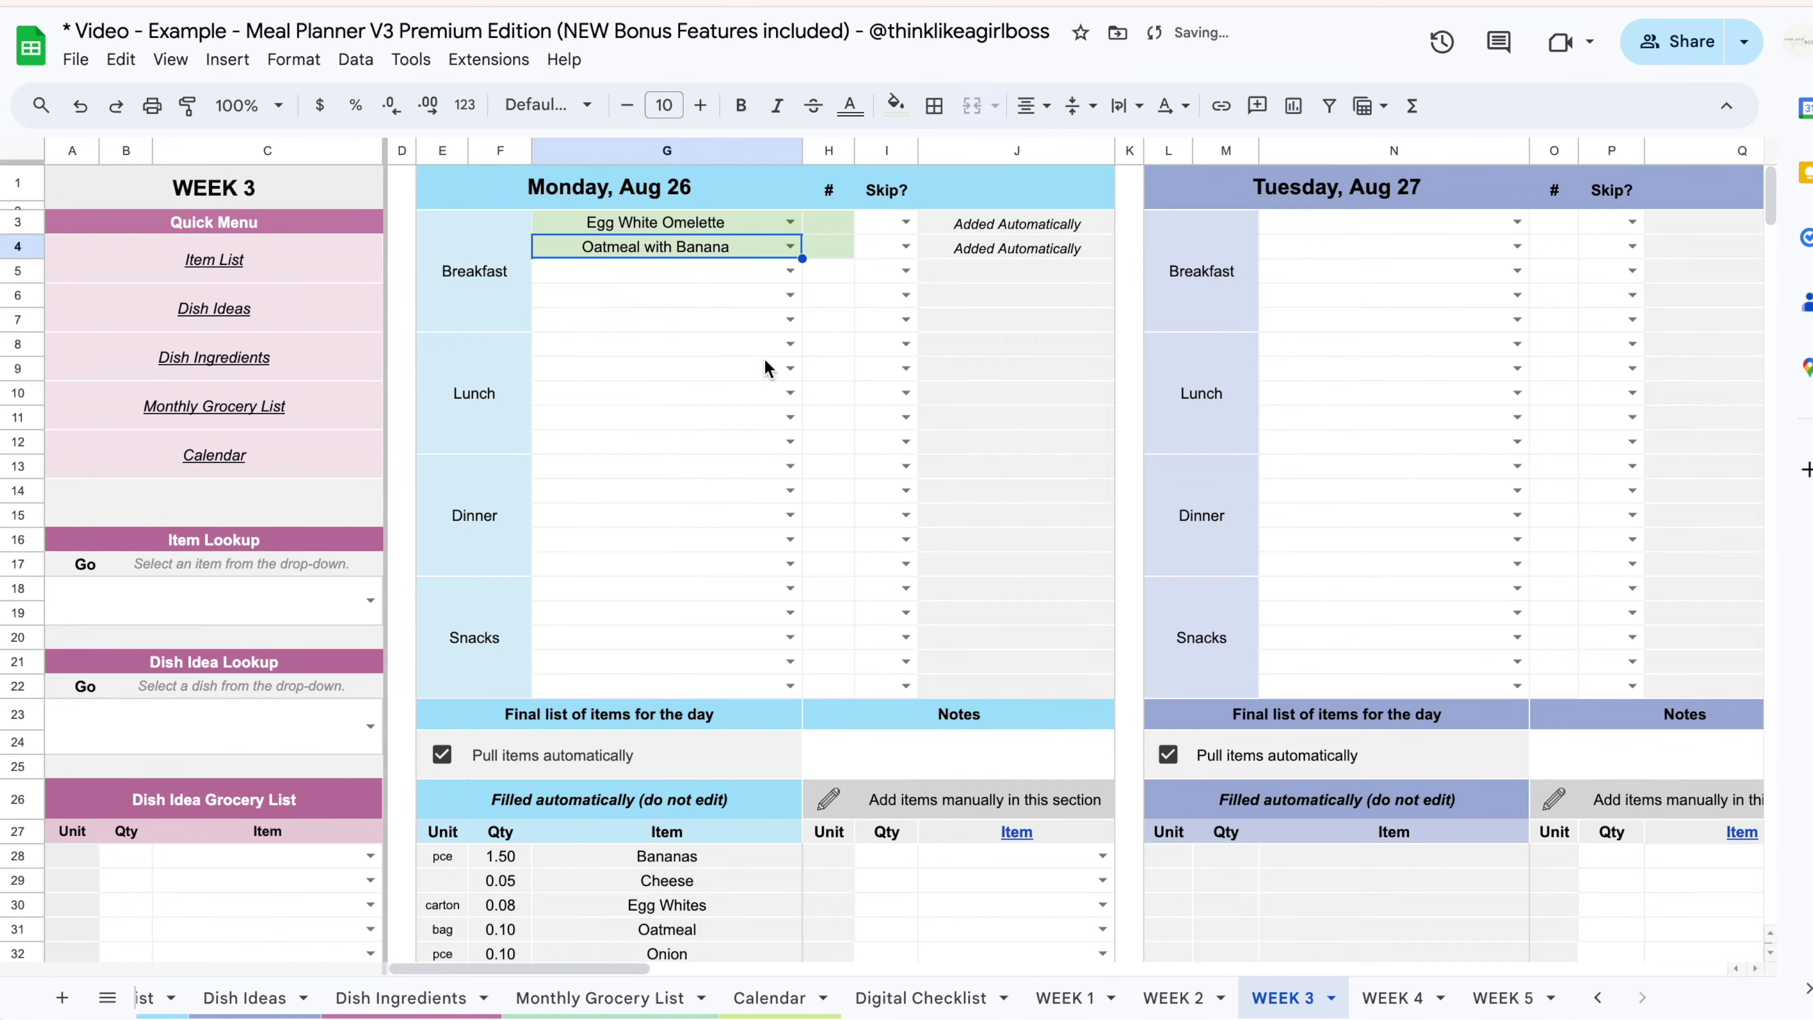
{"action": "left_click", "coordinate": [1517, 223]}
{"action": "left_click", "coordinate": [1448, 344]}
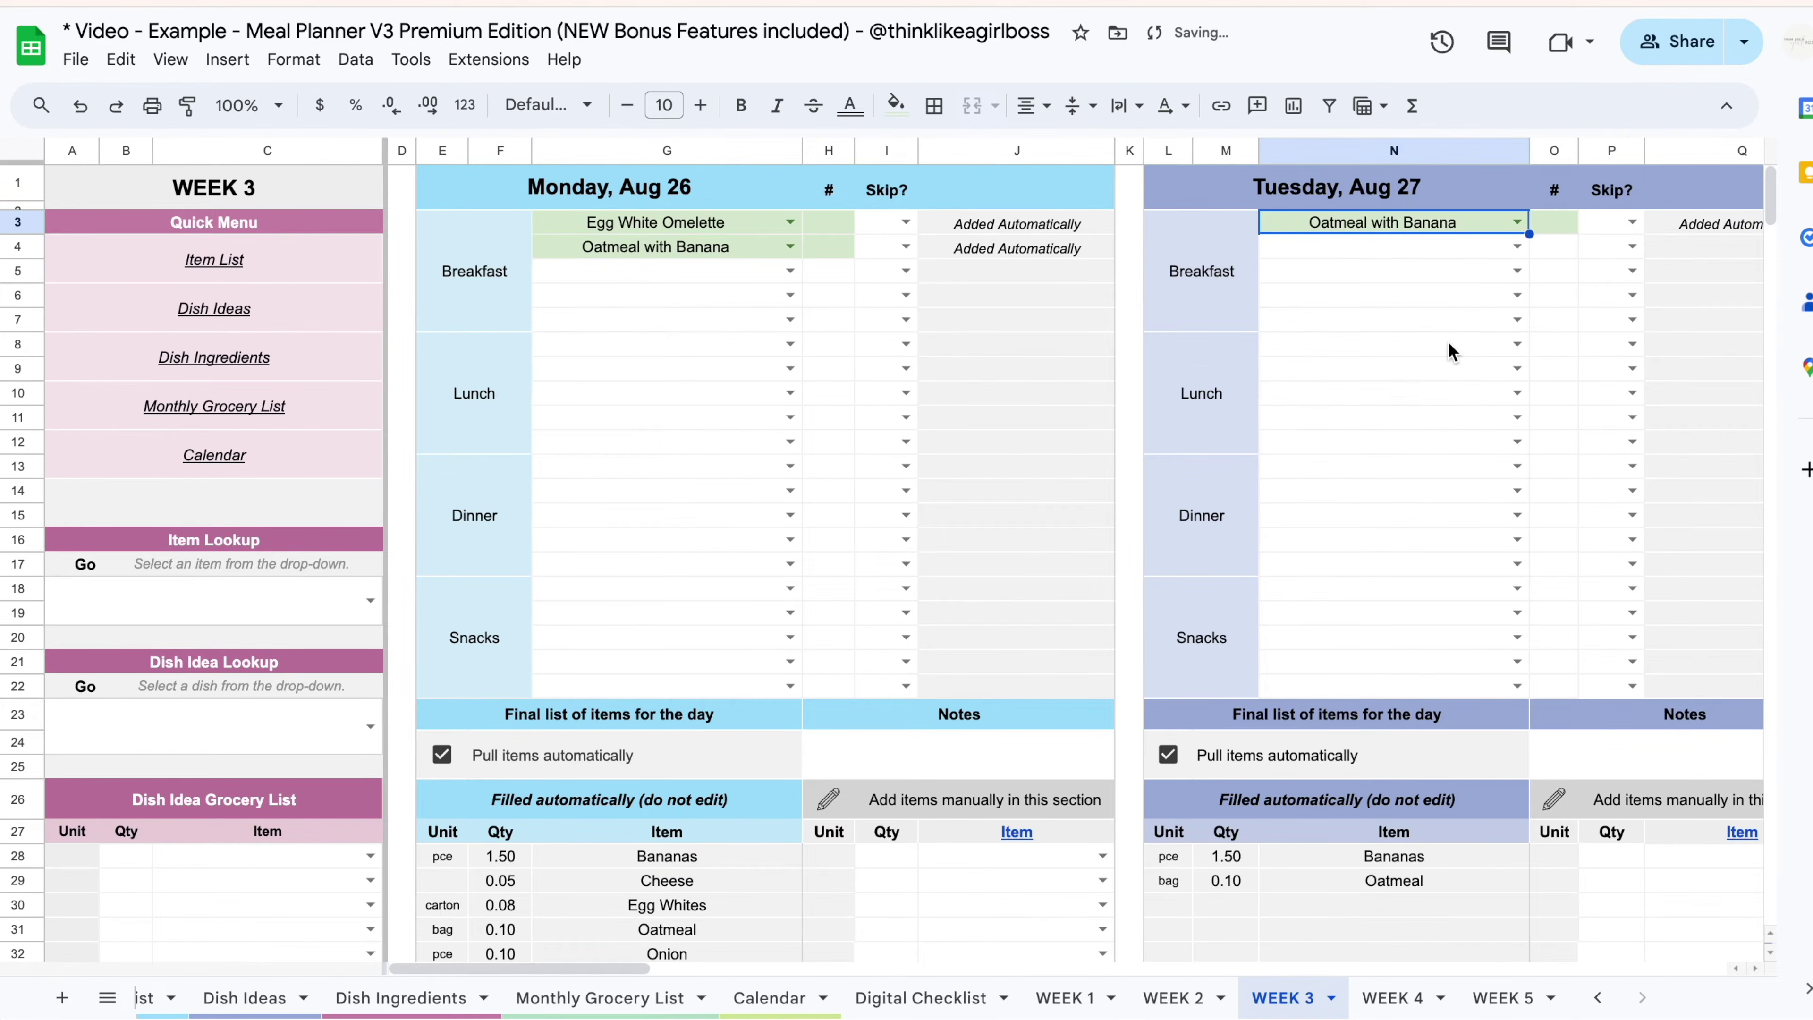
Assign Chicken and Vegetable Soup as the Week 3 dinner on both Monday and Tuesday.
{"action": "scroll", "coordinate": [1447, 342], "scroll_direction": "down", "scroll_amount": 3}
{"action": "left_click", "coordinate": [792, 219]}
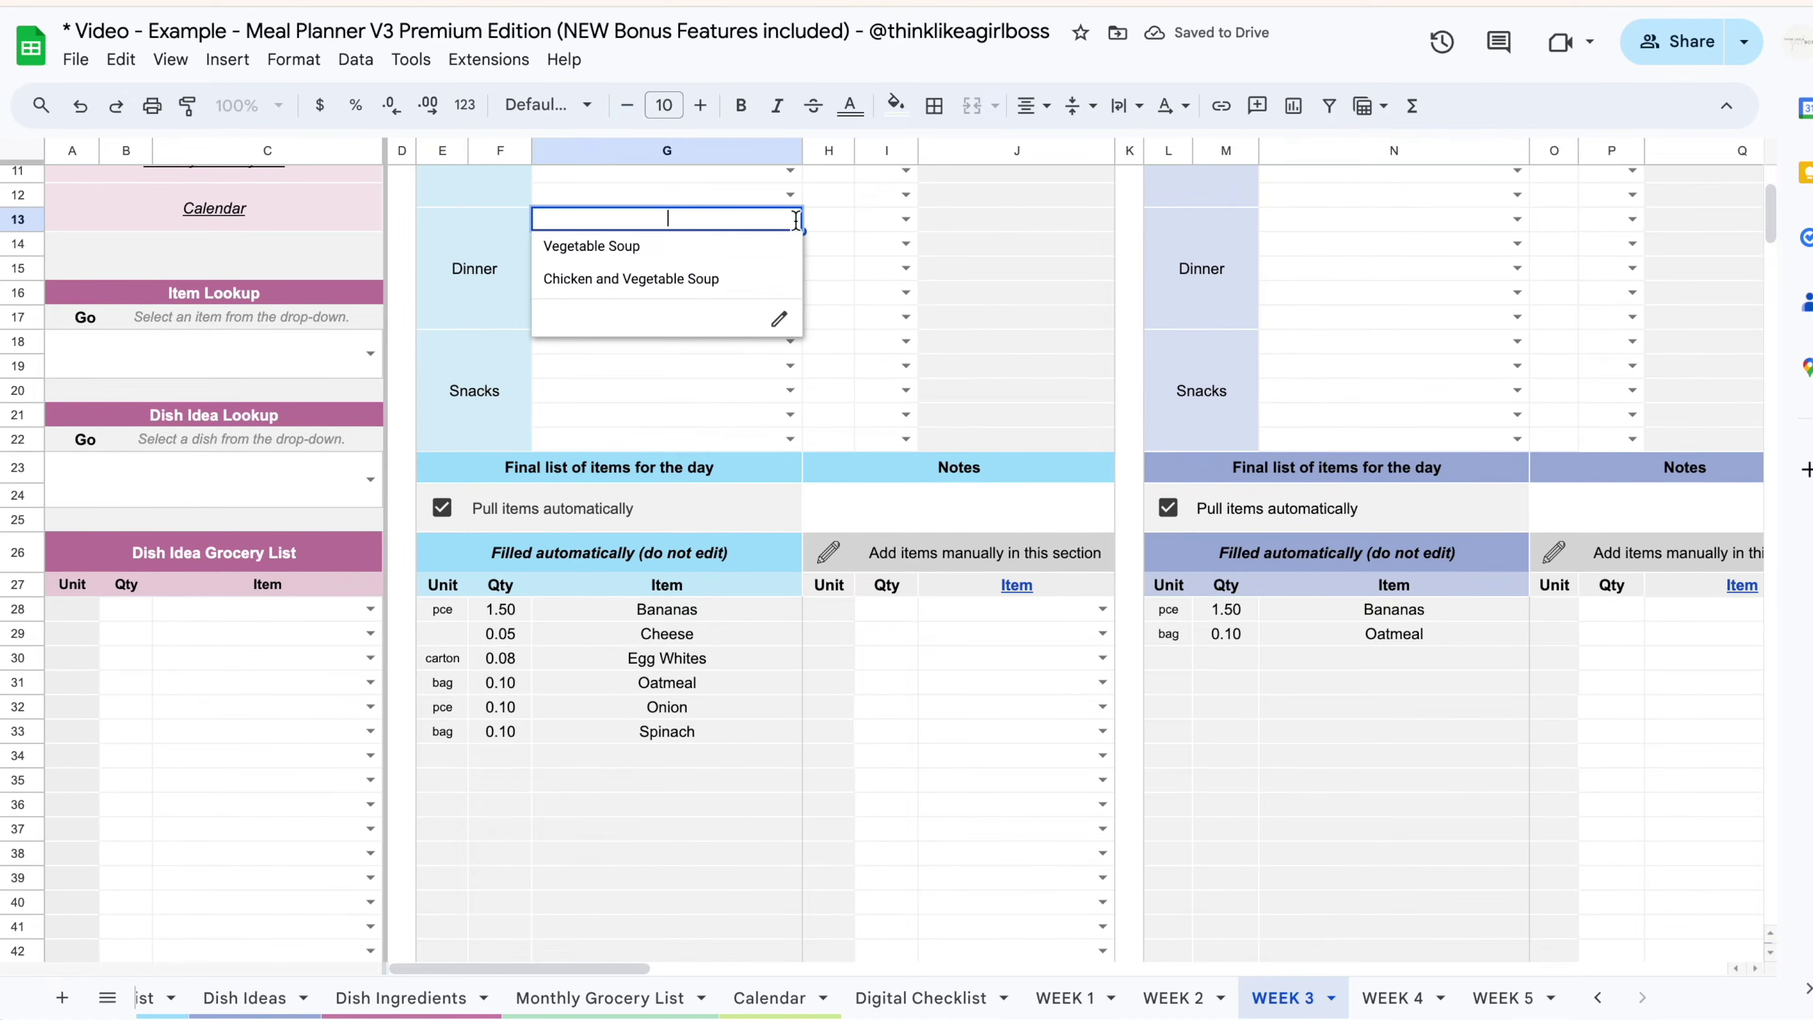
{"action": "left_click", "coordinate": [631, 279]}
{"action": "left_click", "coordinate": [1517, 219]}
{"action": "left_click", "coordinate": [1475, 279]}
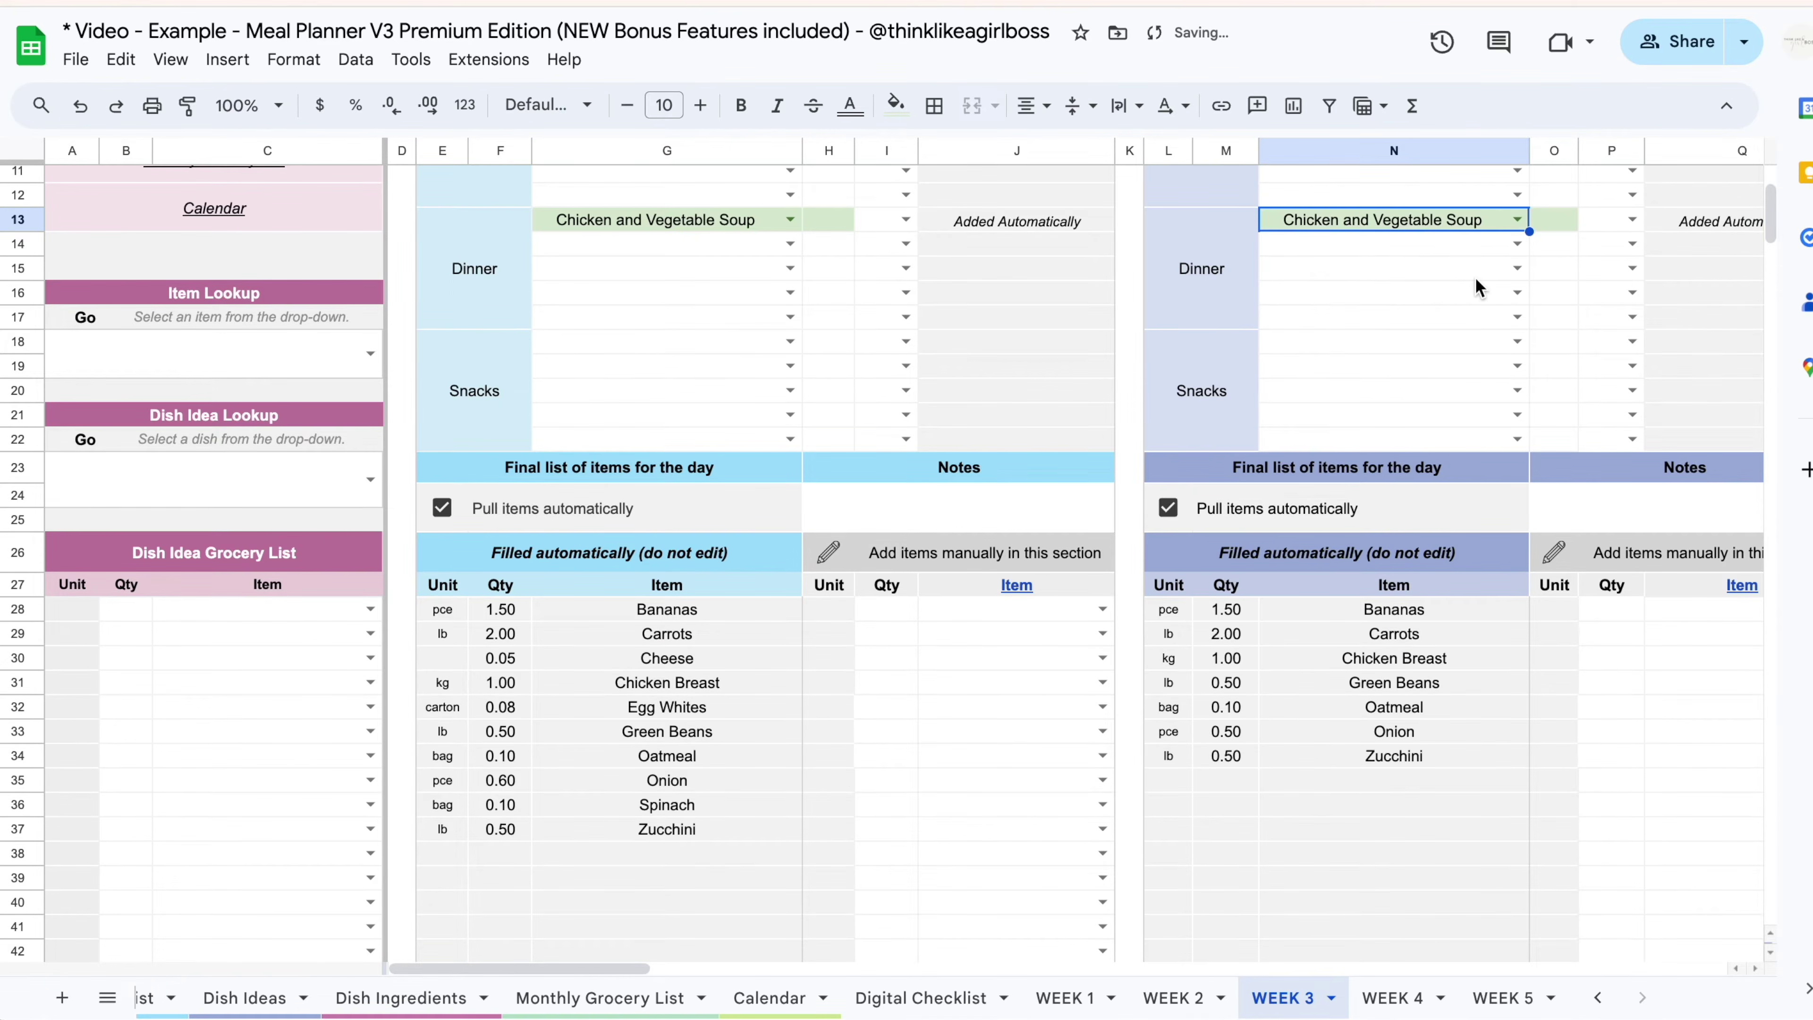
{"action": "scroll", "coordinate": [1528, 336], "scroll_direction": "up", "scroll_amount": 3}
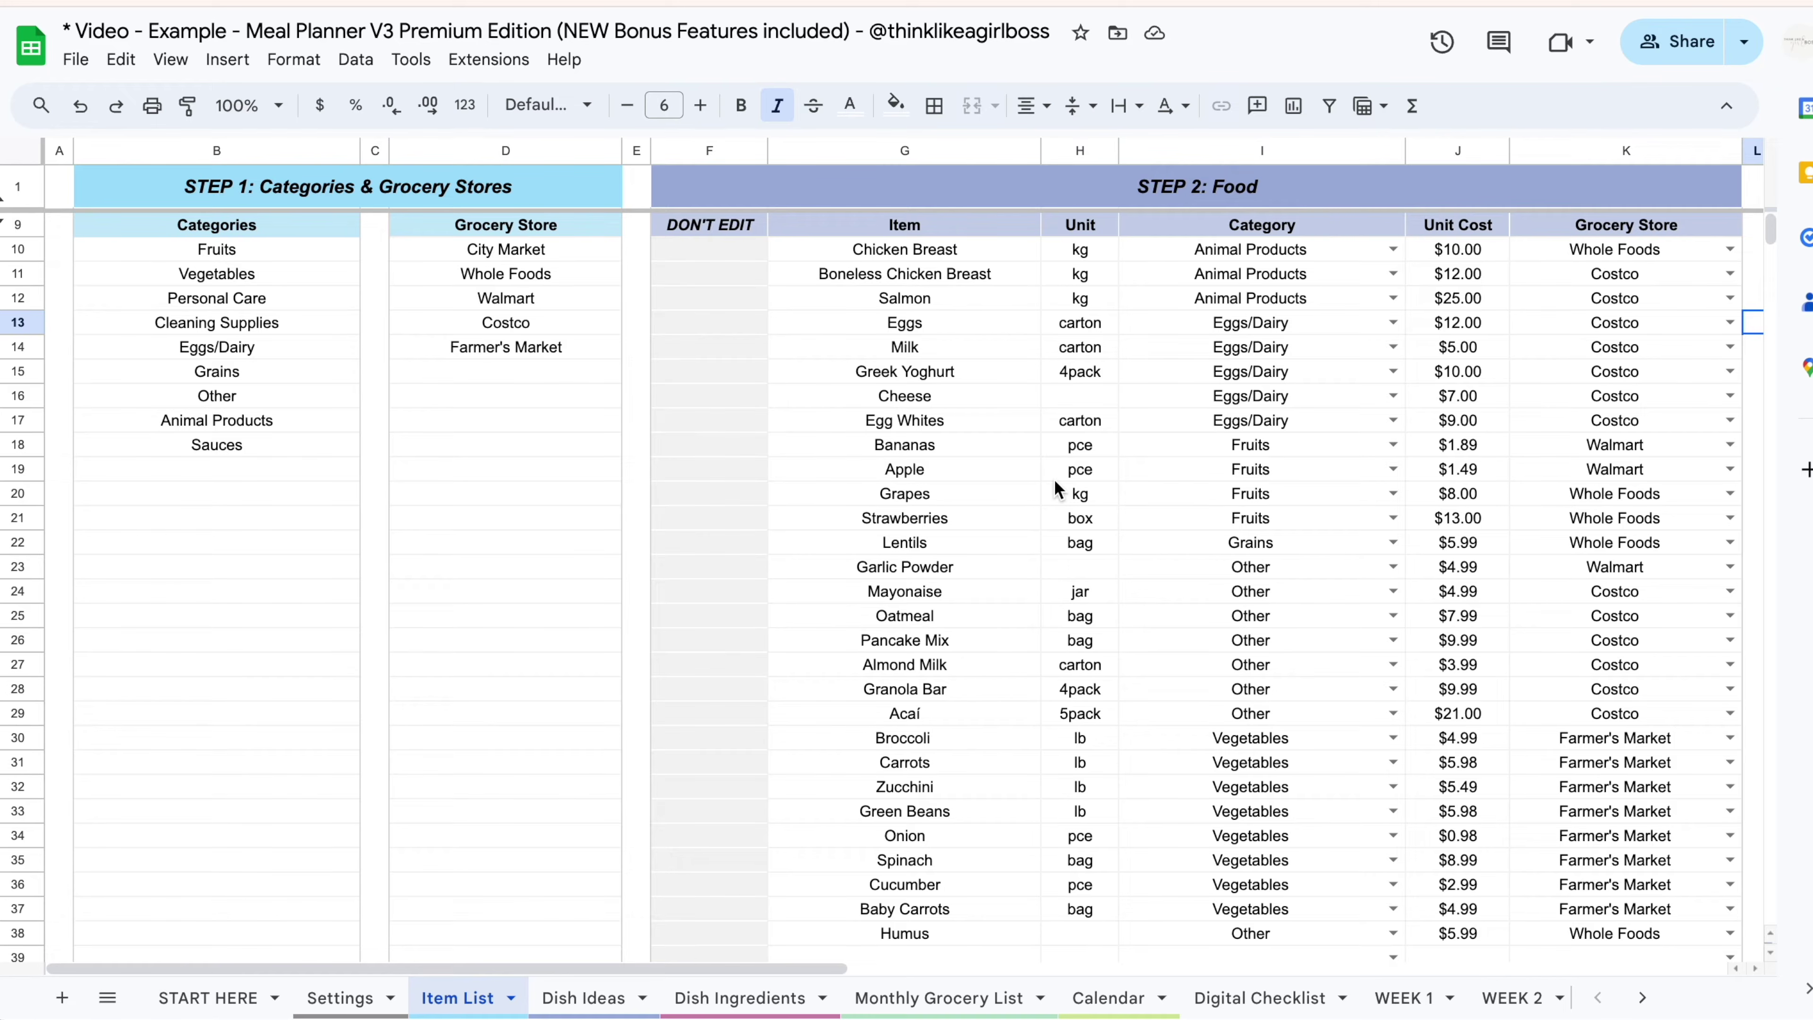
Examine the category and grocery store lists on the Item List sheet and the food items' stores and unit costs.
{"action": "left_click", "coordinate": [325, 328]}
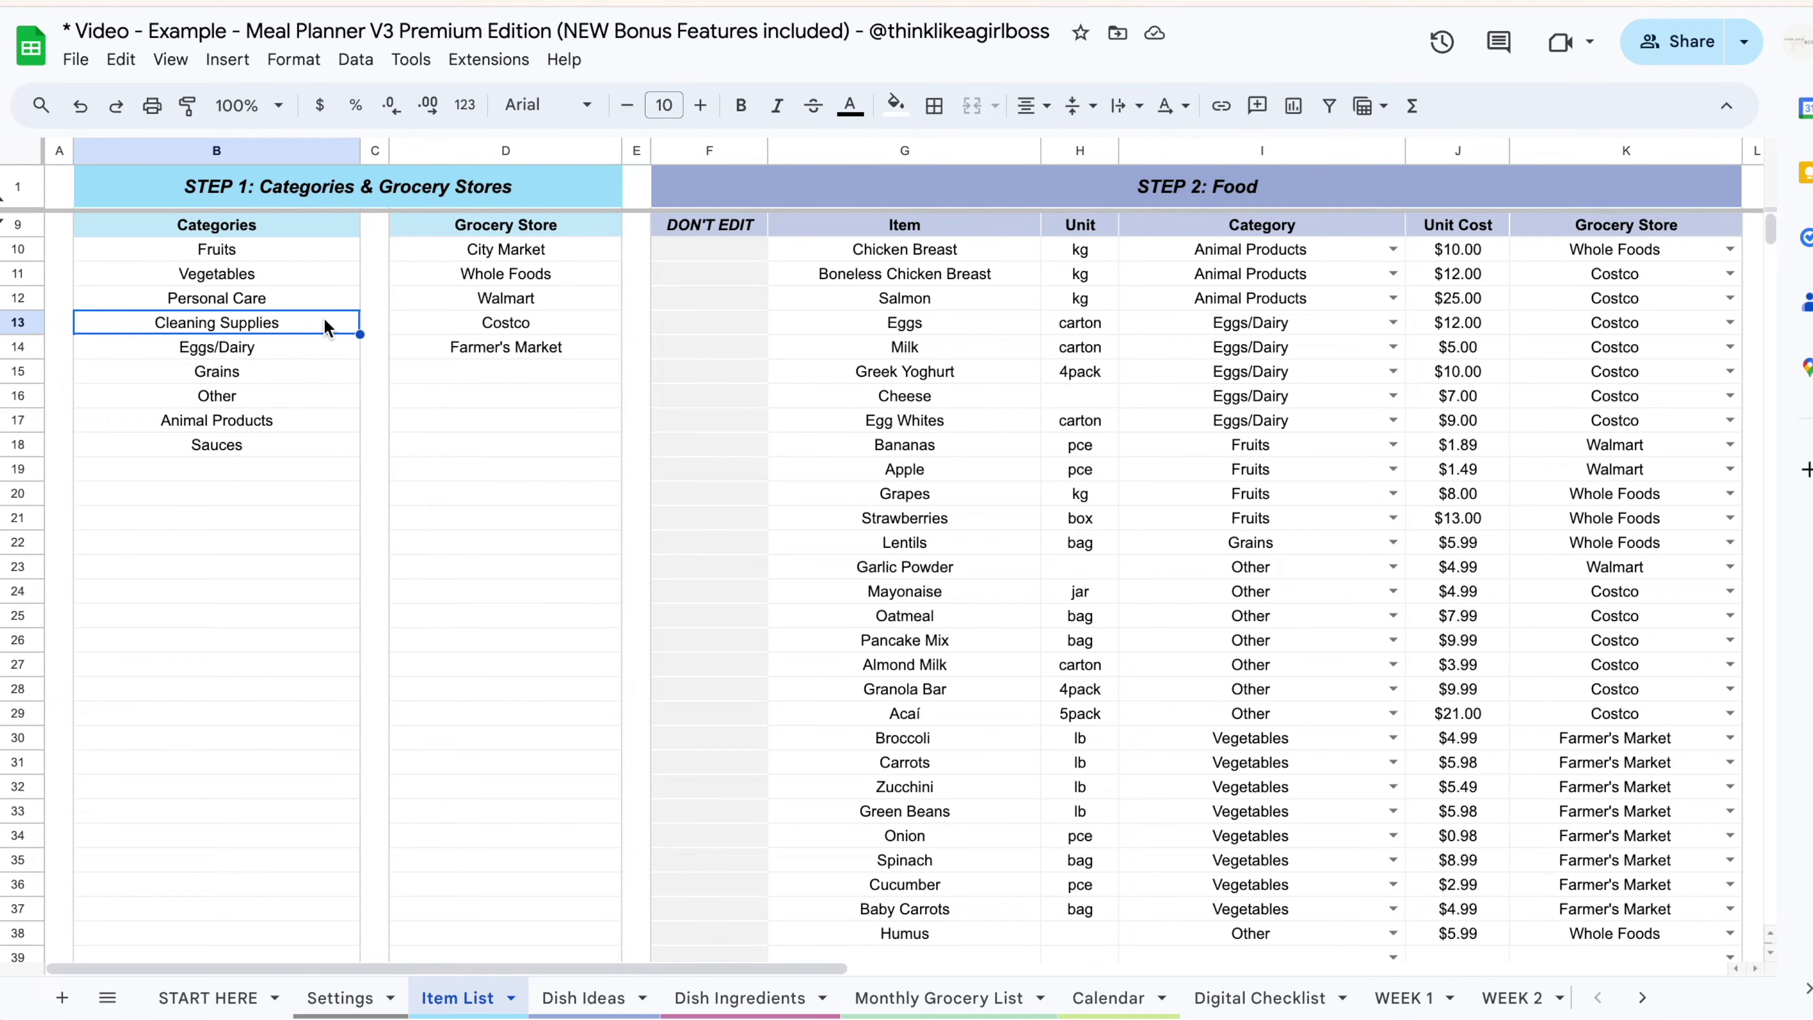
{"action": "left_click", "coordinate": [618, 324]}
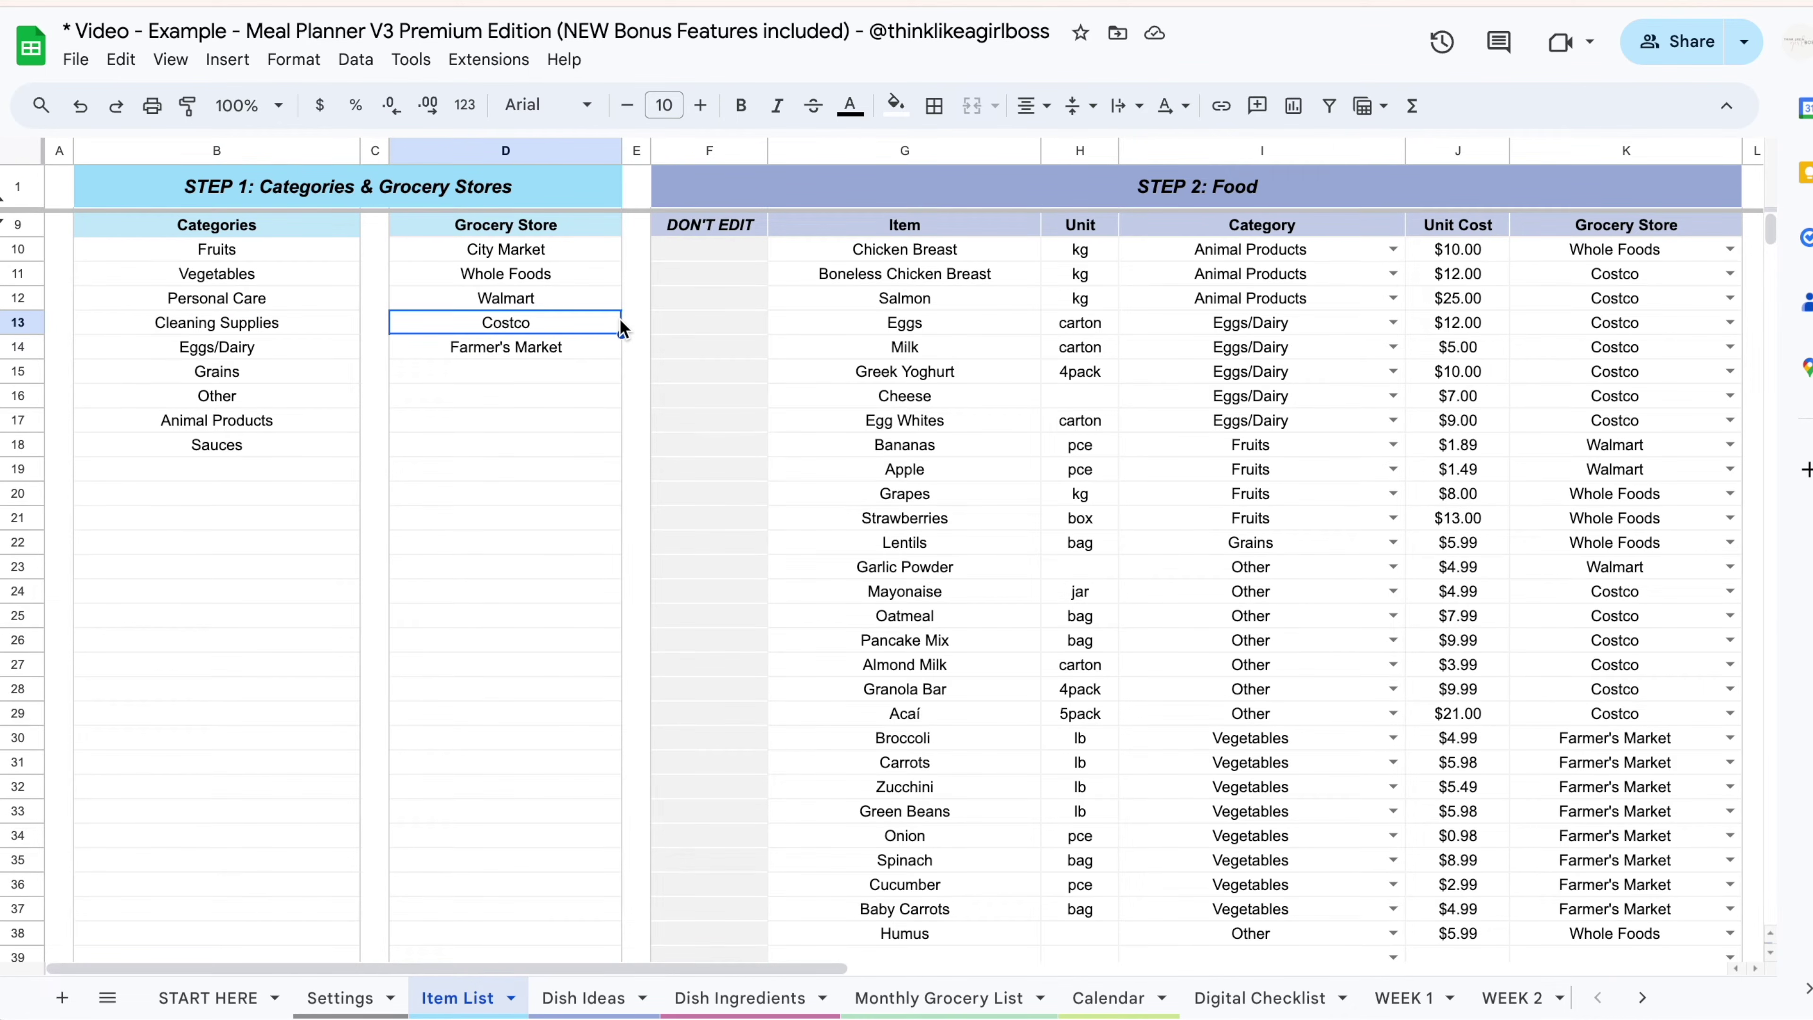
{"action": "scroll", "coordinate": [619, 323], "scroll_direction": "right", "scroll_amount": 4}
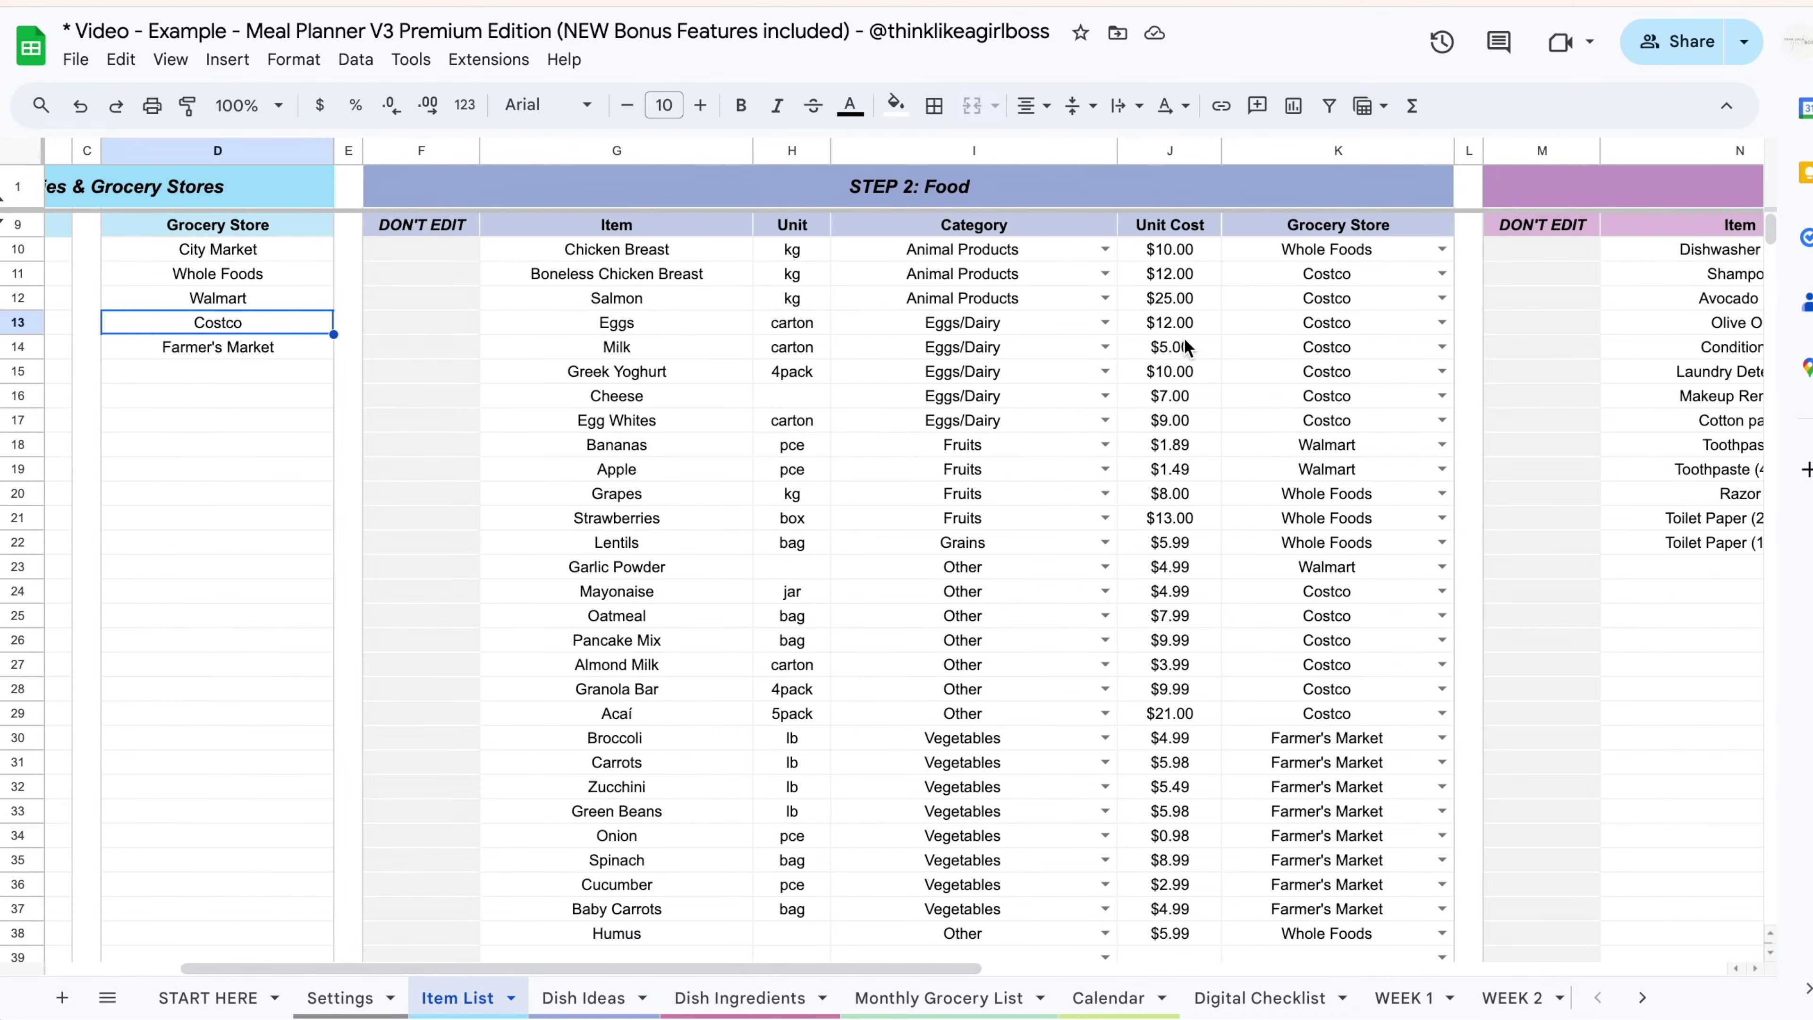
{"action": "left_click", "coordinate": [1421, 334]}
{"action": "left_click", "coordinate": [1421, 355]}
{"action": "left_click", "coordinate": [1403, 379]}
{"action": "left_click", "coordinate": [1392, 428]}
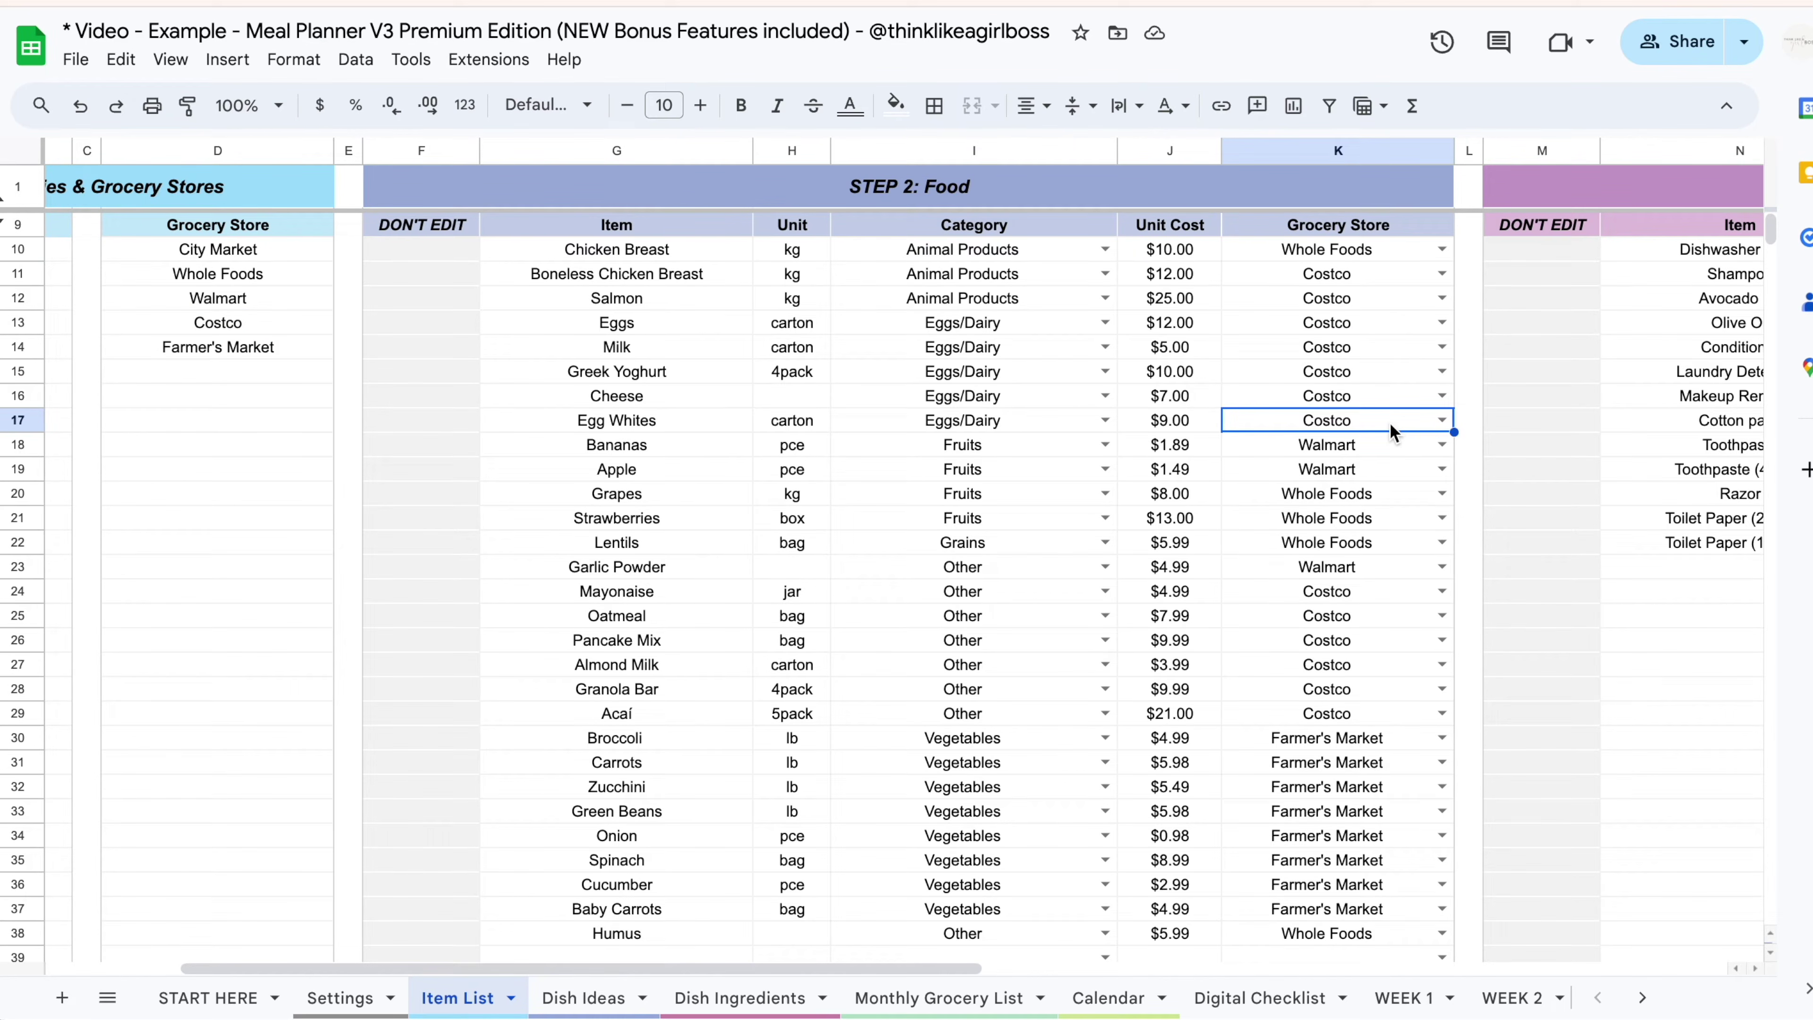
{"action": "left_click", "coordinate": [1372, 346]}
{"action": "scroll", "coordinate": [1373, 342], "scroll_direction": "left", "scroll_amount": 2}
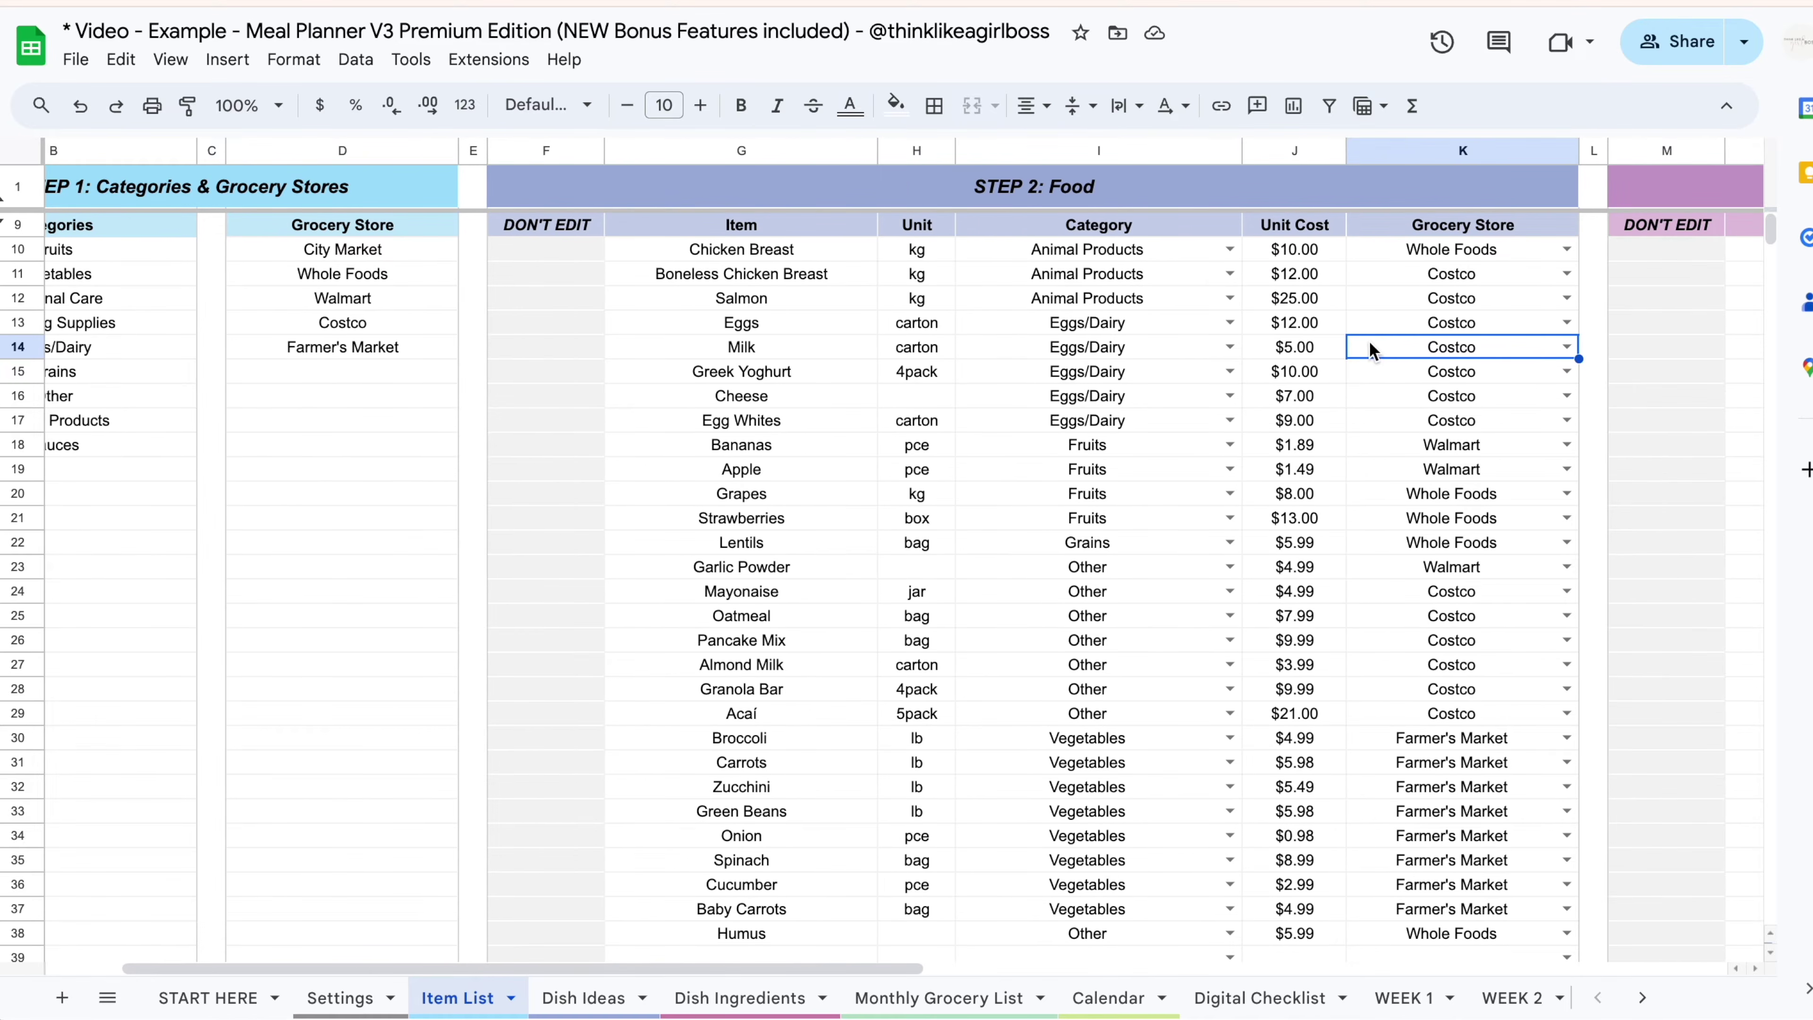
{"action": "left_click", "coordinate": [1285, 342]}
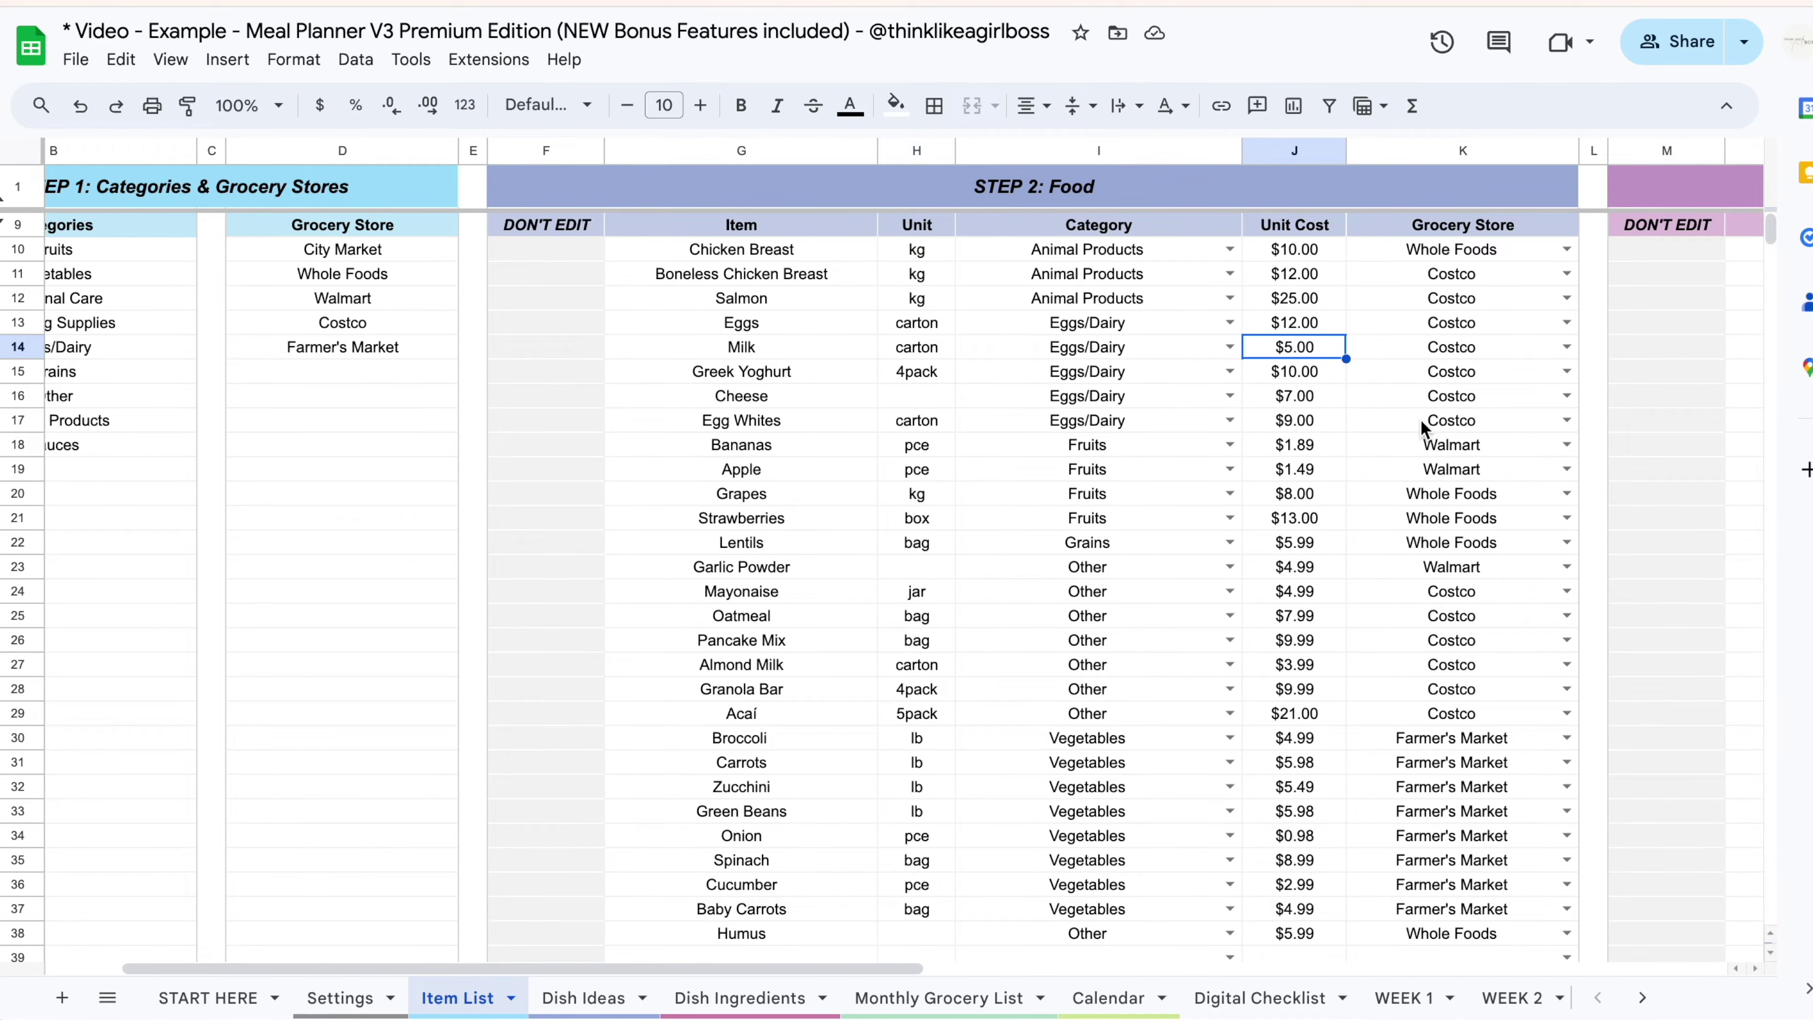
{"action": "left_click", "coordinate": [1273, 251]}
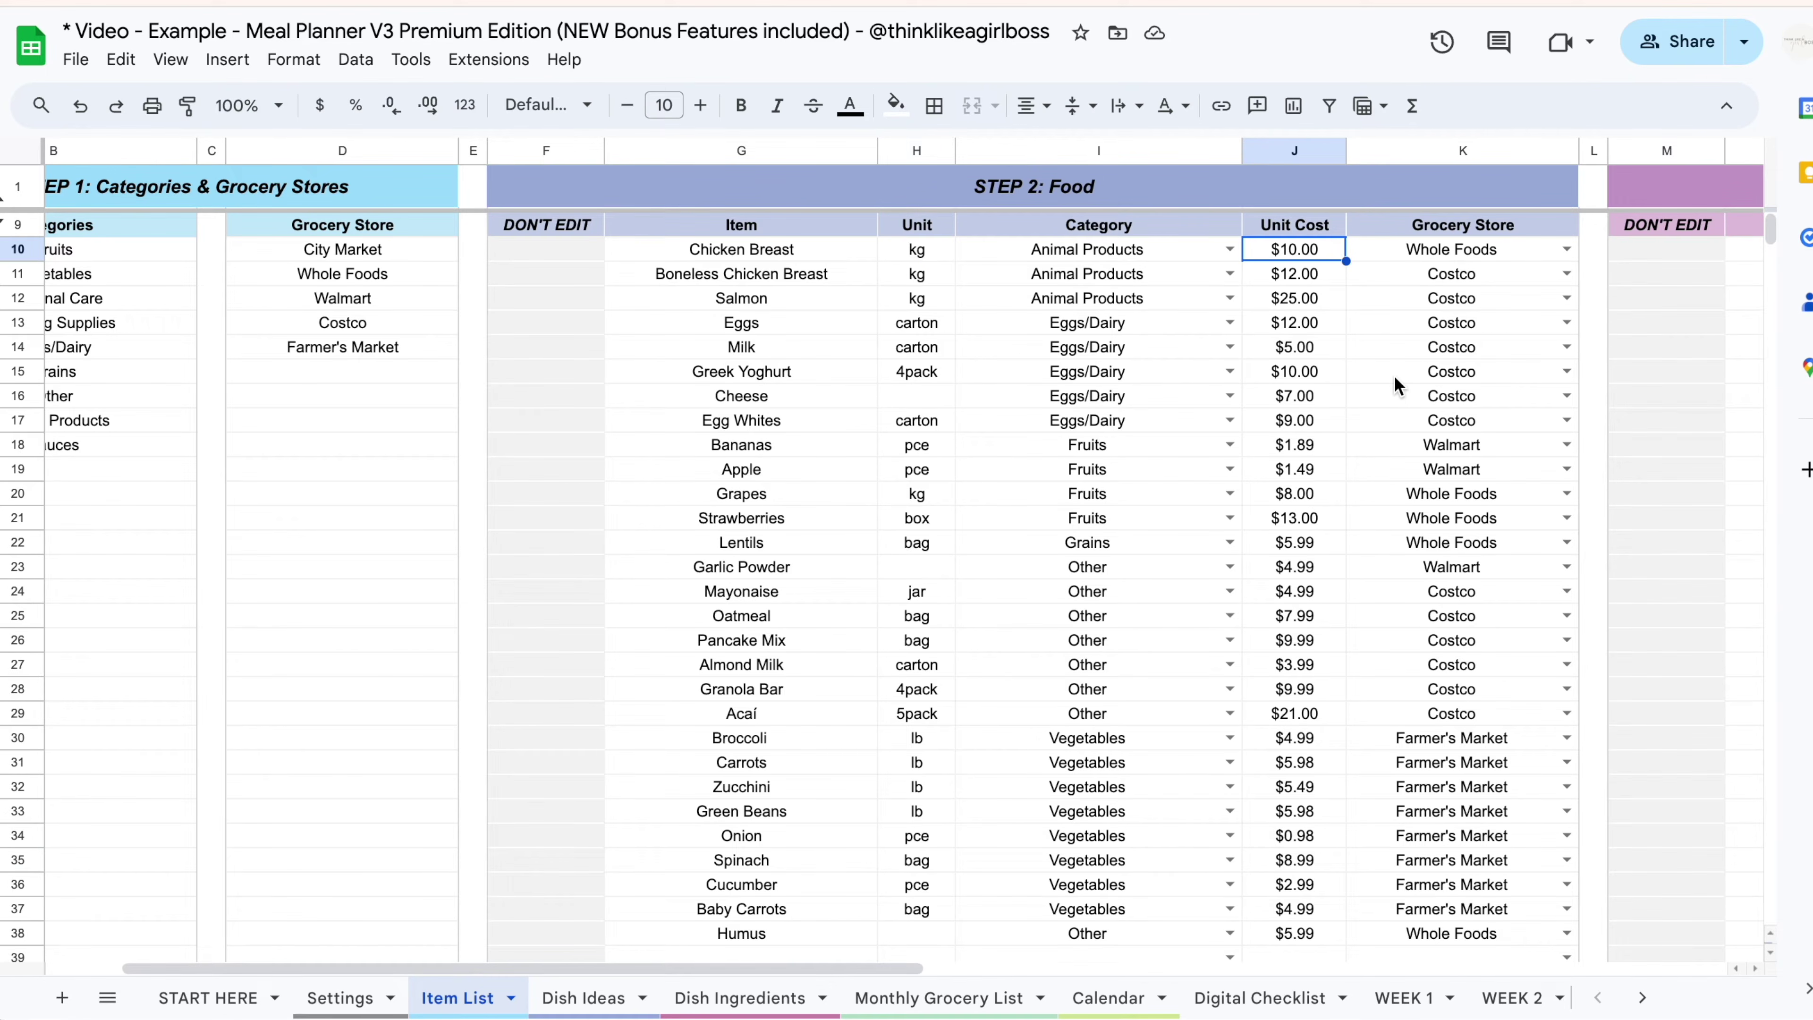
Compare the Unit and Unit Cost entries of food items such as Chicken Breast and Greek Yoghurt.
{"action": "left_click", "coordinate": [940, 235]}
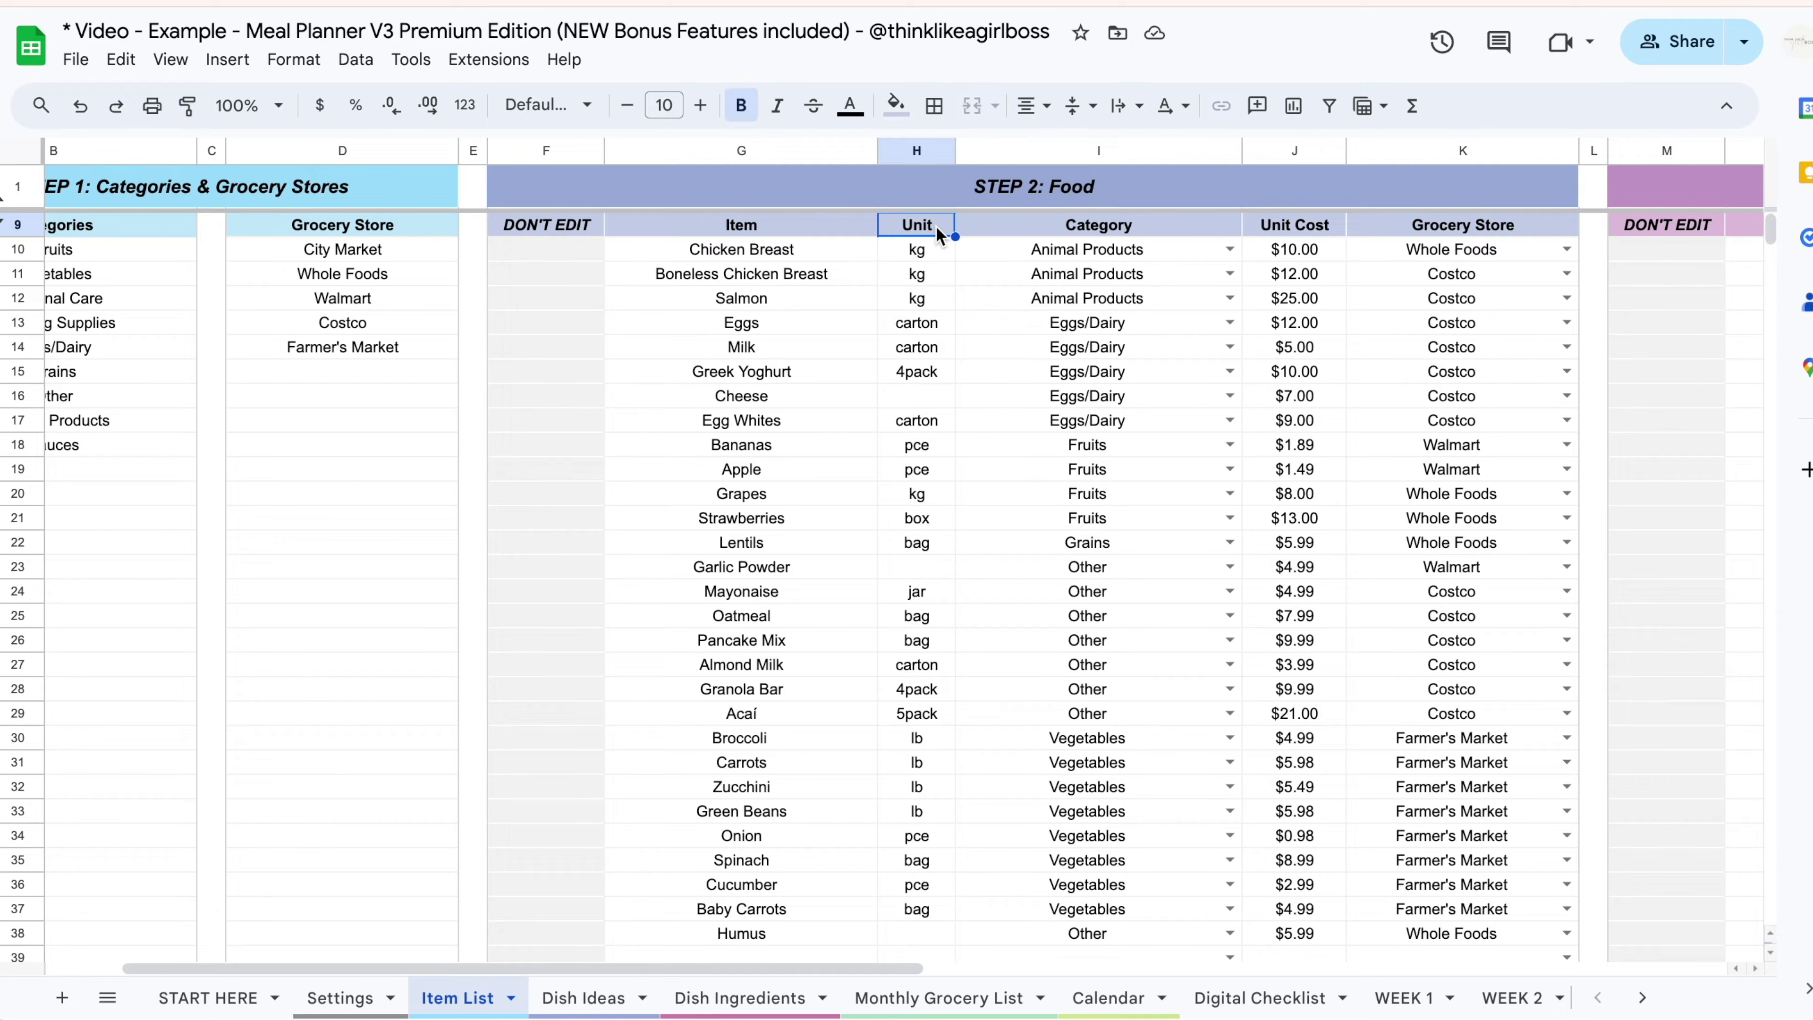
{"action": "left_click", "coordinate": [1277, 230]}
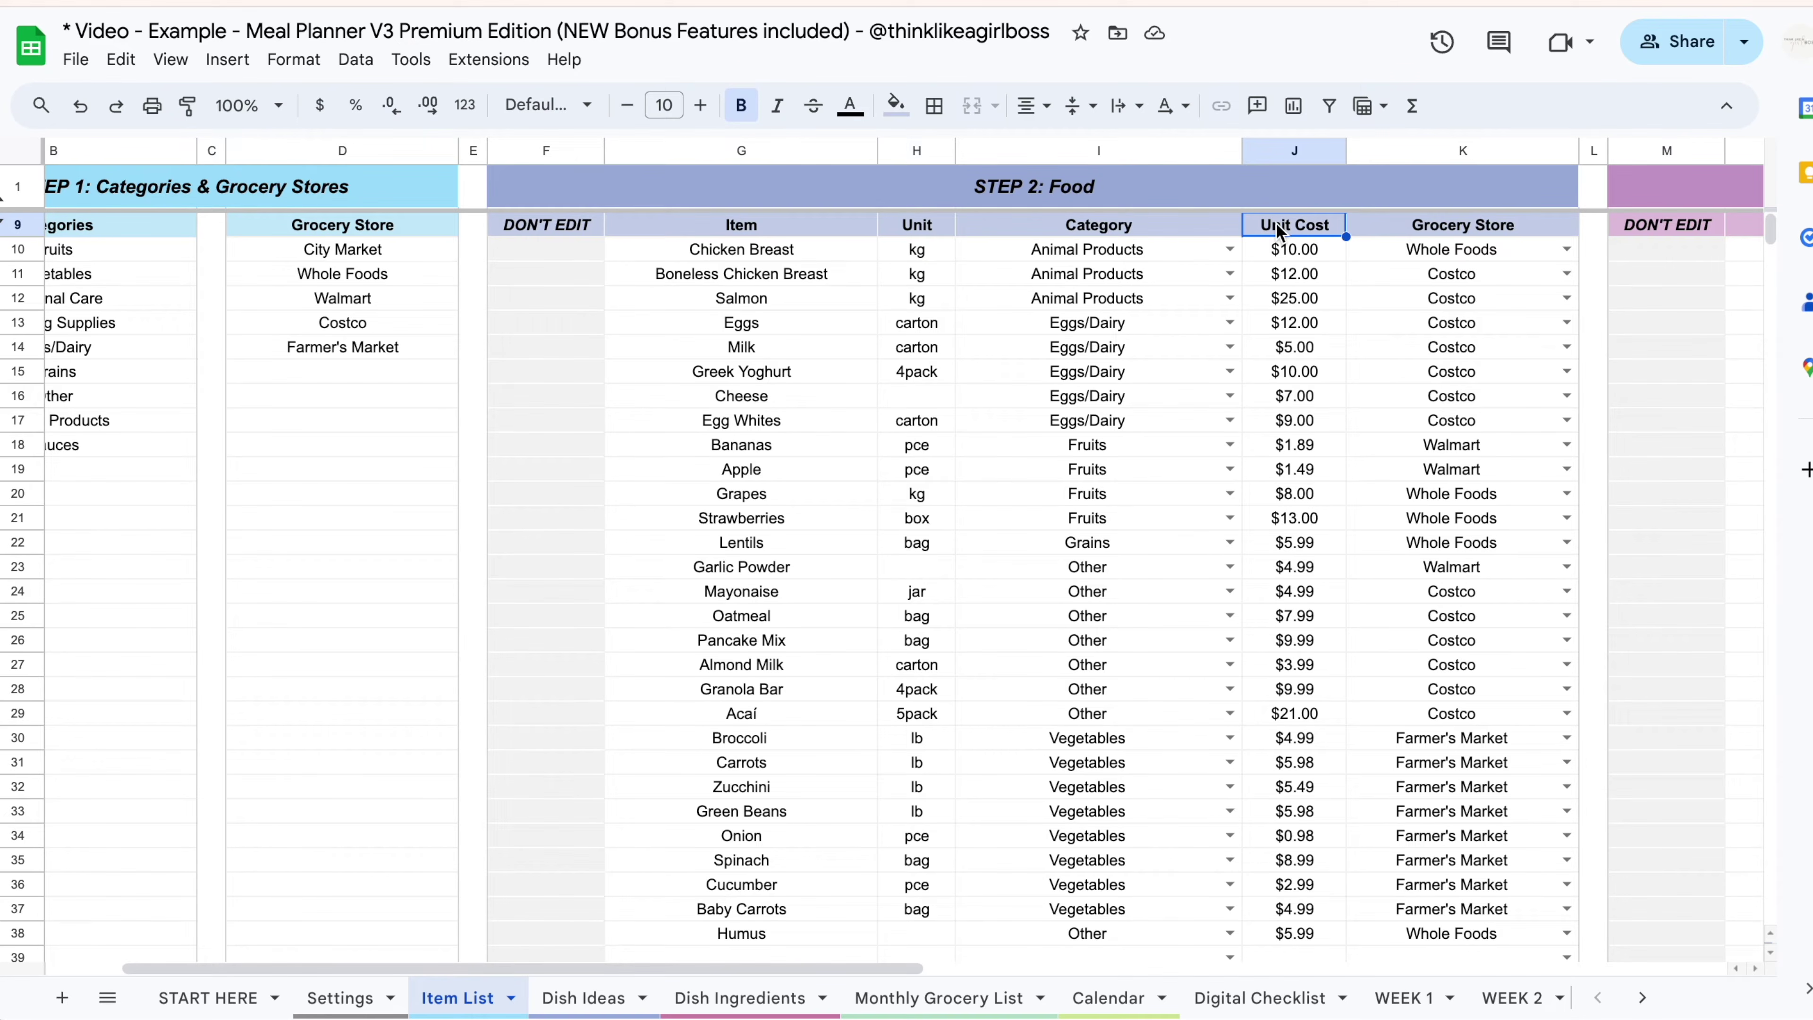
{"action": "left_click", "coordinate": [941, 253]}
{"action": "left_click", "coordinate": [1304, 254]}
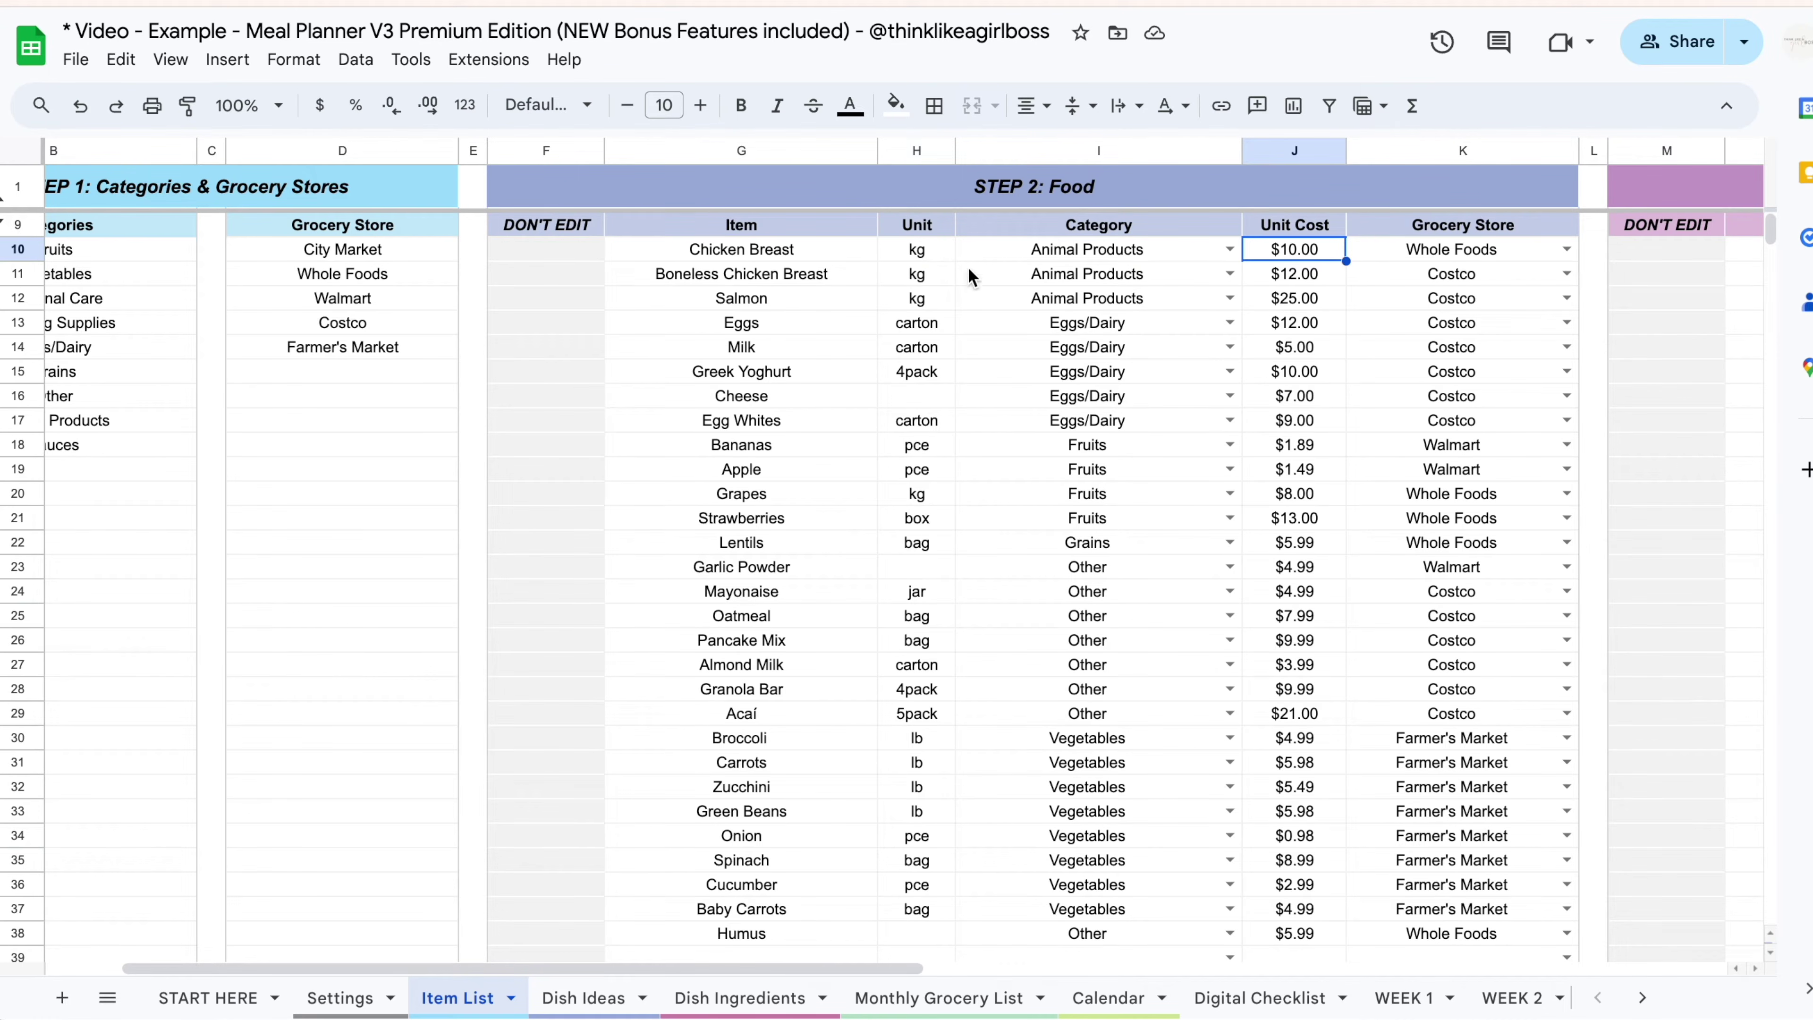
{"action": "left_click", "coordinate": [926, 373]}
{"action": "left_click", "coordinate": [925, 421]}
{"action": "left_click", "coordinate": [923, 462]}
{"action": "left_click", "coordinate": [930, 373]}
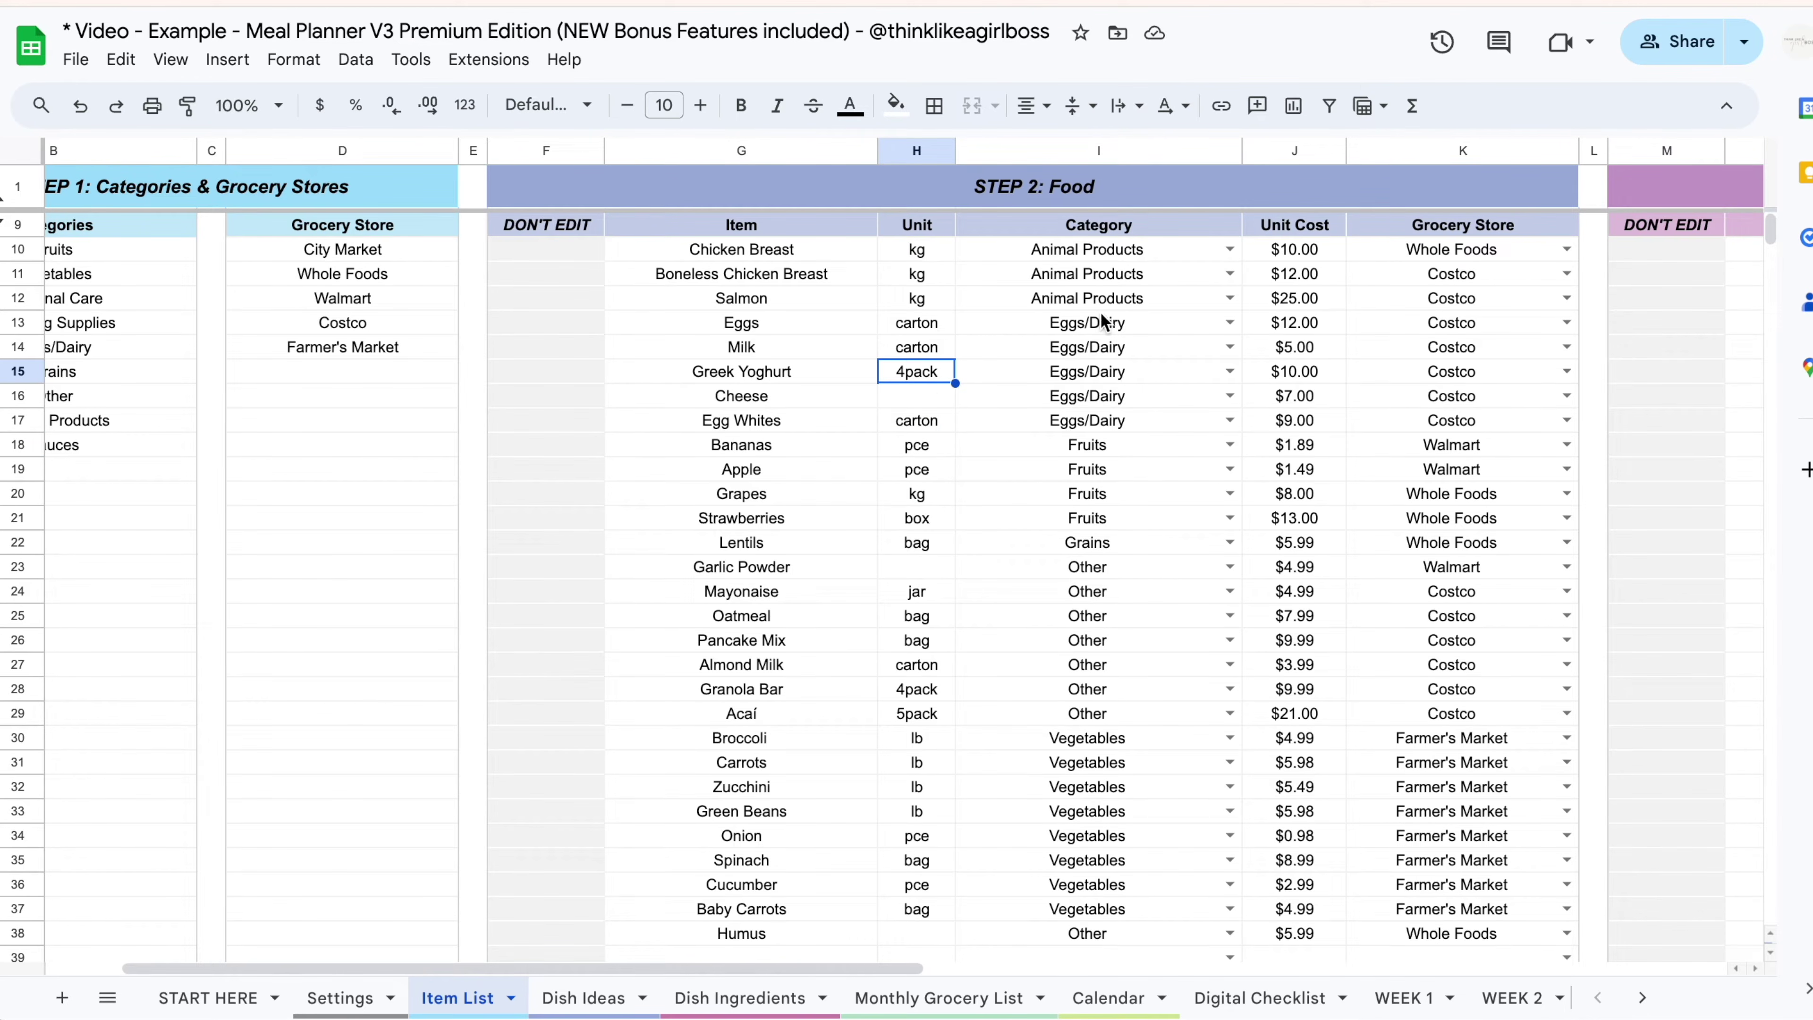
{"action": "left_click", "coordinate": [1304, 373]}
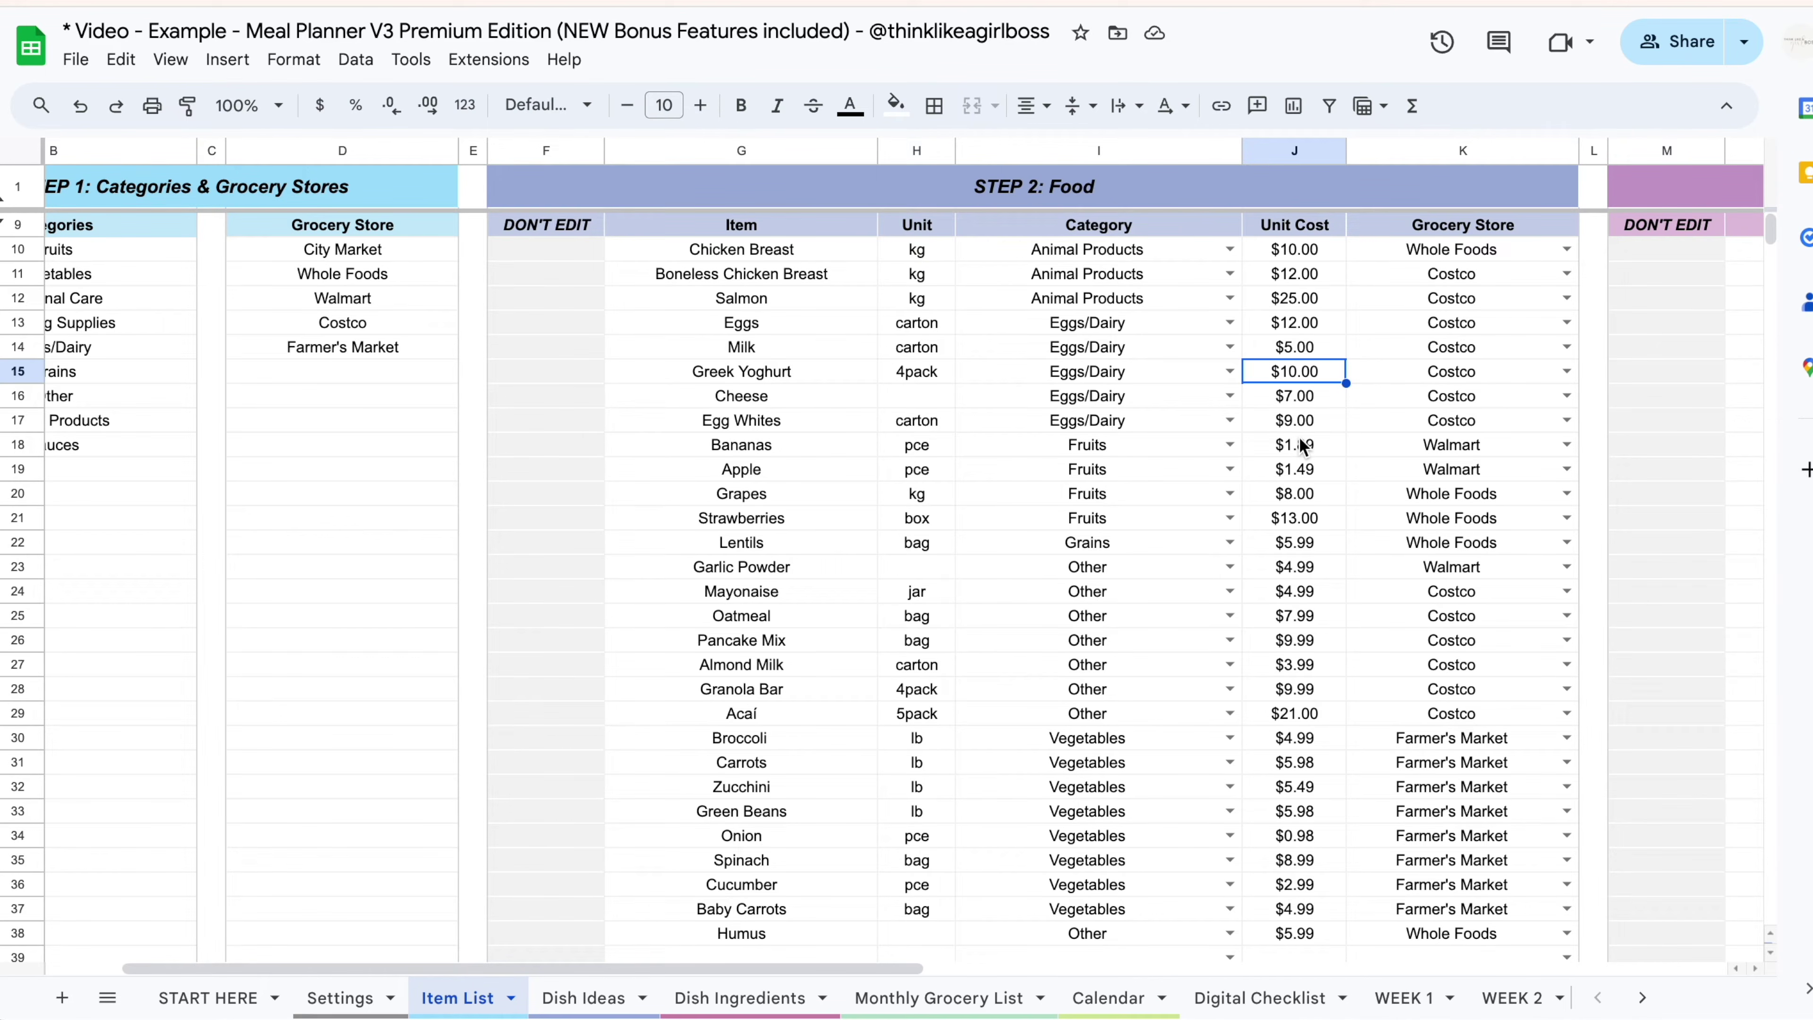
Review the categories, unit costs and grocery stores of the egg and dairy items in the food table.
{"action": "scroll", "coordinate": [1000, 372], "scroll_direction": "right", "scroll_amount": 2}
{"action": "left_click", "coordinate": [686, 325]}
{"action": "left_click", "coordinate": [1121, 373]}
{"action": "left_click", "coordinate": [1213, 419]}
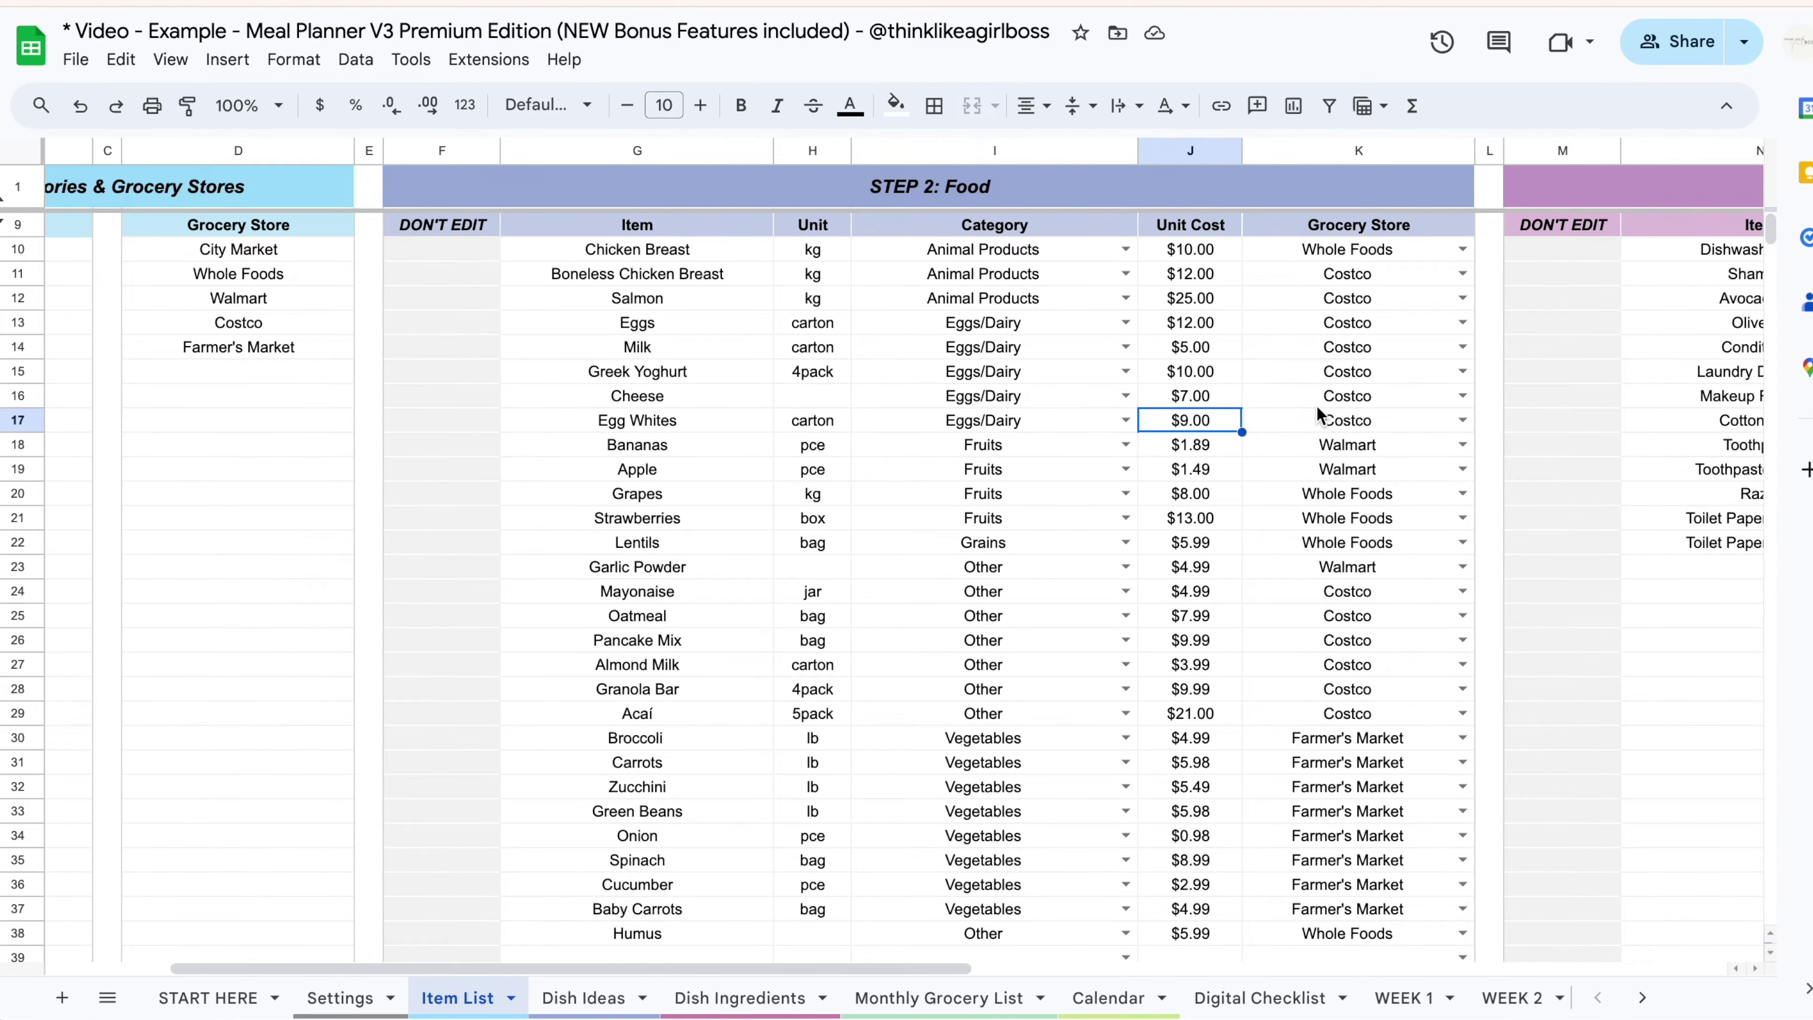
{"action": "left_click", "coordinate": [1315, 399]}
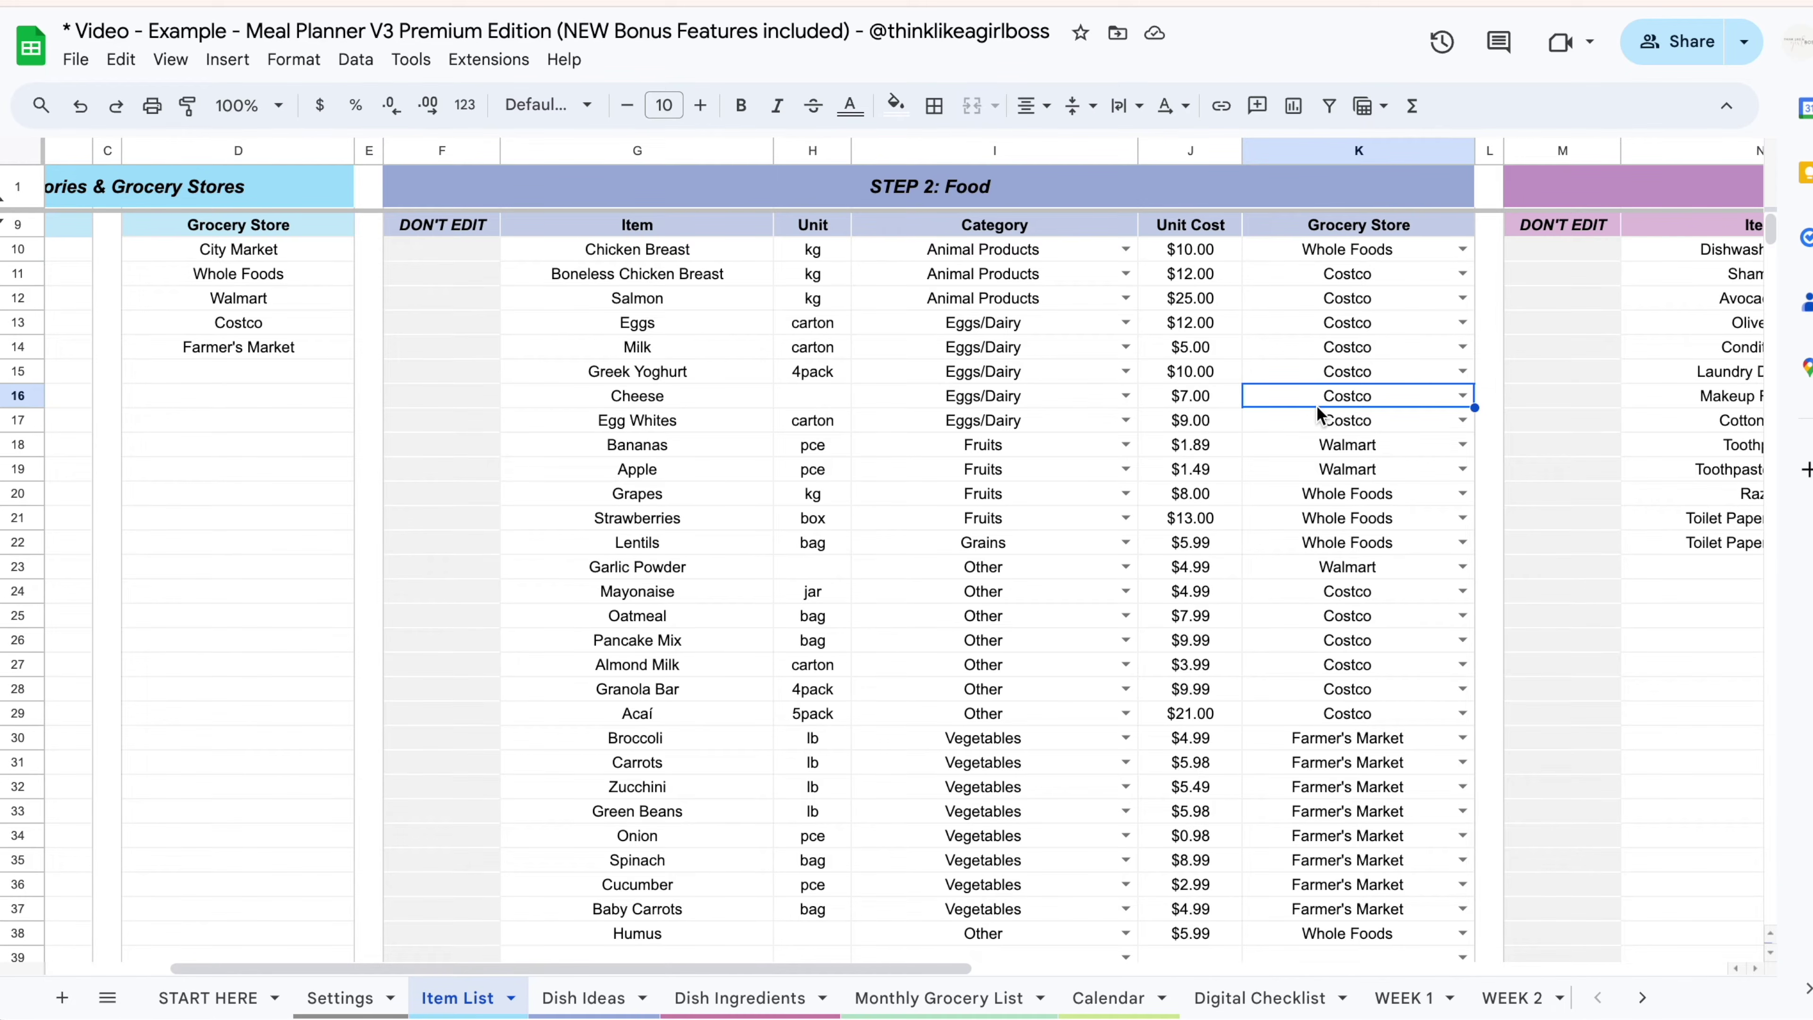
{"action": "key", "text": "Up"}
{"action": "key", "text": "Up"}
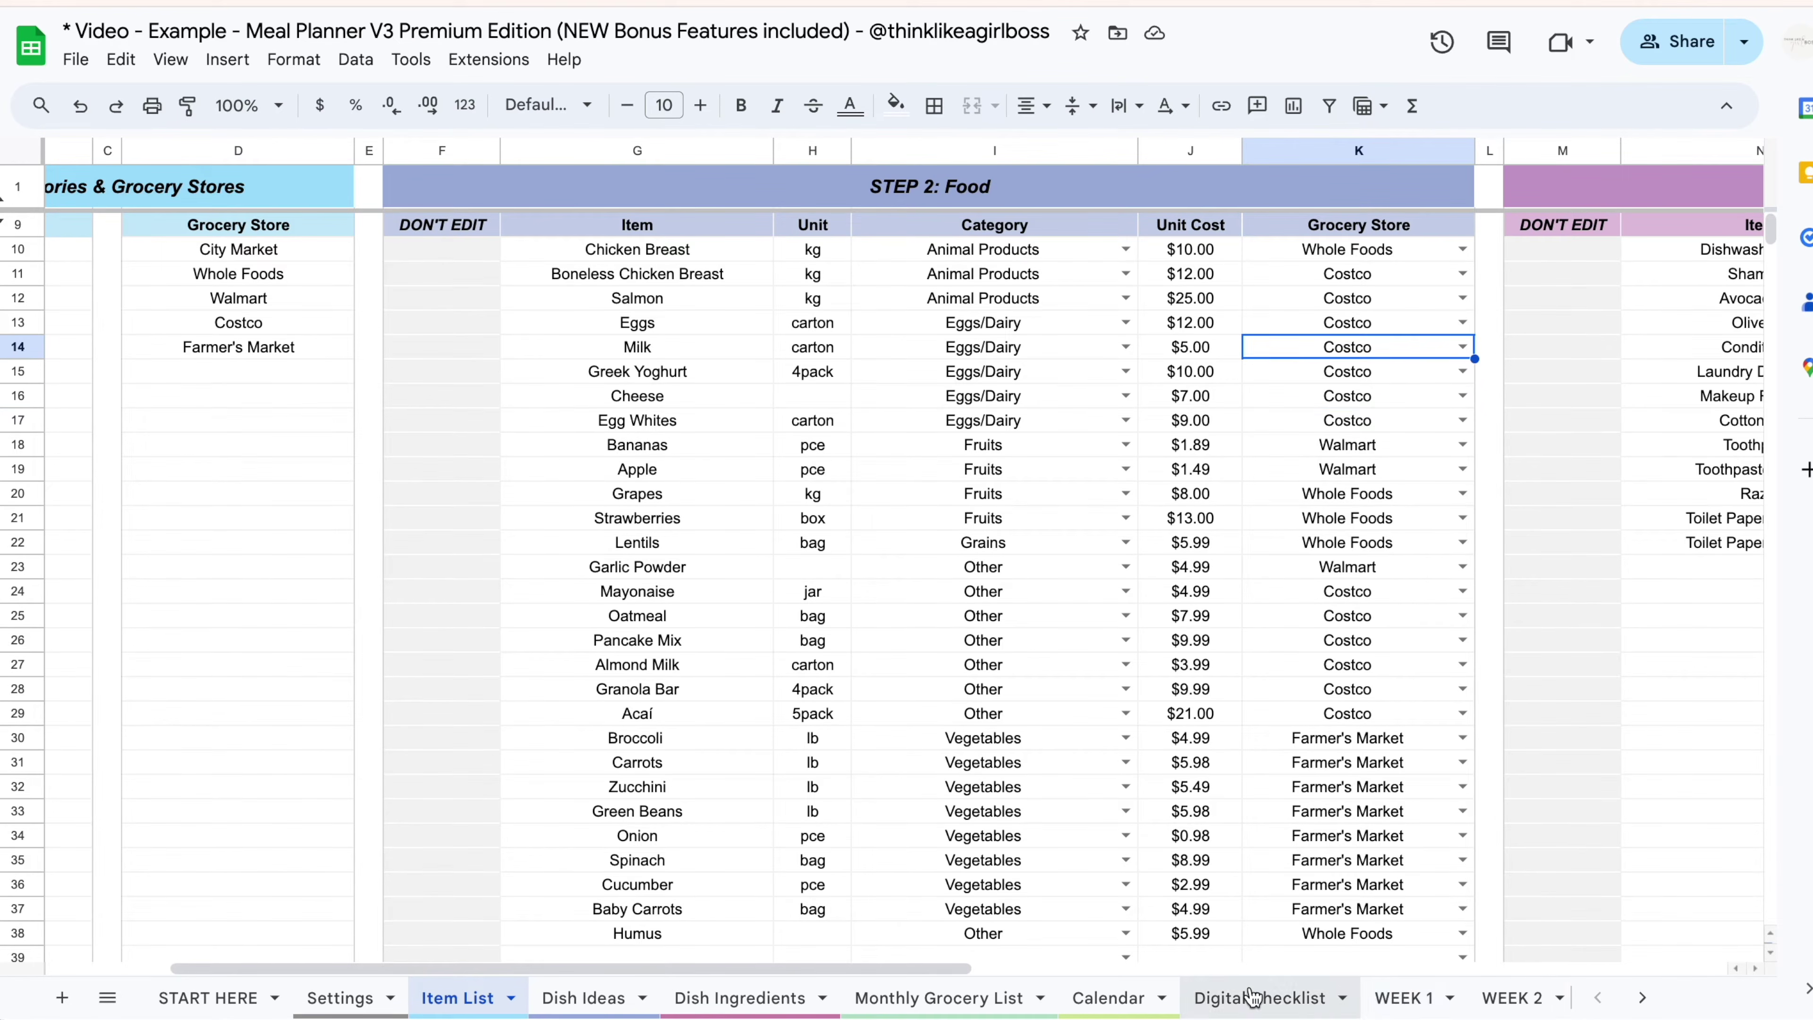
In Week 1, assign Egg White Omelette and Oatmeal with Banana to Monday's breakfast and Chicken and Vegetable Soup to its dinner.
{"action": "scroll", "coordinate": [1254, 993], "scroll_direction": "right", "scroll_amount": 5}
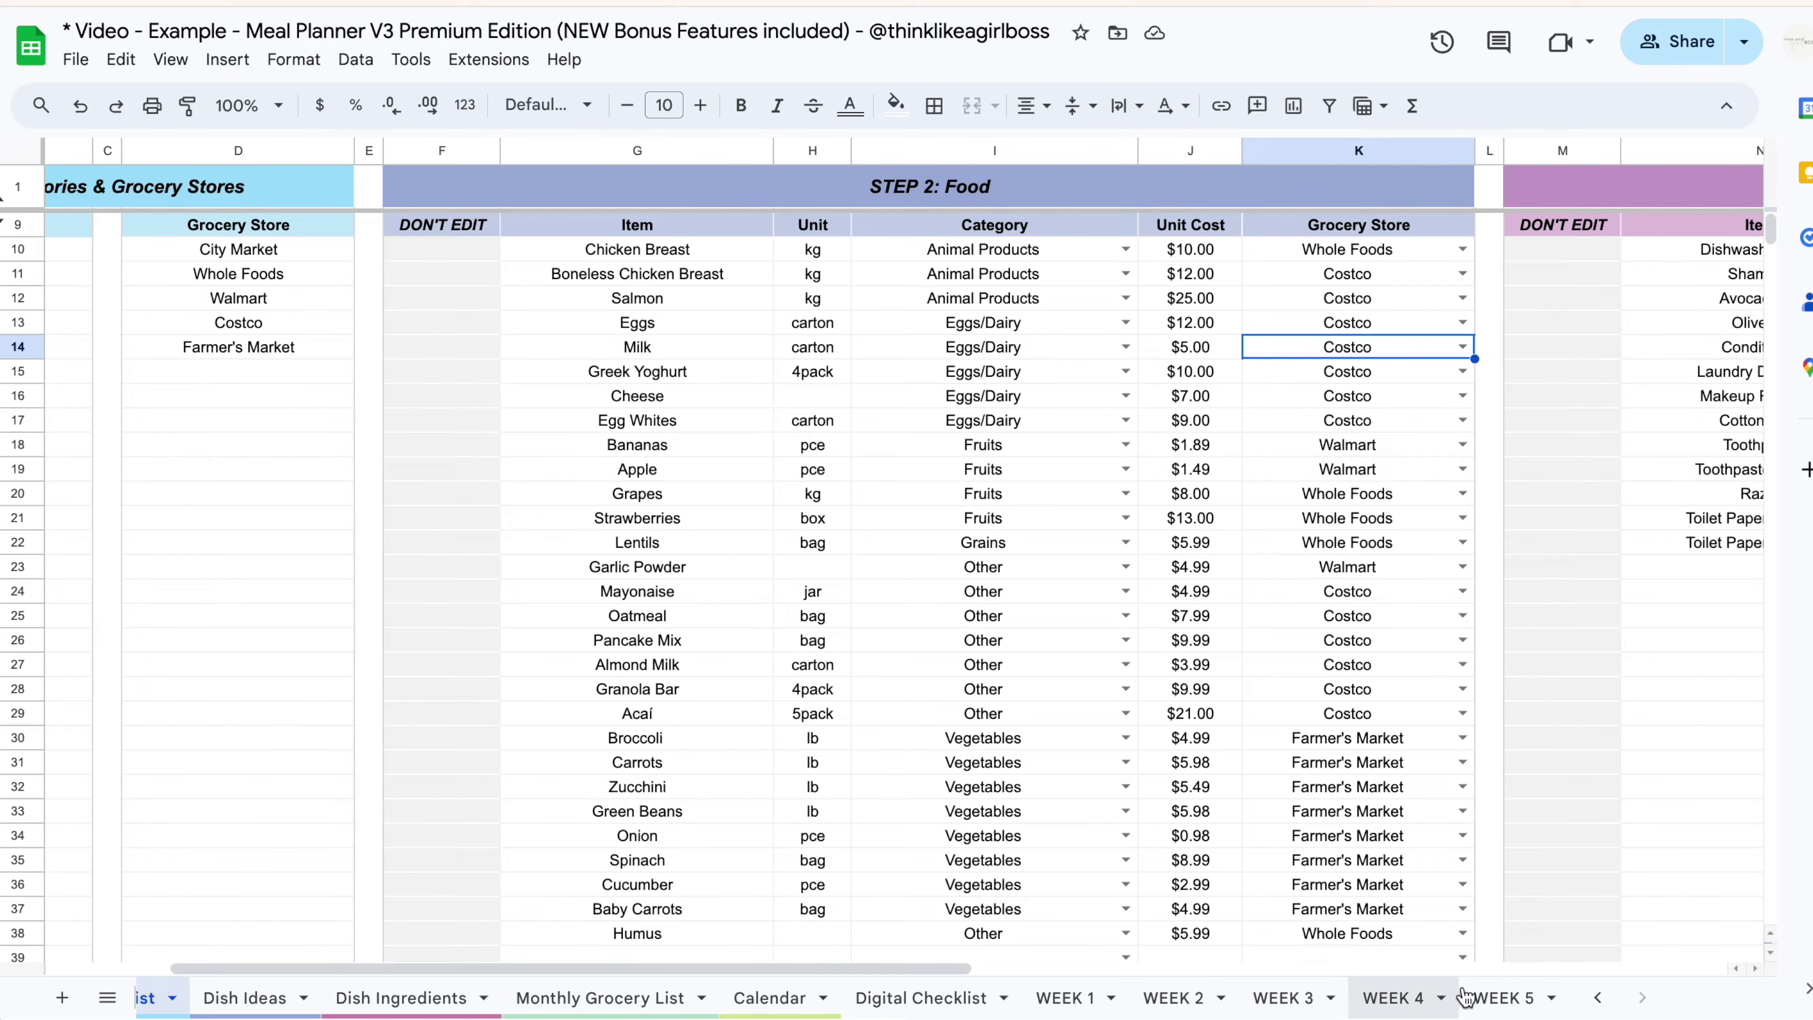
{"action": "left_click", "coordinate": [1068, 998]}
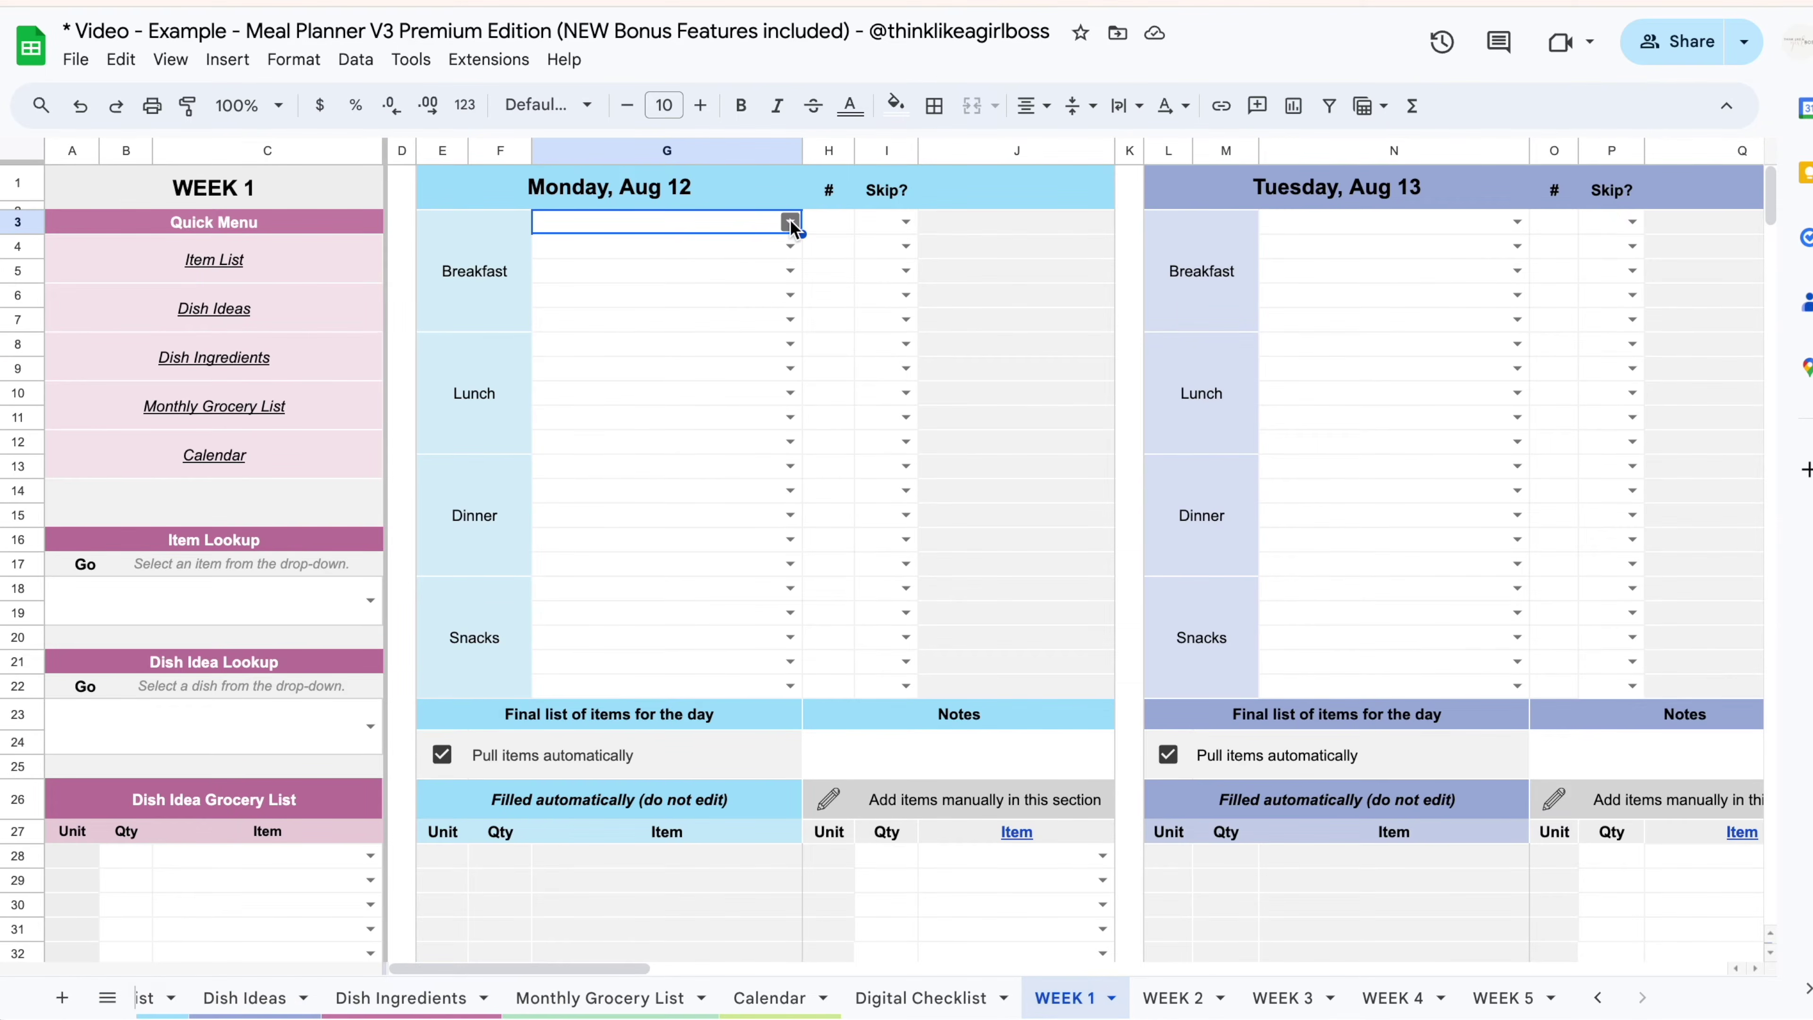
{"action": "left_click", "coordinate": [791, 223]}
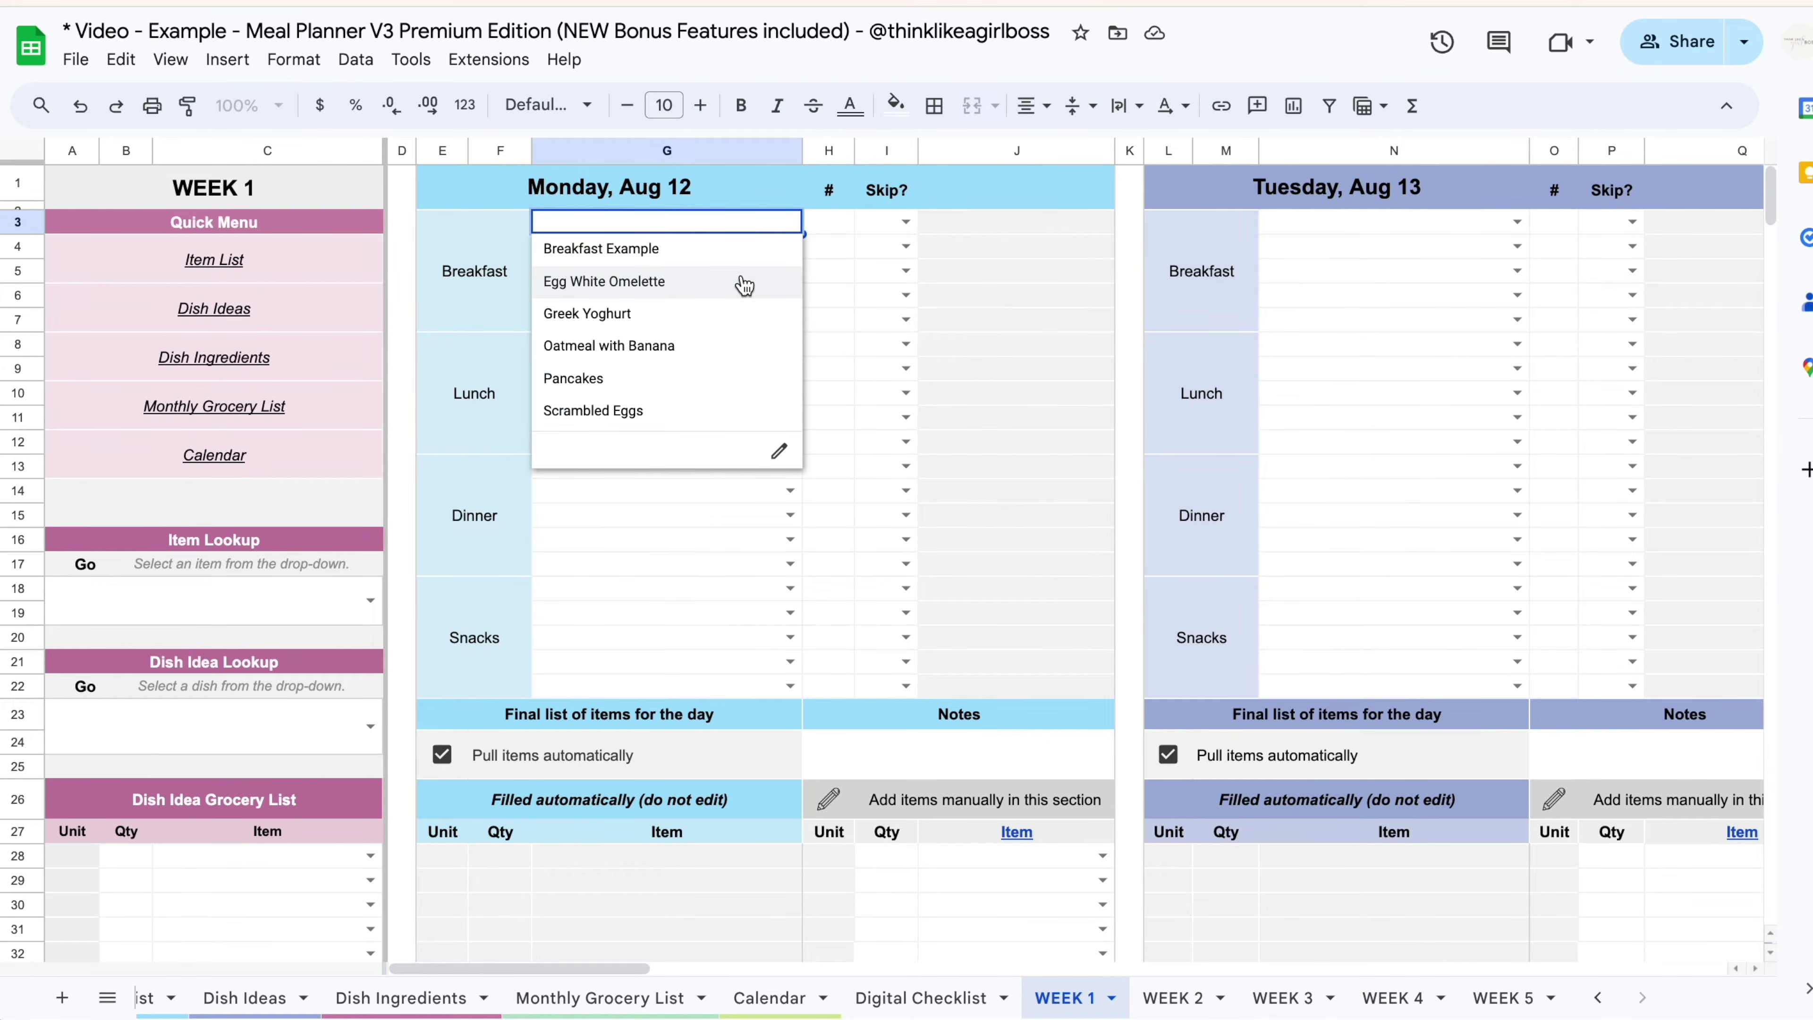
{"action": "left_click", "coordinate": [744, 285]}
{"action": "left_click", "coordinate": [789, 247]}
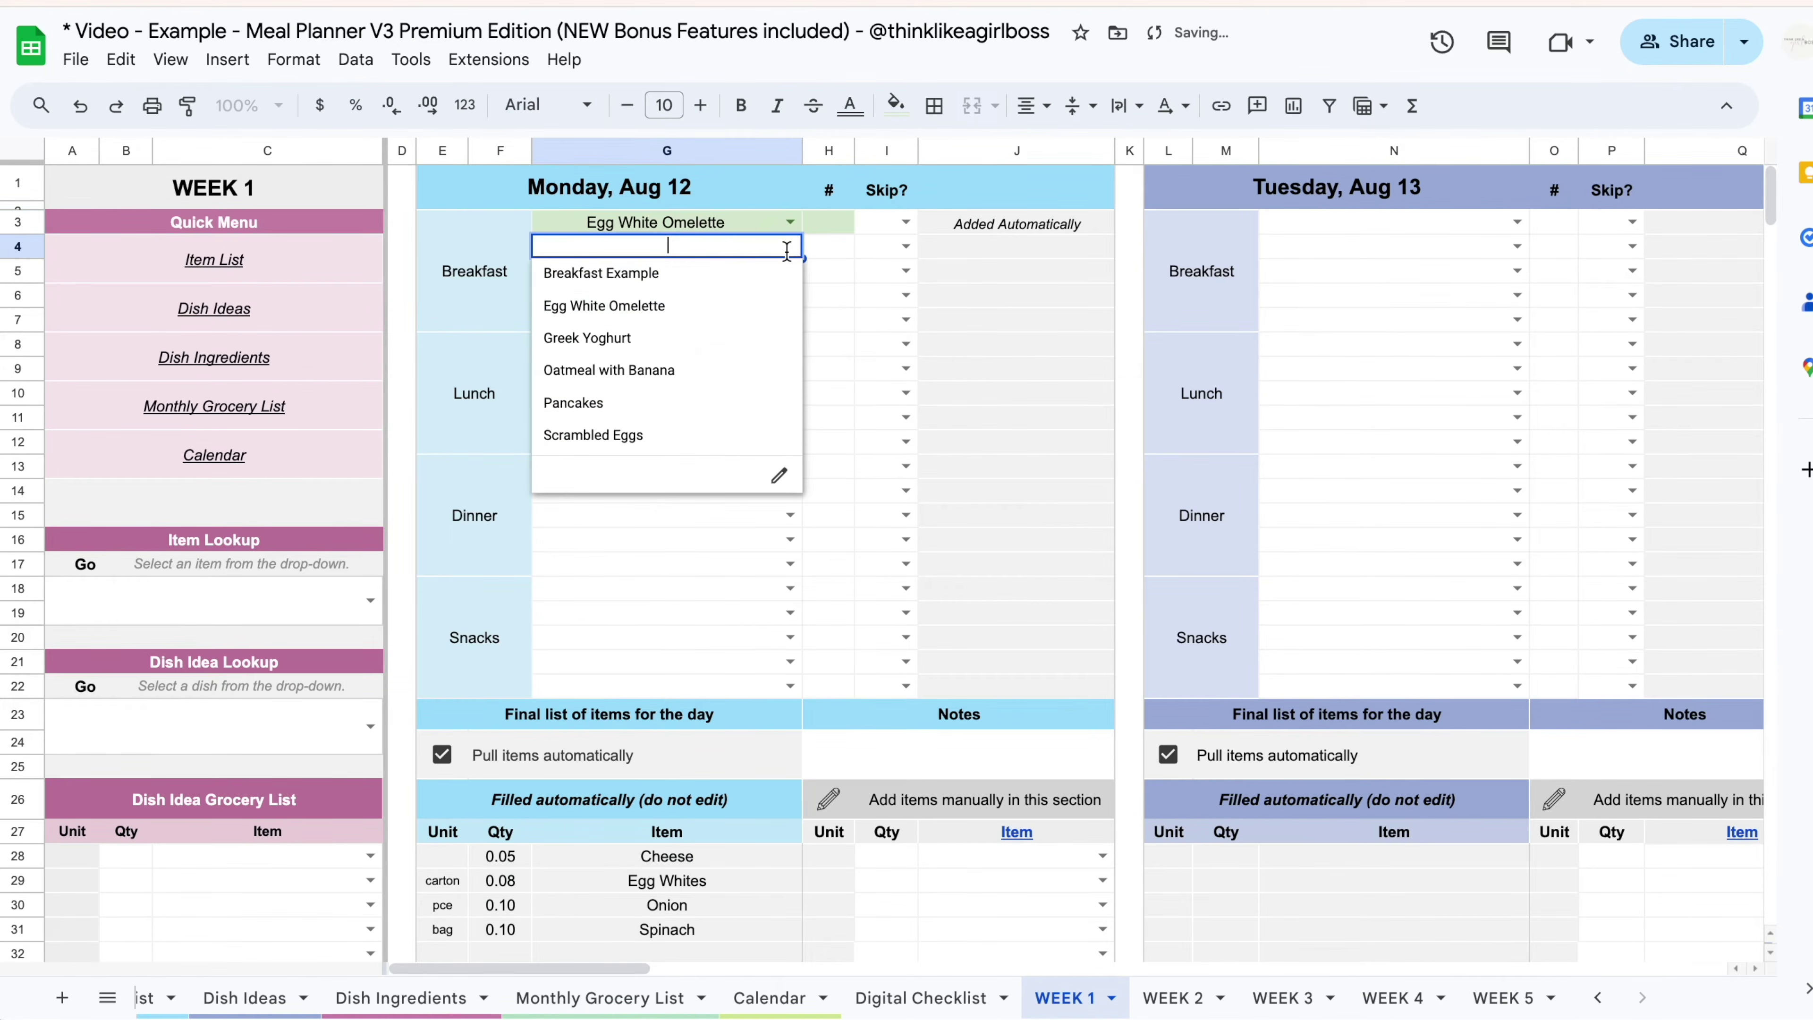
{"action": "left_click", "coordinate": [693, 370]}
{"action": "left_click", "coordinate": [789, 463]}
{"action": "left_click", "coordinate": [707, 528]}
Look through Week 1's remaining days, the Other Items and Common Items sections and the Final Grocery List for the Week.
{"action": "scroll", "coordinate": [705, 598], "scroll_direction": "down", "scroll_amount": 3}
{"action": "scroll", "coordinate": [1409, 494], "scroll_direction": "up", "scroll_amount": 3}
{"action": "scroll", "coordinate": [1408, 494], "scroll_direction": "right", "scroll_amount": 15}
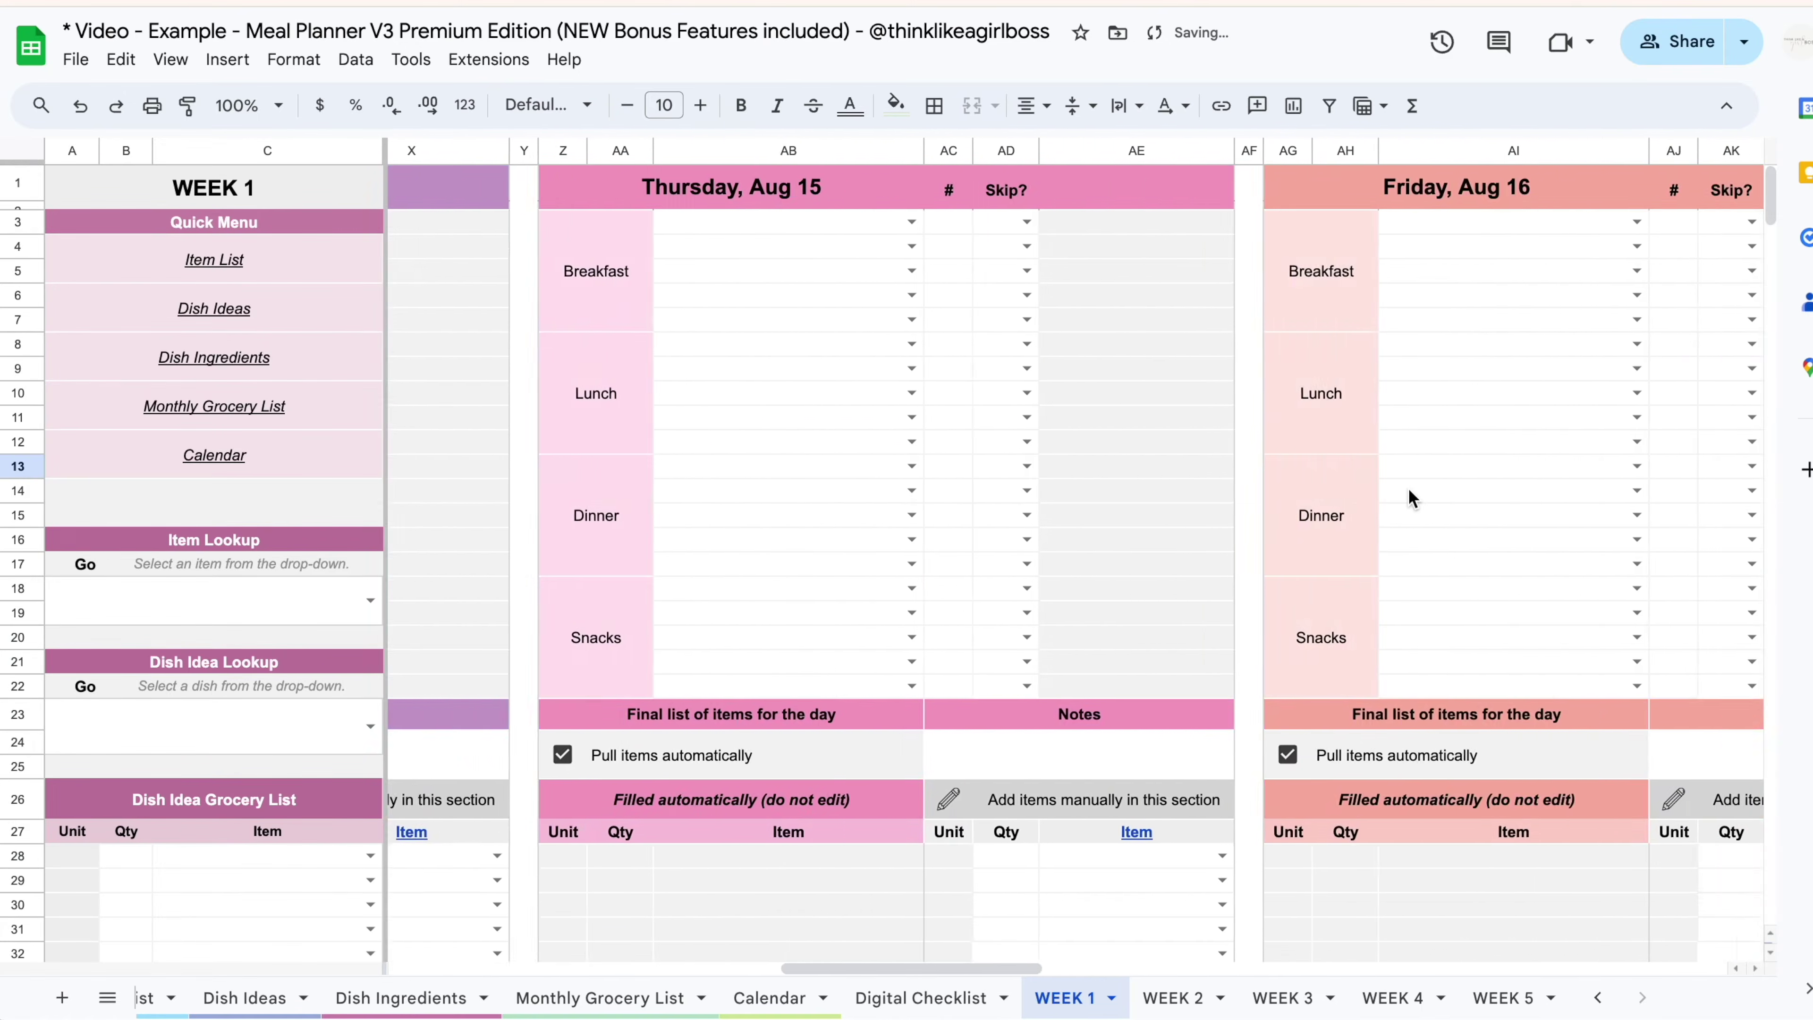
{"action": "scroll", "coordinate": [1409, 490], "scroll_direction": "right", "scroll_amount": 20}
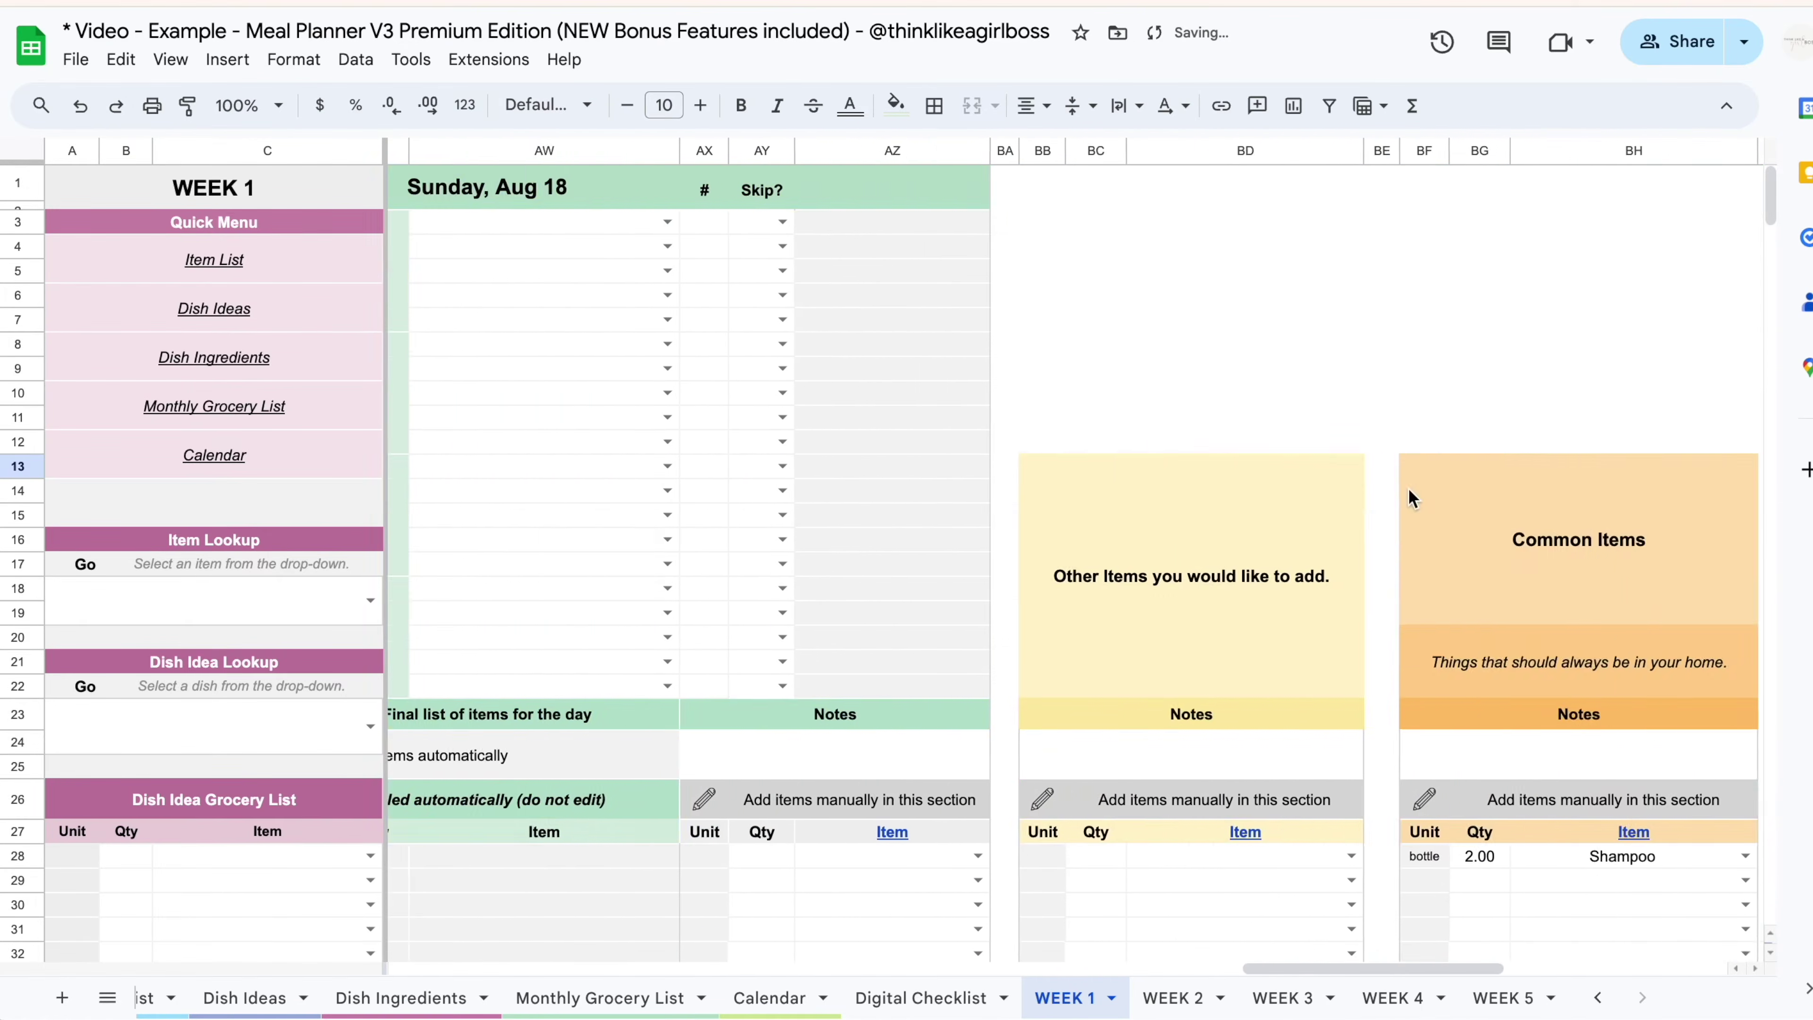
{"action": "scroll", "coordinate": [1409, 497], "scroll_direction": "right", "scroll_amount": 15}
{"action": "scroll", "coordinate": [1409, 498], "scroll_direction": "down", "scroll_amount": 3}
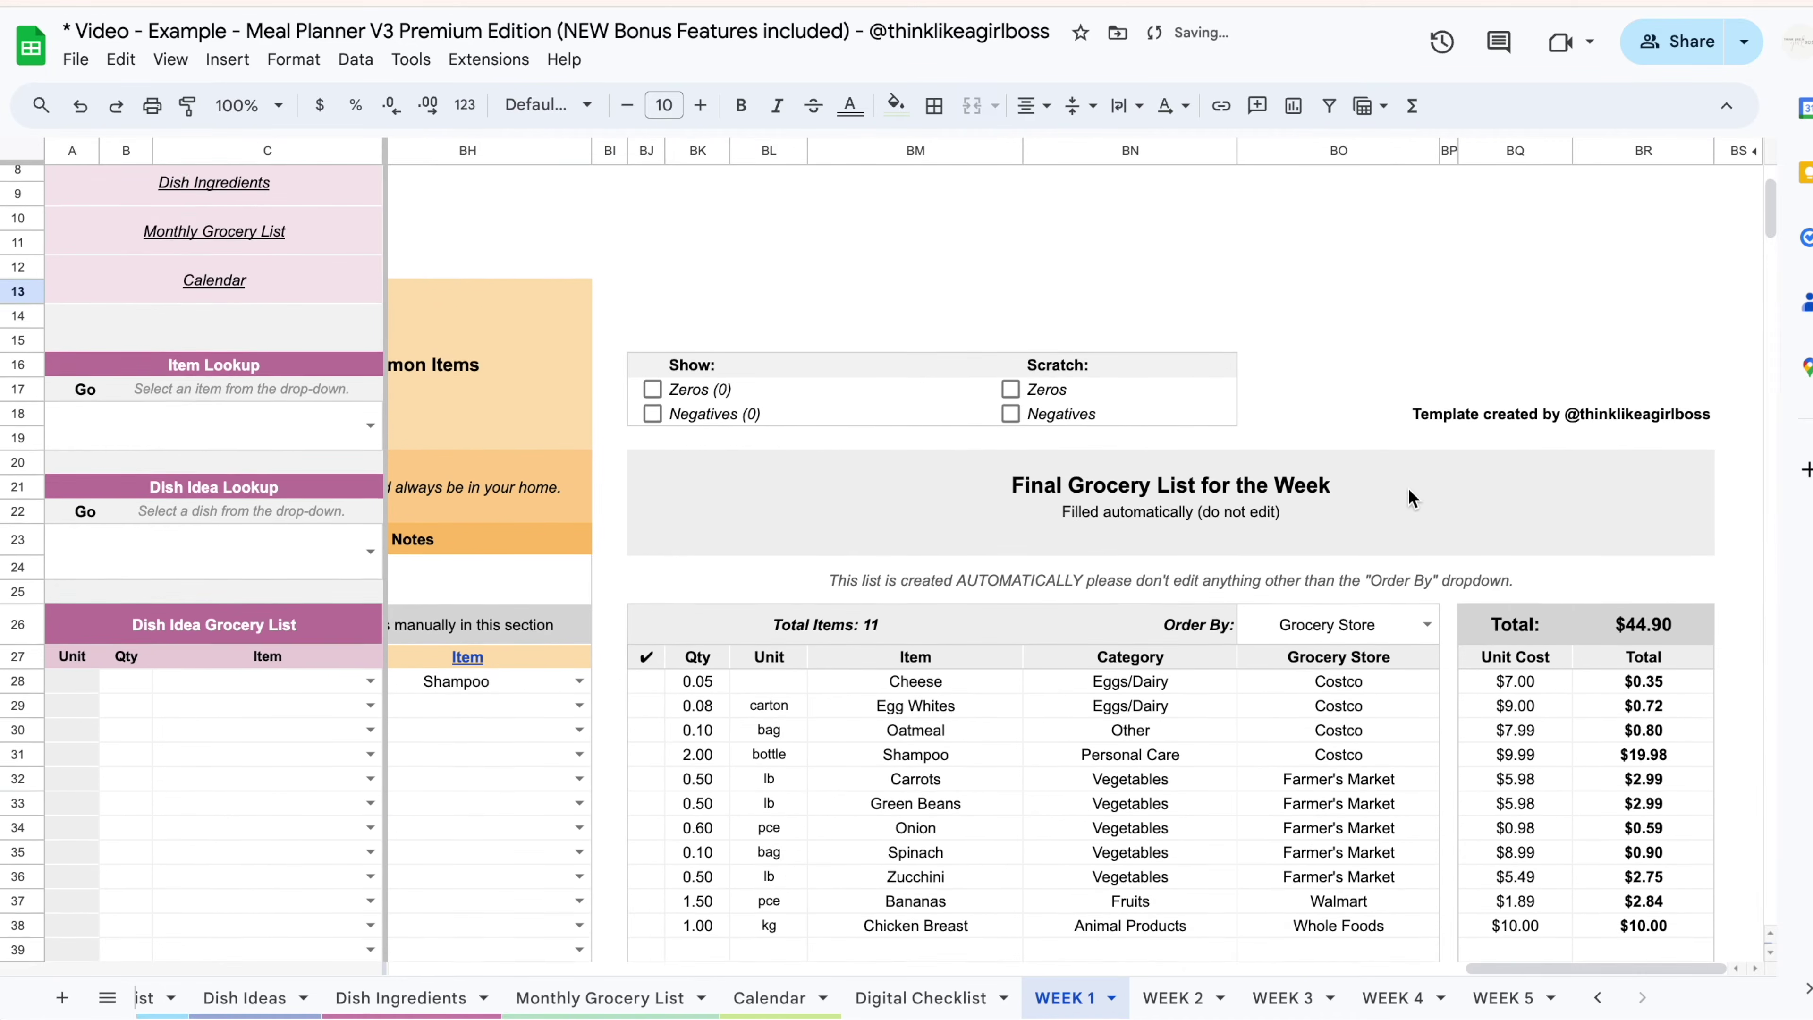
{"action": "scroll", "coordinate": [1411, 498], "scroll_direction": "down", "scroll_amount": 3}
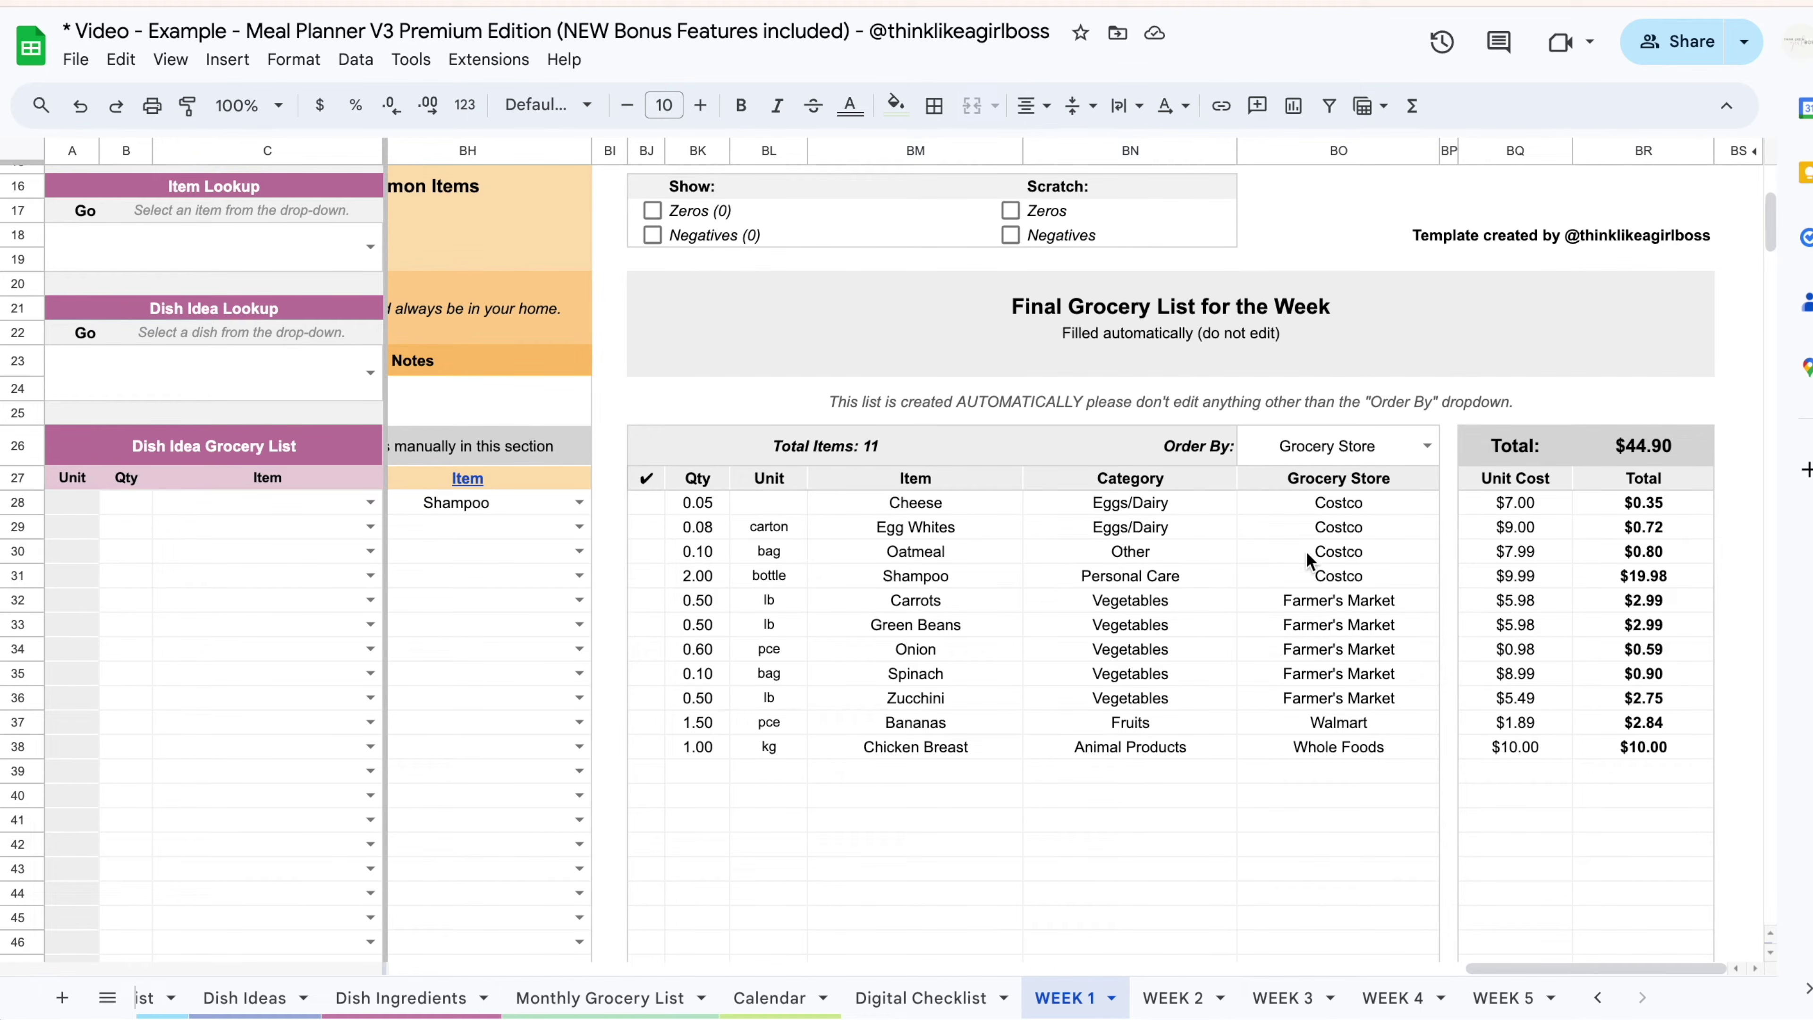
Order the Final Grocery List for the Week by Item and by Category, and set the order back to Grocery Store.
{"action": "left_click", "coordinate": [1428, 446]}
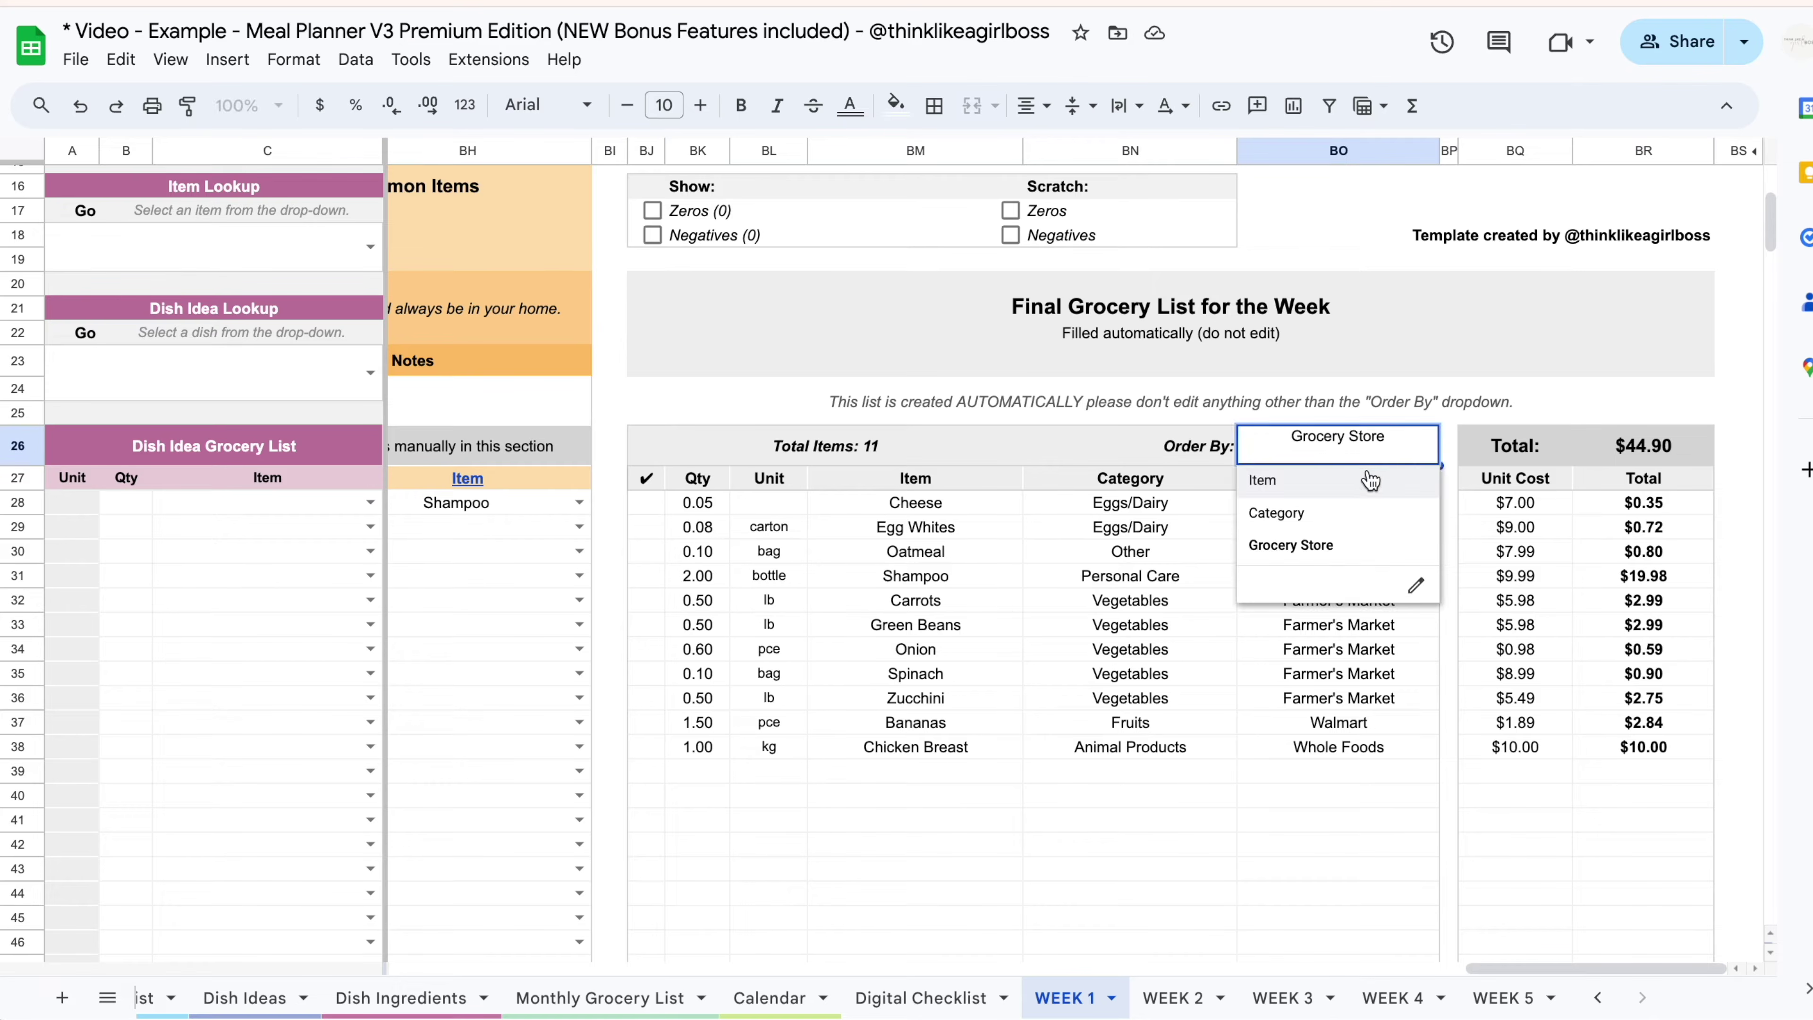
{"action": "left_click", "coordinate": [1360, 475]}
{"action": "left_click", "coordinate": [1425, 449]}
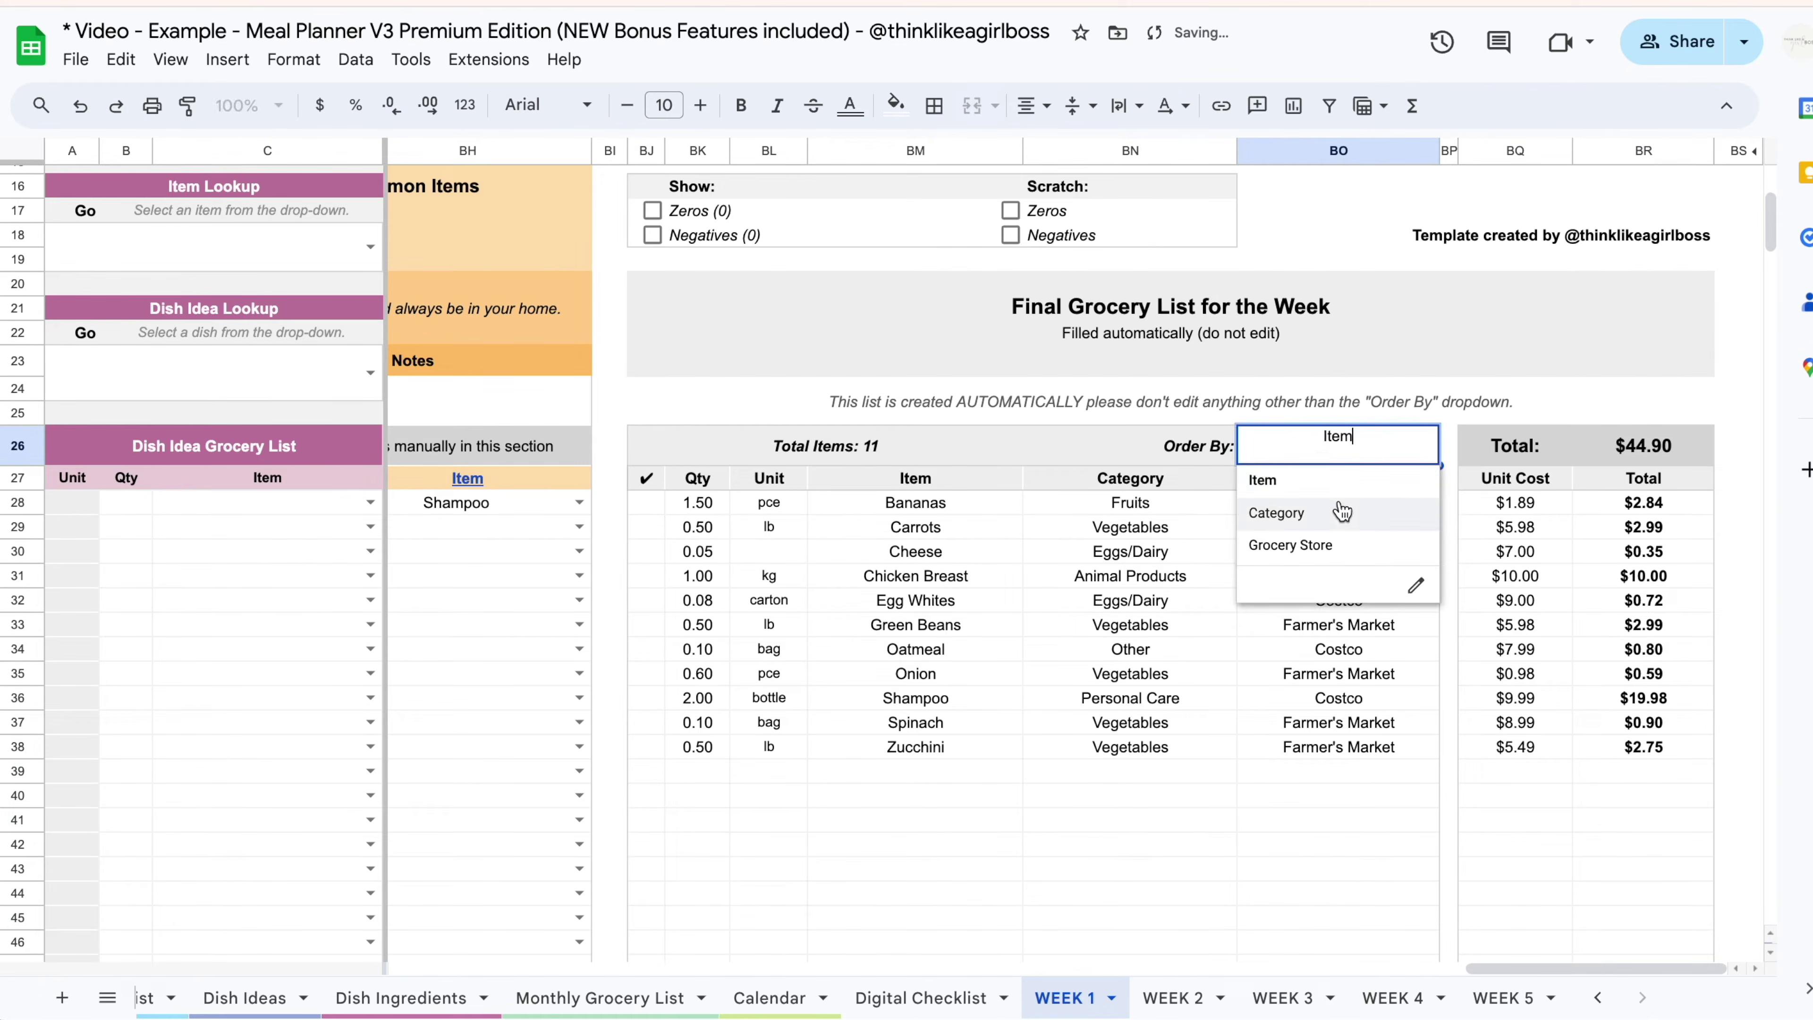
{"action": "left_click", "coordinate": [1341, 509]}
{"action": "left_click", "coordinate": [1428, 446]}
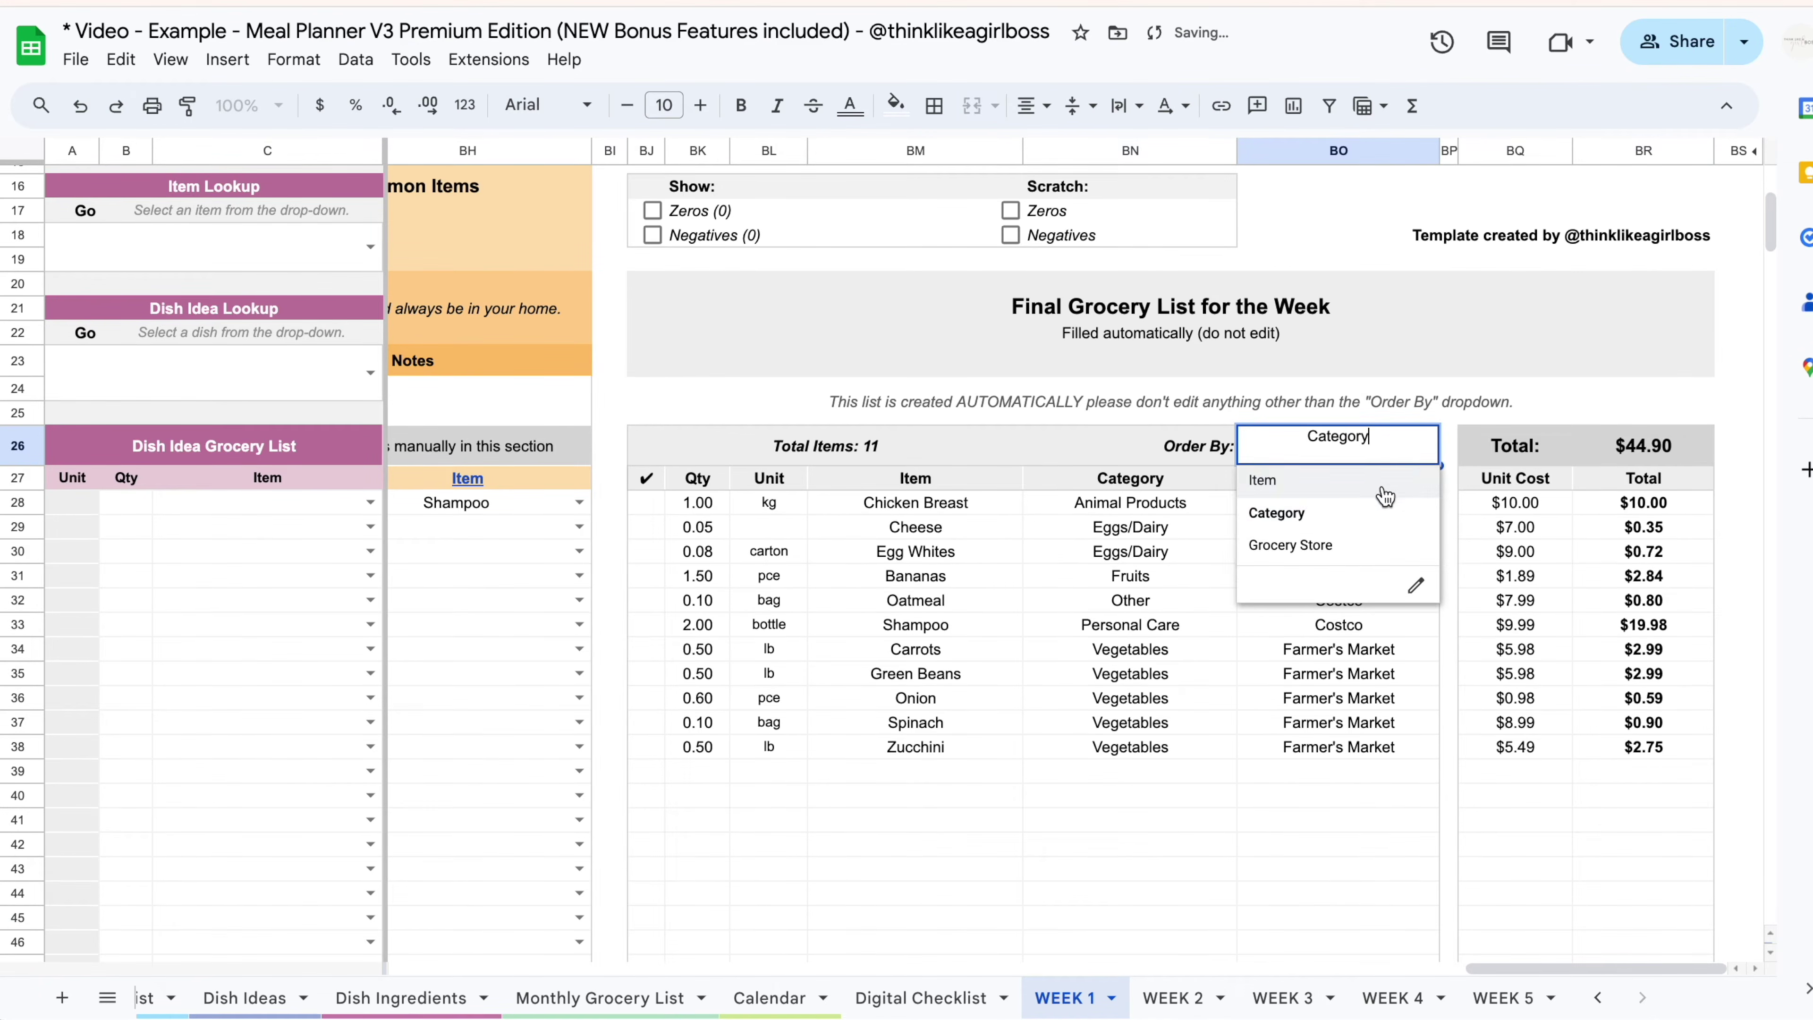
{"action": "left_click", "coordinate": [1352, 541]}
{"action": "left_click", "coordinate": [1449, 722]}
On the Item List sheet, set Chicken Breast's unit cost to $12.49 and return to Week 1.
{"action": "scroll", "coordinate": [1449, 721], "scroll_direction": "down", "scroll_amount": 1}
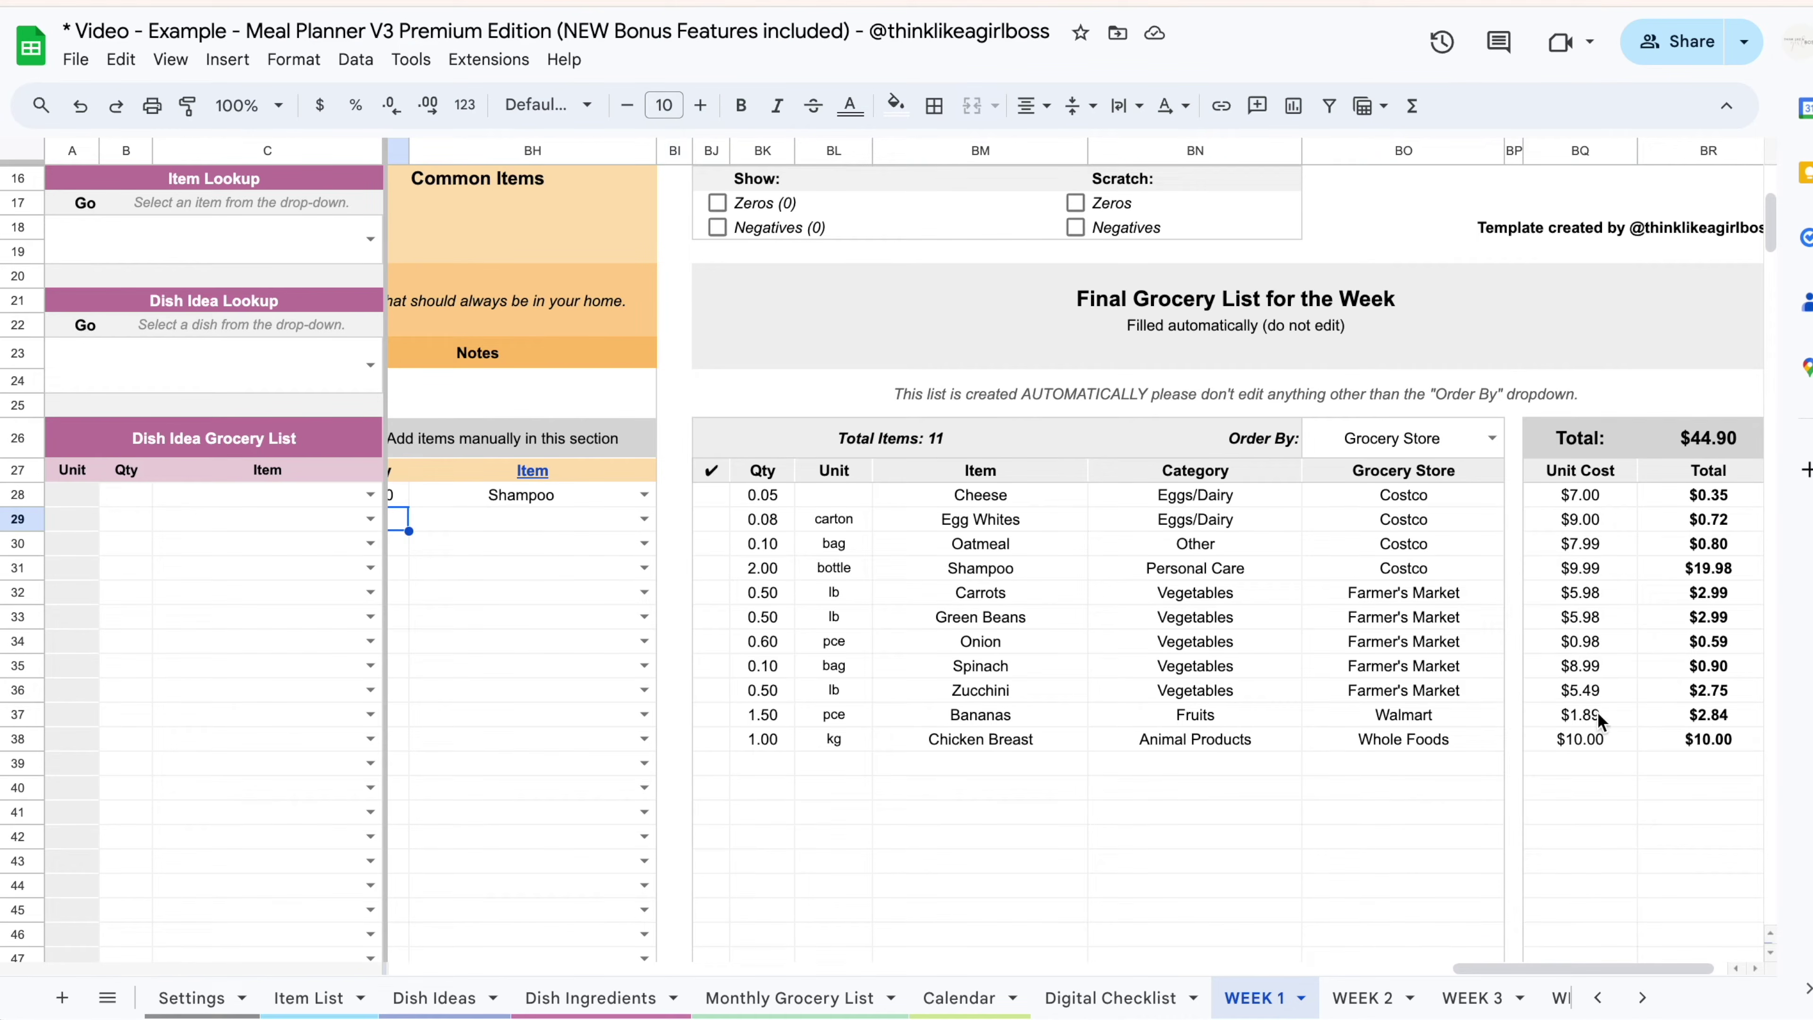
{"action": "left_click", "coordinate": [309, 998]}
{"action": "type", "text": "12.49"}
{"action": "key", "text": "Return"}
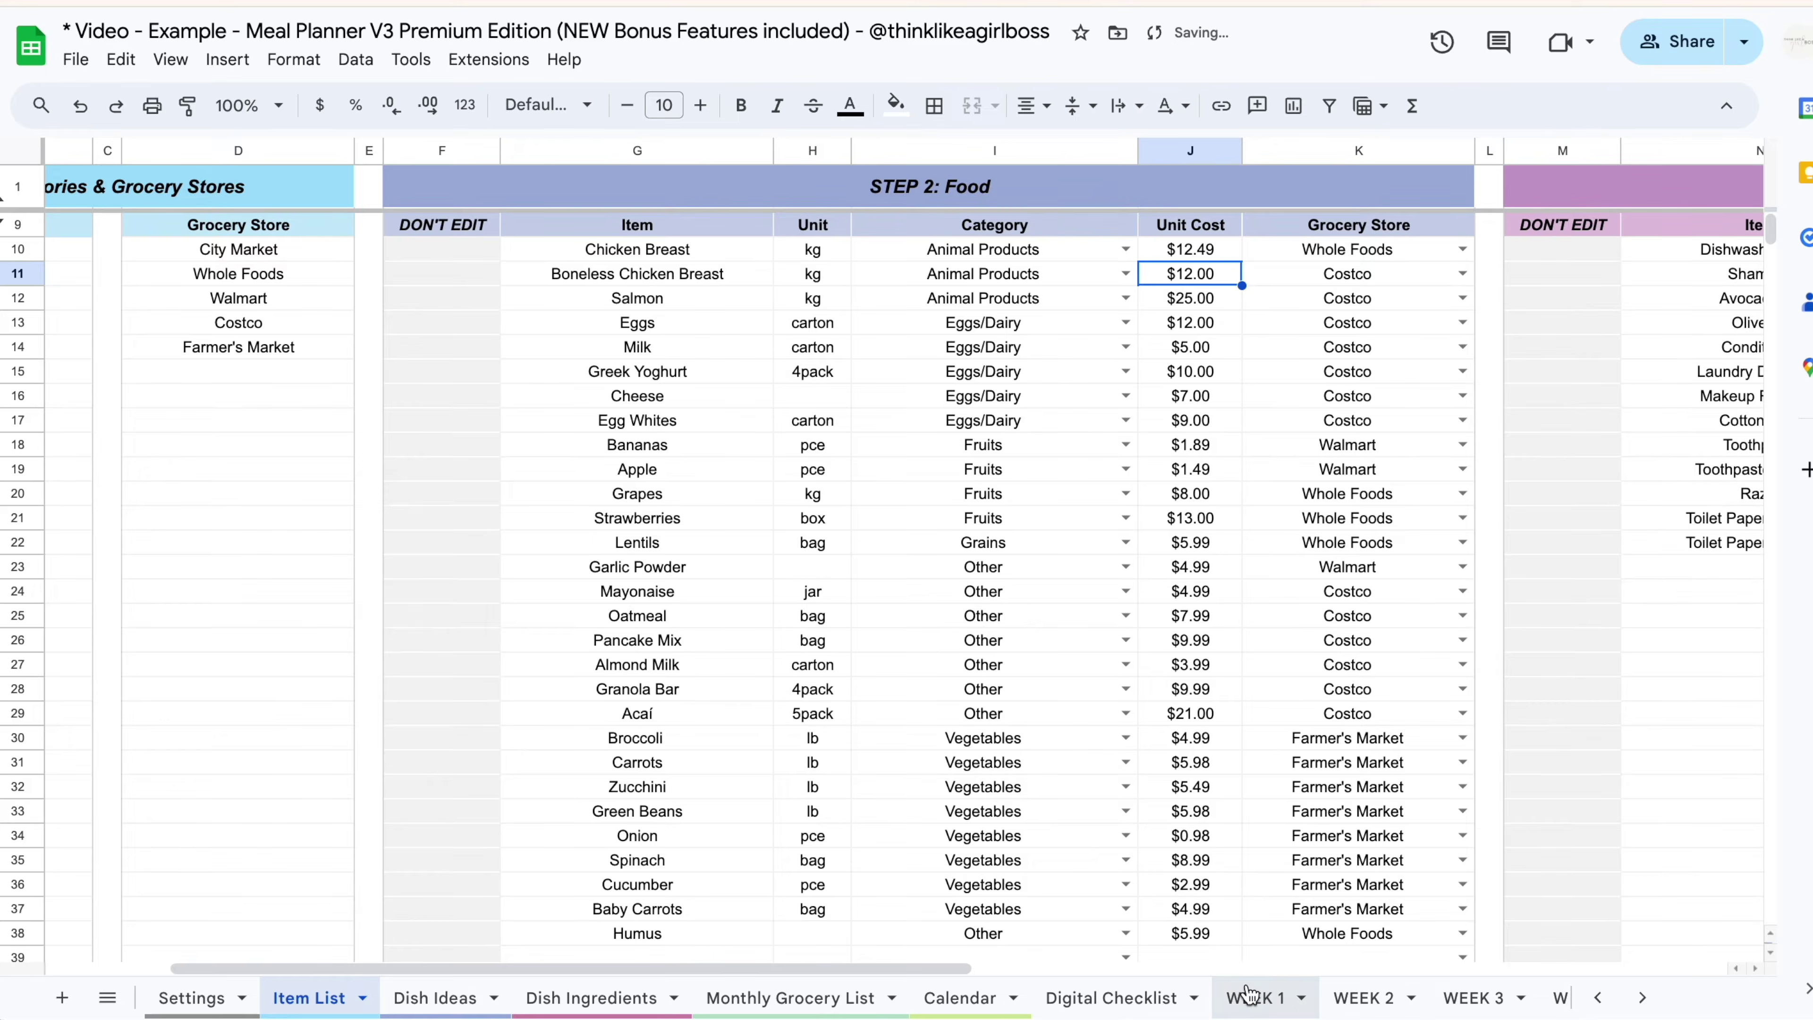
{"action": "left_click", "coordinate": [1257, 998]}
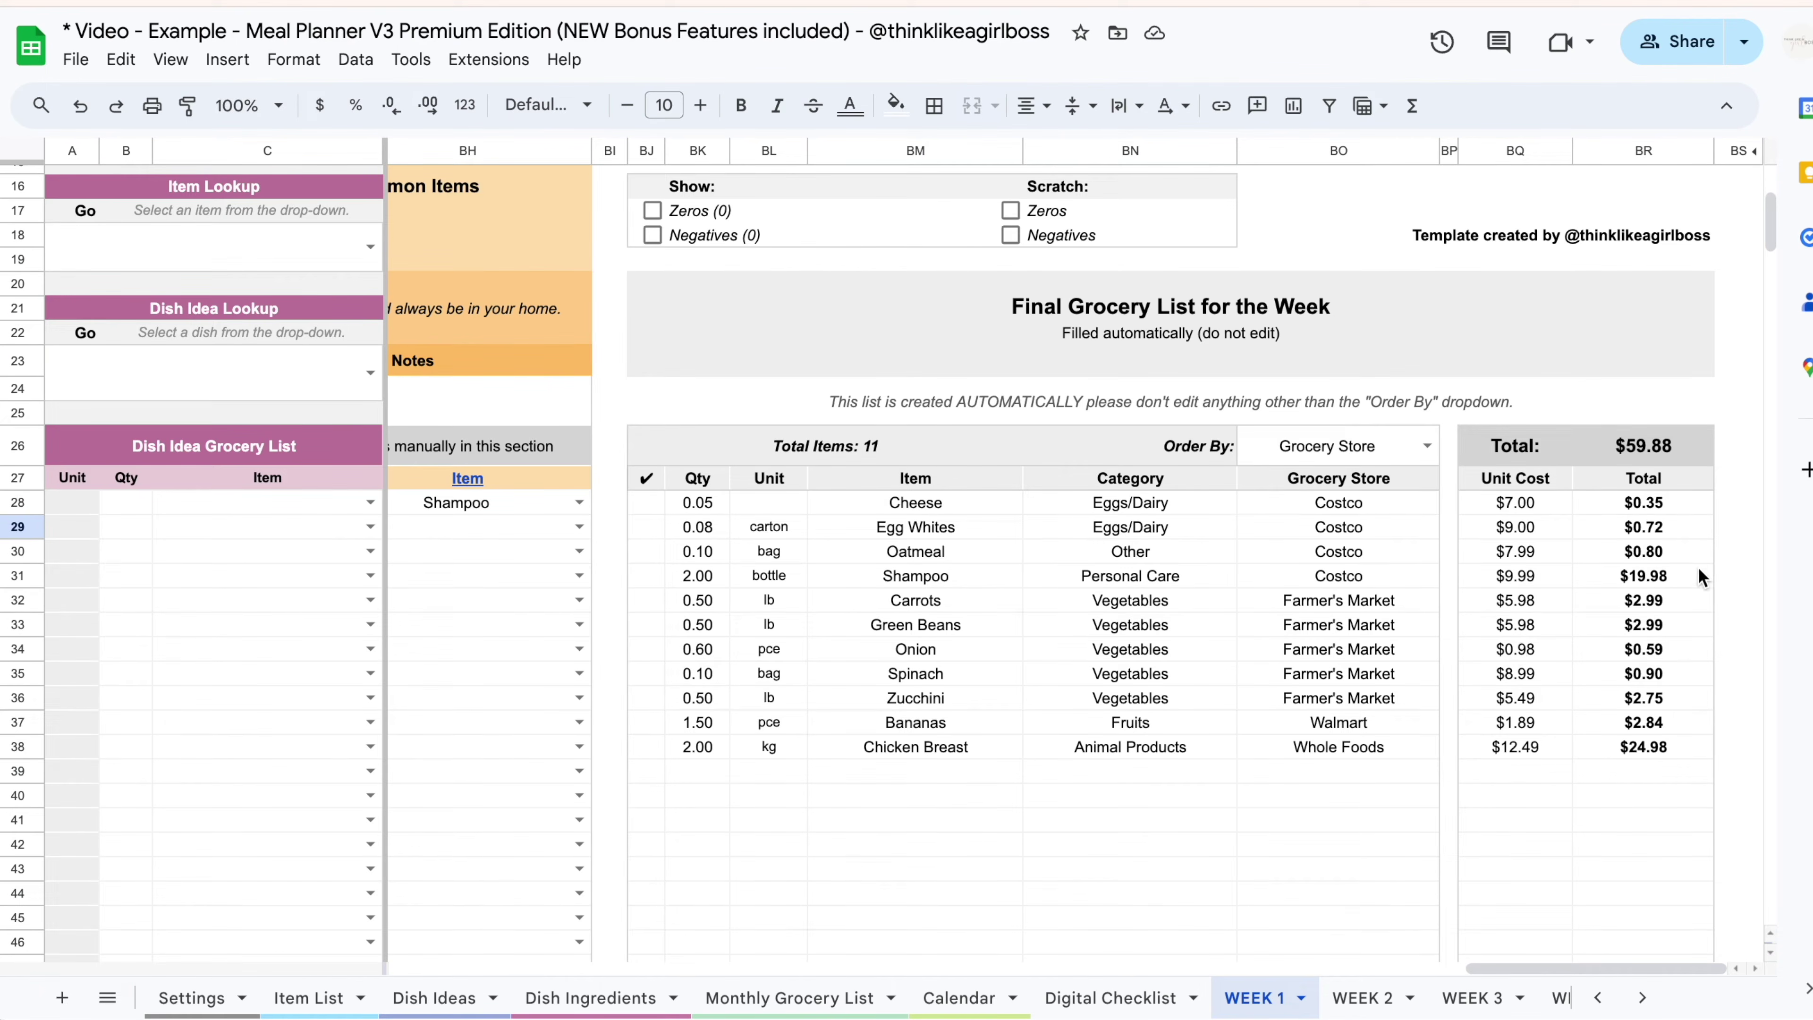
Show zero quantities in the weekly grocery list and add Conditioner to Common Items below Shampoo.
{"action": "scroll", "coordinate": [1189, 703], "scroll_direction": "left", "scroll_amount": 3}
{"action": "scroll", "coordinate": [1188, 703], "scroll_direction": "up", "scroll_amount": 1}
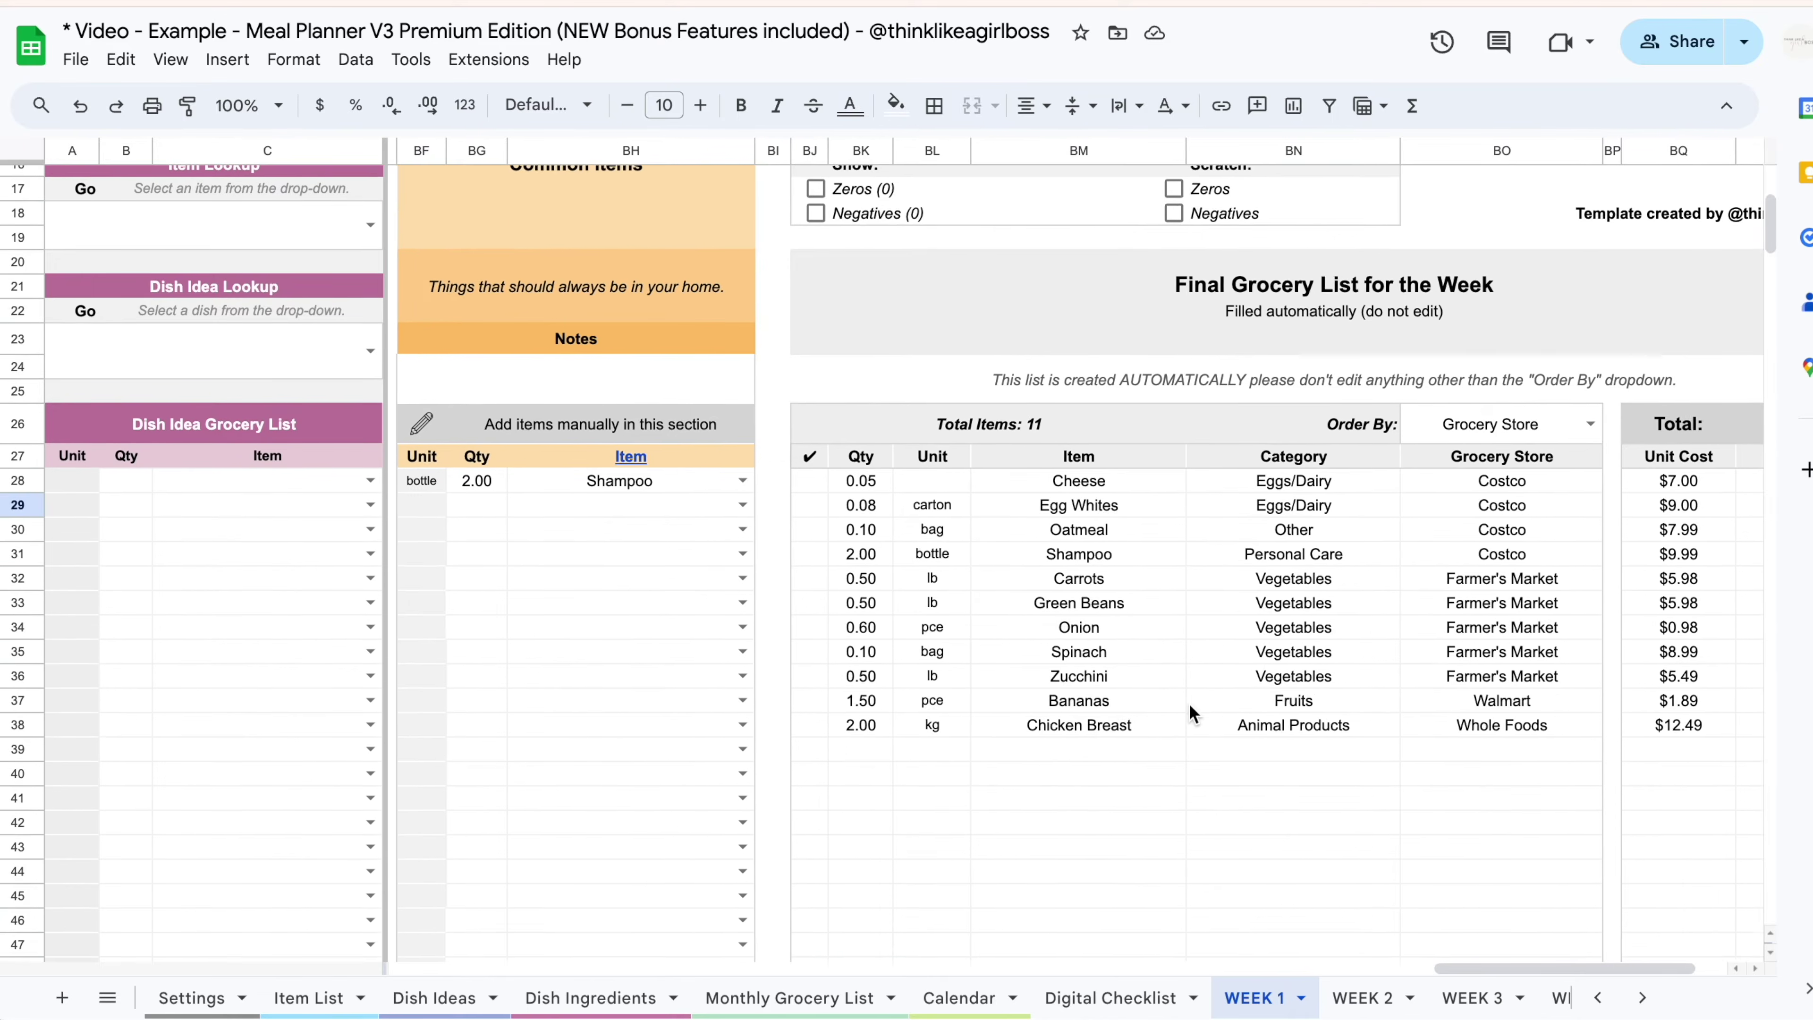
{"action": "scroll", "coordinate": [1190, 705], "scroll_direction": "up", "scroll_amount": 1}
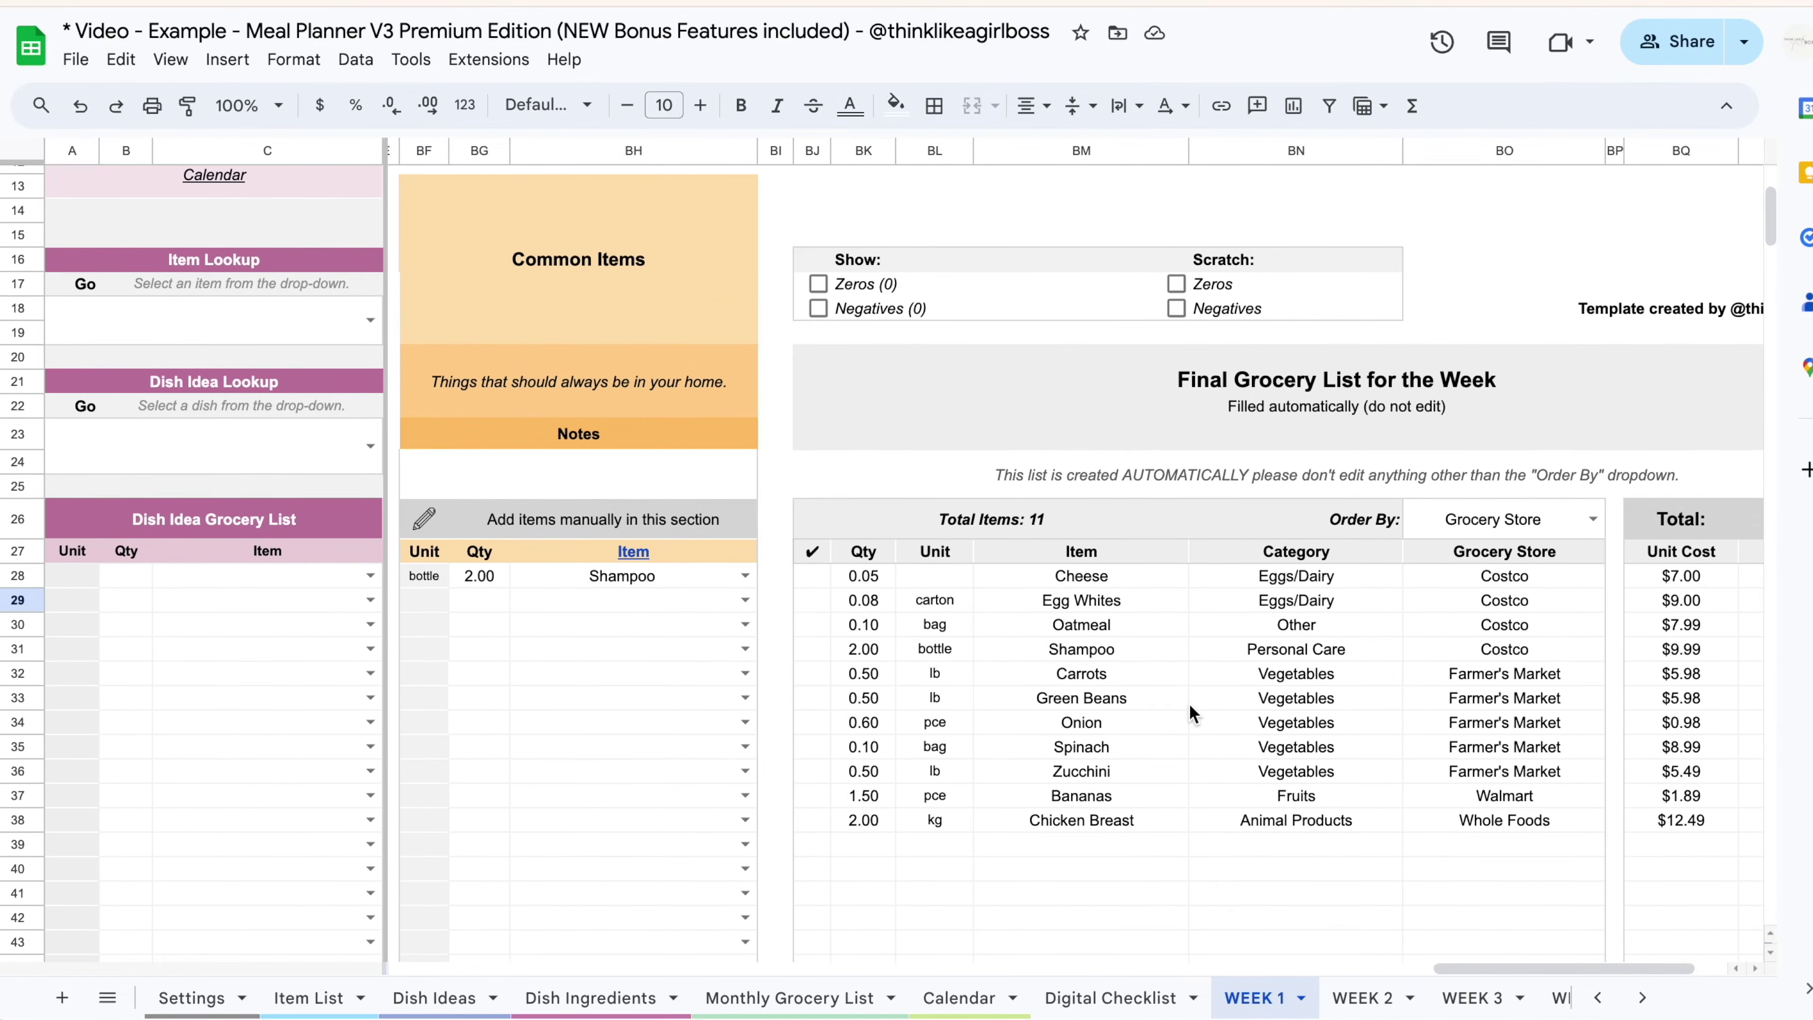
{"action": "left_click", "coordinate": [819, 285]}
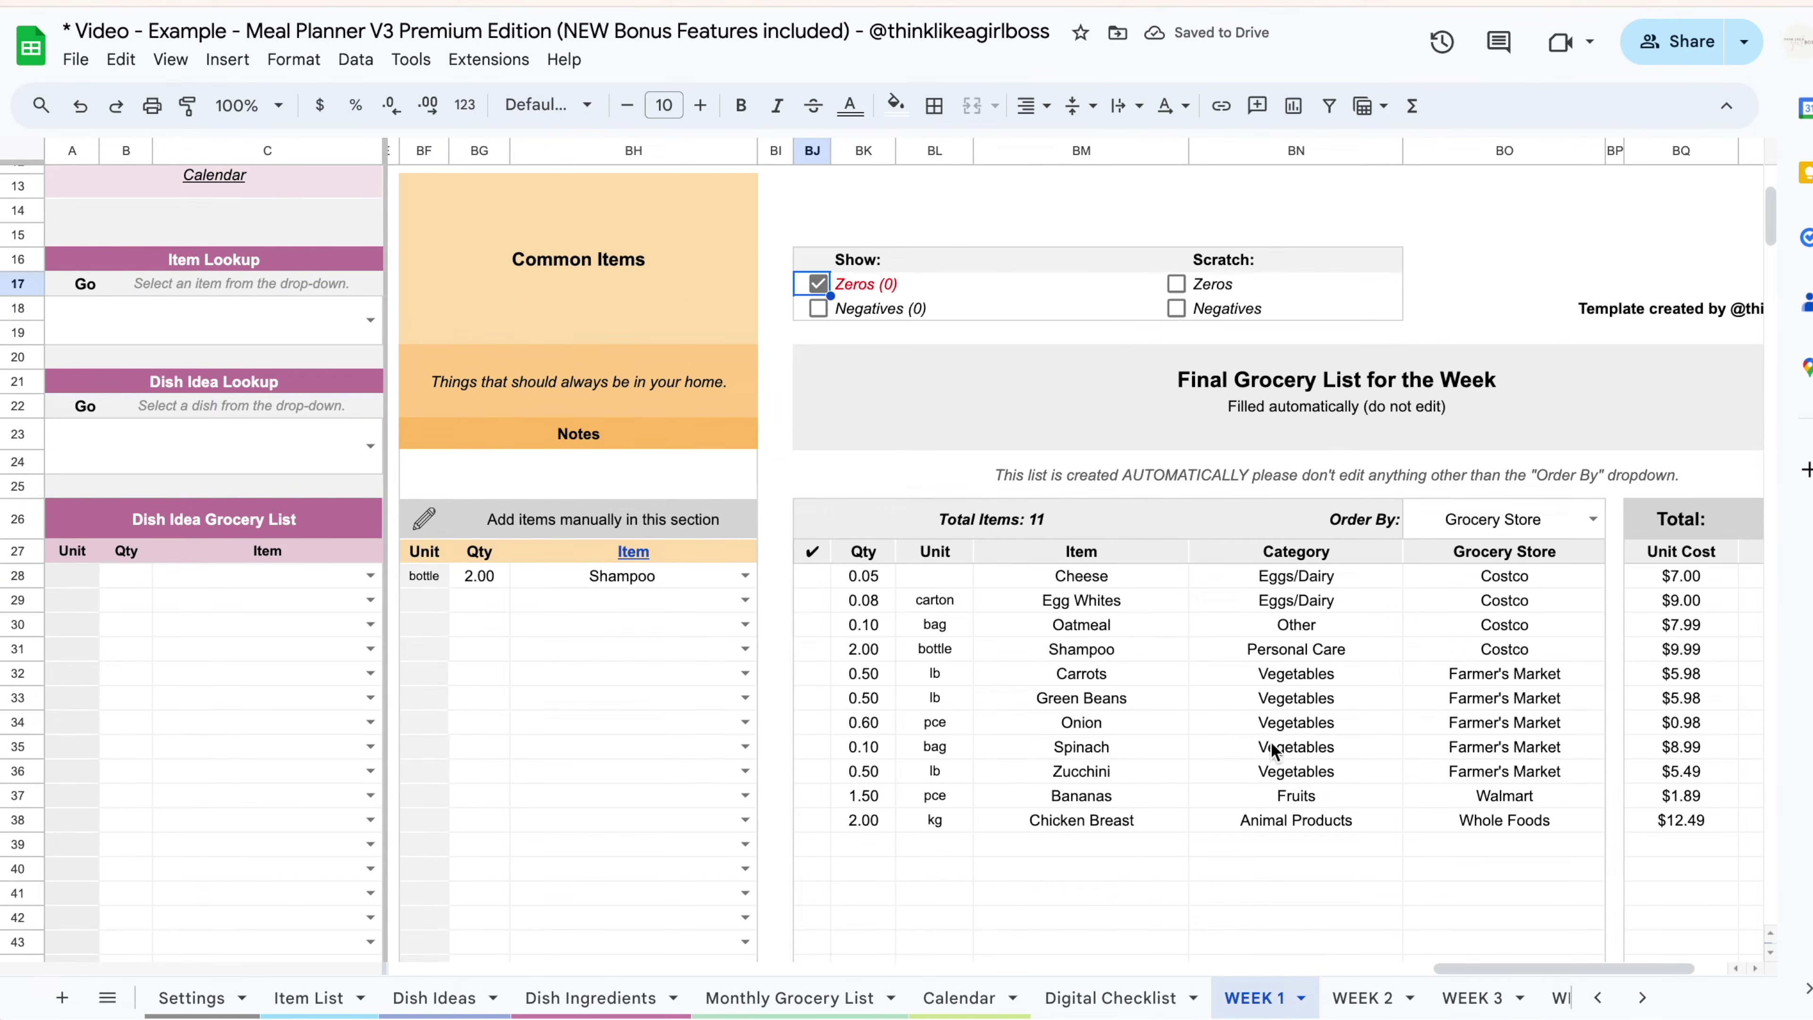
{"action": "left_click", "coordinate": [669, 602]}
{"action": "type", "text": "condit"}
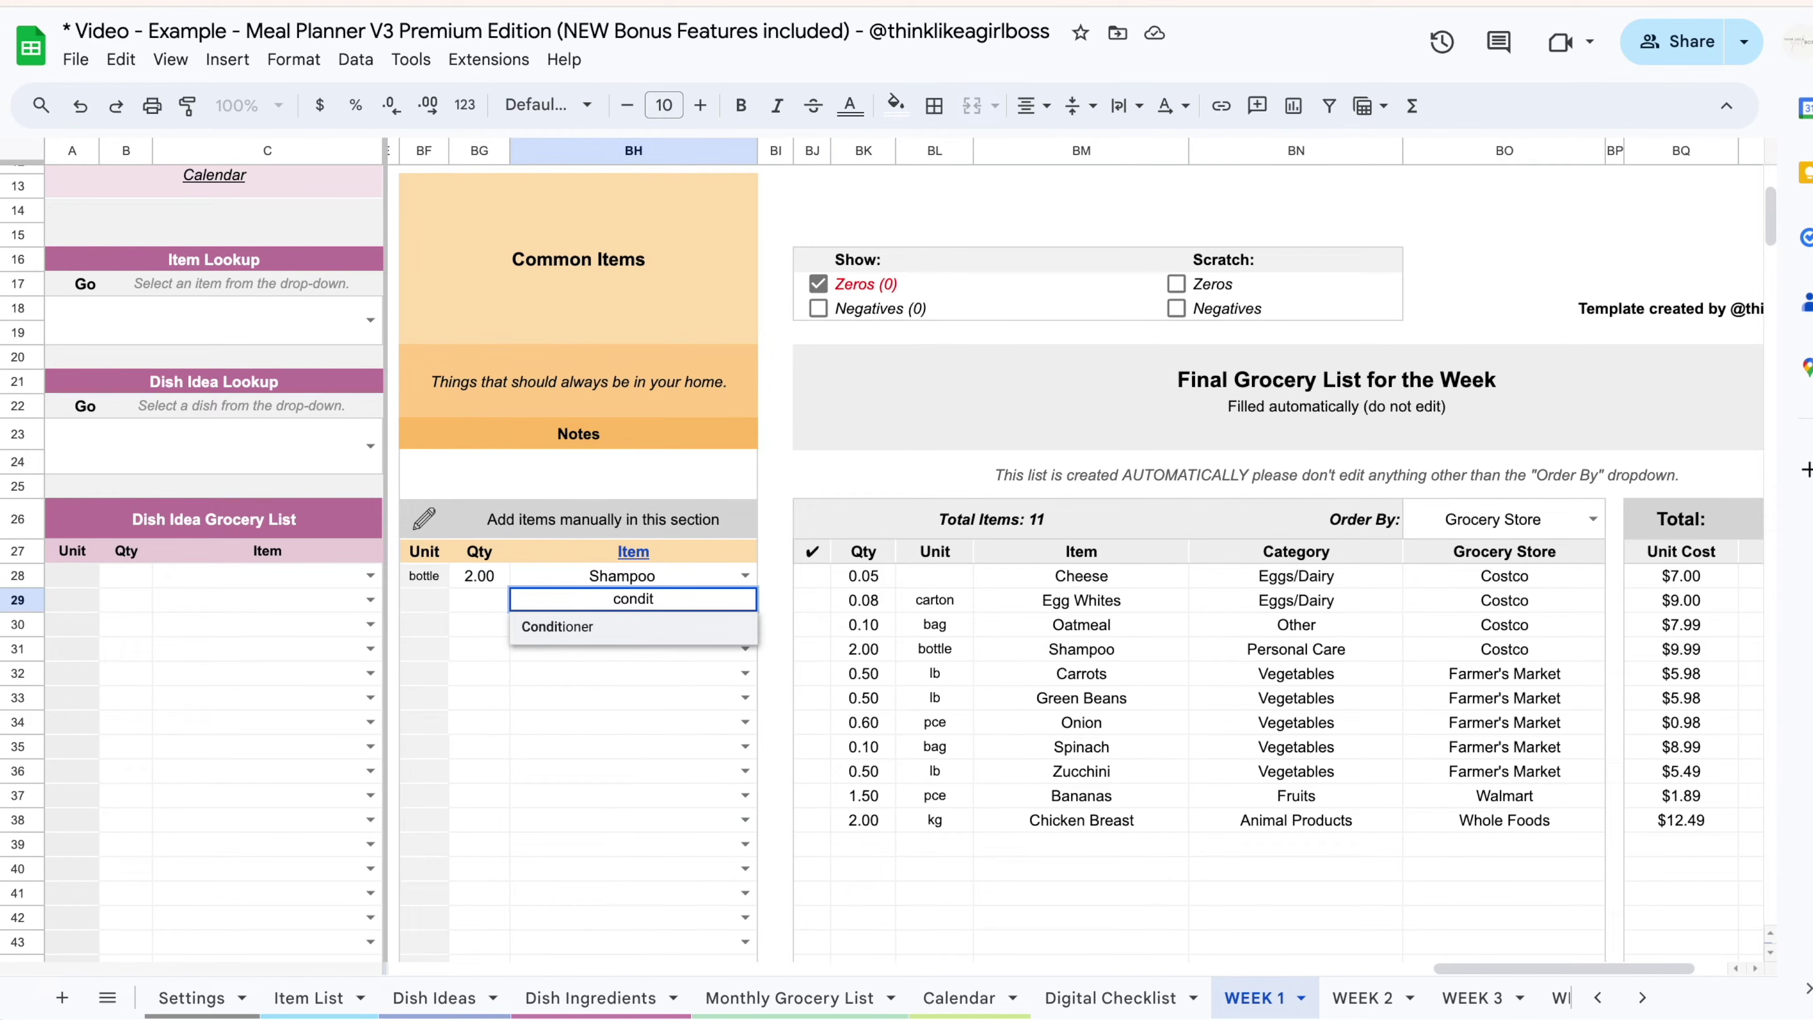
{"action": "key", "text": "Return"}
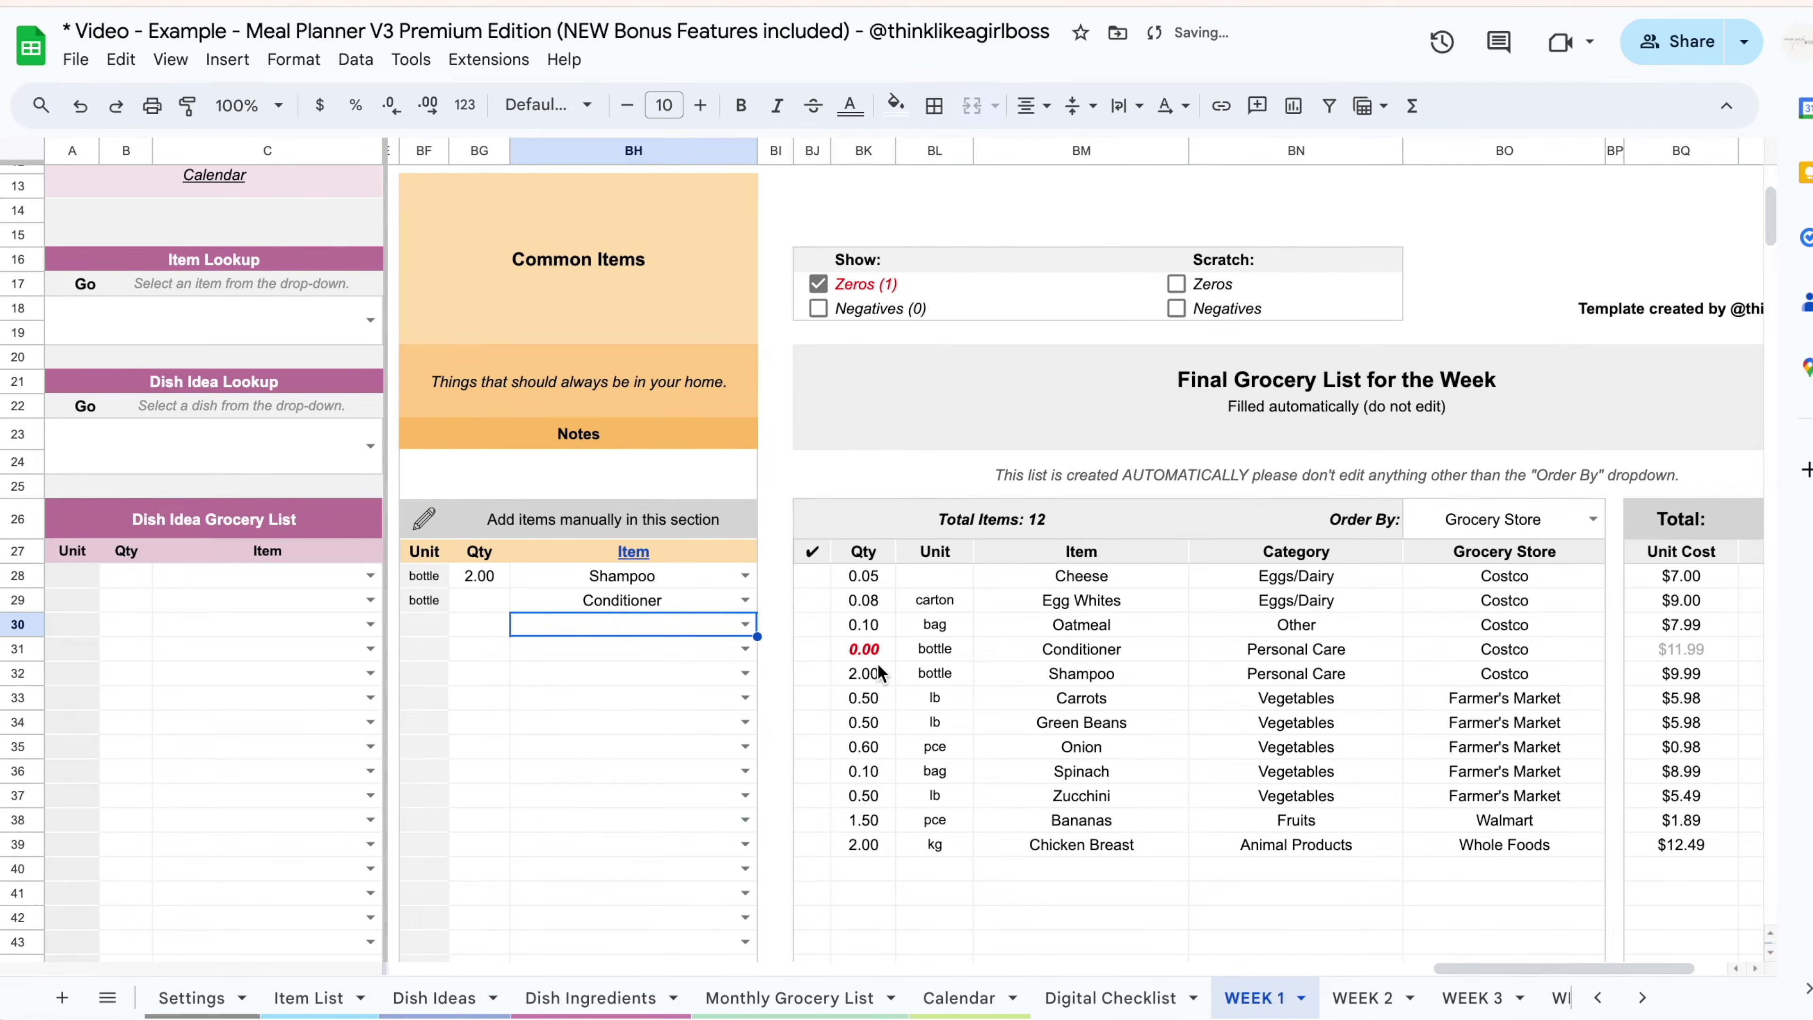
Set the quantity of Conditioner in Week 1's Common Items to 1 and check the Final Grocery List.
{"action": "left_click", "coordinate": [480, 602]}
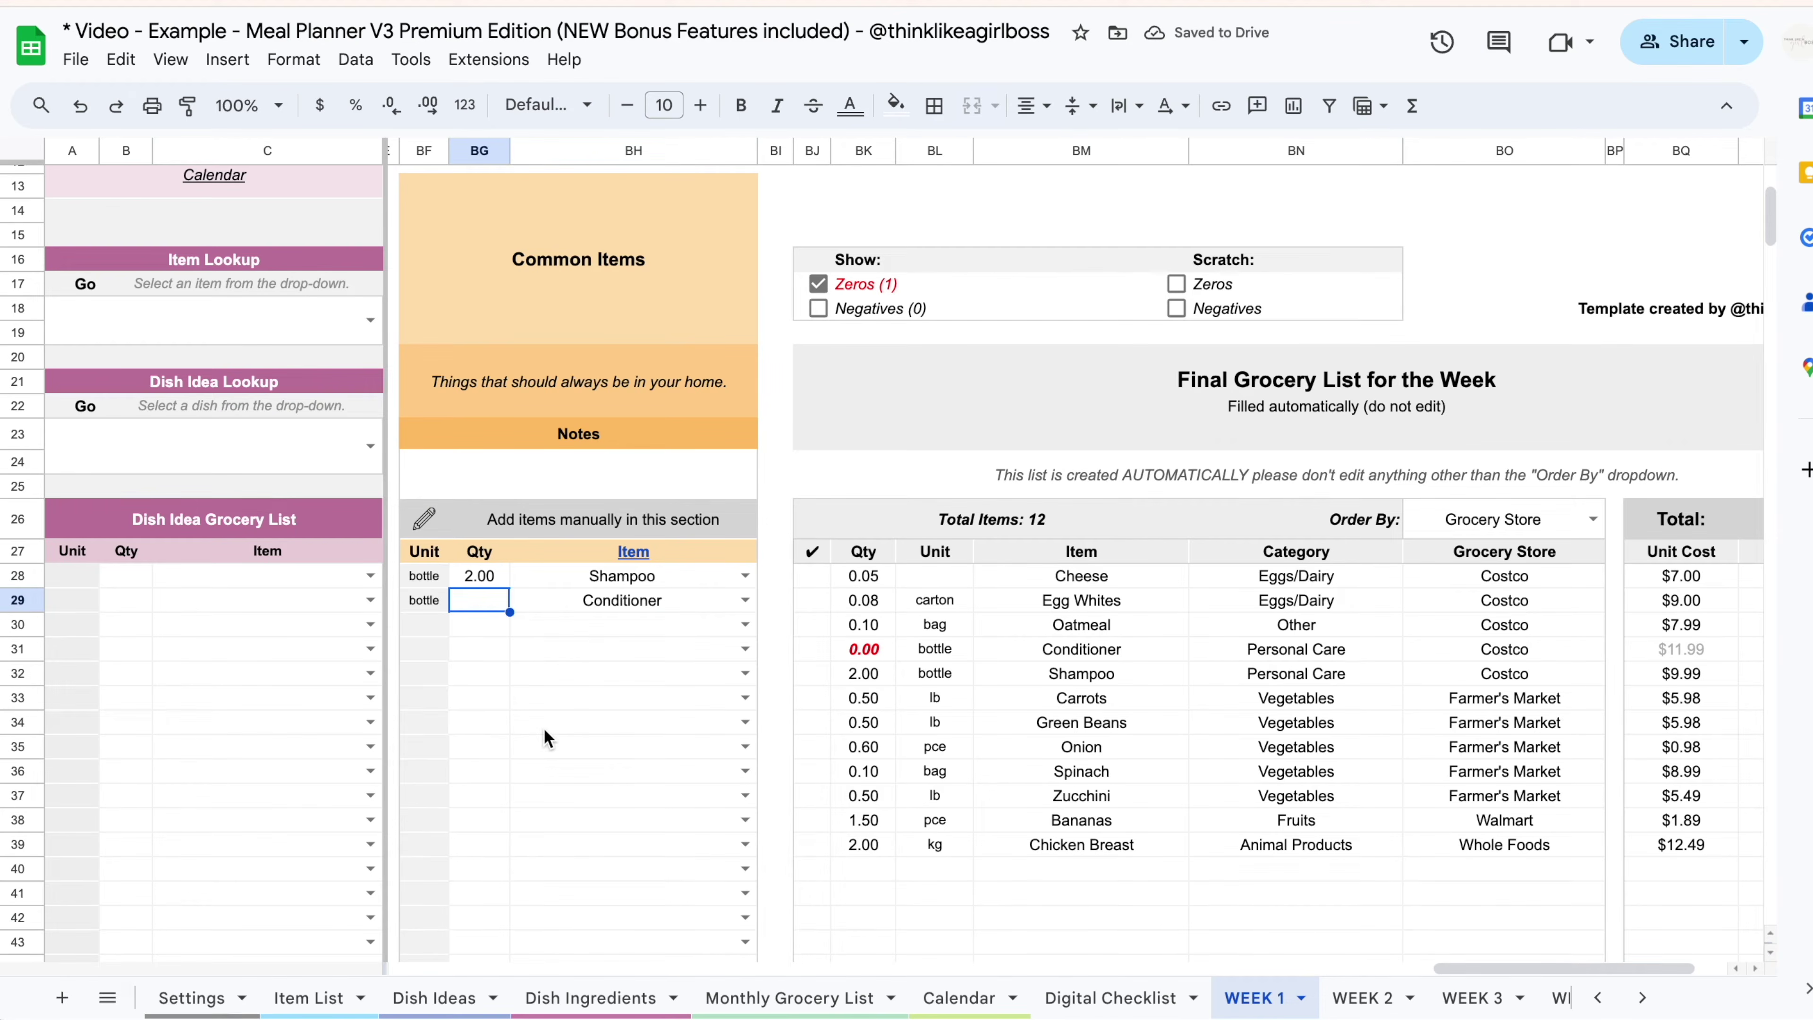
{"action": "scroll", "coordinate": [1012, 713], "scroll_direction": "right", "scroll_amount": 4}
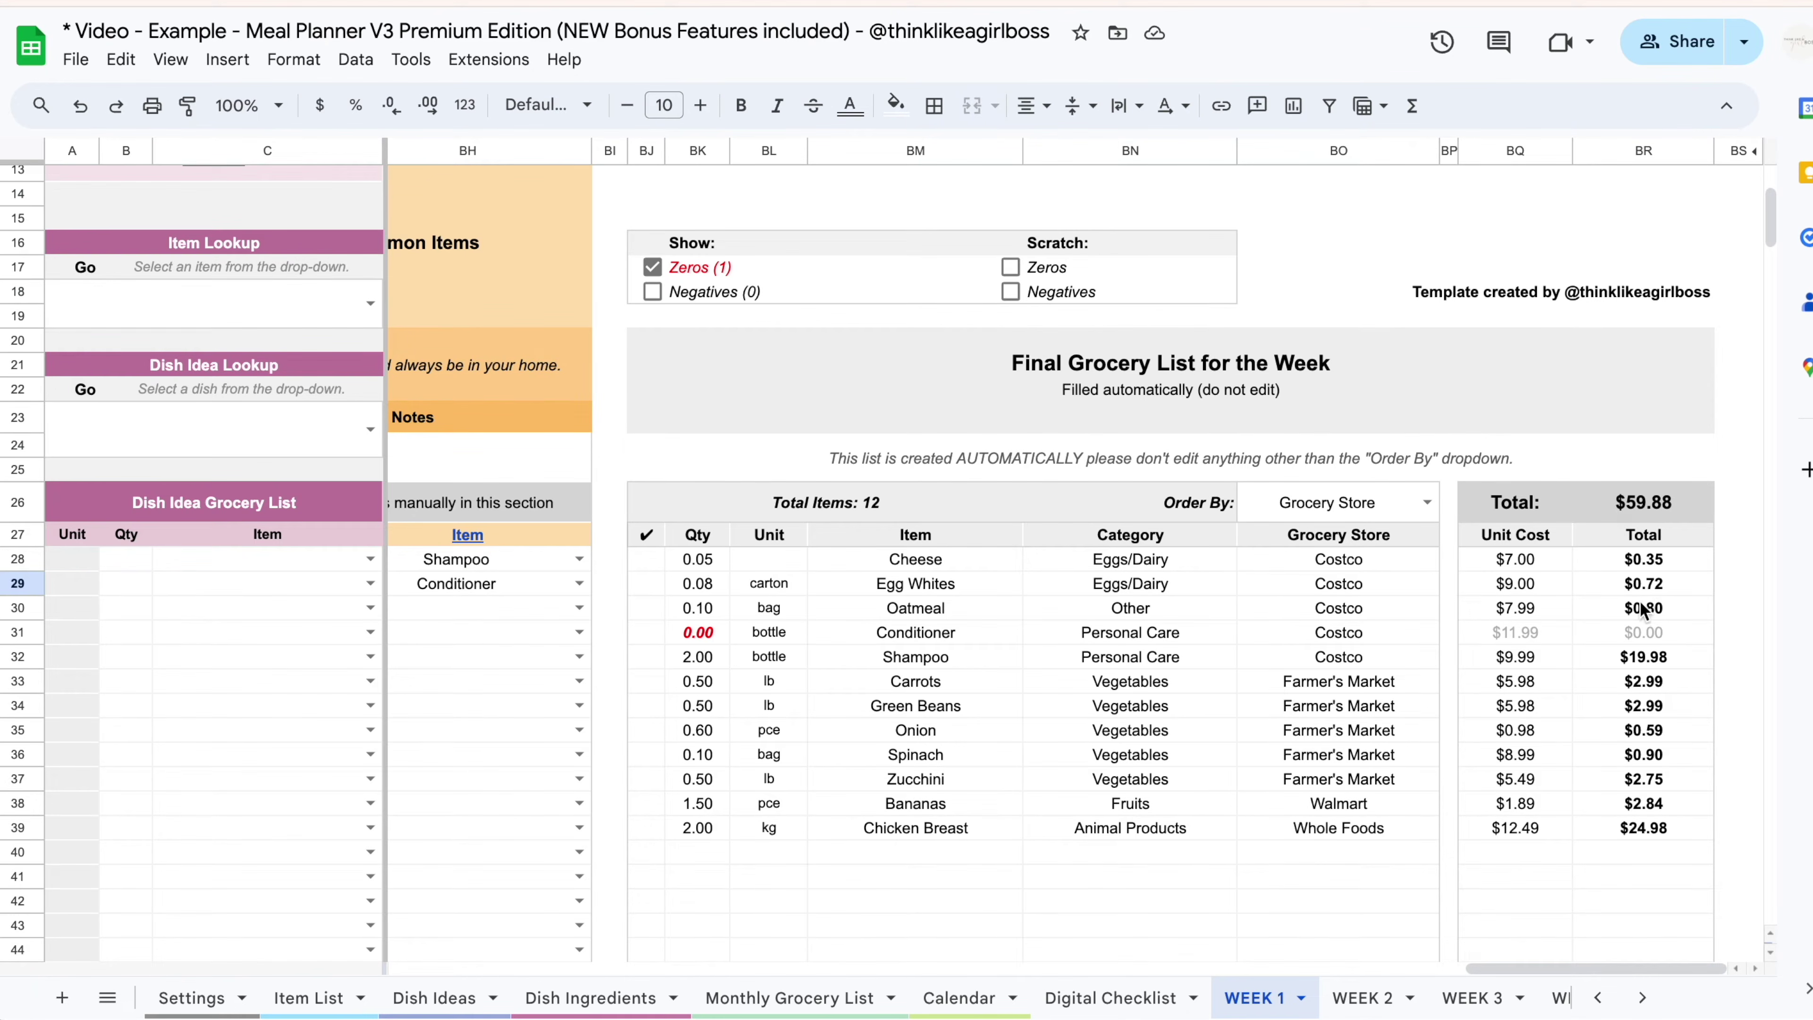
{"action": "scroll", "coordinate": [857, 614], "scroll_direction": "left", "scroll_amount": 2}
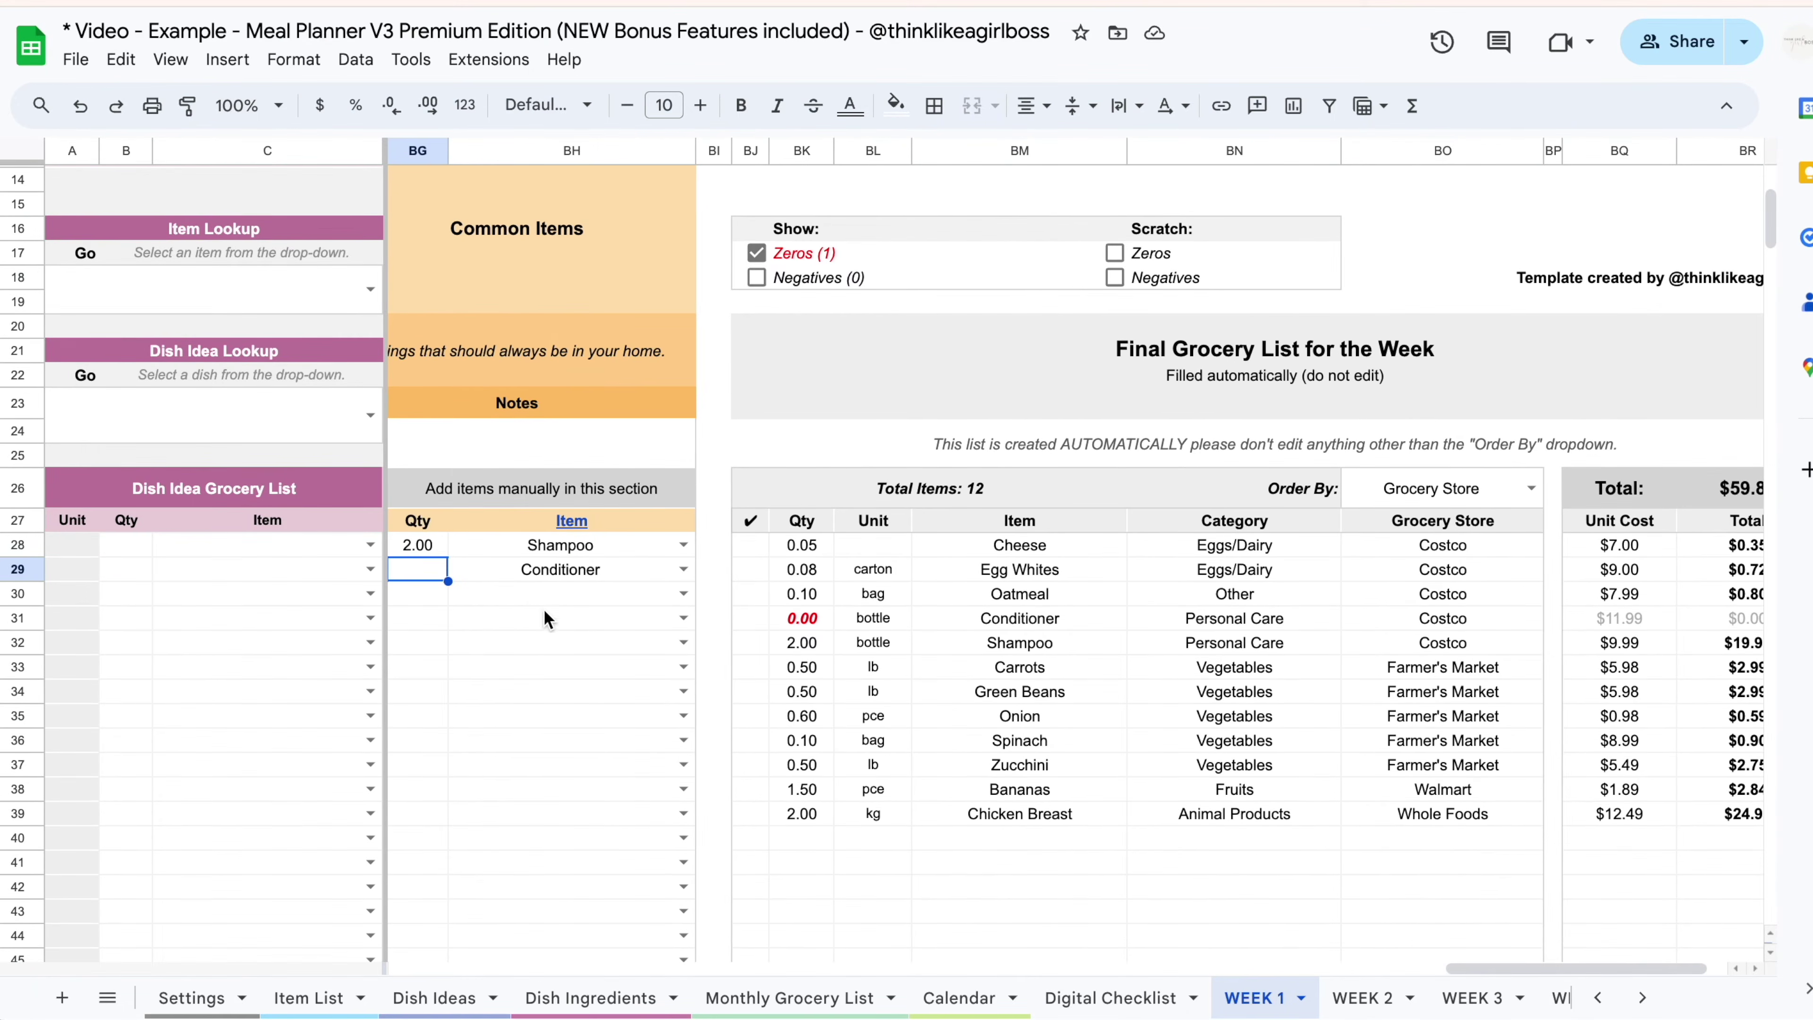
{"action": "type", "text": "1"}
{"action": "key", "text": "Return"}
{"action": "scroll", "coordinate": [1557, 641], "scroll_direction": "right", "scroll_amount": 2}
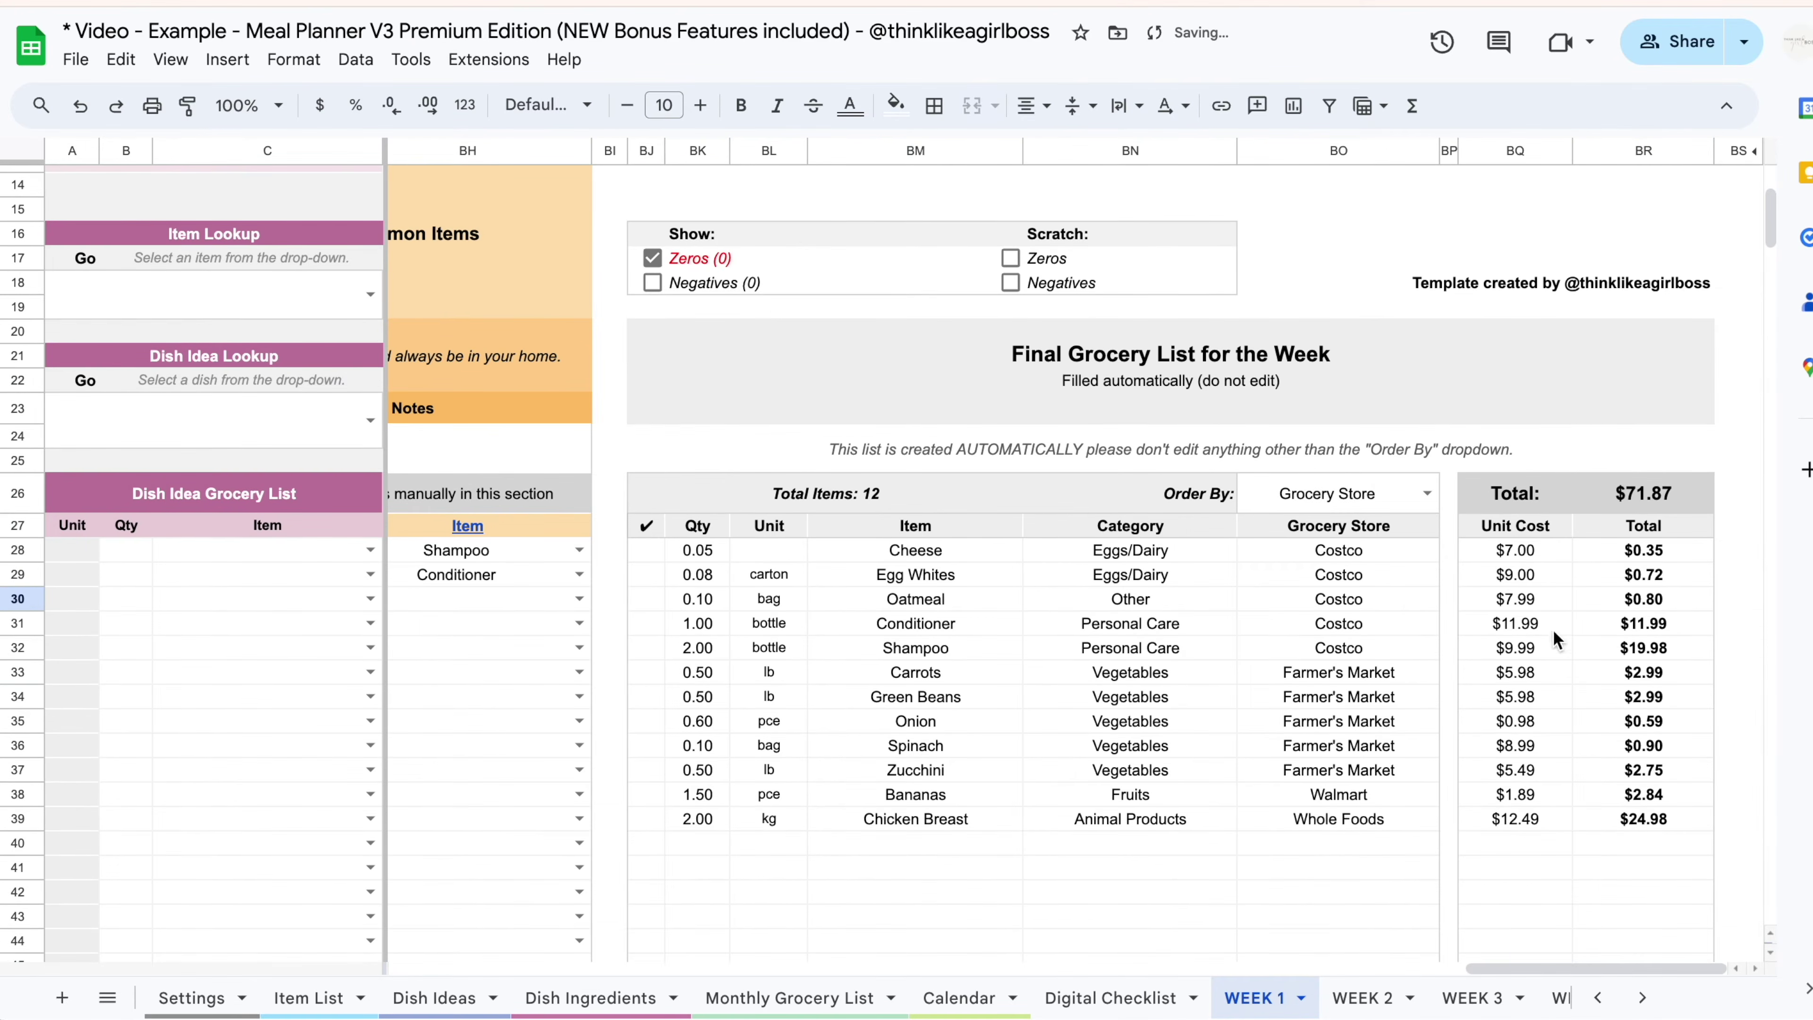
{"action": "scroll", "coordinate": [941, 616], "scroll_direction": "down", "scroll_amount": 1}
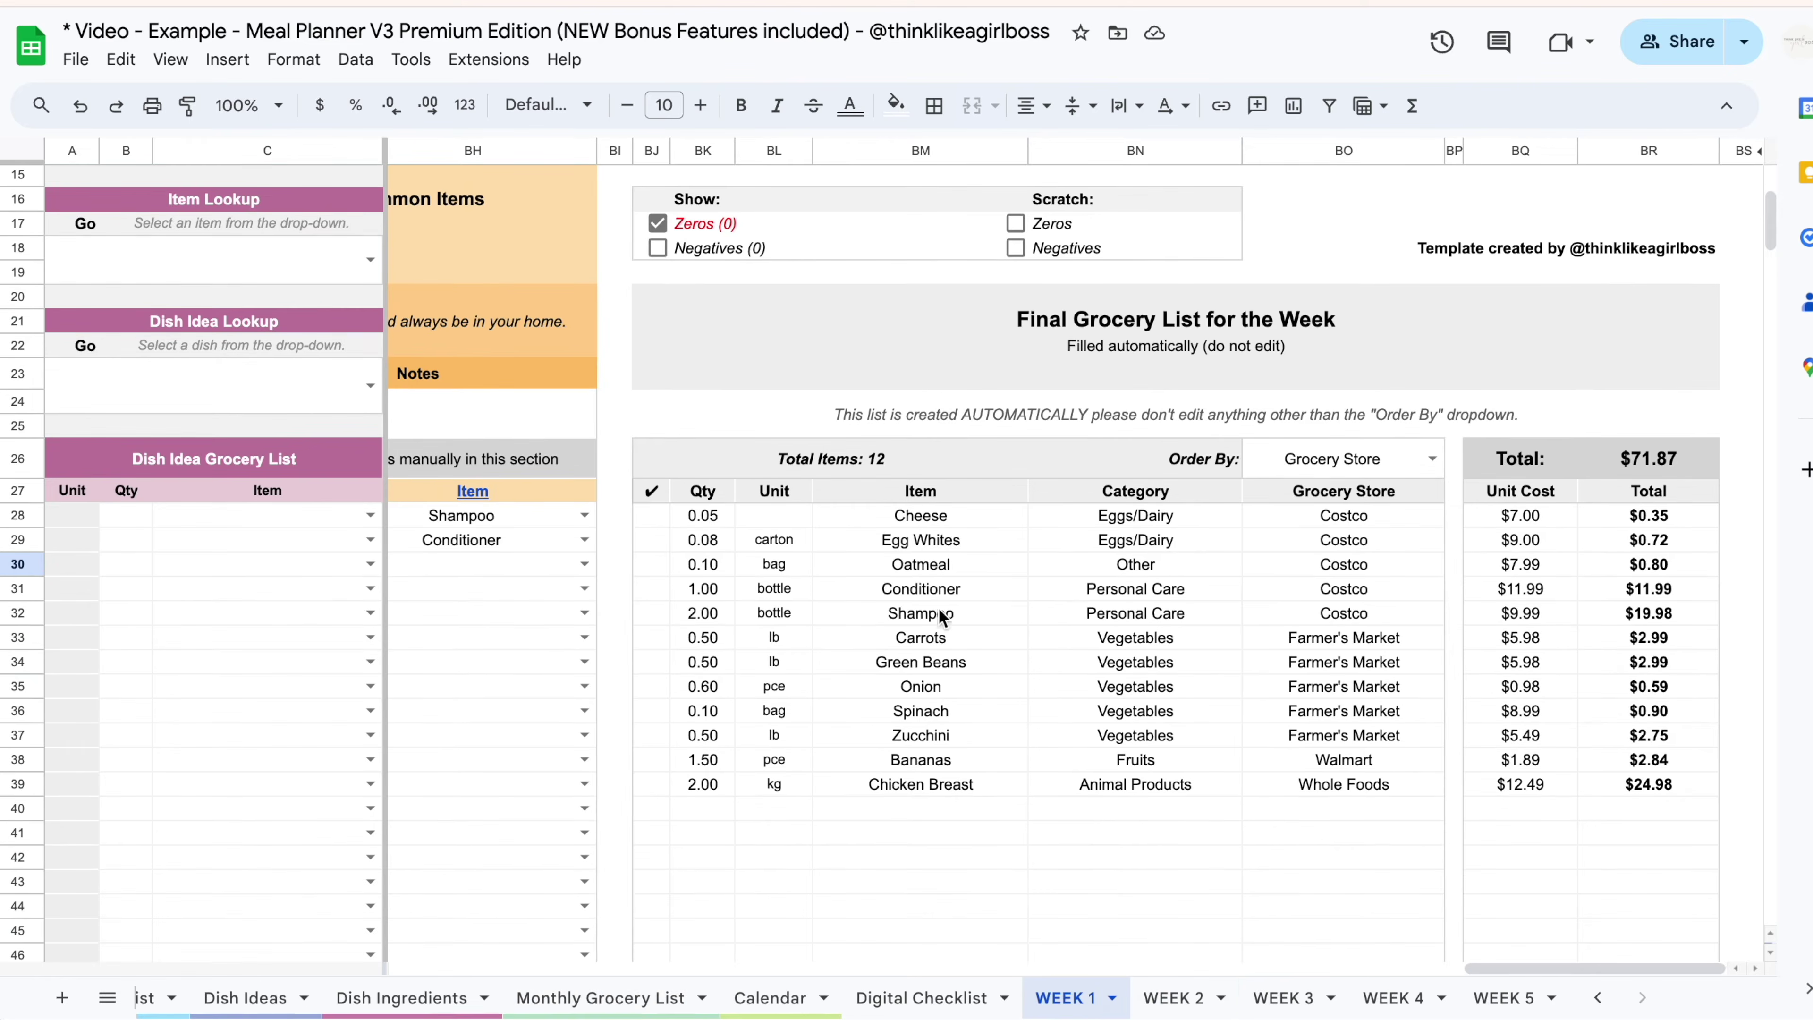
On the Monthly Grocery List sheet, add Dishwasher Soap as the first entry in Common Items.
{"action": "left_click", "coordinate": [585, 999]}
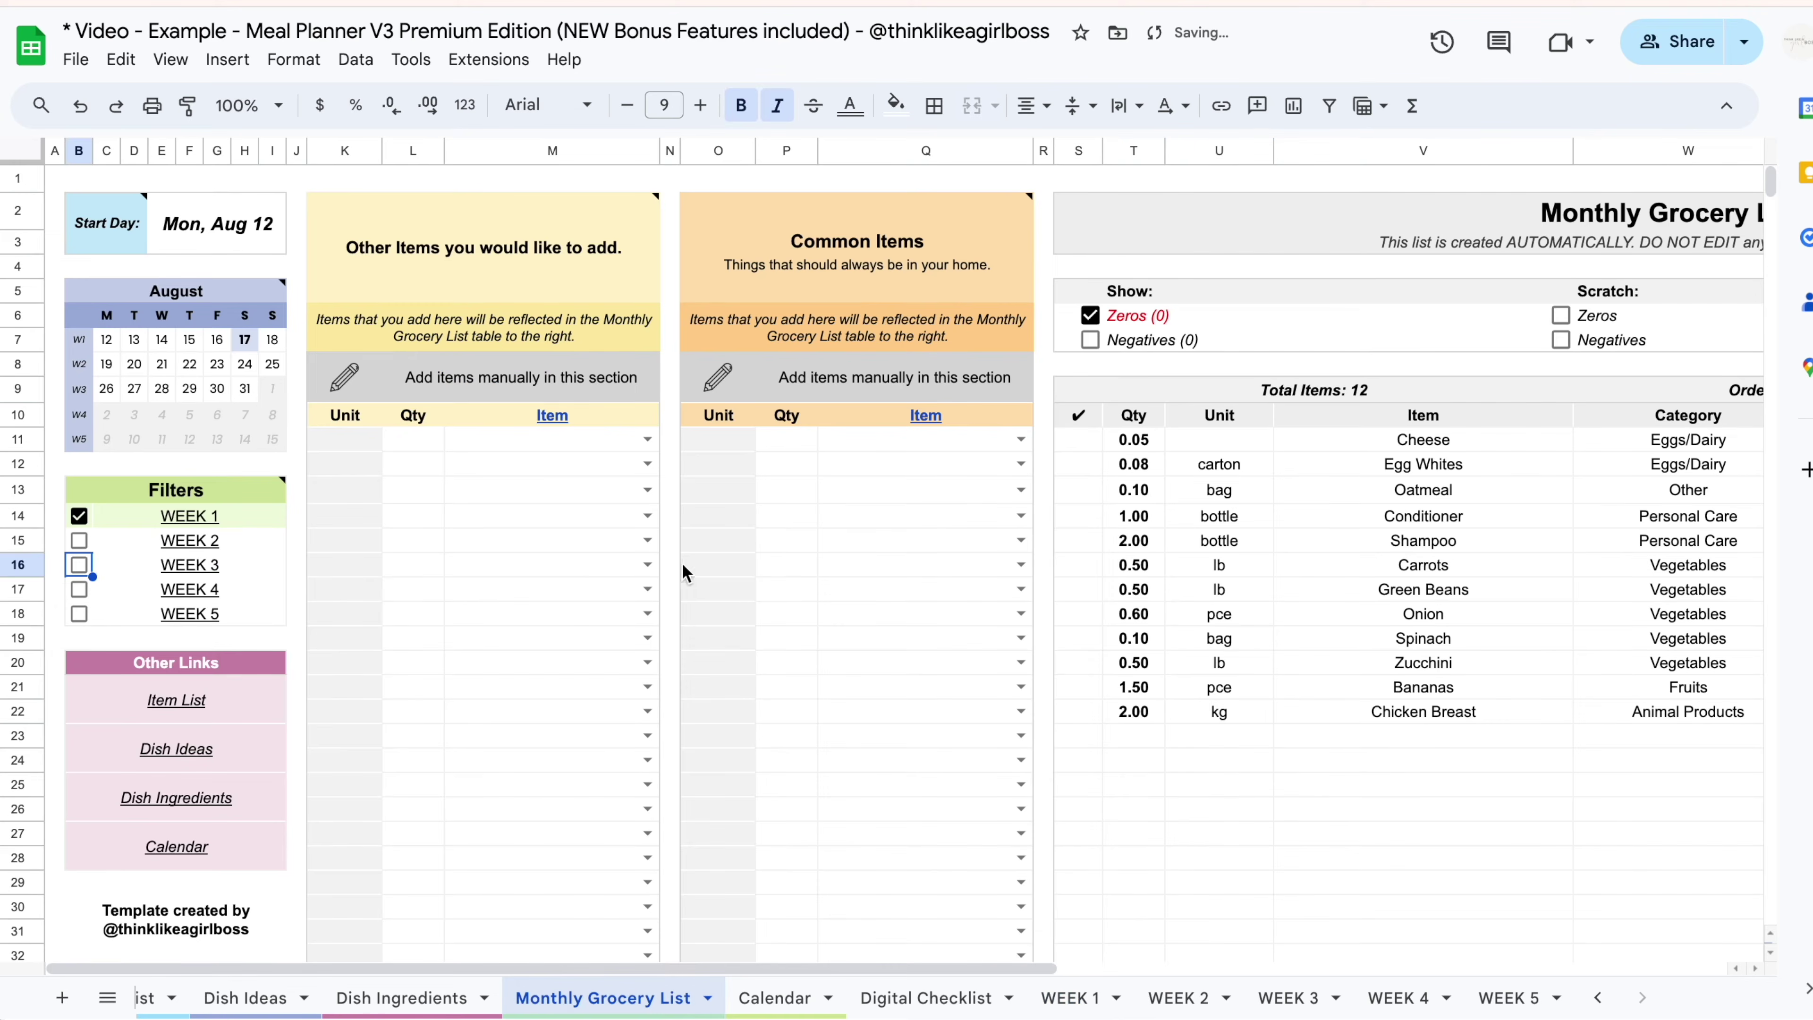
{"action": "scroll", "coordinate": [812, 612], "scroll_direction": "right", "scroll_amount": 8}
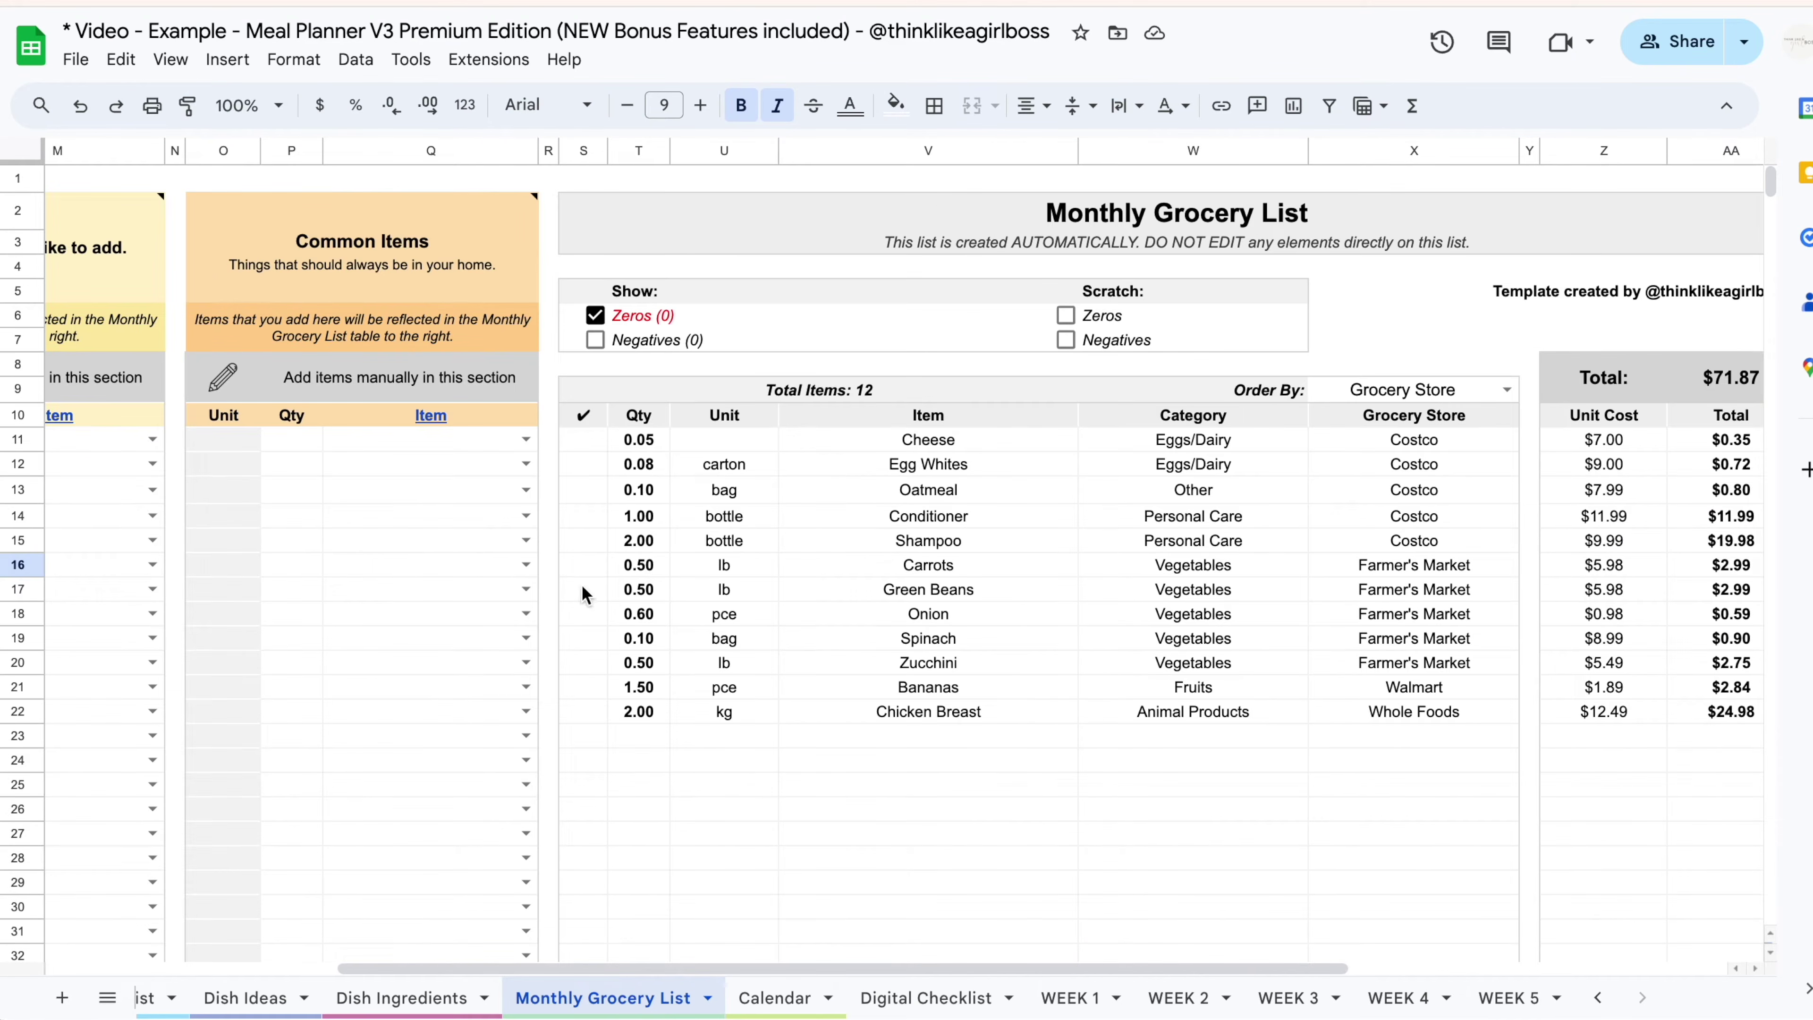
{"action": "left_click", "coordinate": [374, 445]}
{"action": "type", "text": "dish"}
{"action": "key", "text": "Return"}
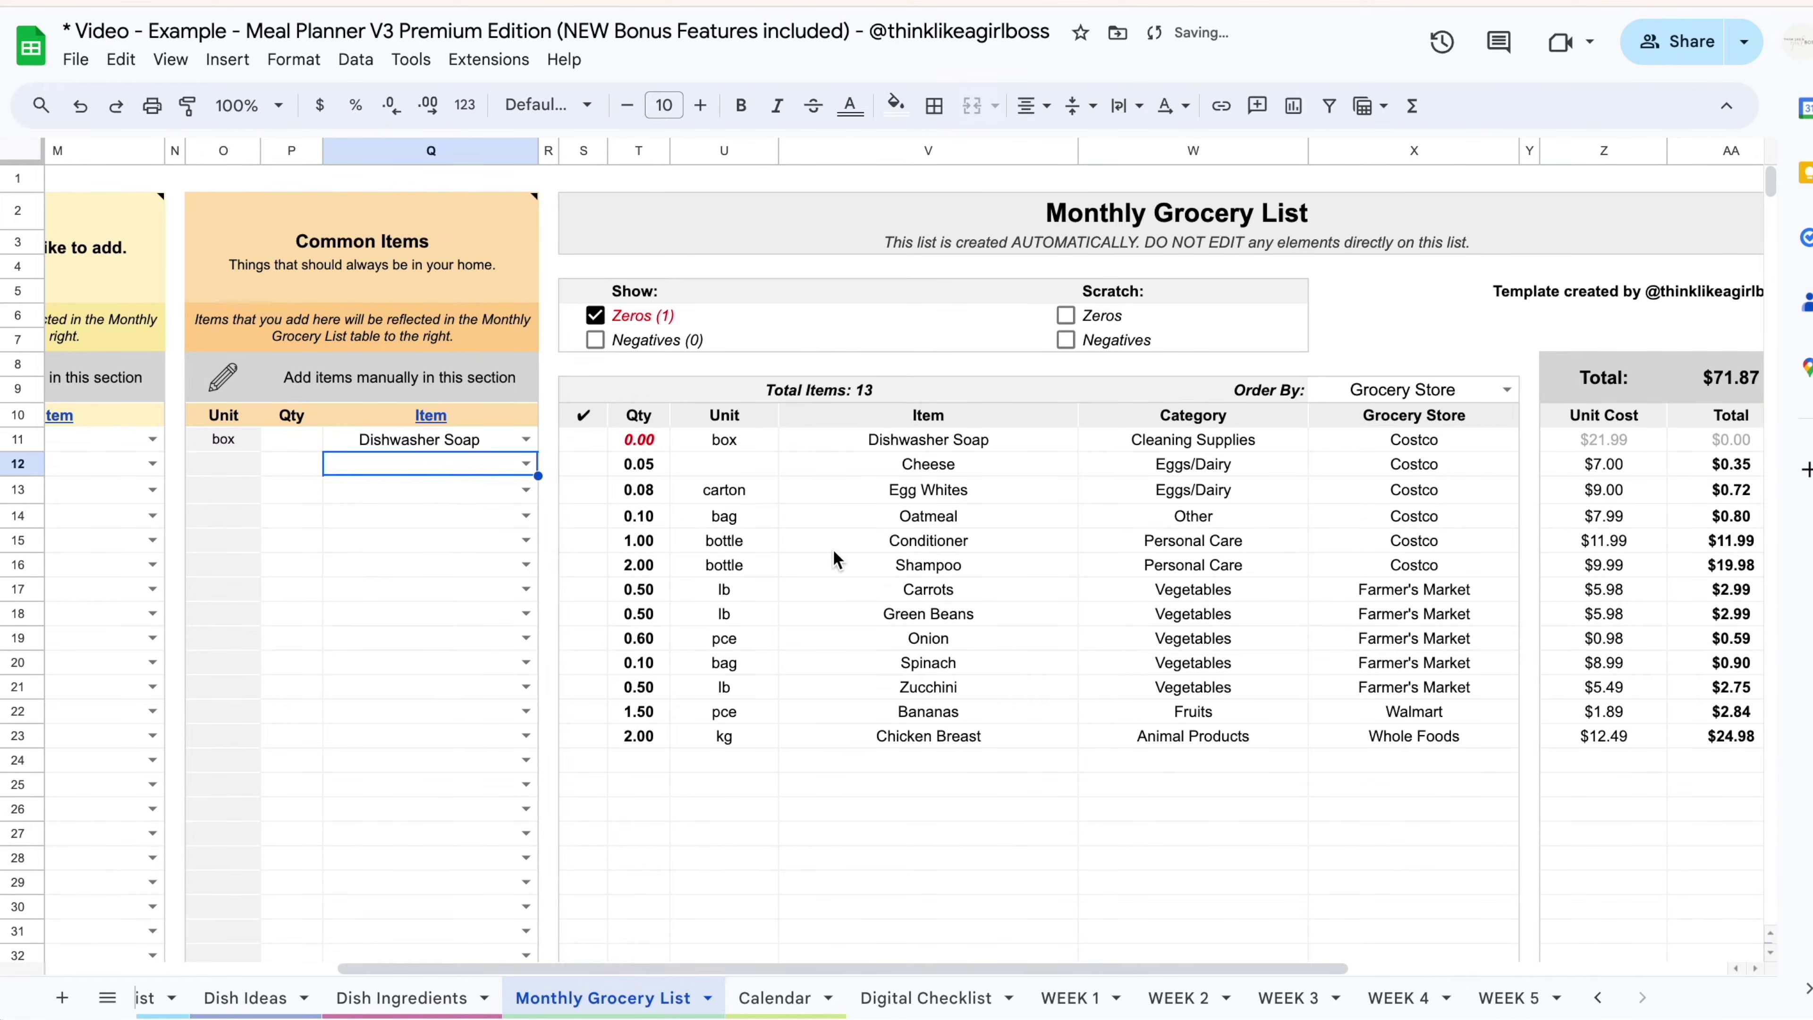
{"action": "scroll", "coordinate": [850, 554], "scroll_direction": "right", "scroll_amount": 2}
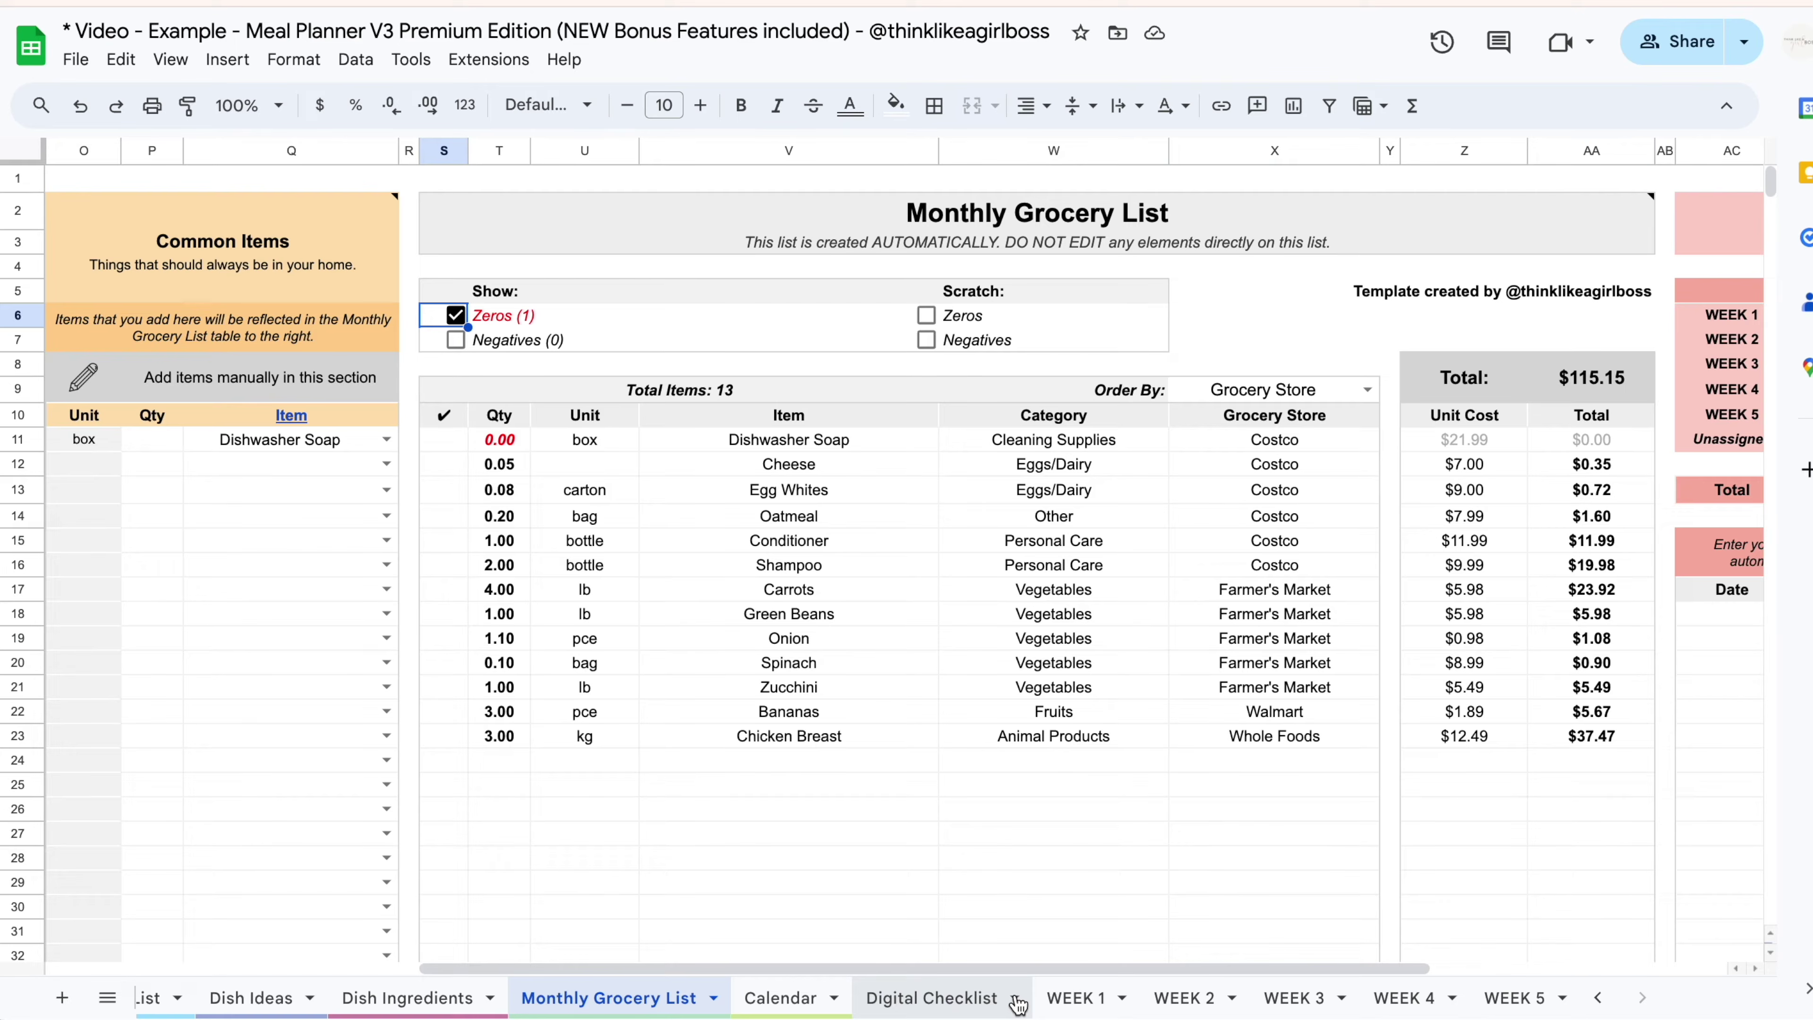
On the Digital Checklist sheet, enter quantity 1 and the item CEREAL in the first row.
{"action": "left_click", "coordinate": [1017, 1003]}
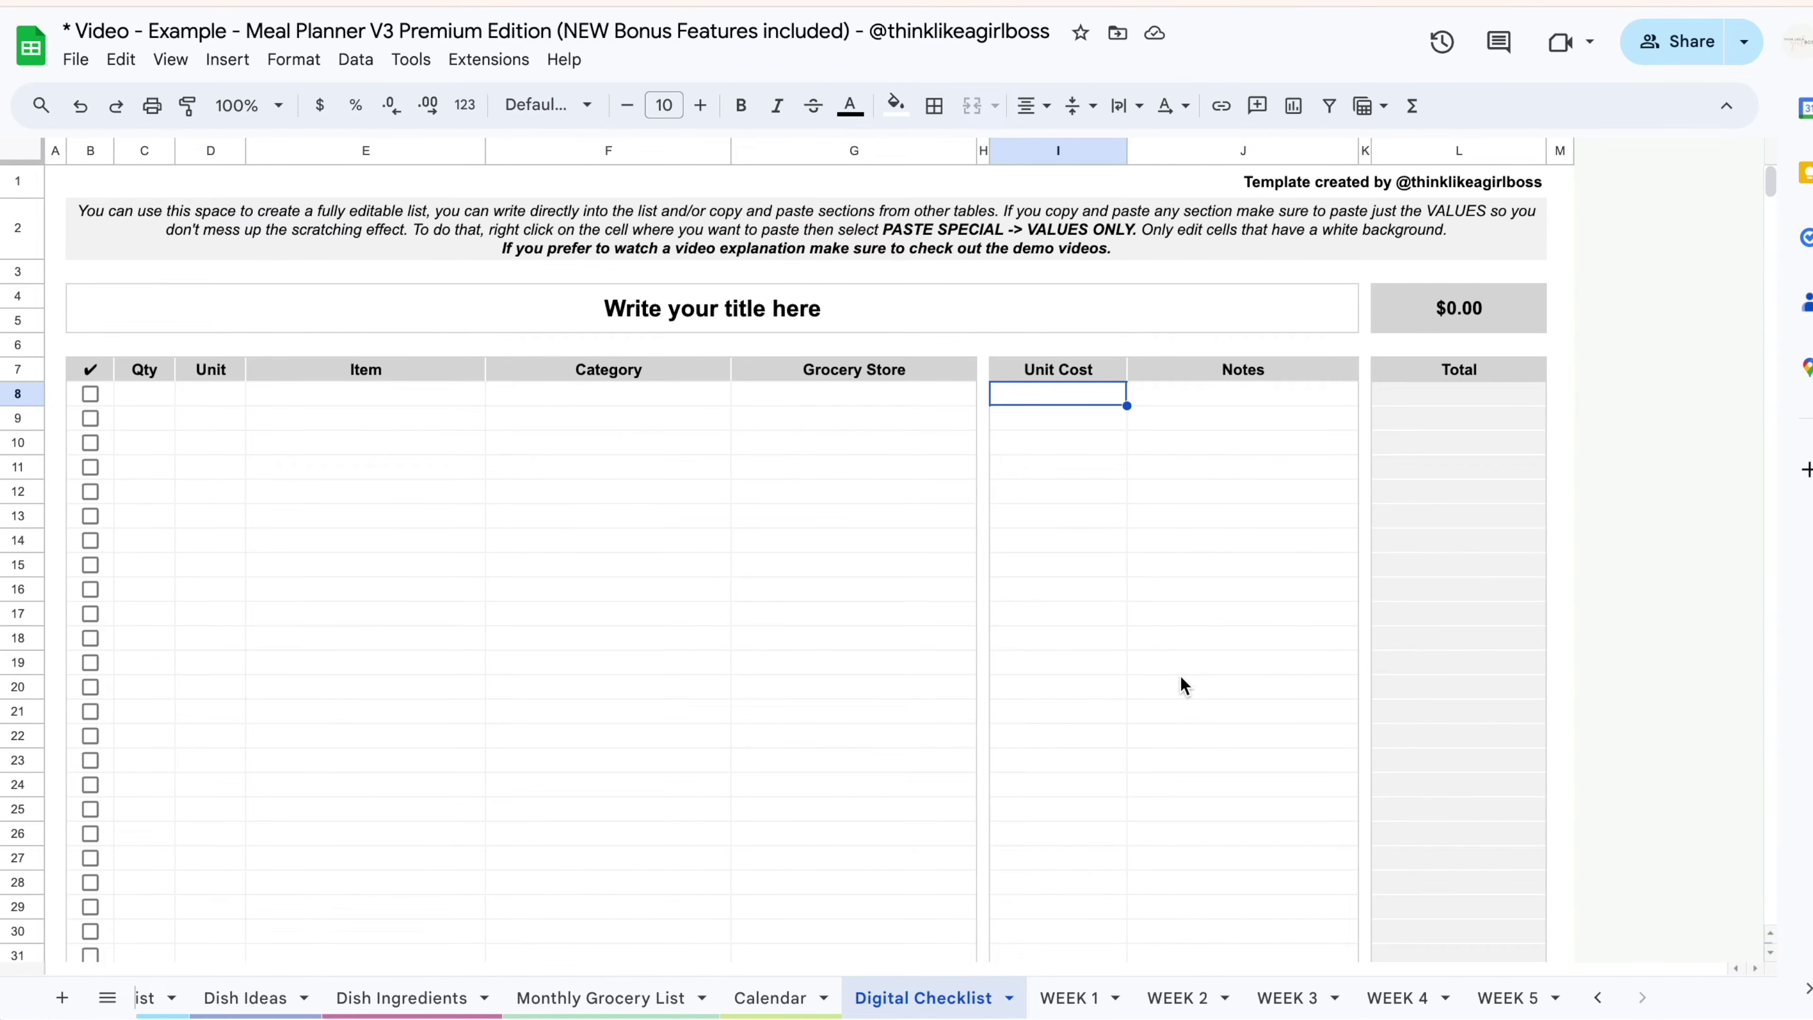
{"action": "left_click", "coordinate": [860, 427]}
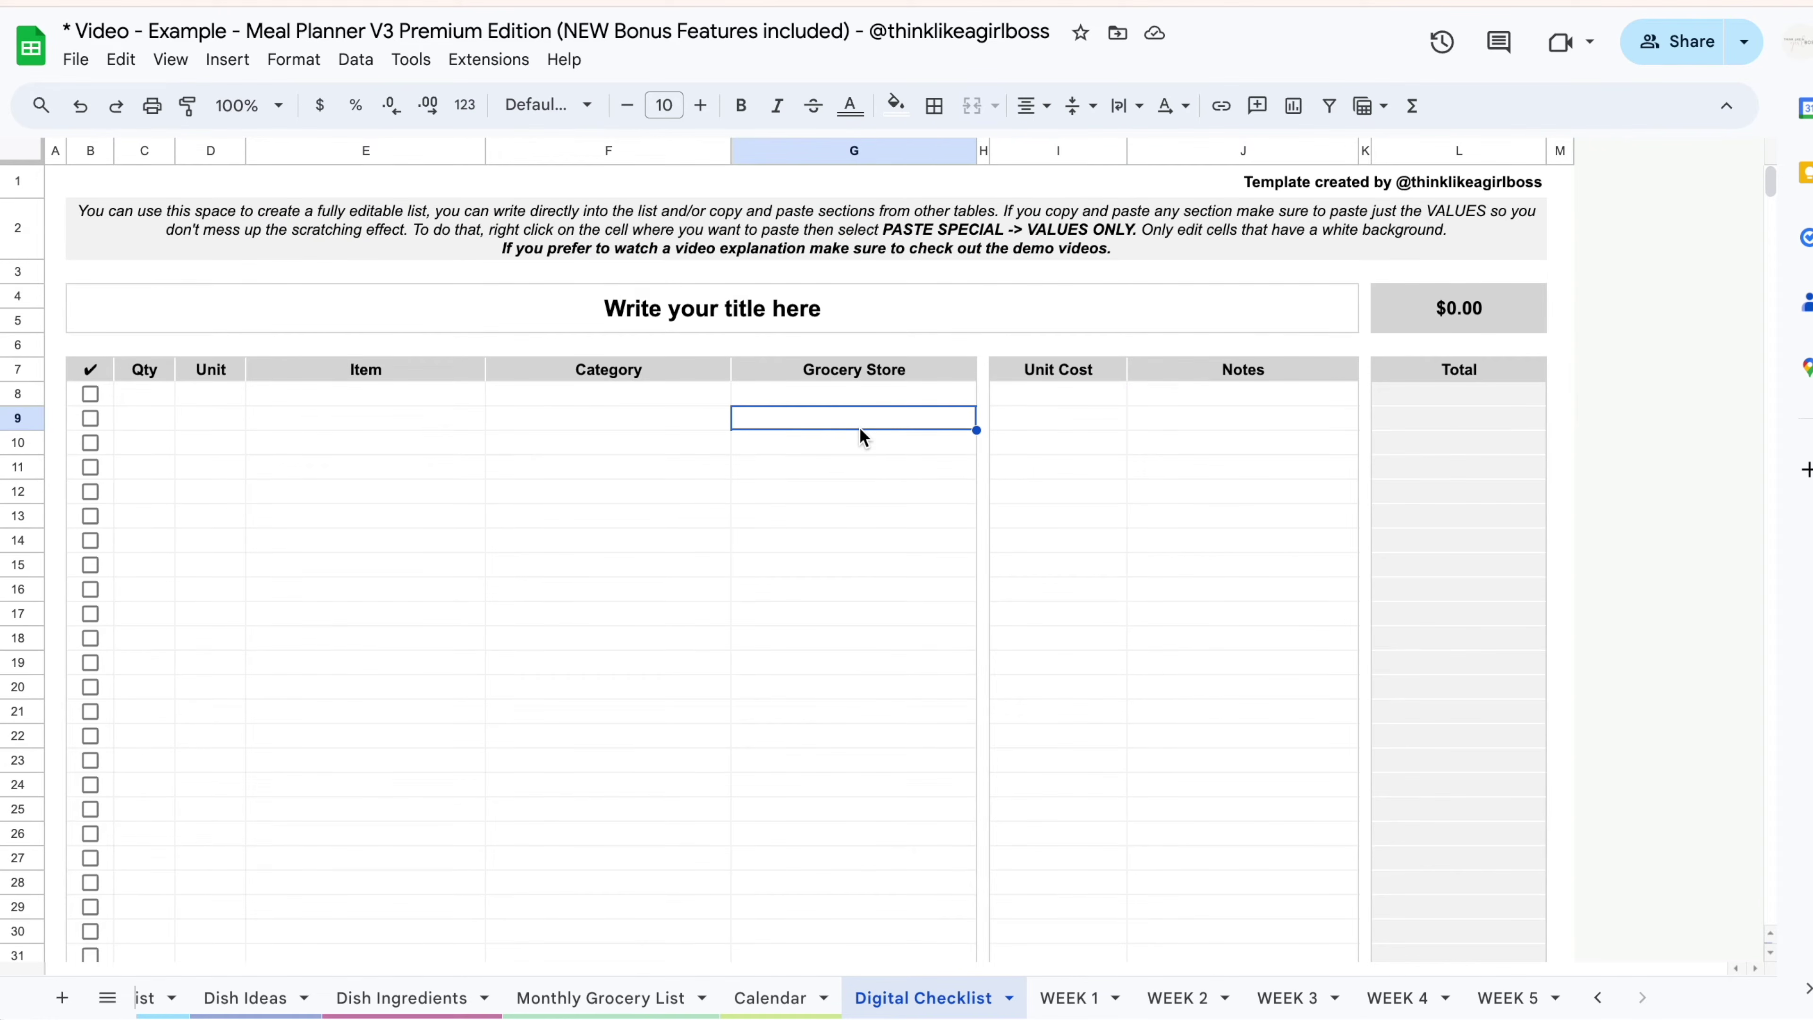
{"action": "left_click", "coordinate": [1066, 427]}
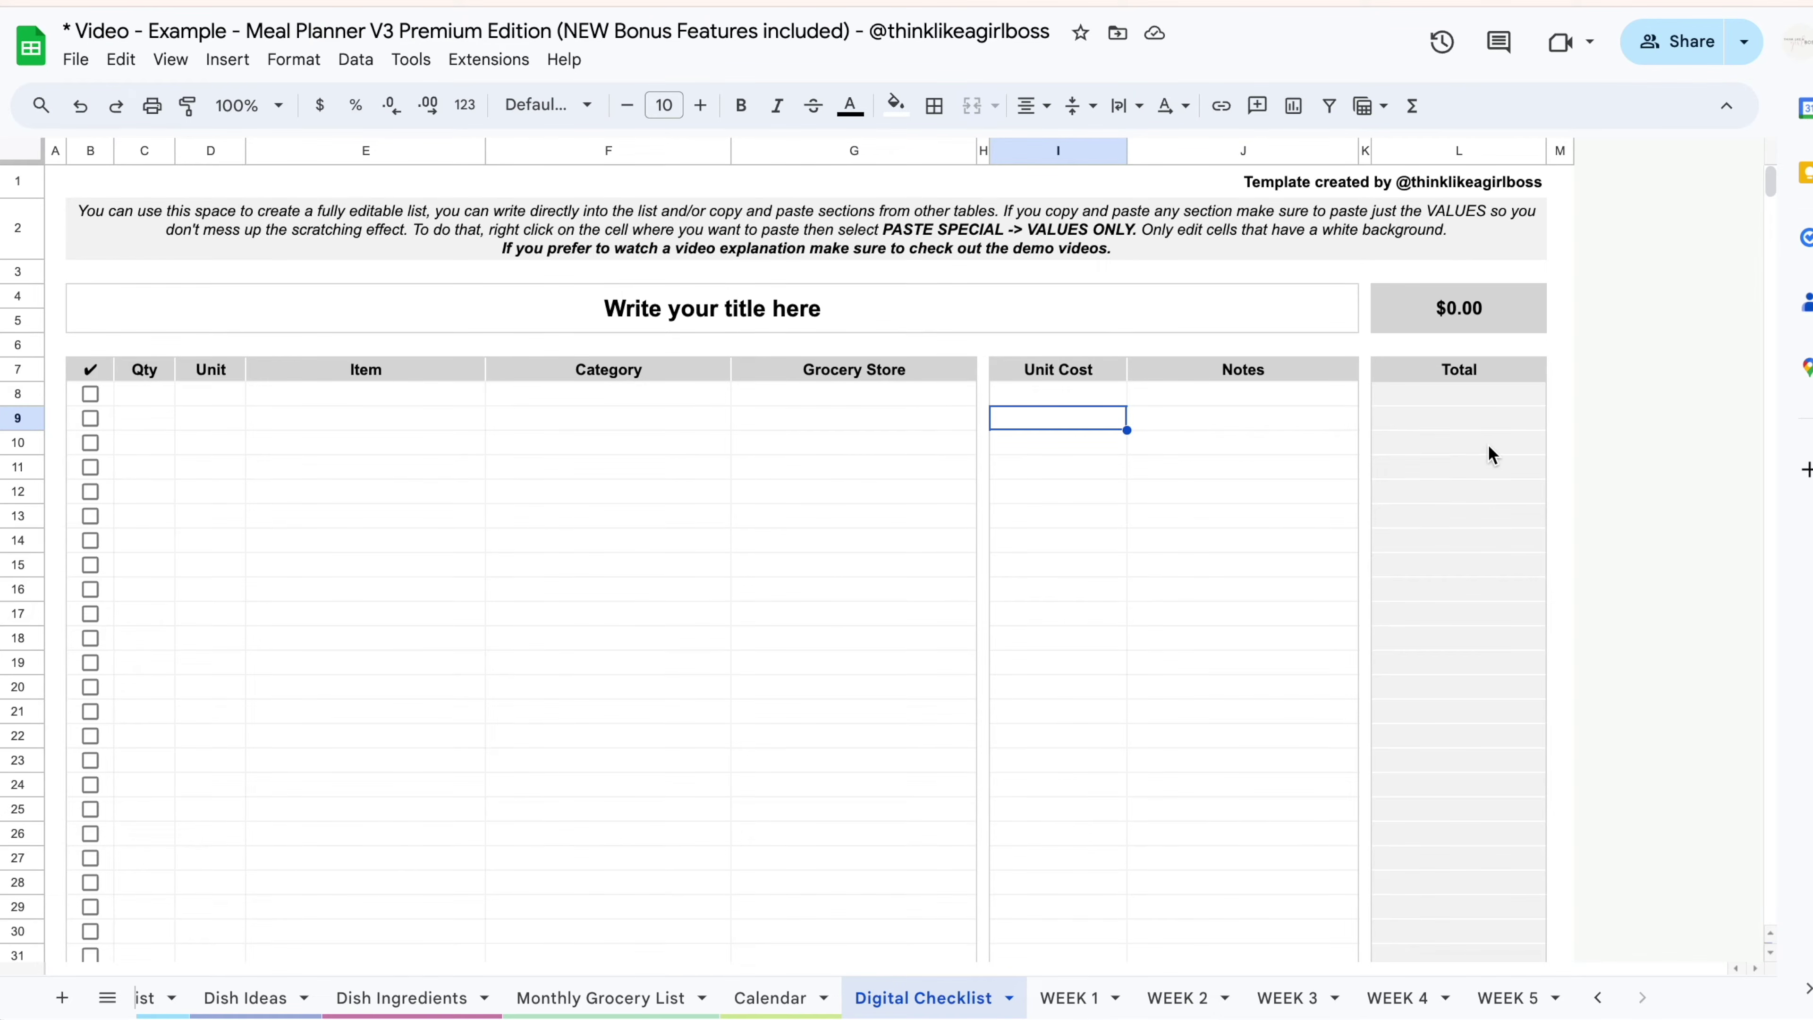
{"action": "left_click", "coordinate": [153, 393]}
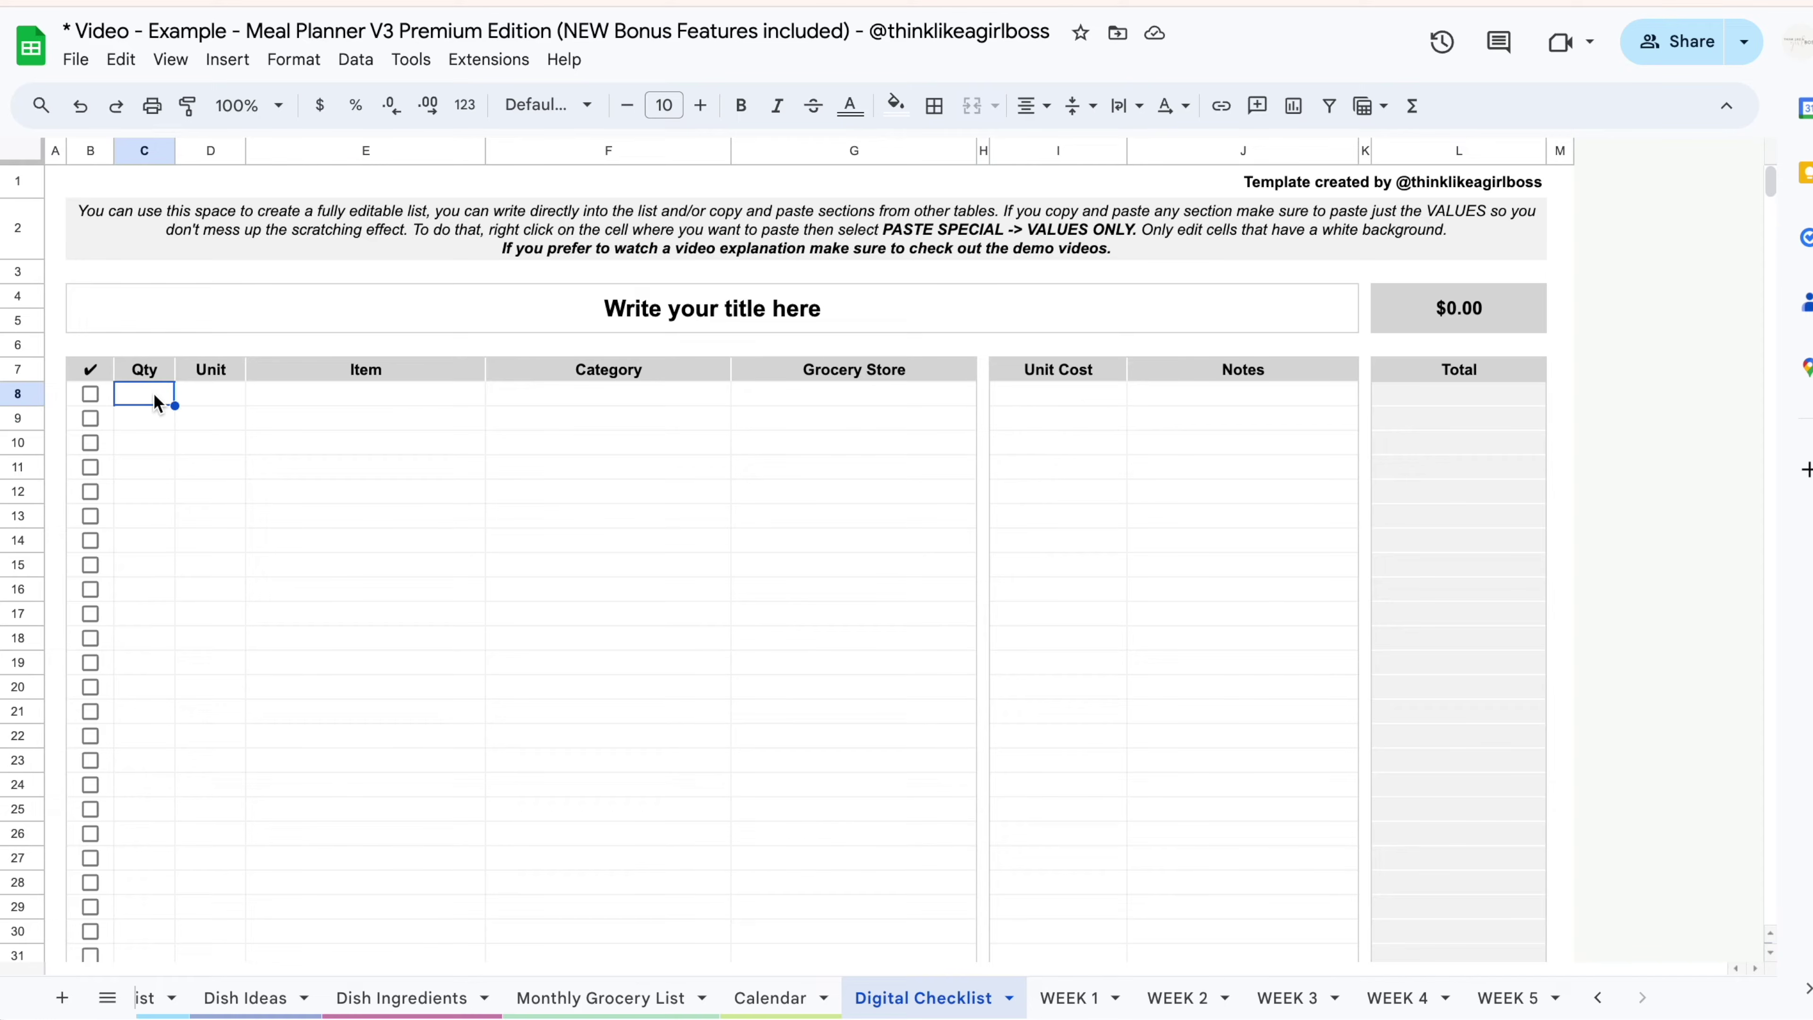
{"action": "type", "text": "1"}
{"action": "key", "text": "Tab"}
{"action": "key", "text": "Tab"}
{"action": "type", "text": "CEREAK"}
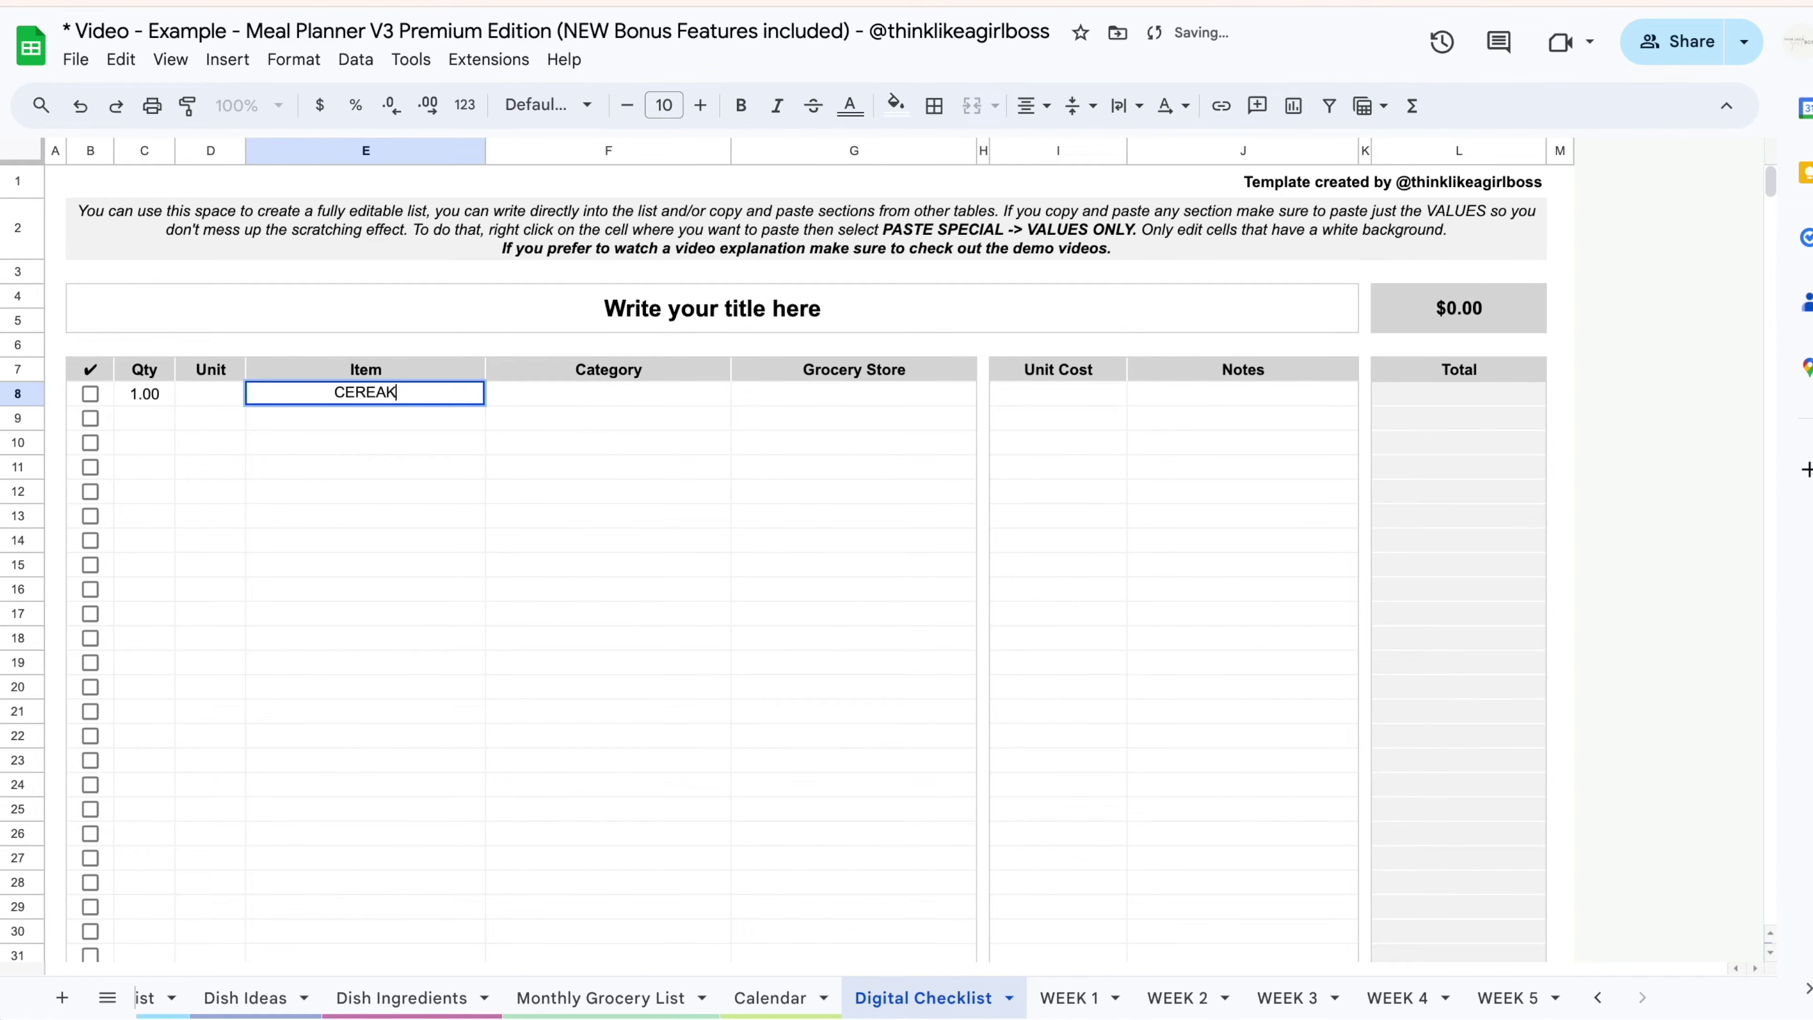
{"action": "key", "text": "BackSpace"}
{"action": "type", "text": "L"}
{"action": "key", "text": "Return"}
Try unit costs of $24 and $23 for CEREAL on the Digital Checklist.
{"action": "left_click", "coordinate": [1030, 394]}
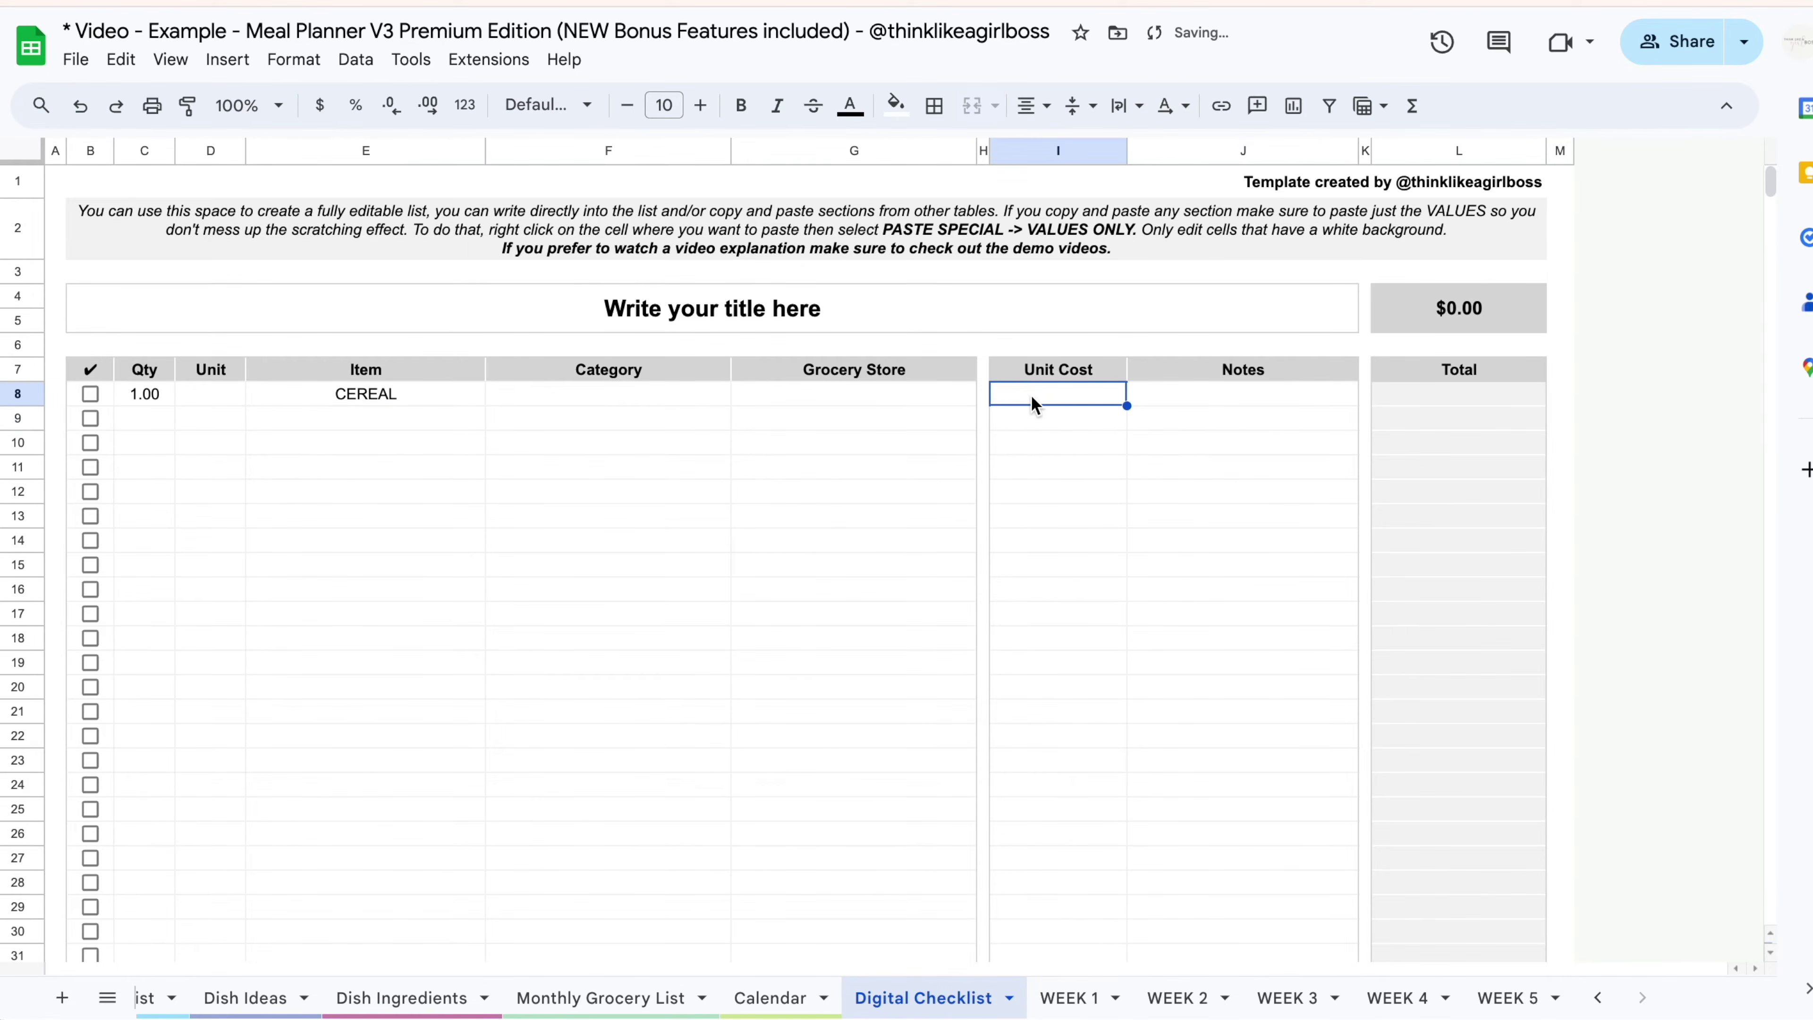
{"action": "type", "text": "12"}
{"action": "key", "text": "Return"}
{"action": "left_click", "coordinate": [1058, 393]}
{"action": "type", "text": "24"}
{"action": "key", "text": "Return"}
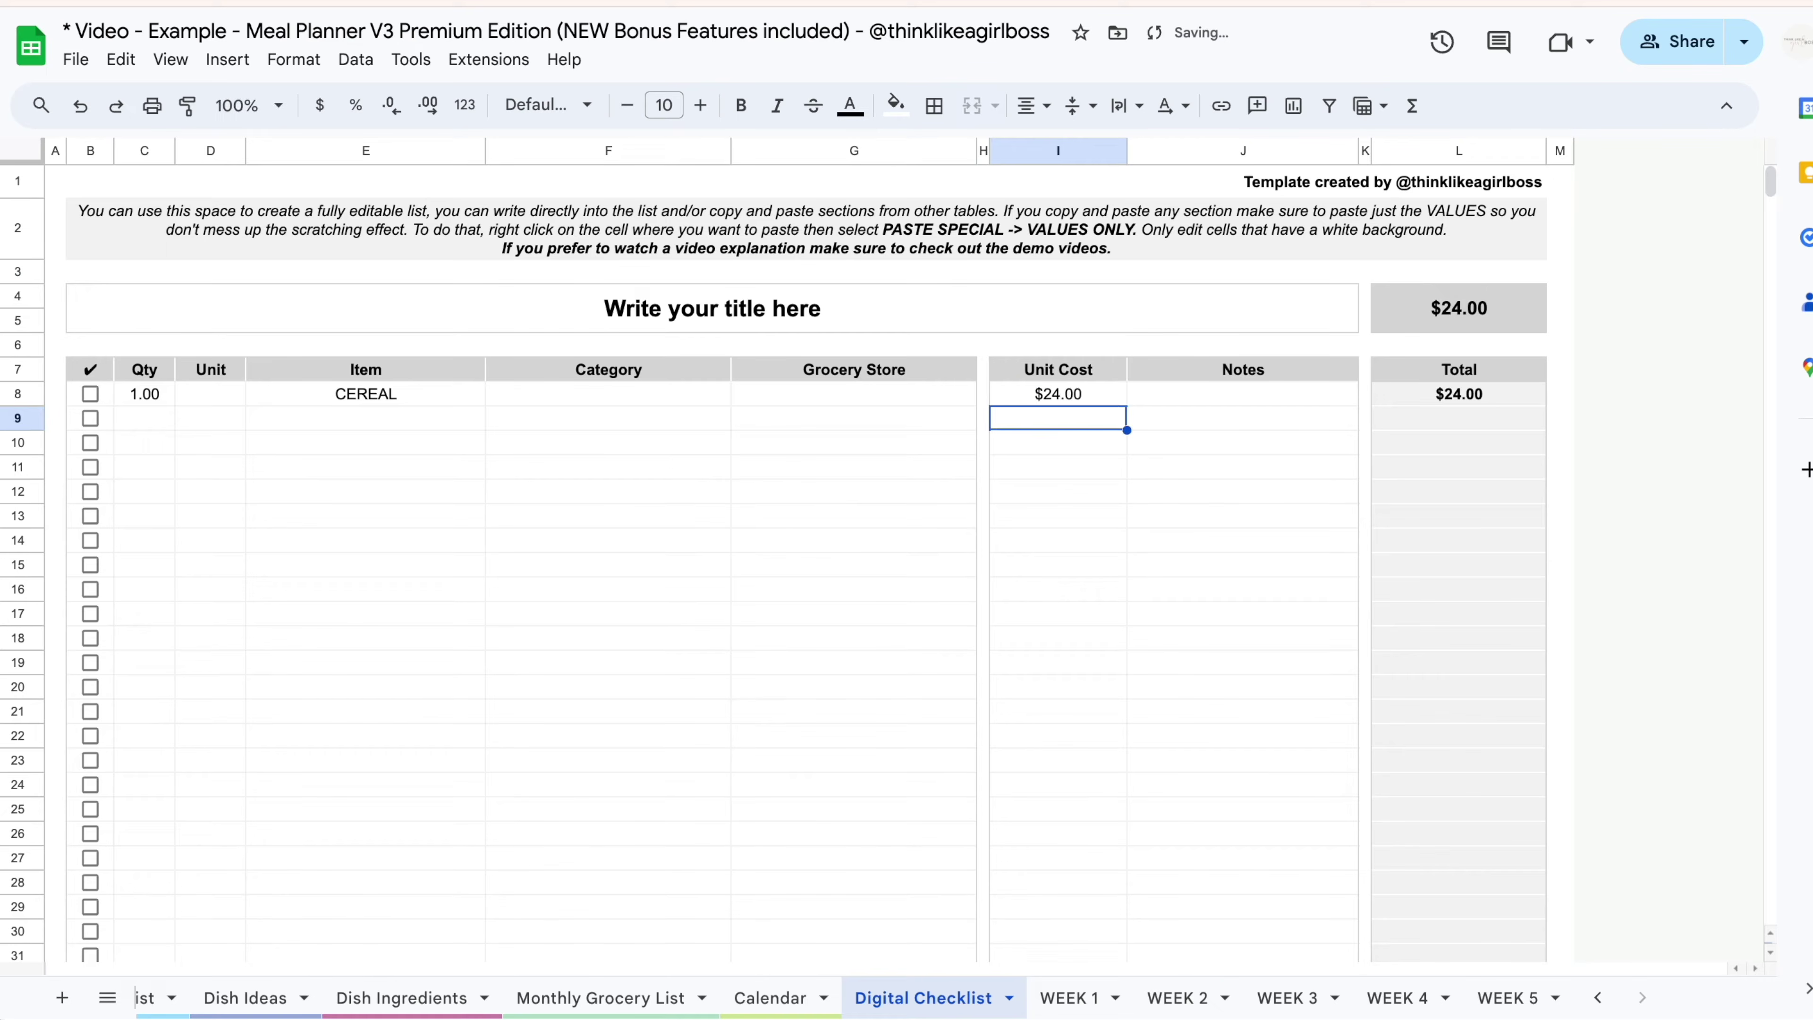
{"action": "left_click", "coordinate": [1058, 393]}
{"action": "type", "text": "23"}
{"action": "key", "text": "Return"}
{"action": "key", "text": "Up"}
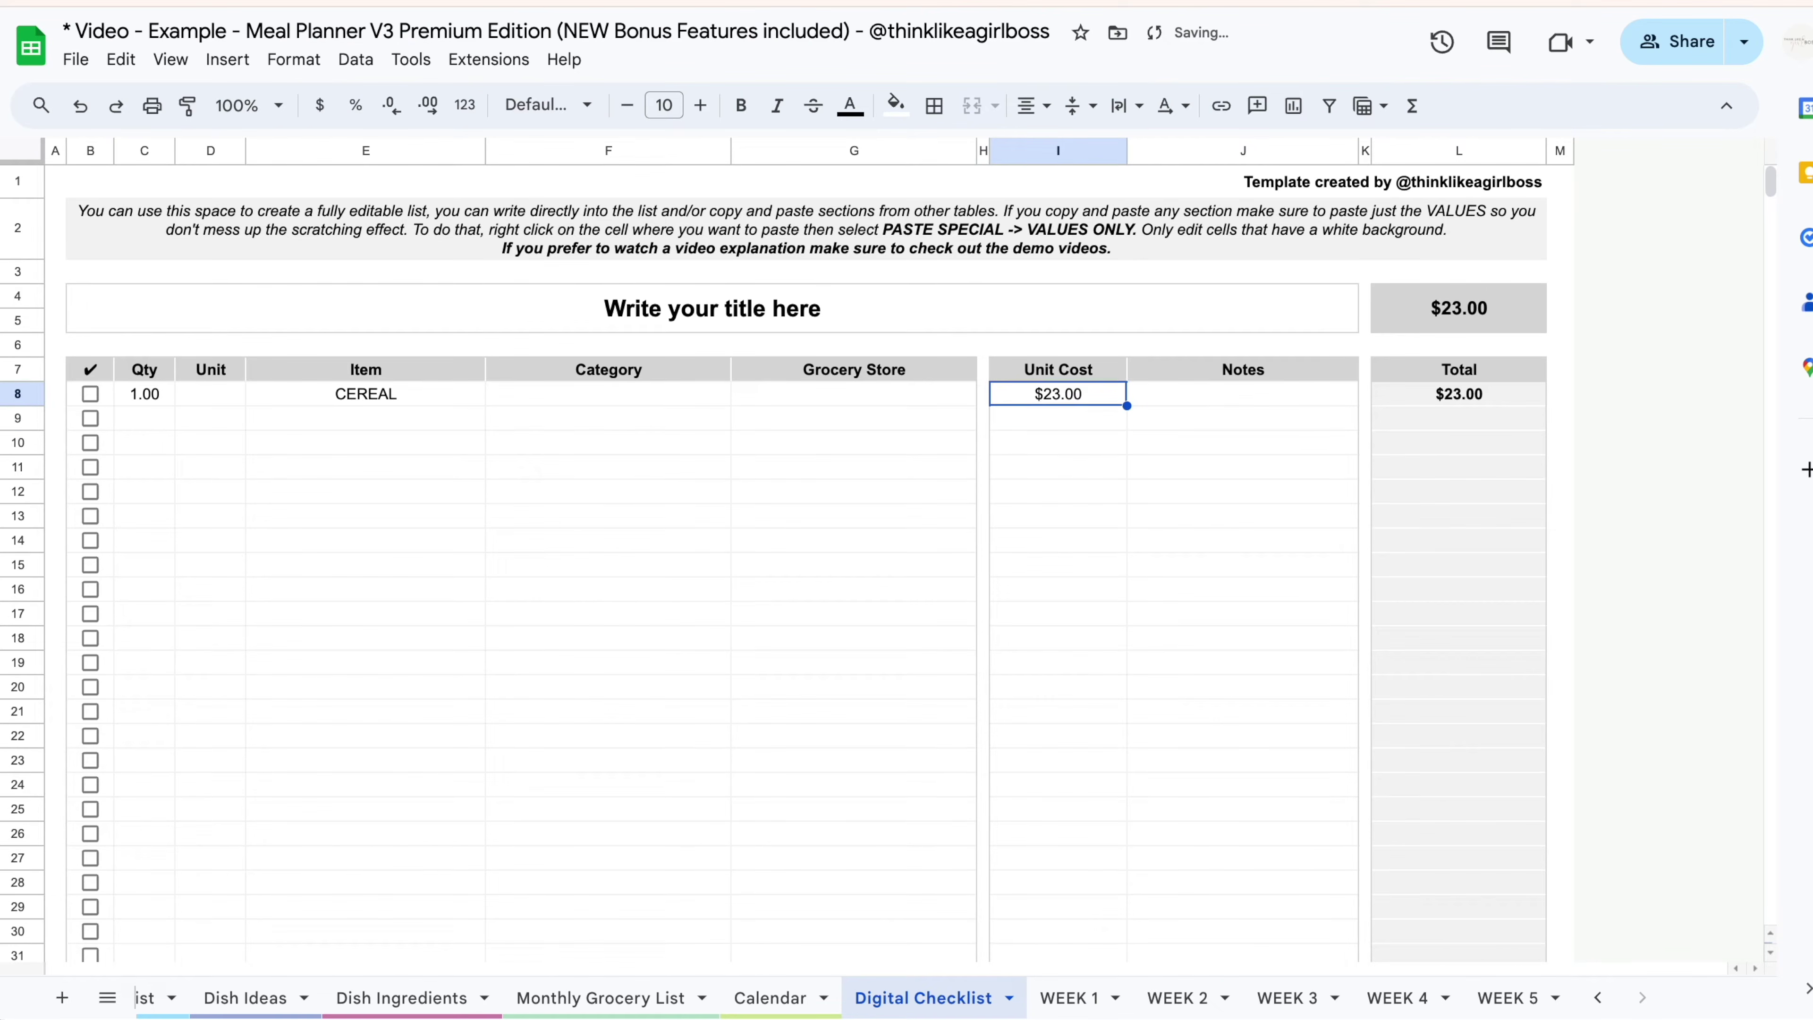
Clear the quantity, item and unit cost from the CEREAL row of the Digital Checklist.
{"action": "left_click_drag", "start_coordinate": [145, 398], "coordinate": [1043, 399]}
{"action": "key", "text": "Delete"}
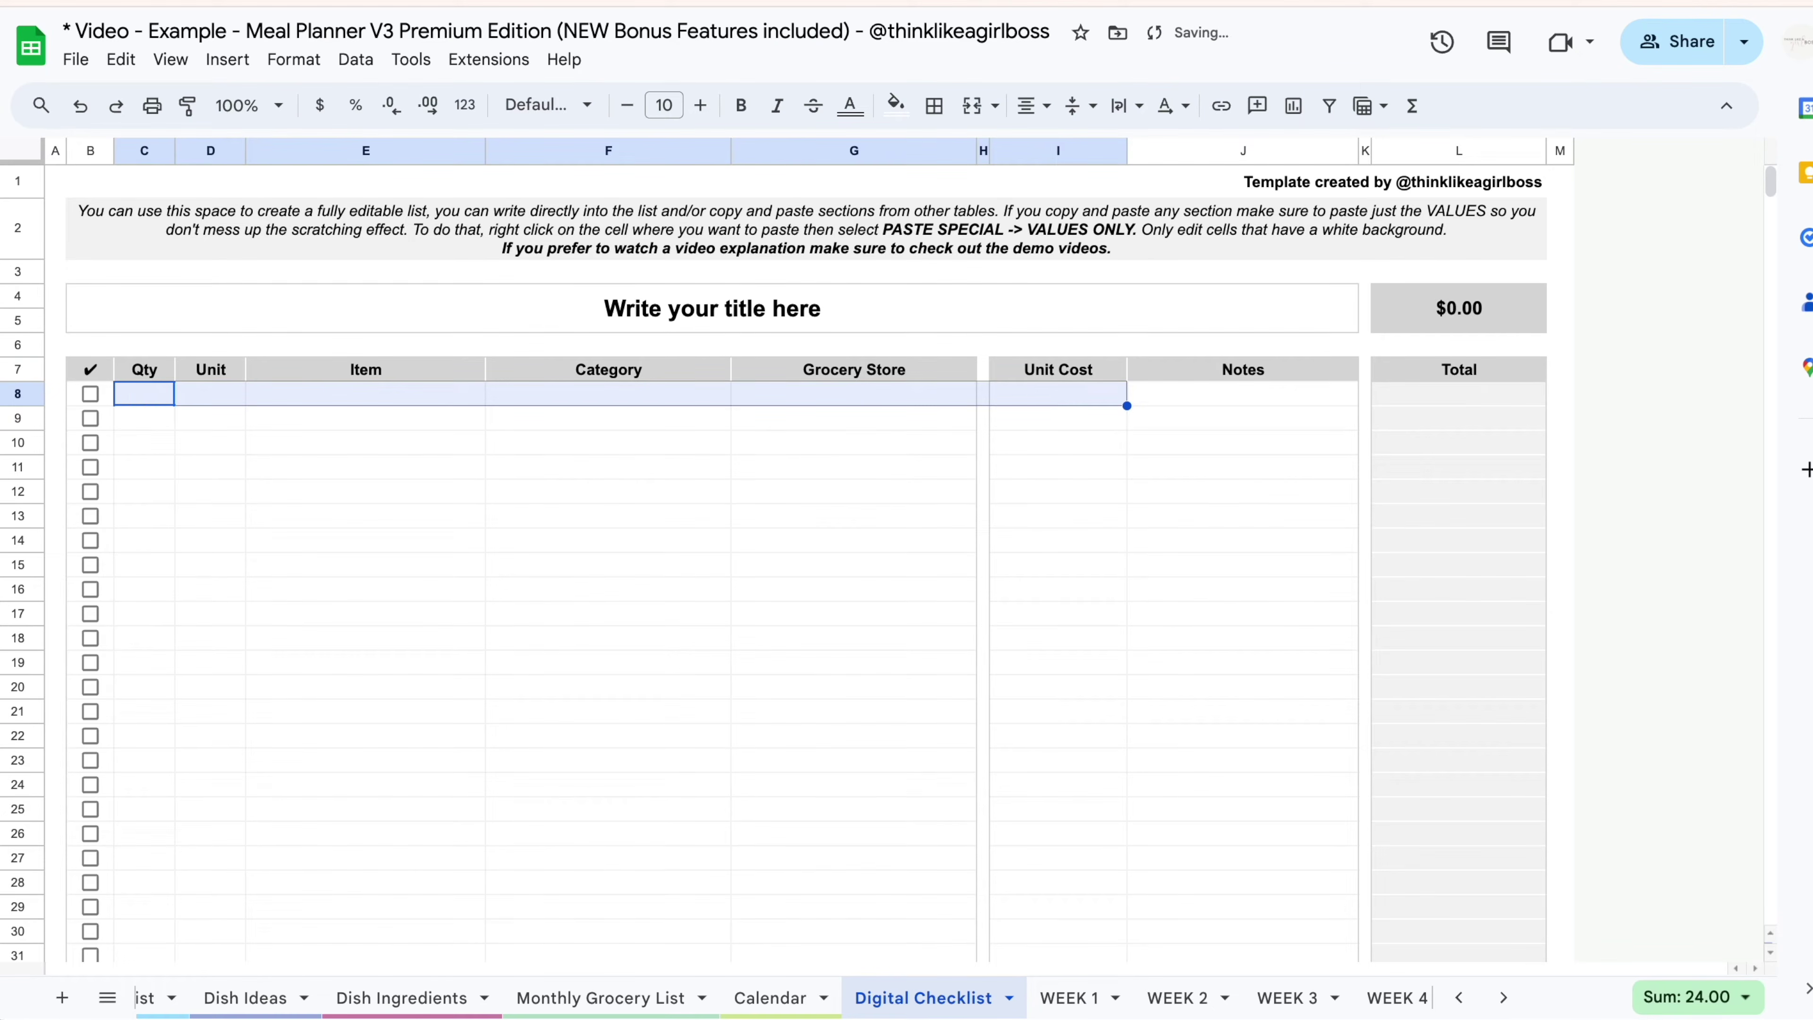
{"action": "left_click", "coordinate": [1056, 443]}
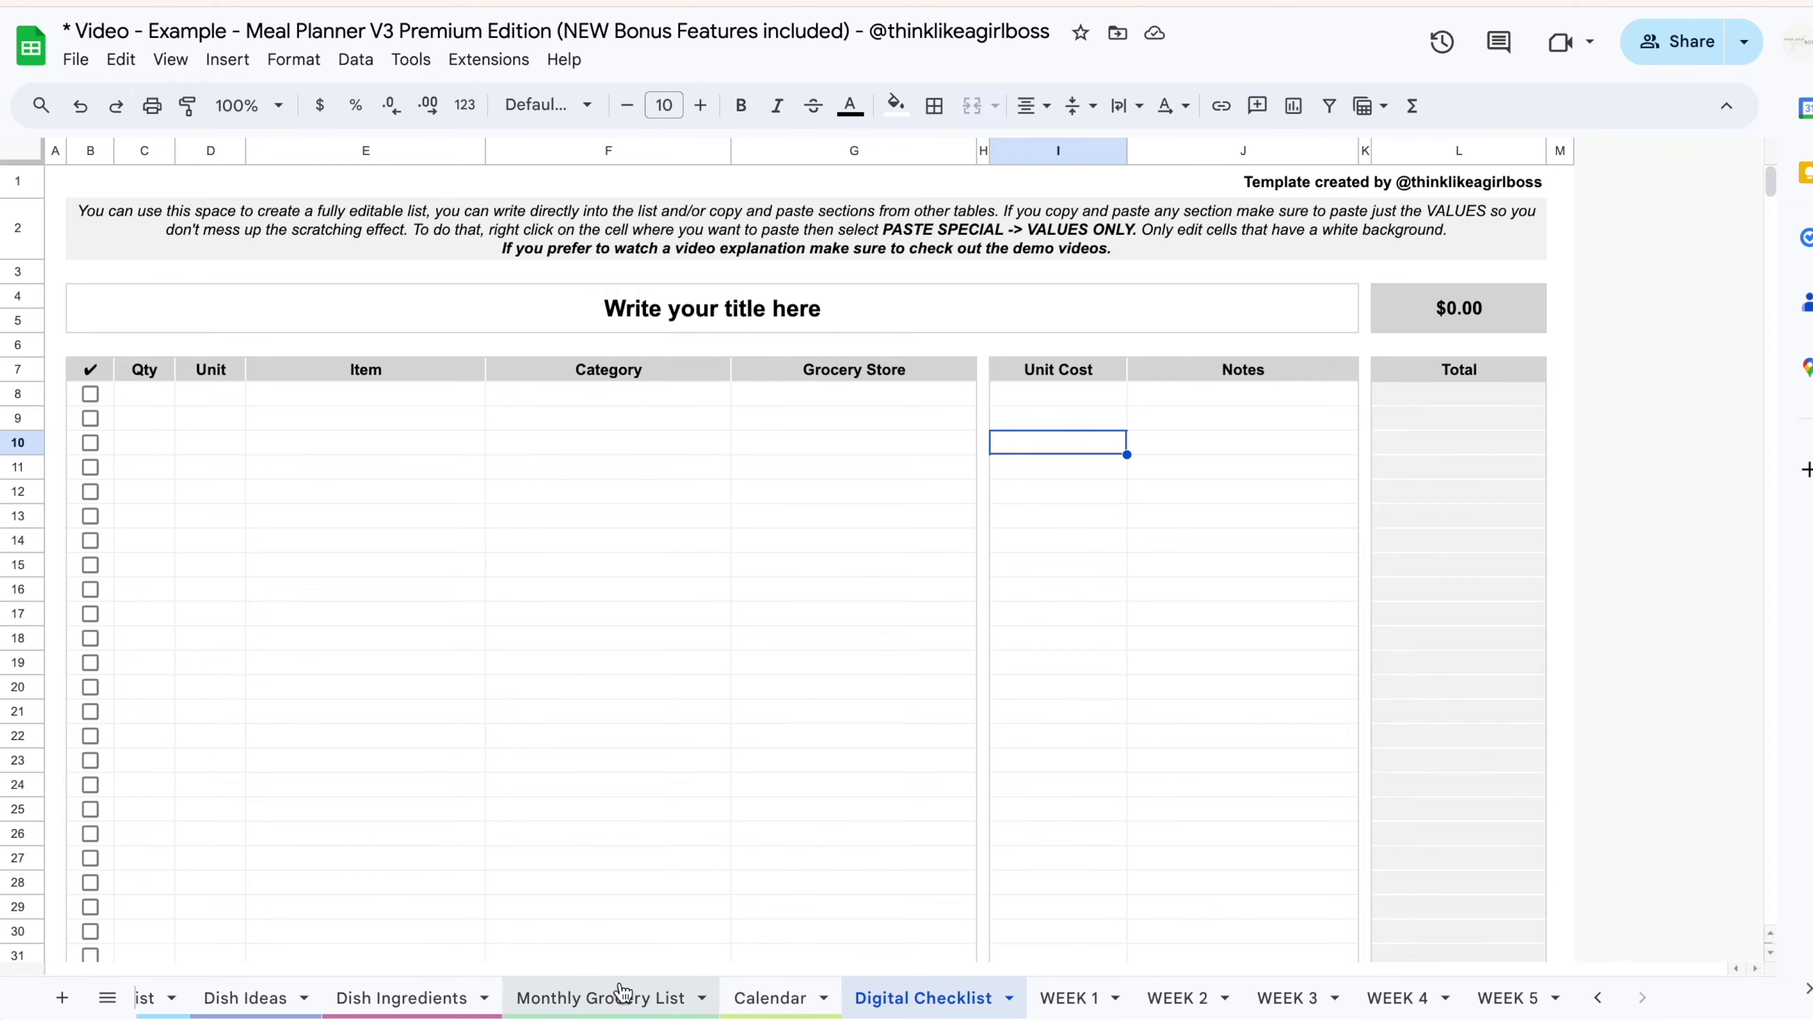
On the Monthly Grocery List sheet, copy all listed items from the quantity column through the unit cost column.
{"action": "left_click", "coordinate": [613, 997]}
{"action": "scroll", "coordinate": [1102, 781], "scroll_direction": "right", "scroll_amount": 10}
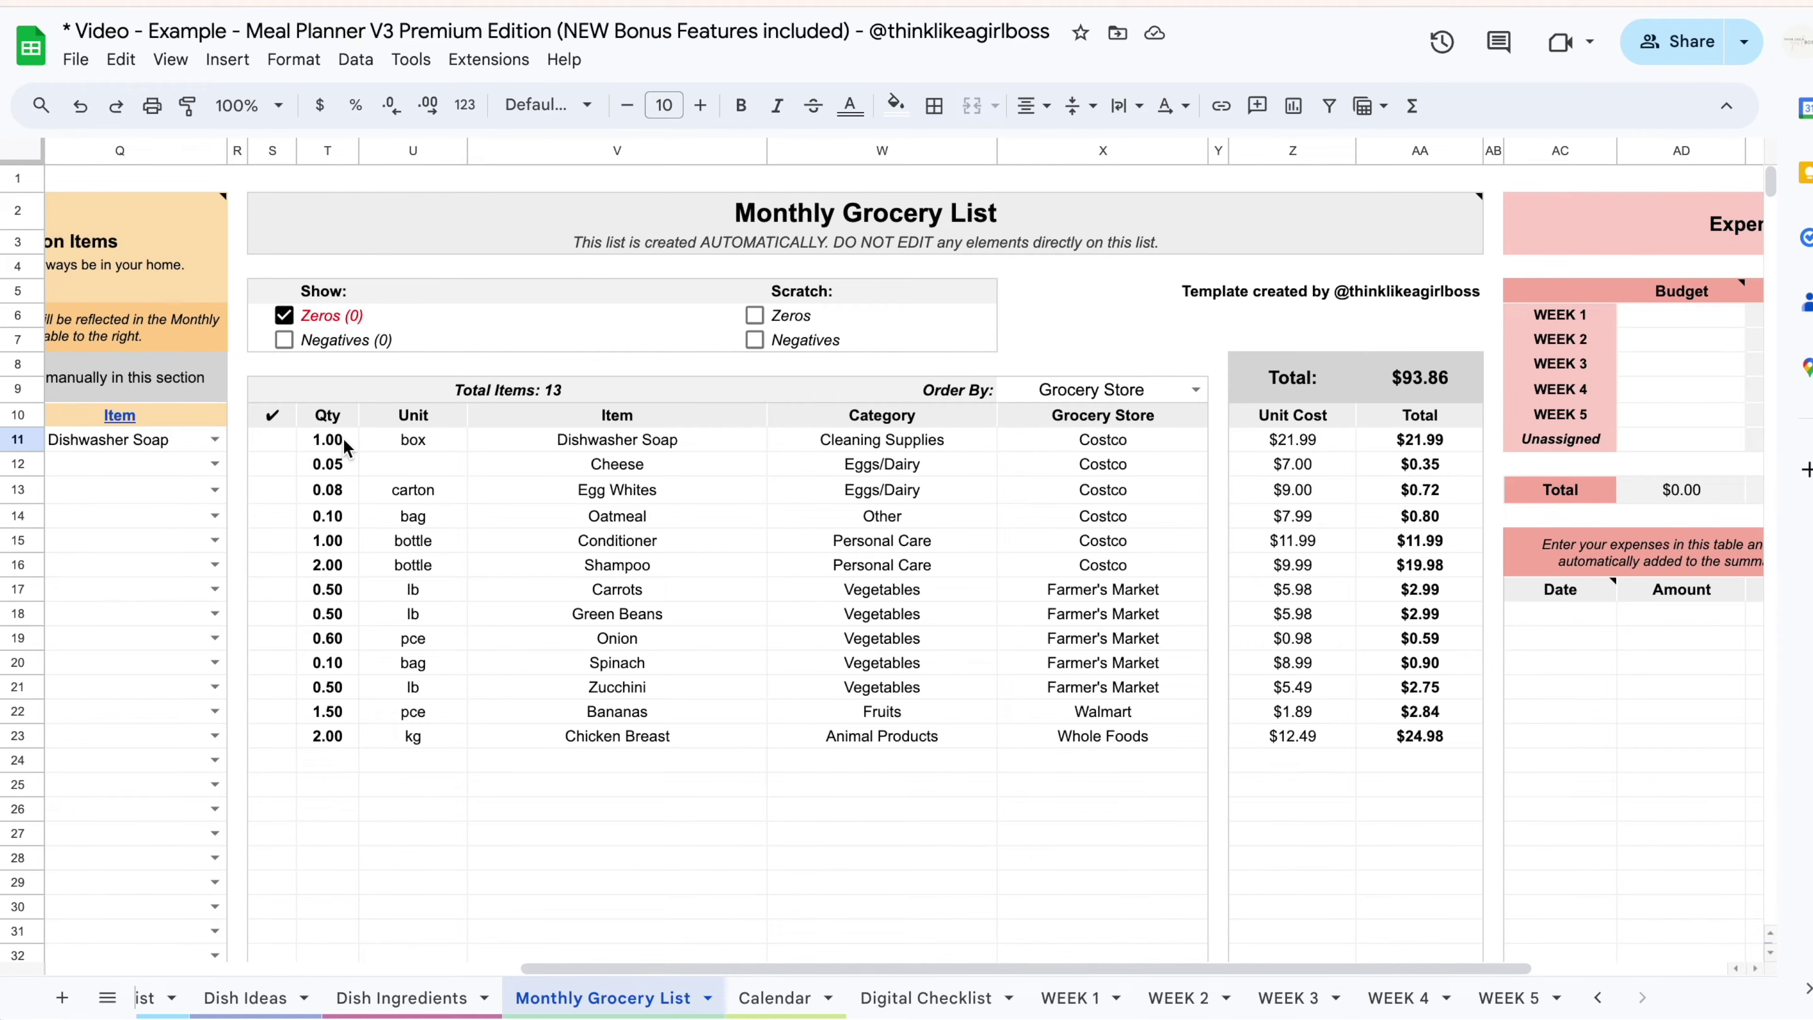
{"action": "left_click_drag", "start_coordinate": [339, 439], "coordinate": [1285, 737]}
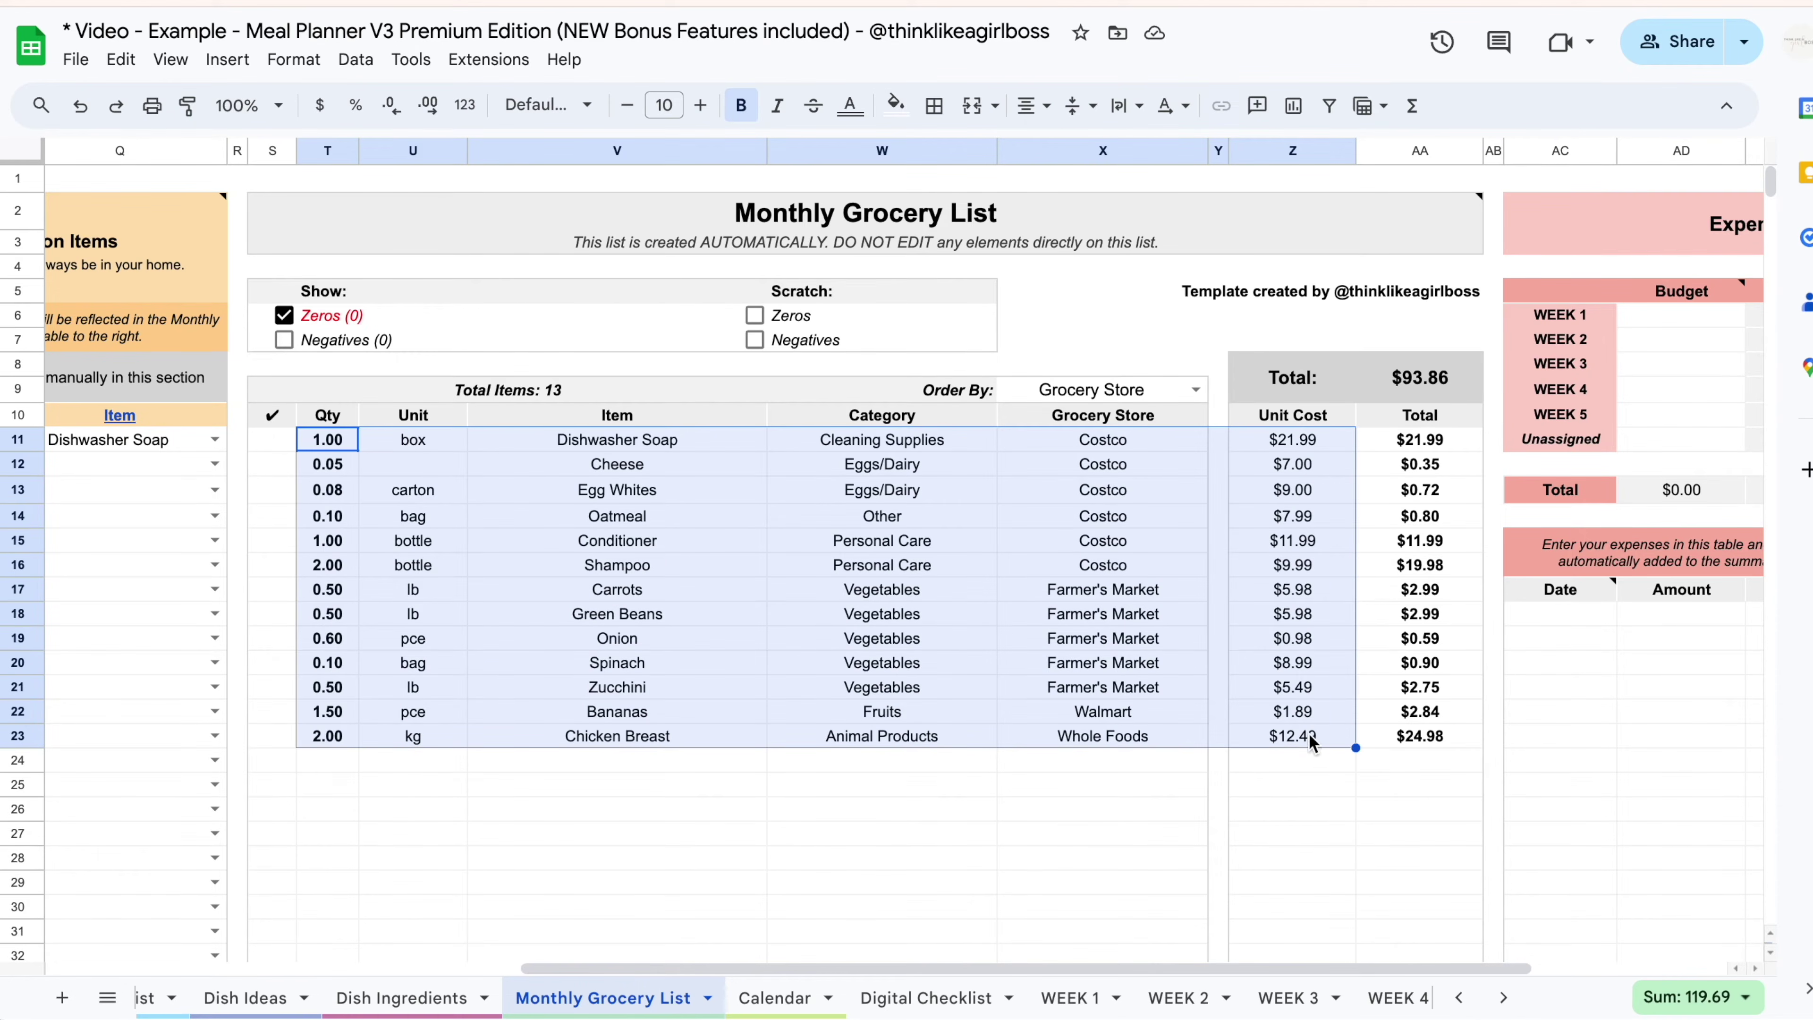
{"action": "key", "text": "ctrl+c"}
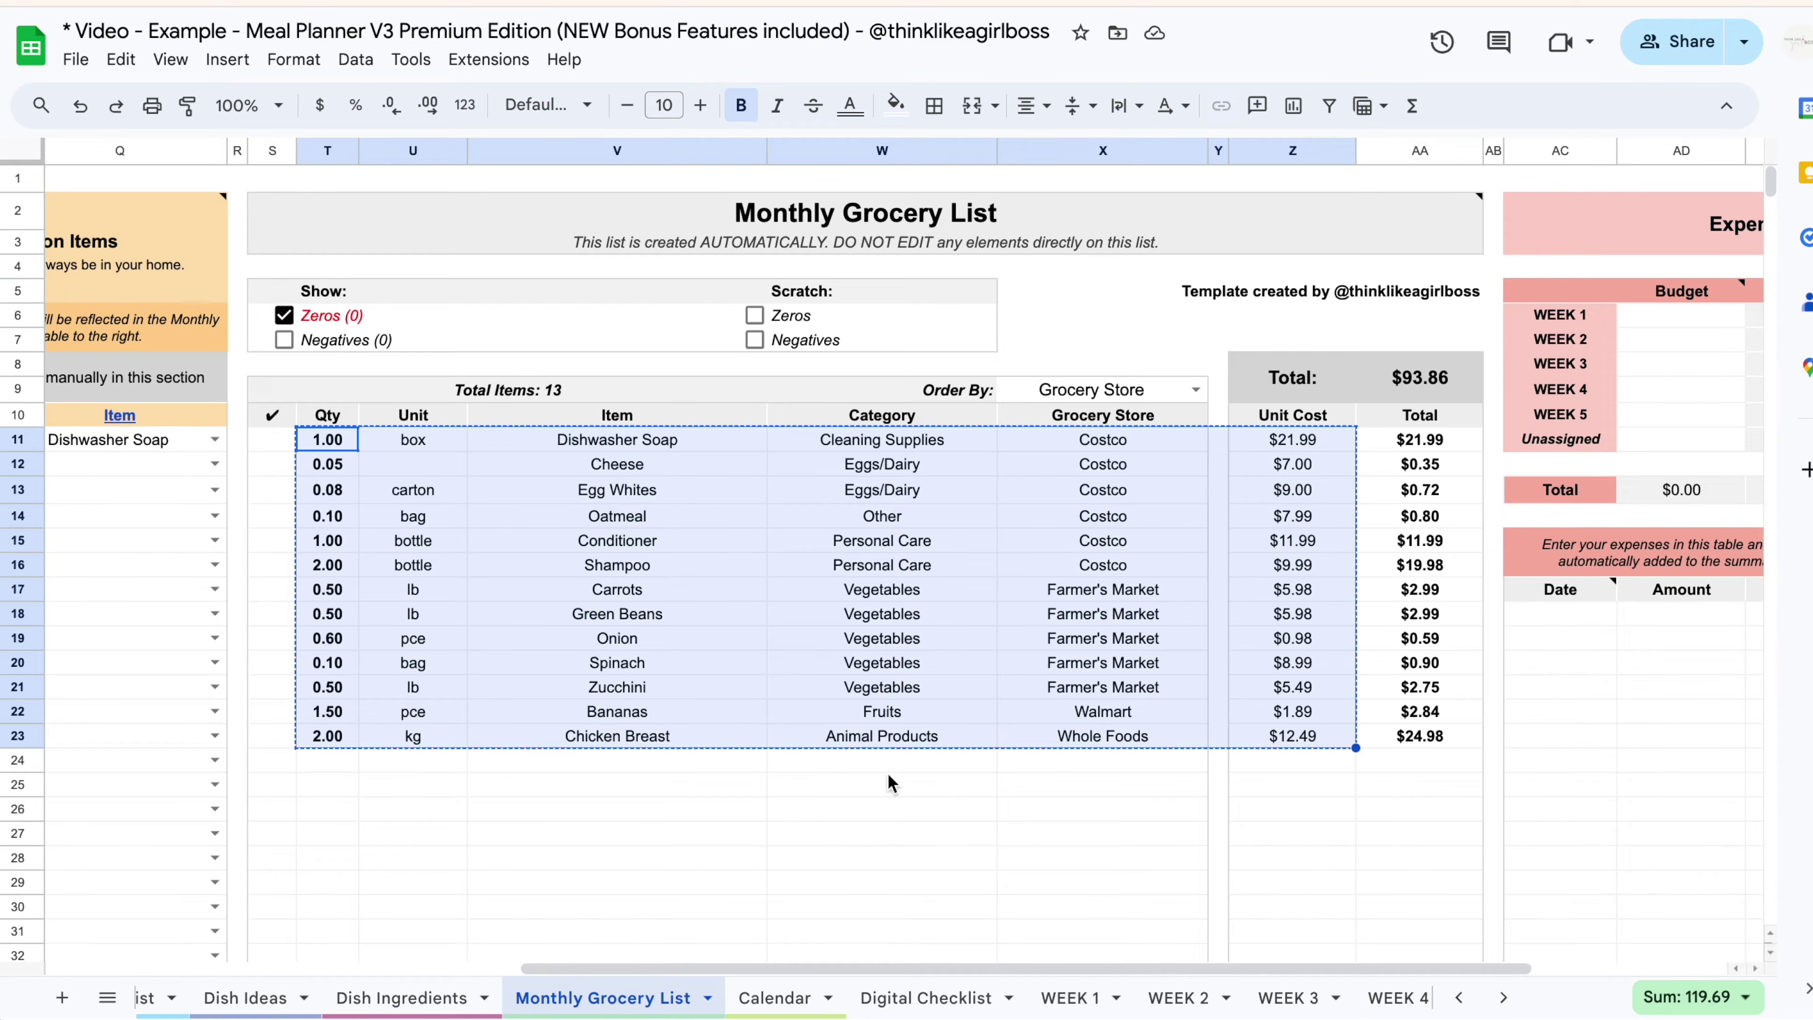
Paste the copied grocery items as values only into the Digital Checklist, starting at the first quantity cell.
{"action": "left_click", "coordinate": [928, 999]}
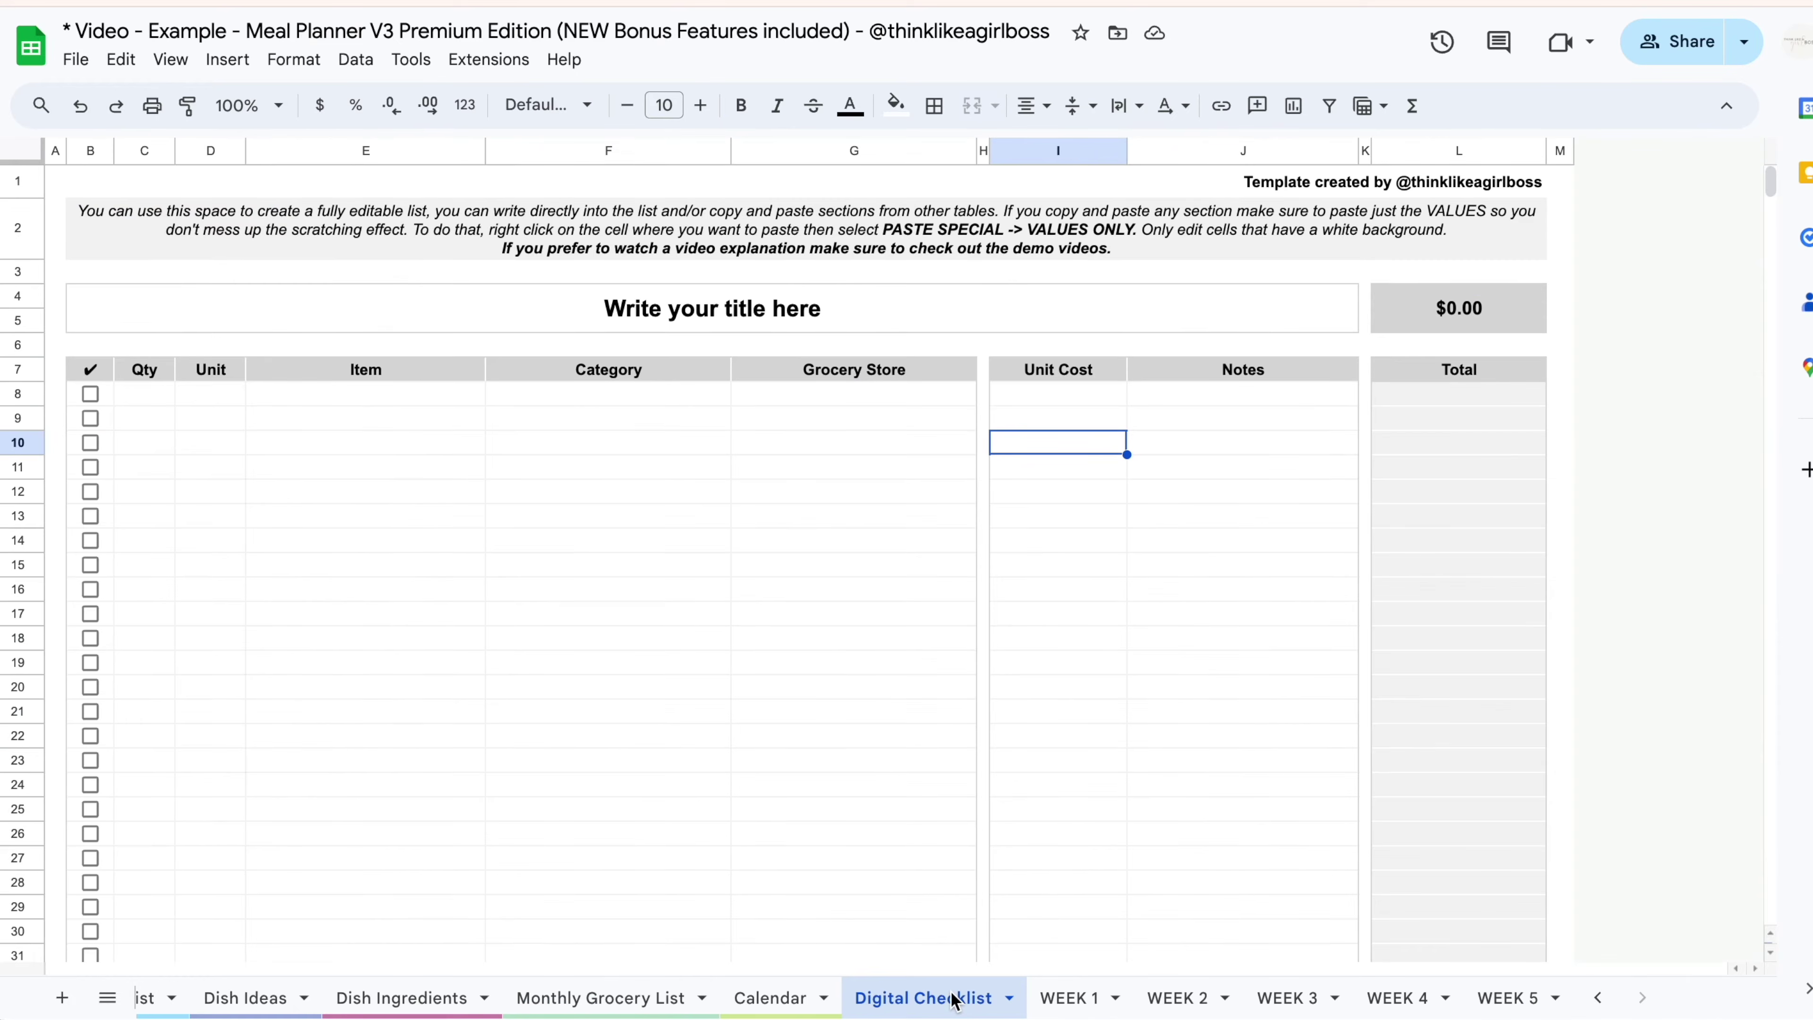
{"action": "left_click", "coordinate": [158, 394]}
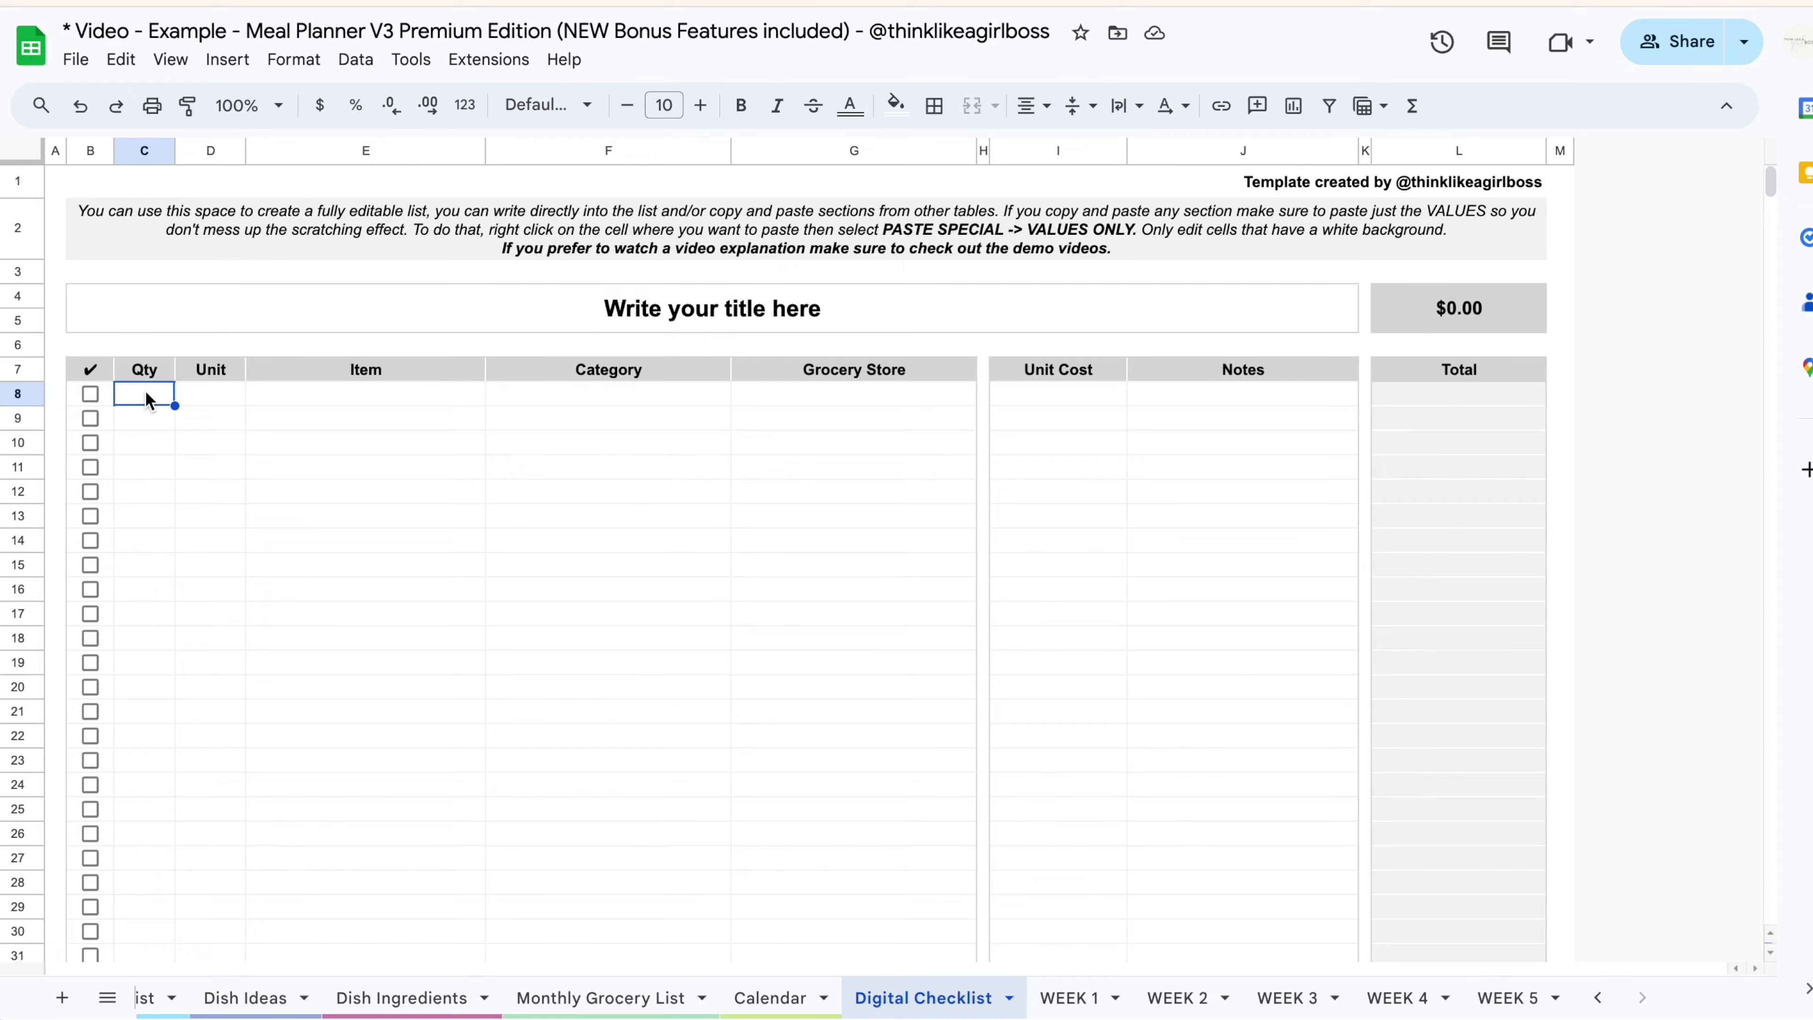
{"action": "right_click", "coordinate": [145, 393]}
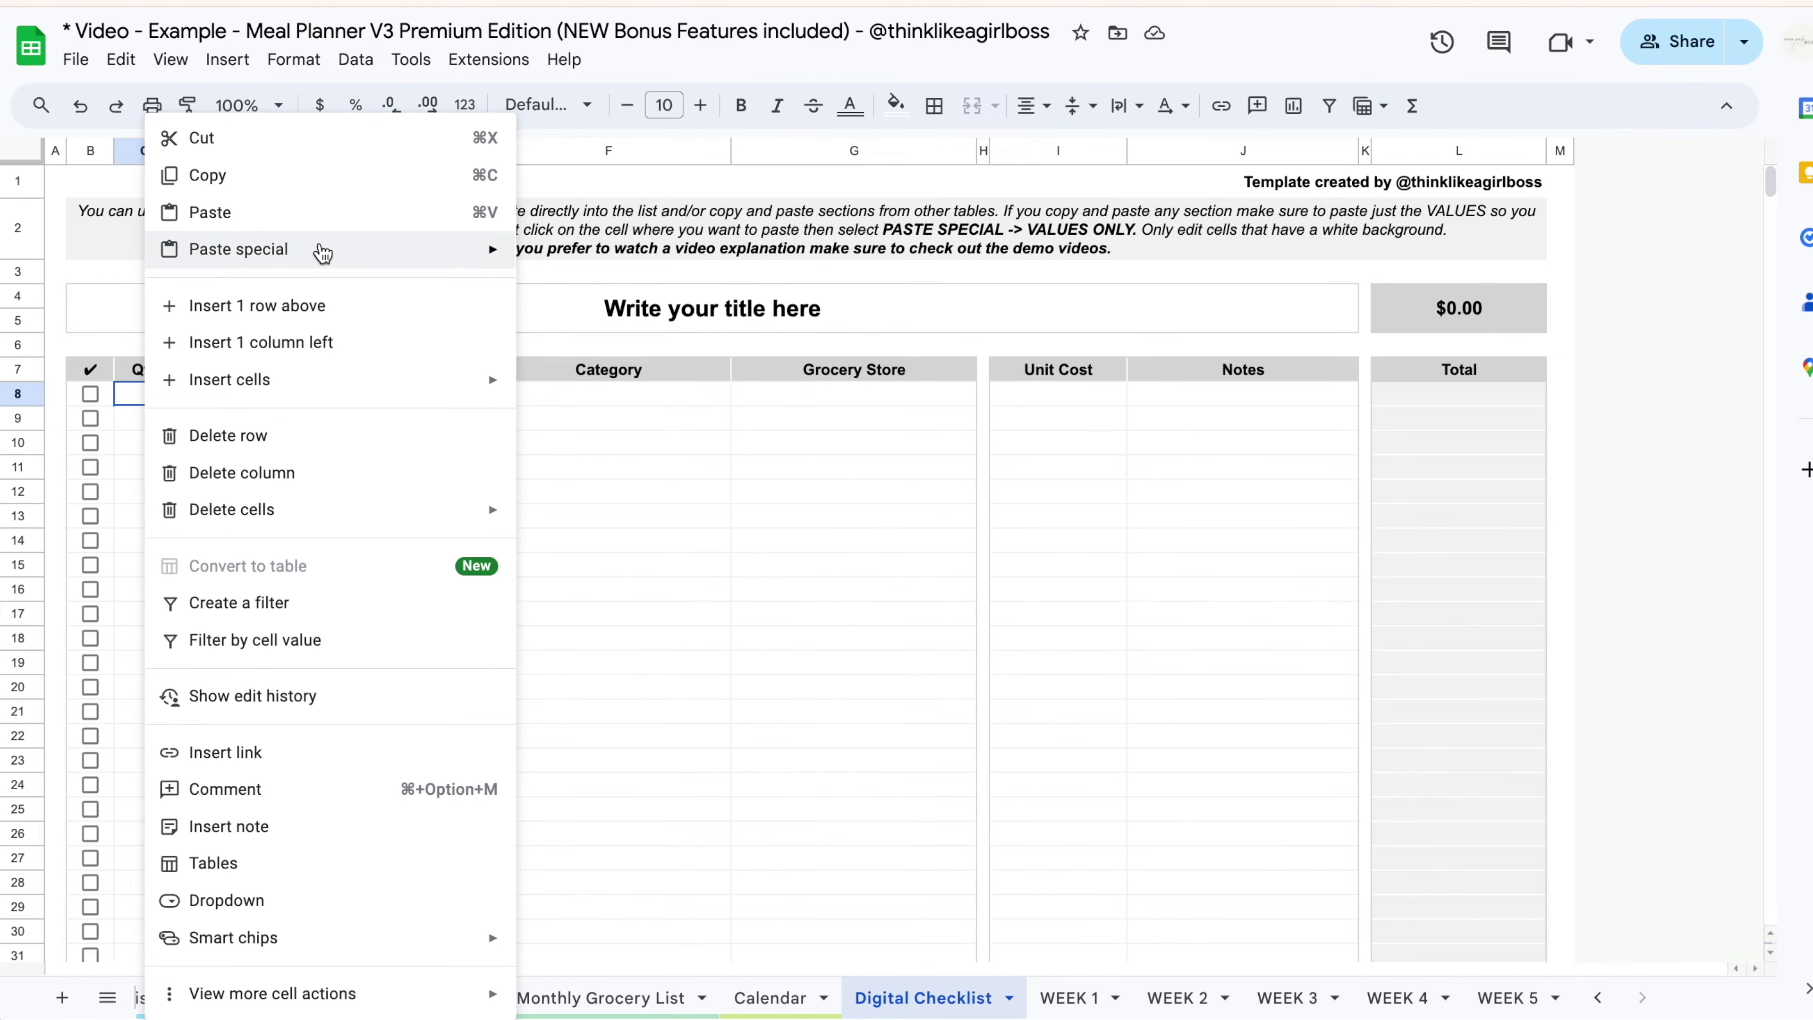
{"action": "mouse_move", "coordinate": [326, 251]}
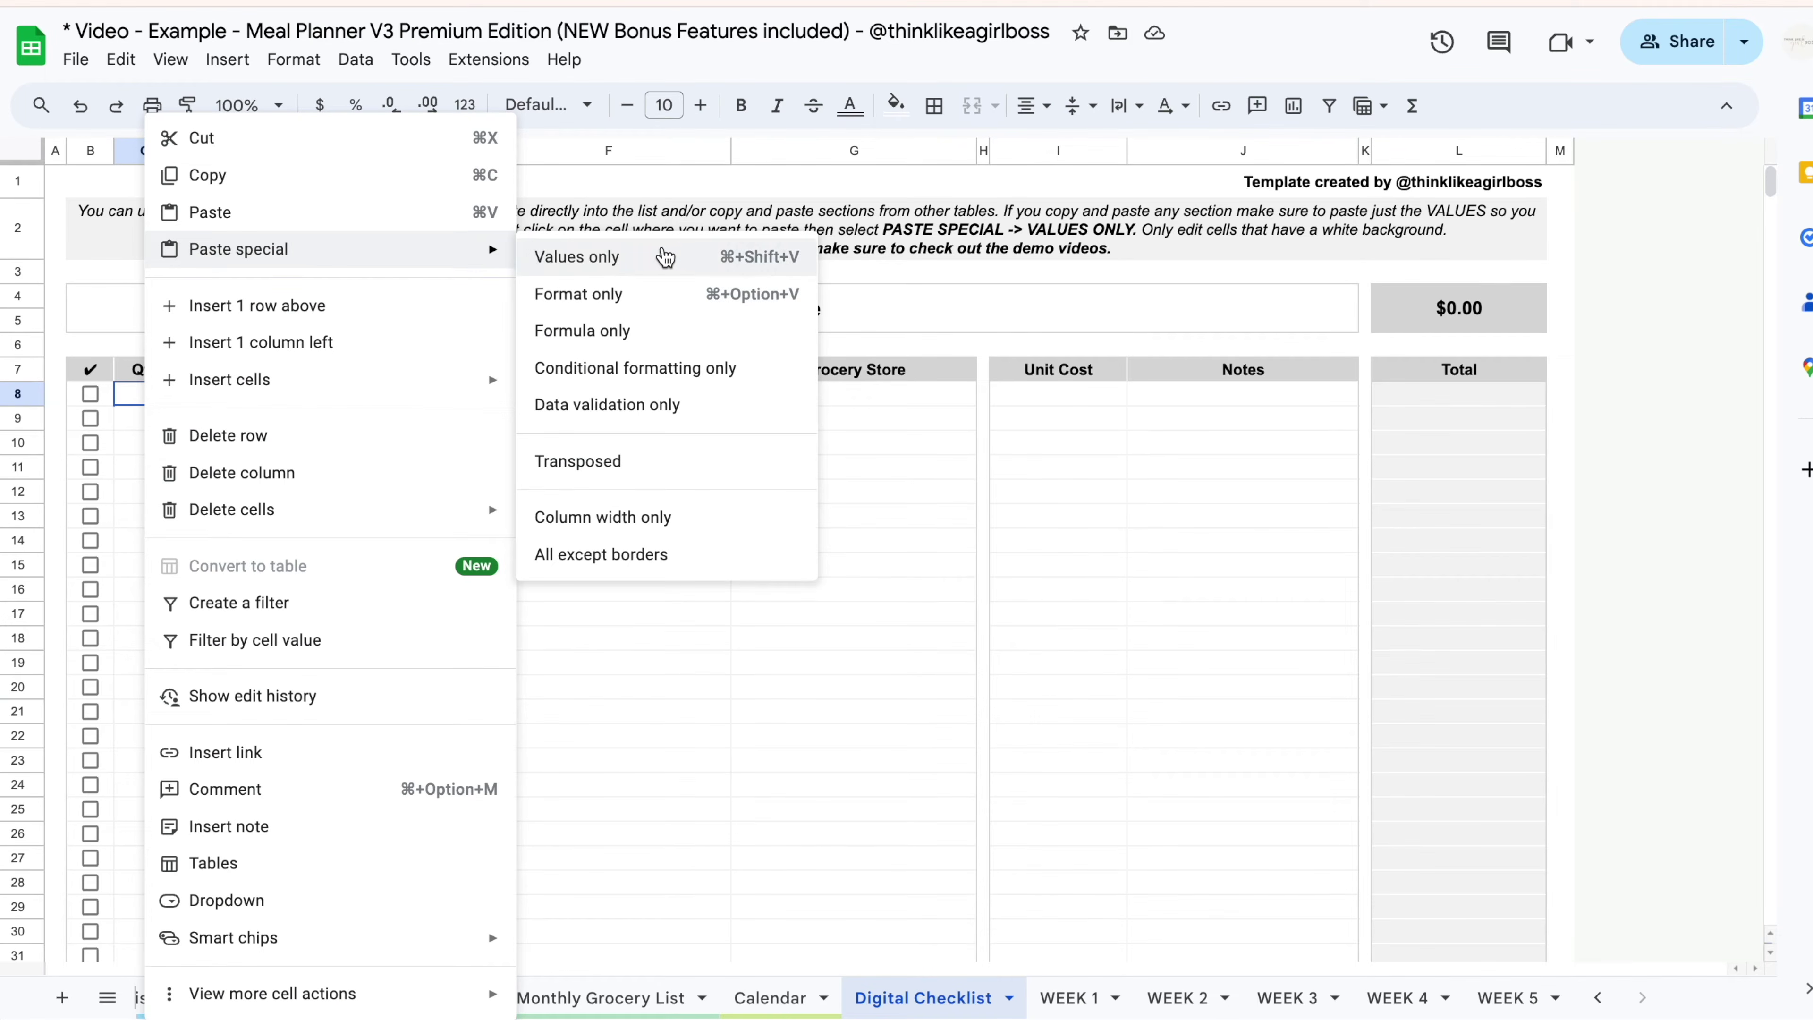
{"action": "left_click", "coordinate": [686, 259]}
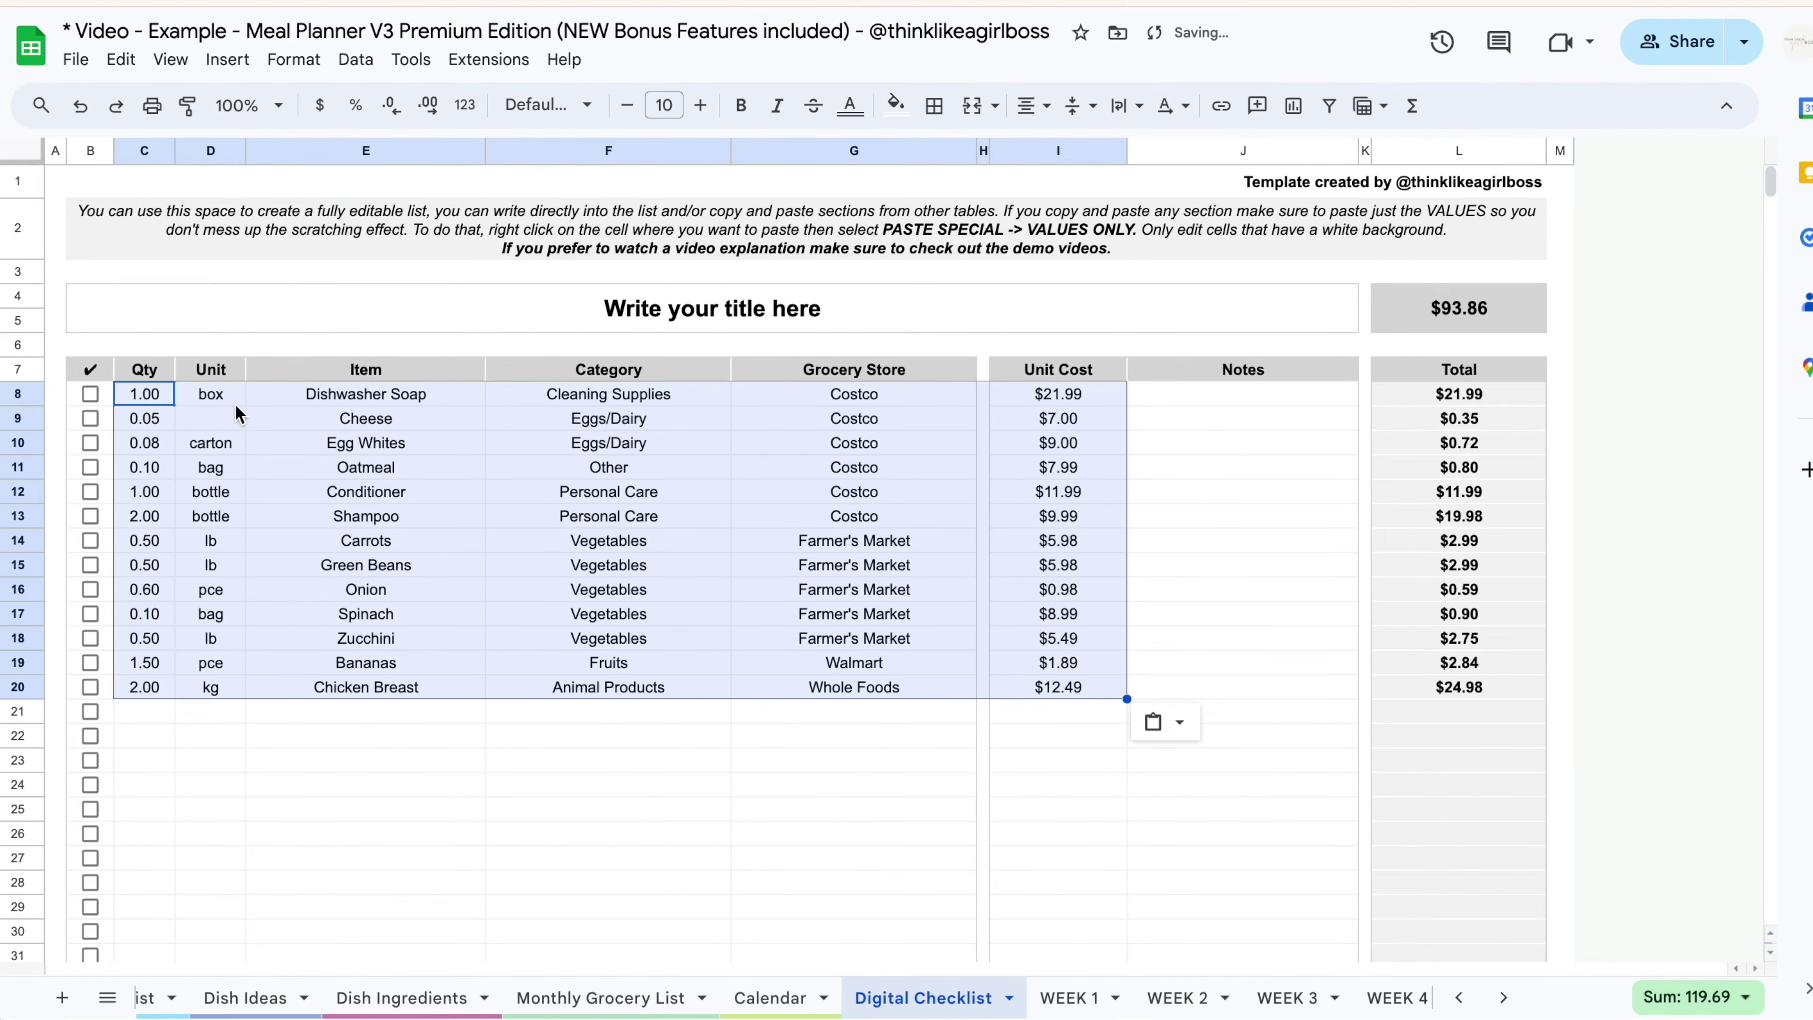
Try out the checkboxes for Dishwasher Soap and Cheese by ticking them and then unticking both.
{"action": "left_click", "coordinate": [90, 393]}
{"action": "left_click", "coordinate": [92, 416]}
{"action": "left_click", "coordinate": [92, 414]}
{"action": "left_click", "coordinate": [91, 395]}
{"action": "left_click", "coordinate": [535, 569]}
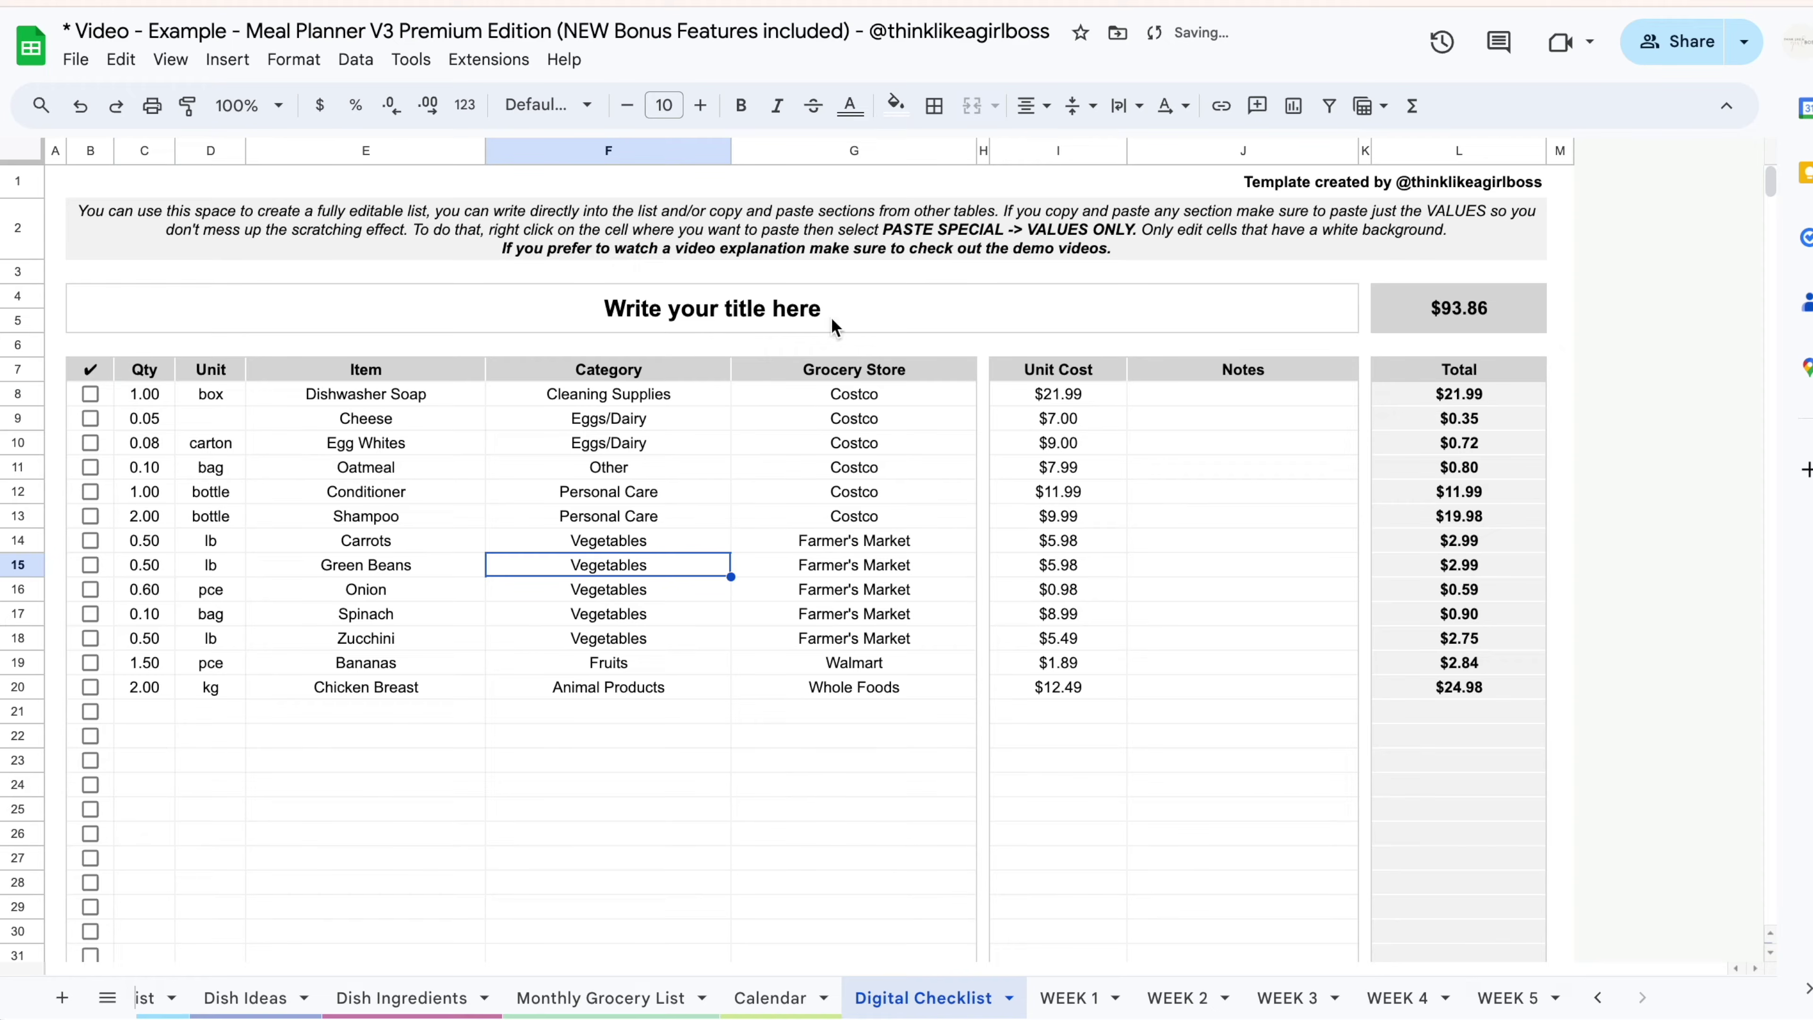
{"action": "left_click", "coordinate": [594, 998]}
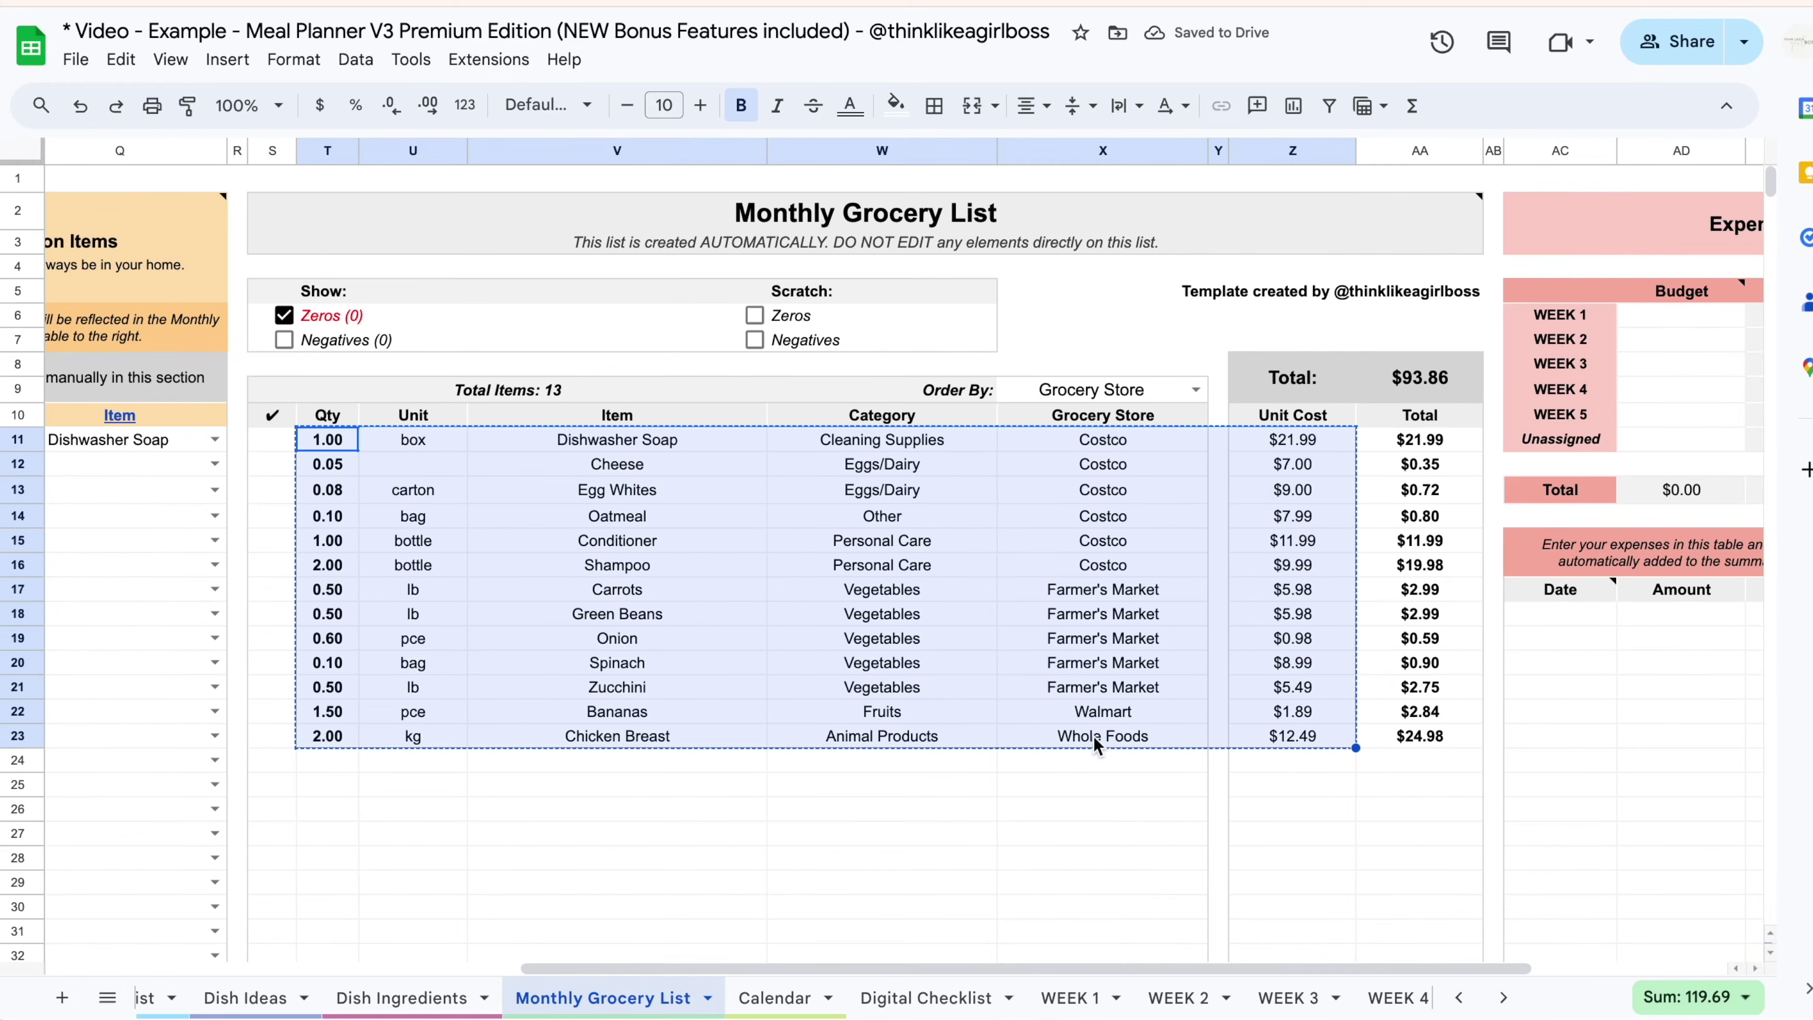
{"action": "left_click", "coordinate": [1217, 464]}
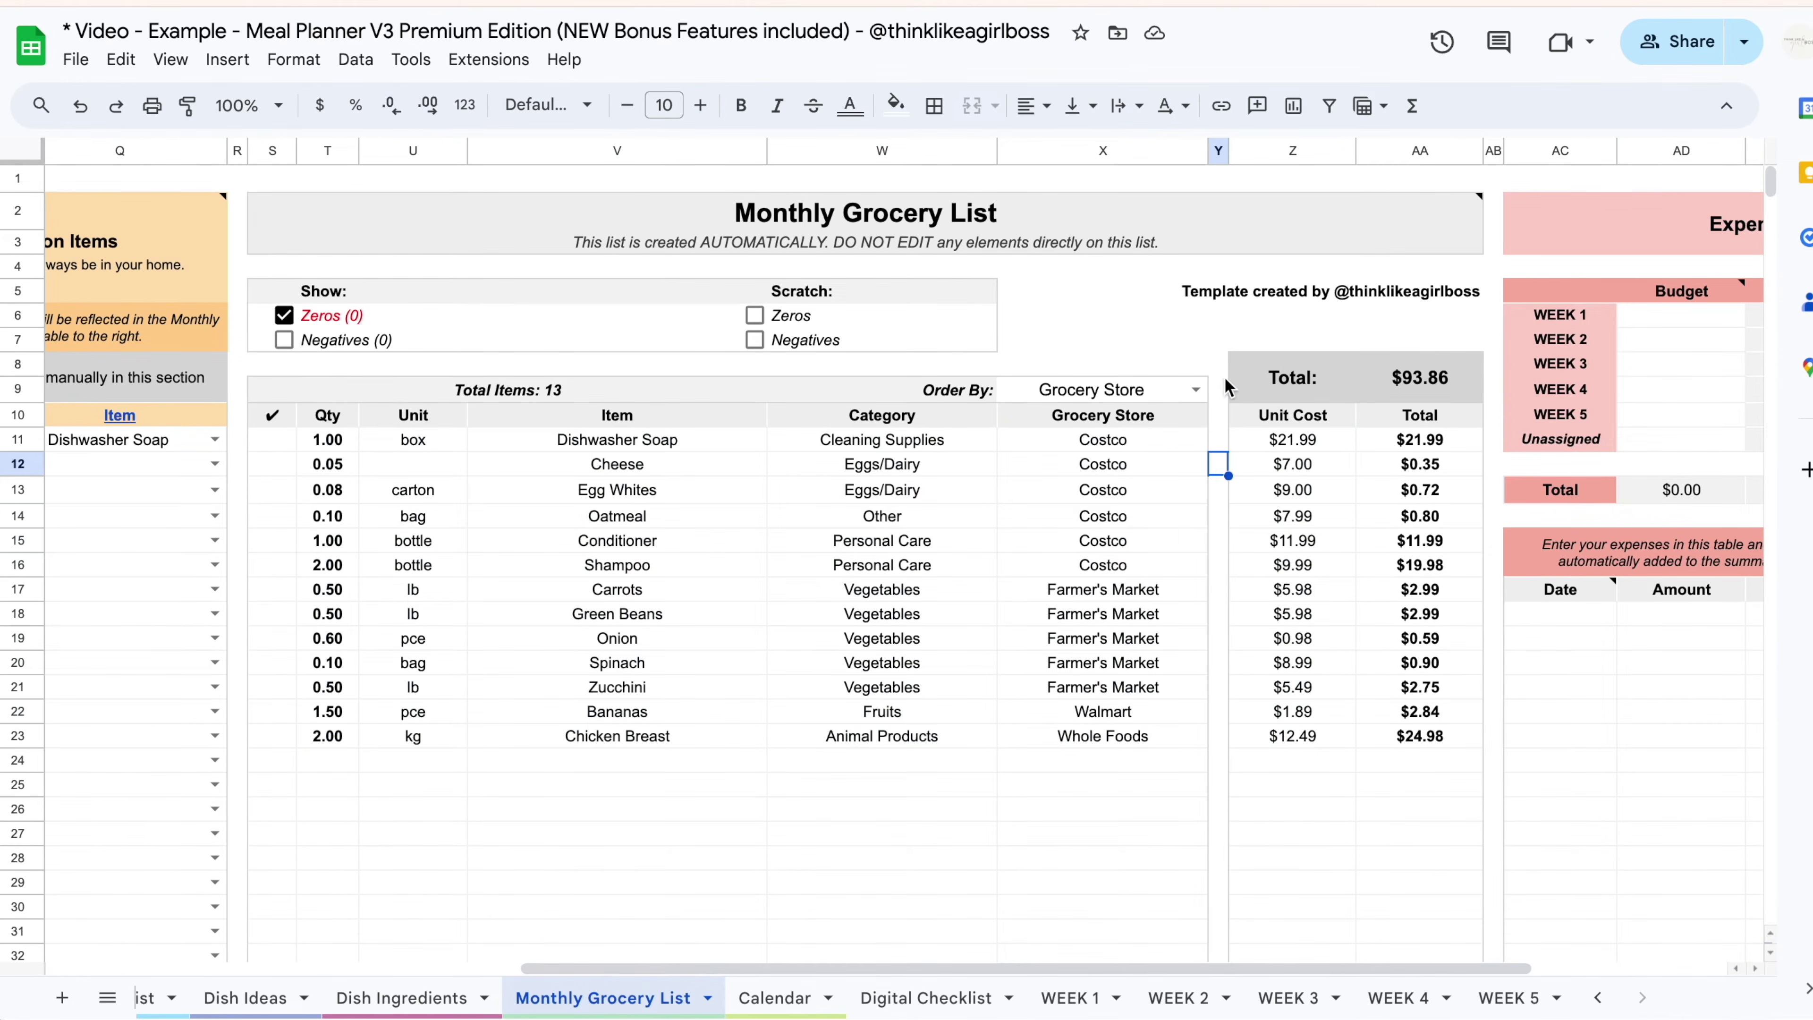
{"action": "left_click", "coordinate": [928, 996]}
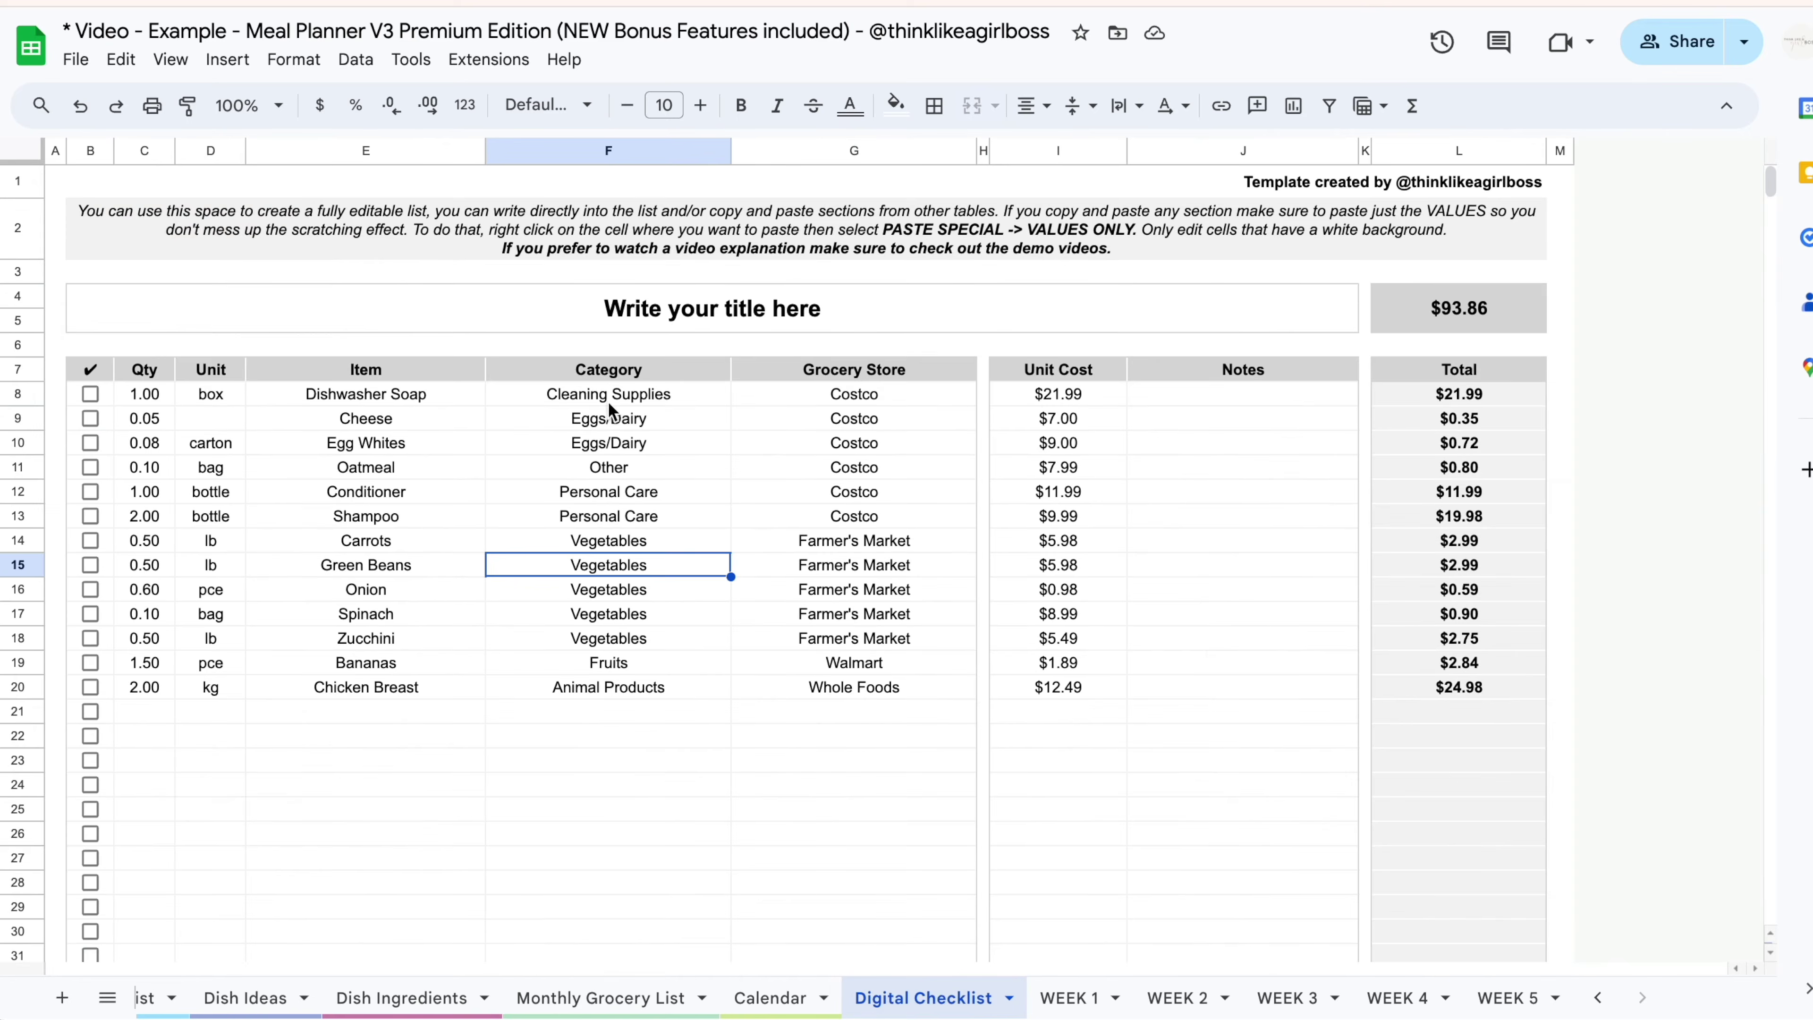
Set the unit cost of Conditioner on the Digital Checklist to $12.49.
{"action": "left_click", "coordinate": [1040, 496]}
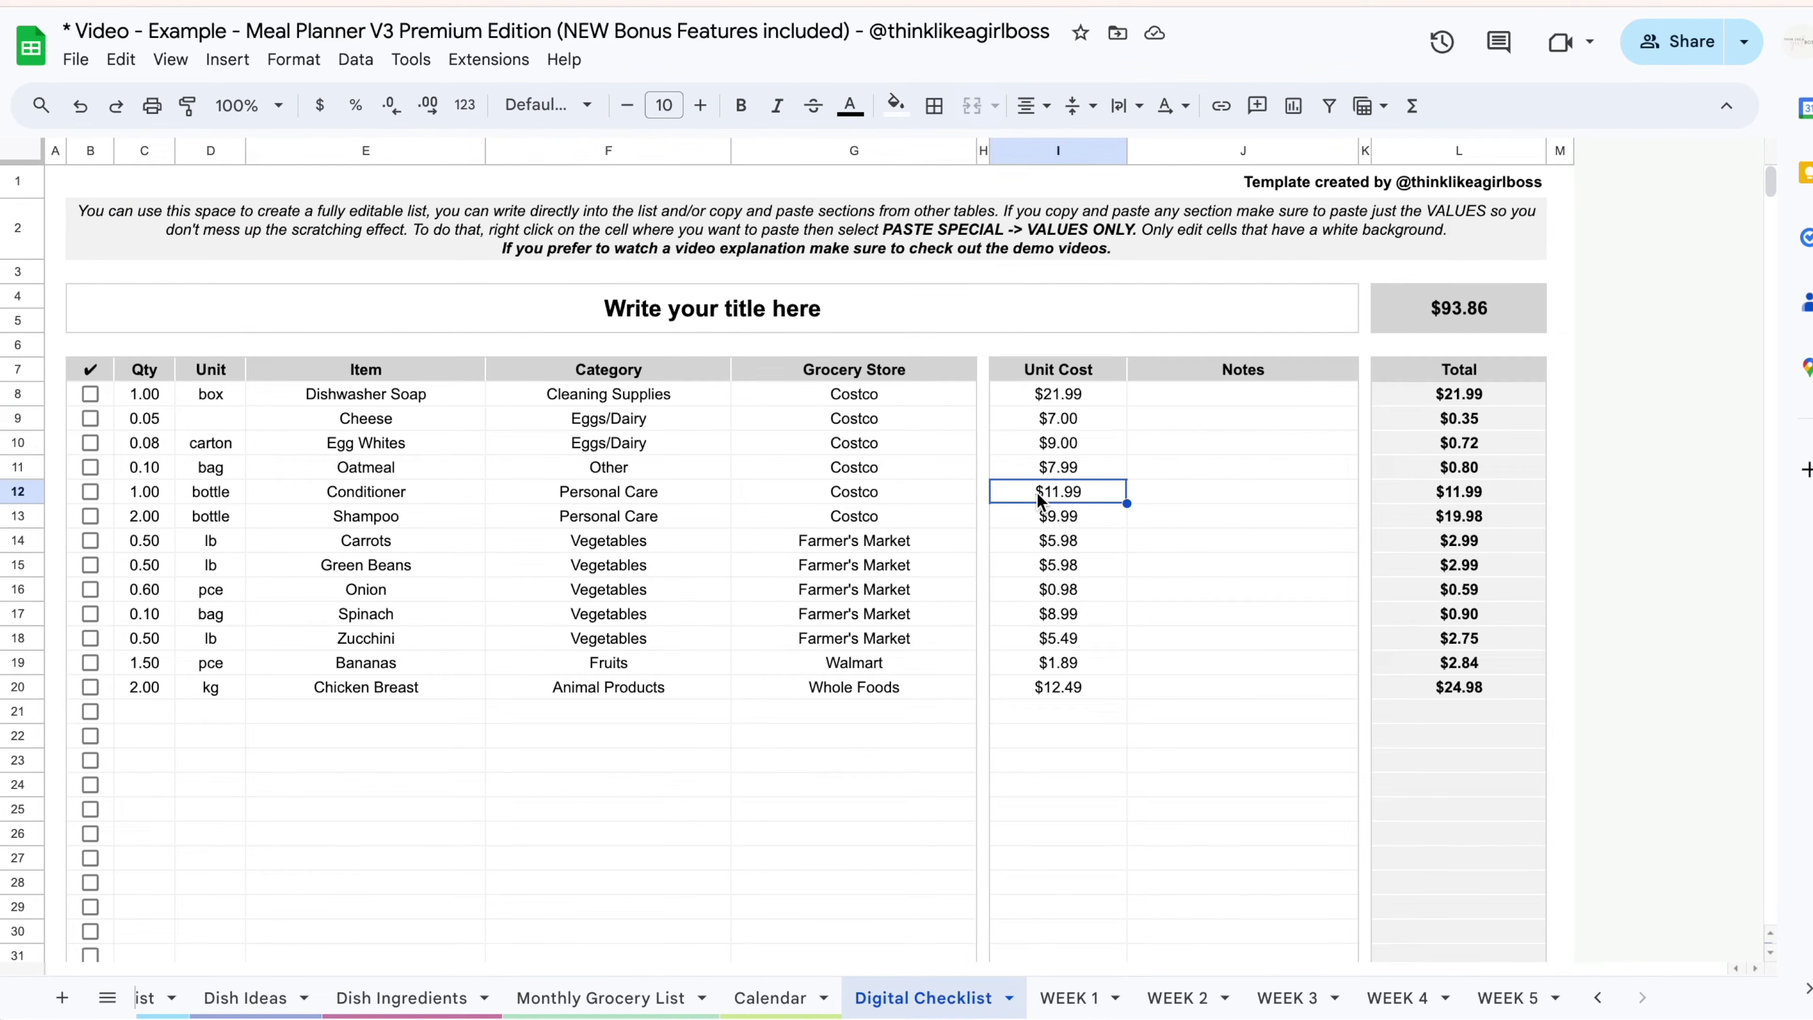
{"action": "type", "text": "12.49"}
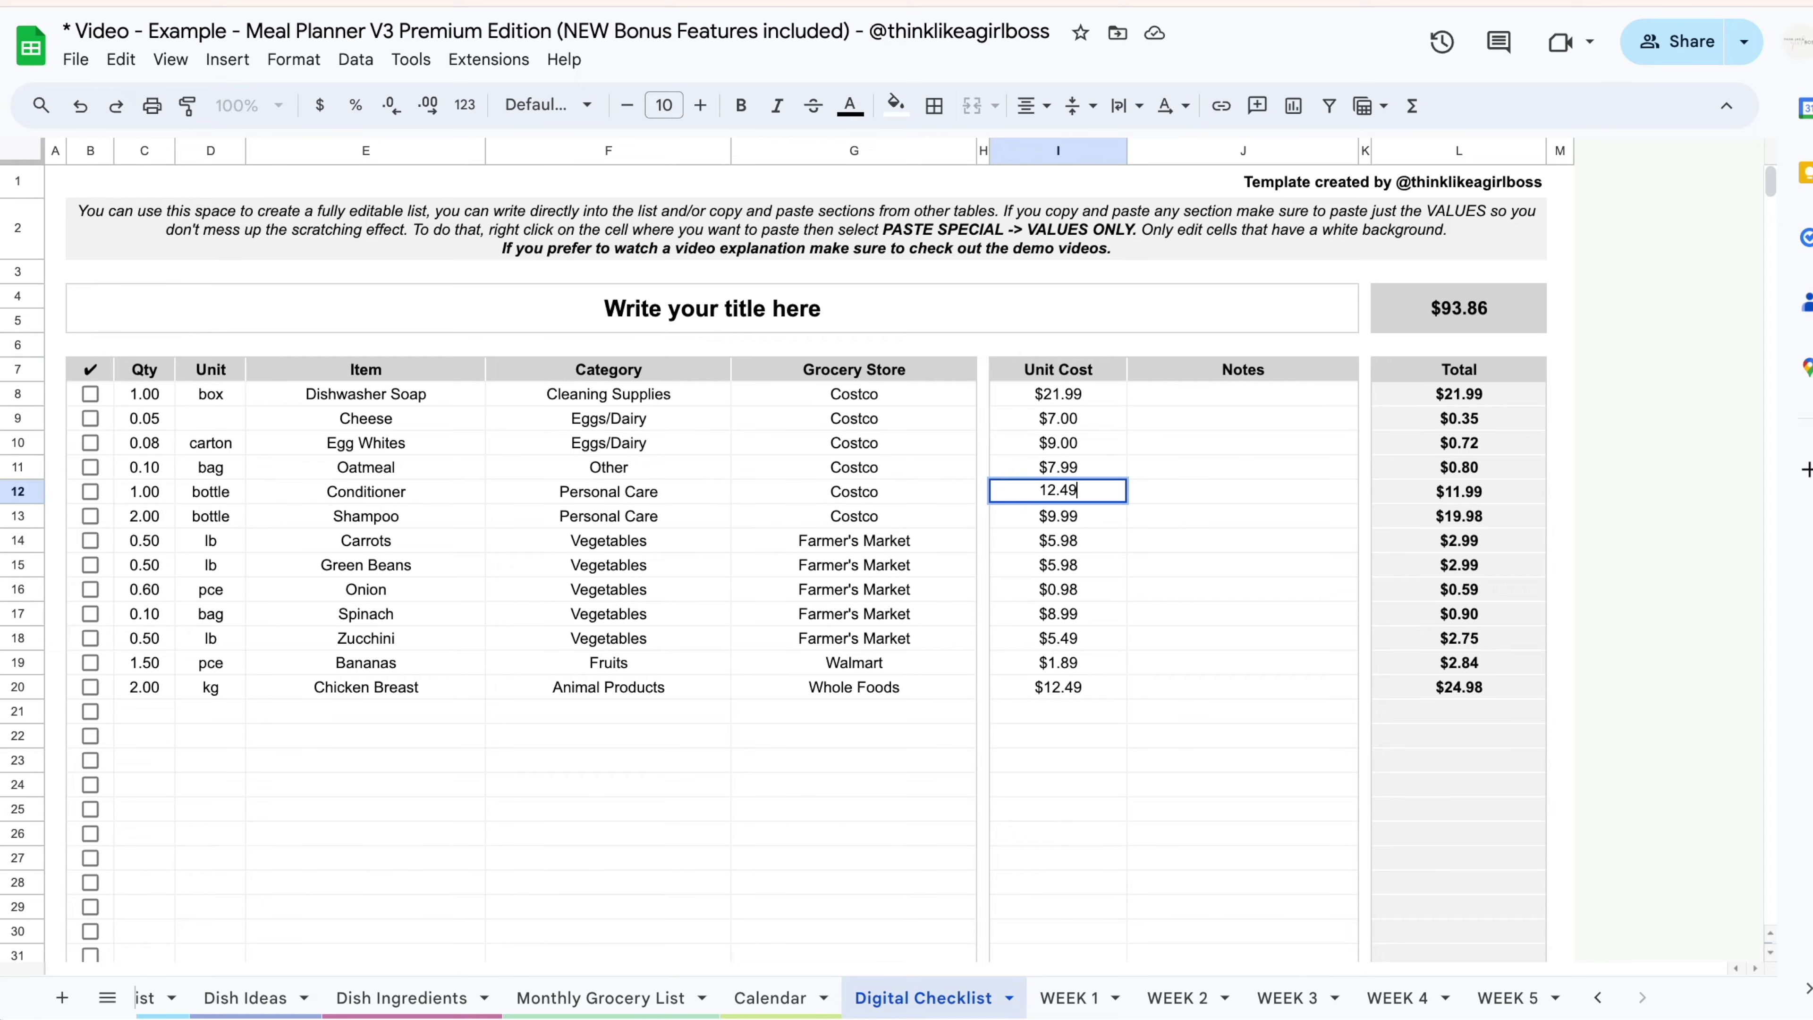
{"action": "key", "text": "Return"}
{"action": "left_click", "coordinate": [1058, 492]}
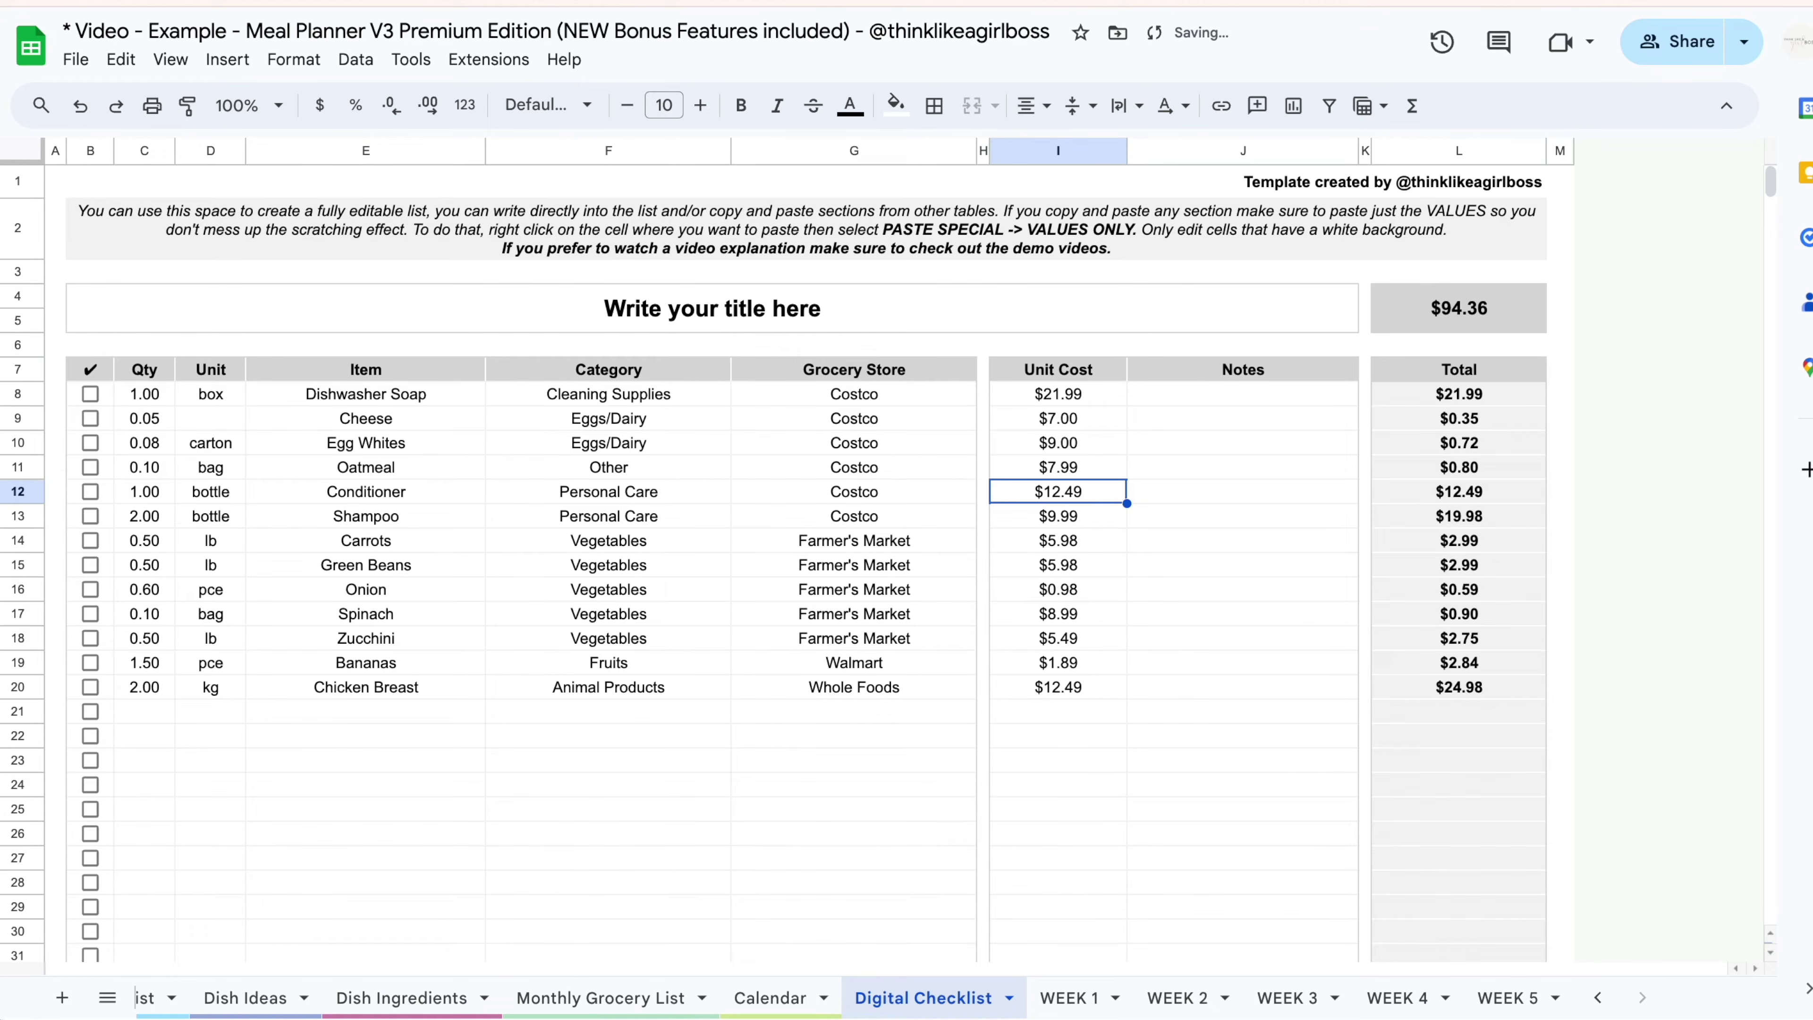
Change Conditioner's quantity to 2 and its grocery store to Walmart on the Digital Checklist.
{"action": "left_click", "coordinate": [144, 494]}
{"action": "type", "text": "2"}
{"action": "key", "text": "Return"}
{"action": "left_click", "coordinate": [854, 491]}
{"action": "type", "text": "Walmart"}
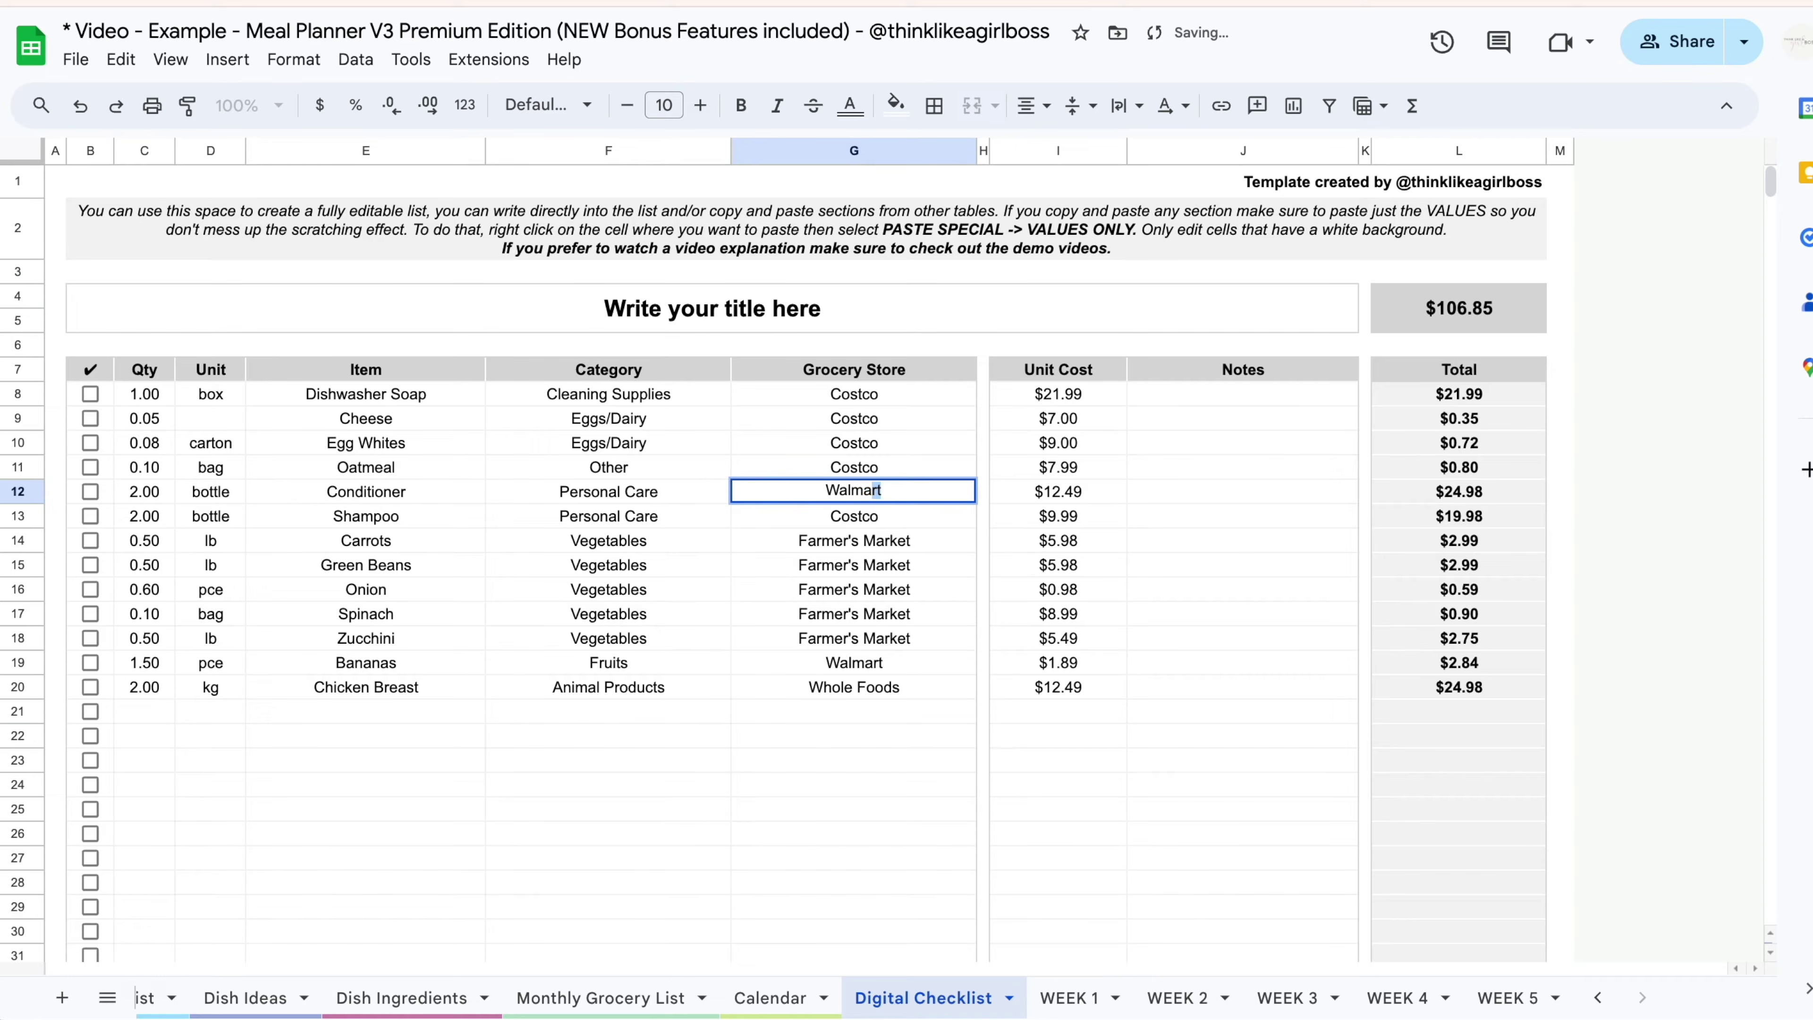
{"action": "key", "text": "Return"}
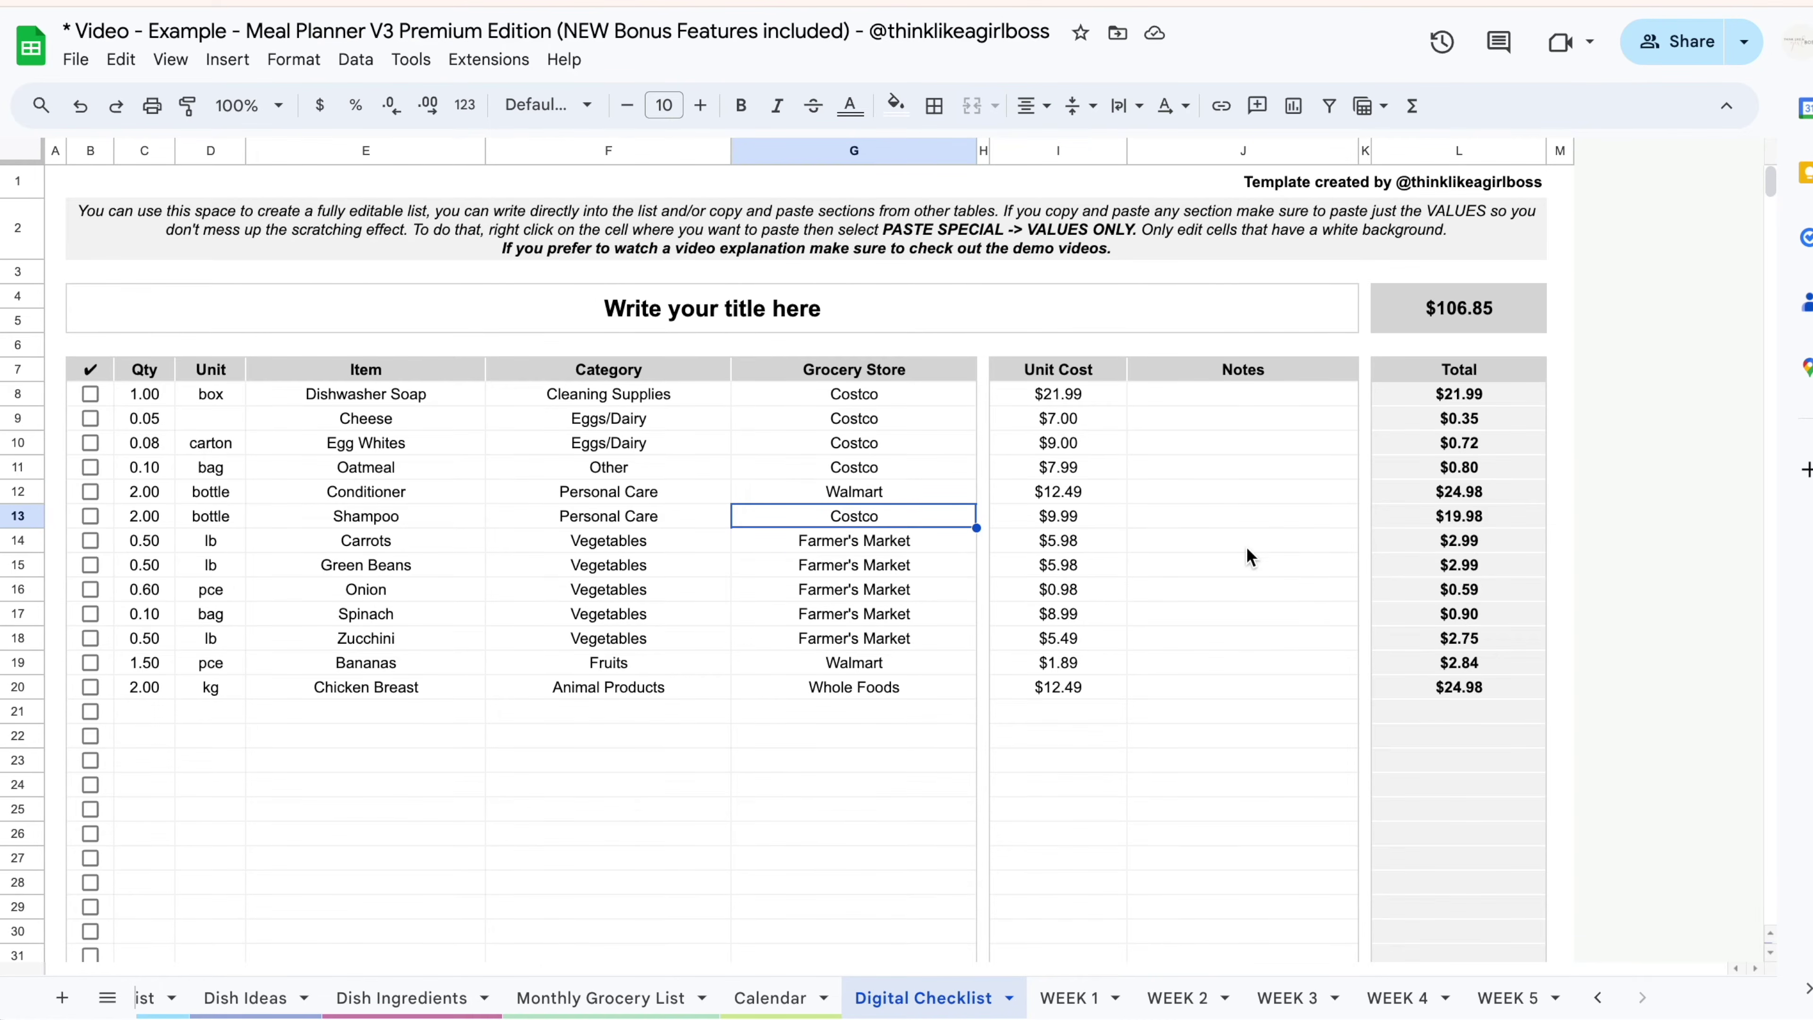
{"action": "left_click", "coordinate": [1076, 499]}
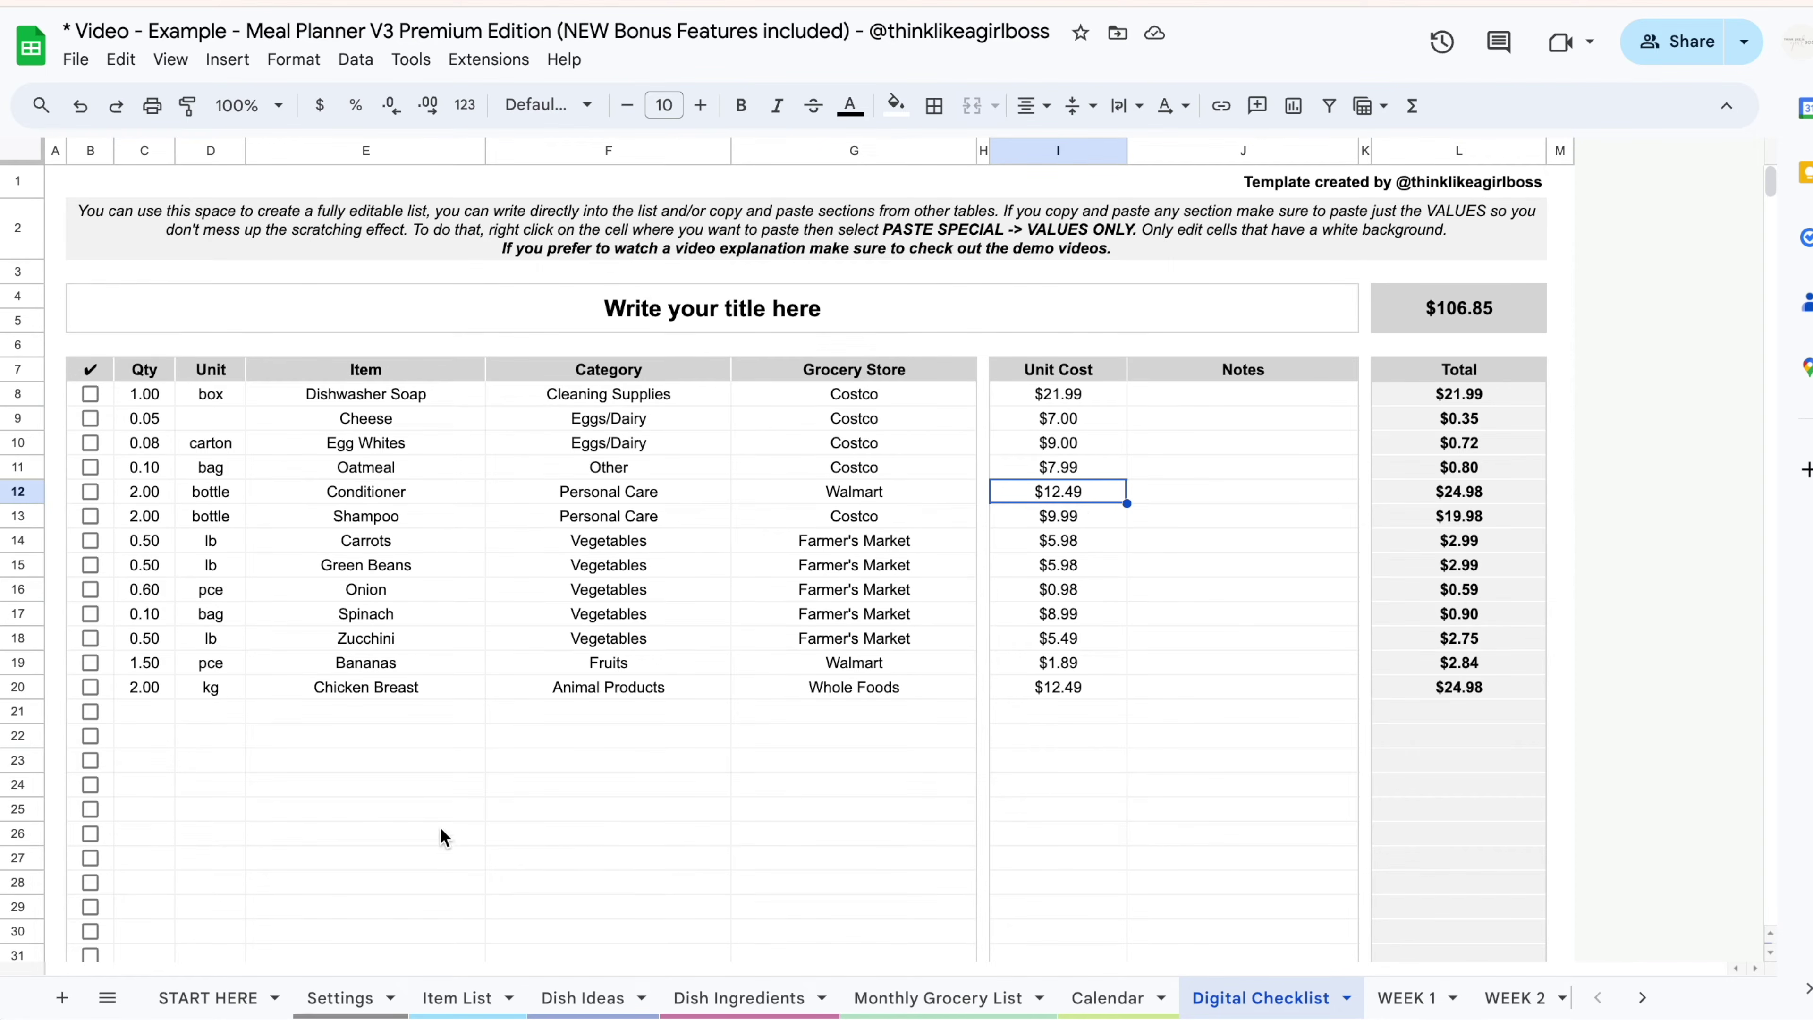
On the Item List sheet, clear the item entered in the Item Lookup field.
{"action": "left_click", "coordinate": [451, 1001]}
{"action": "scroll", "coordinate": [926, 671], "scroll_direction": "left", "scroll_amount": 3}
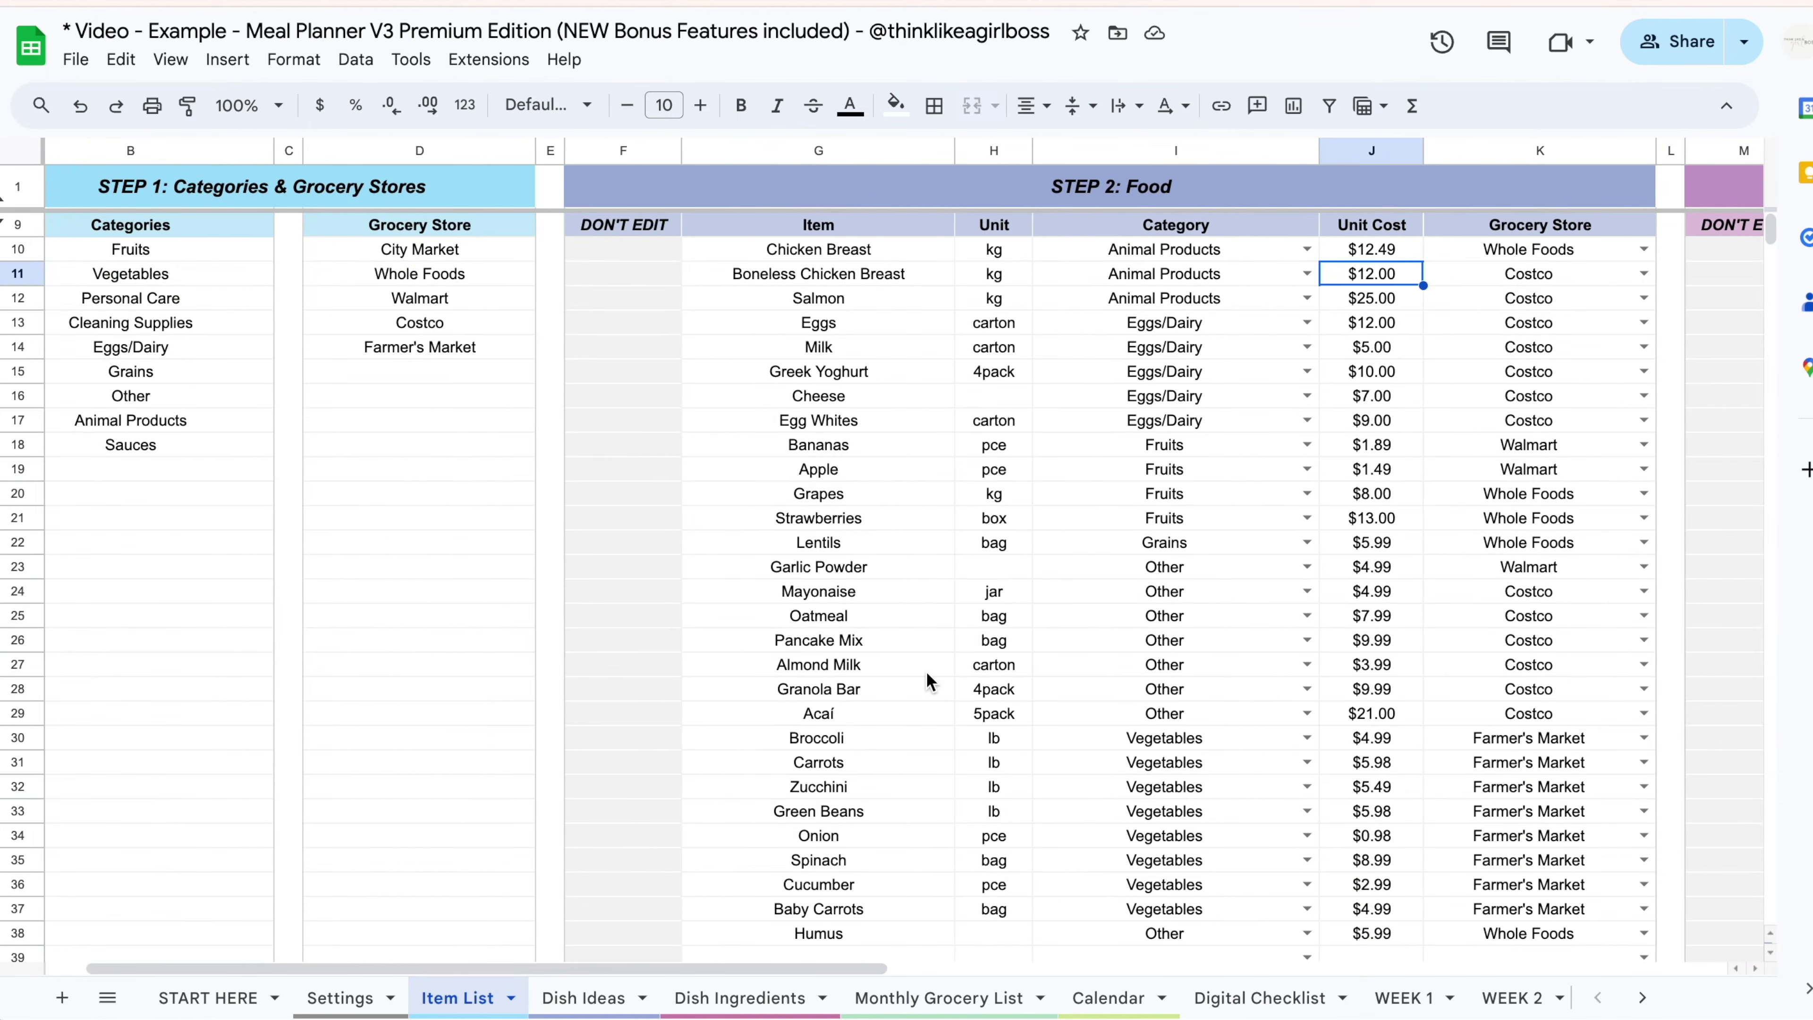
{"action": "scroll", "coordinate": [926, 671], "scroll_direction": "right", "scroll_amount": 5}
{"action": "scroll", "coordinate": [927, 671], "scroll_direction": "right", "scroll_amount": 5}
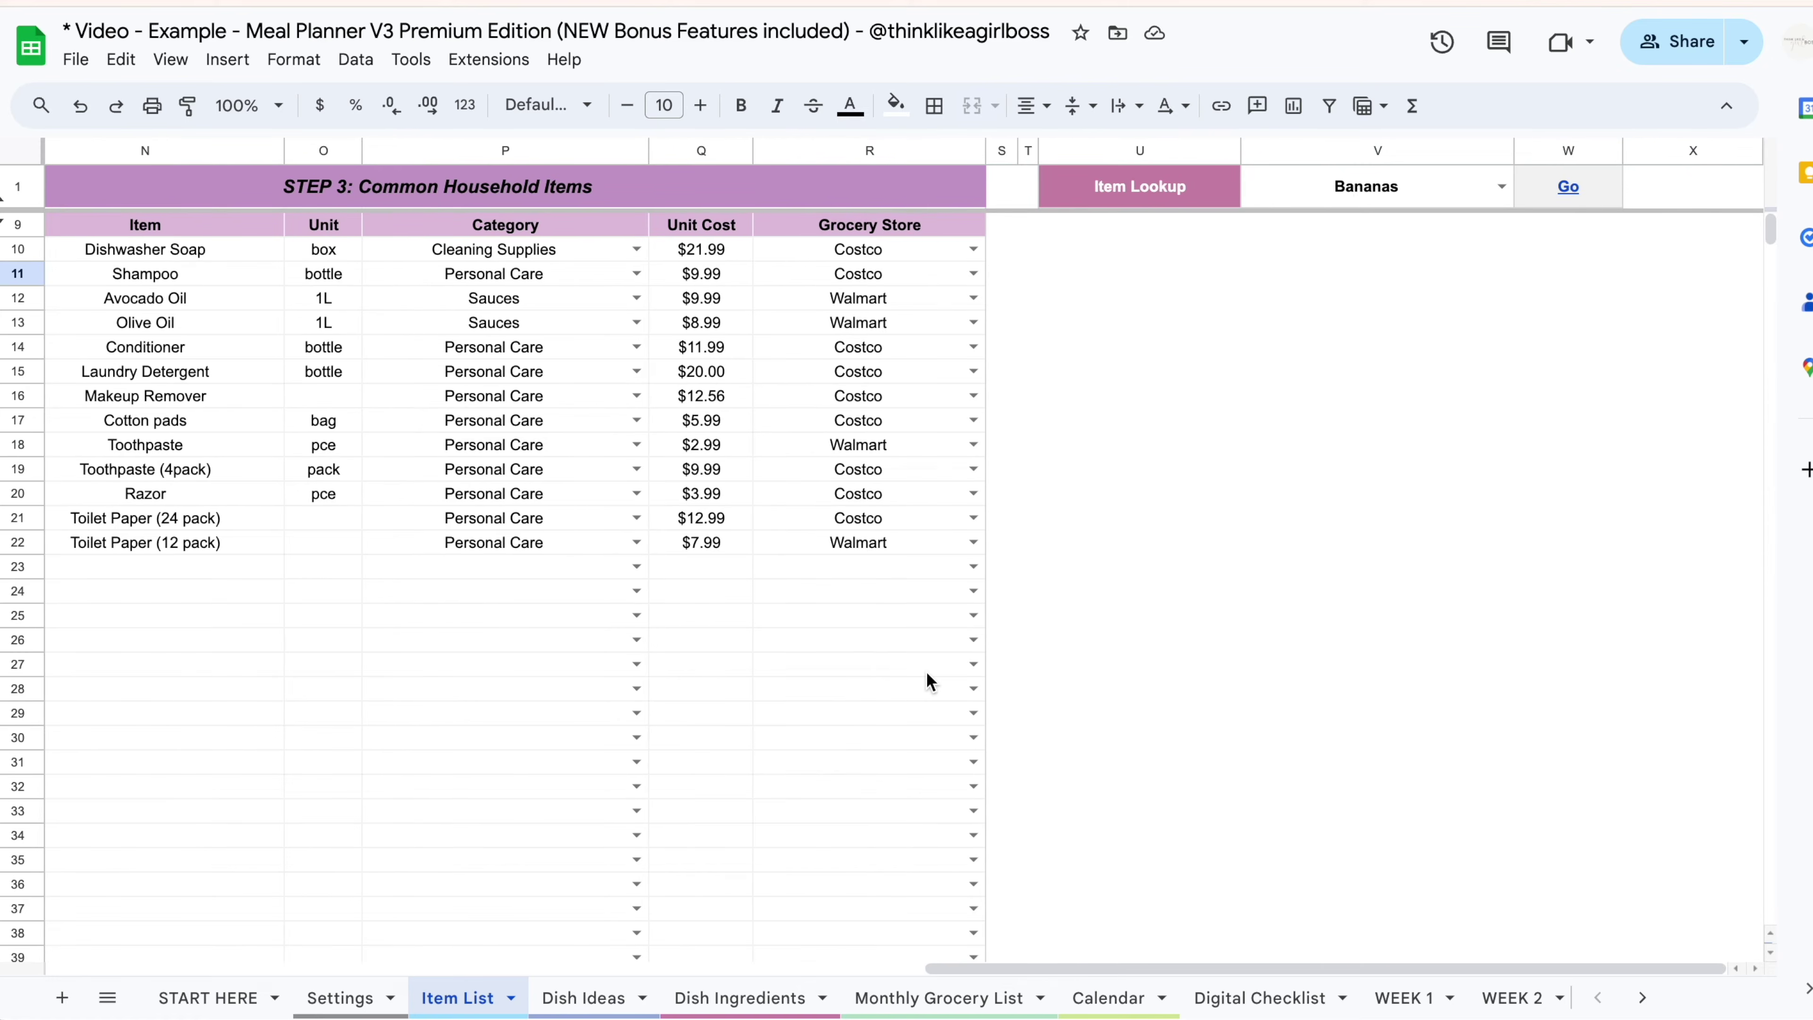
{"action": "left_click", "coordinate": [1354, 192]}
{"action": "key", "text": "Delete"}
{"action": "left_click", "coordinate": [1555, 369]}
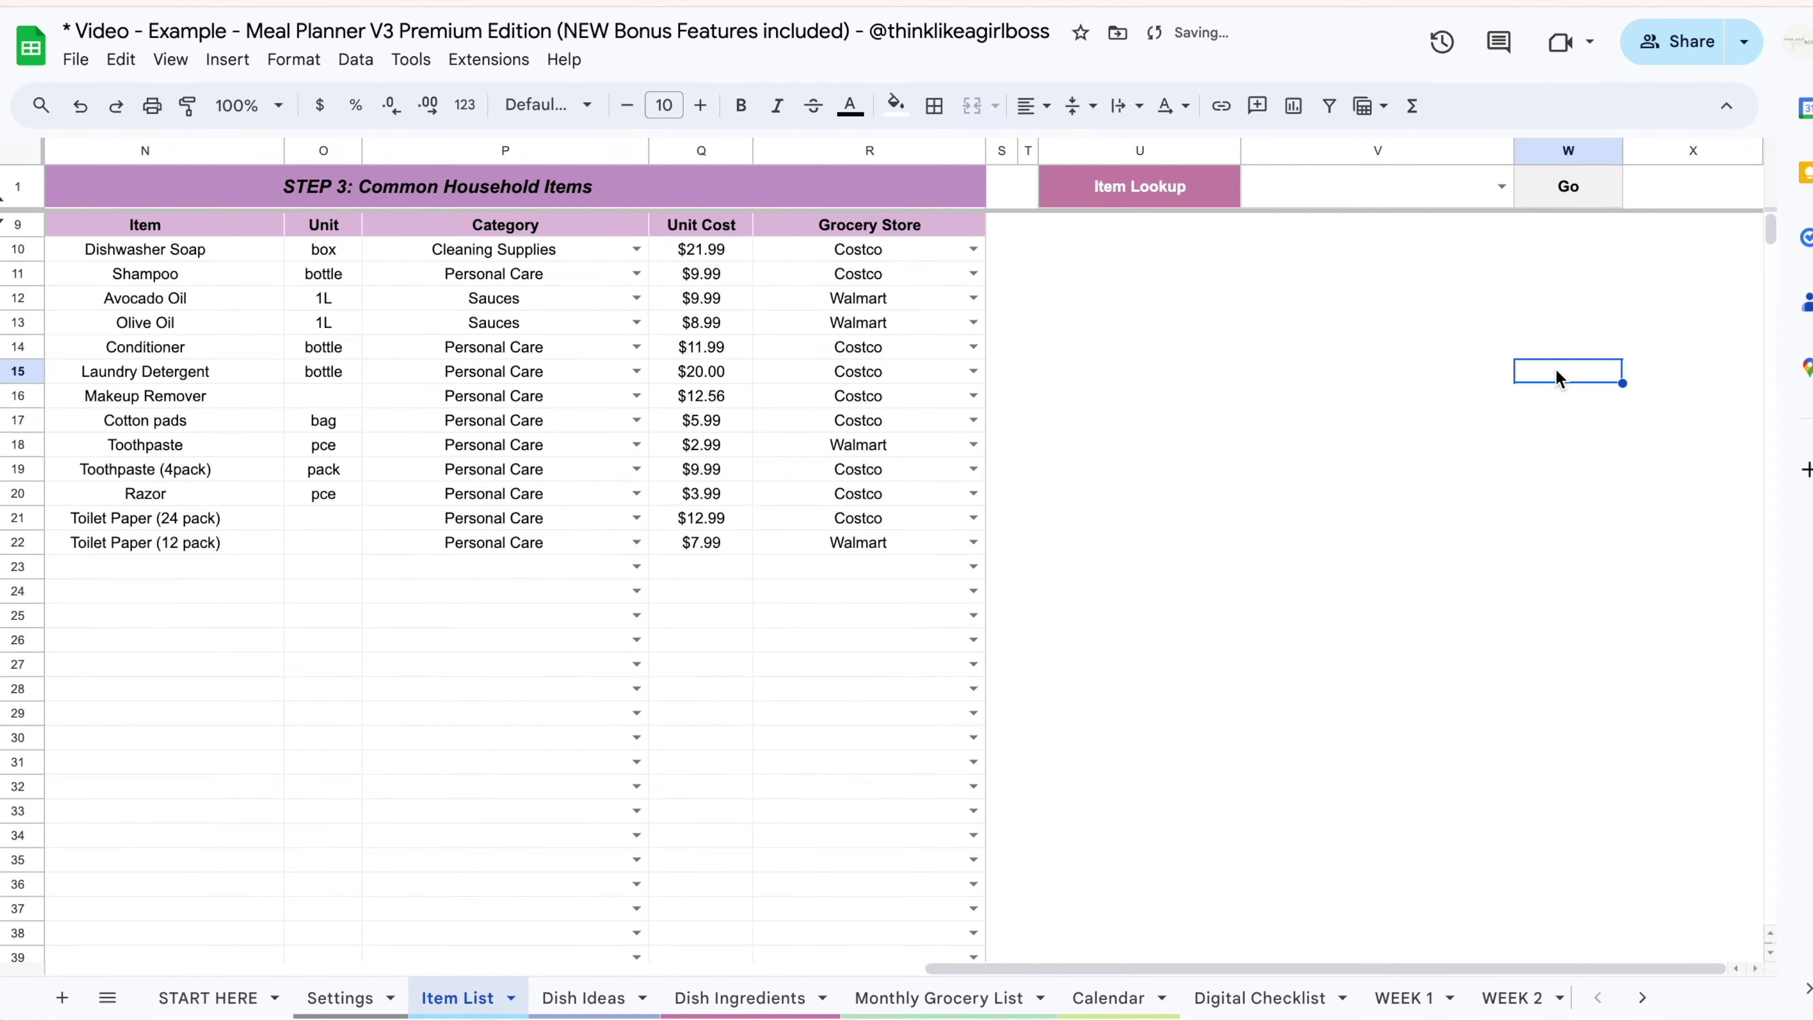
Examine the items offered by the Item Lookup and compare them with the Food and Common Household Items tables.
{"action": "left_click", "coordinate": [1388, 189]}
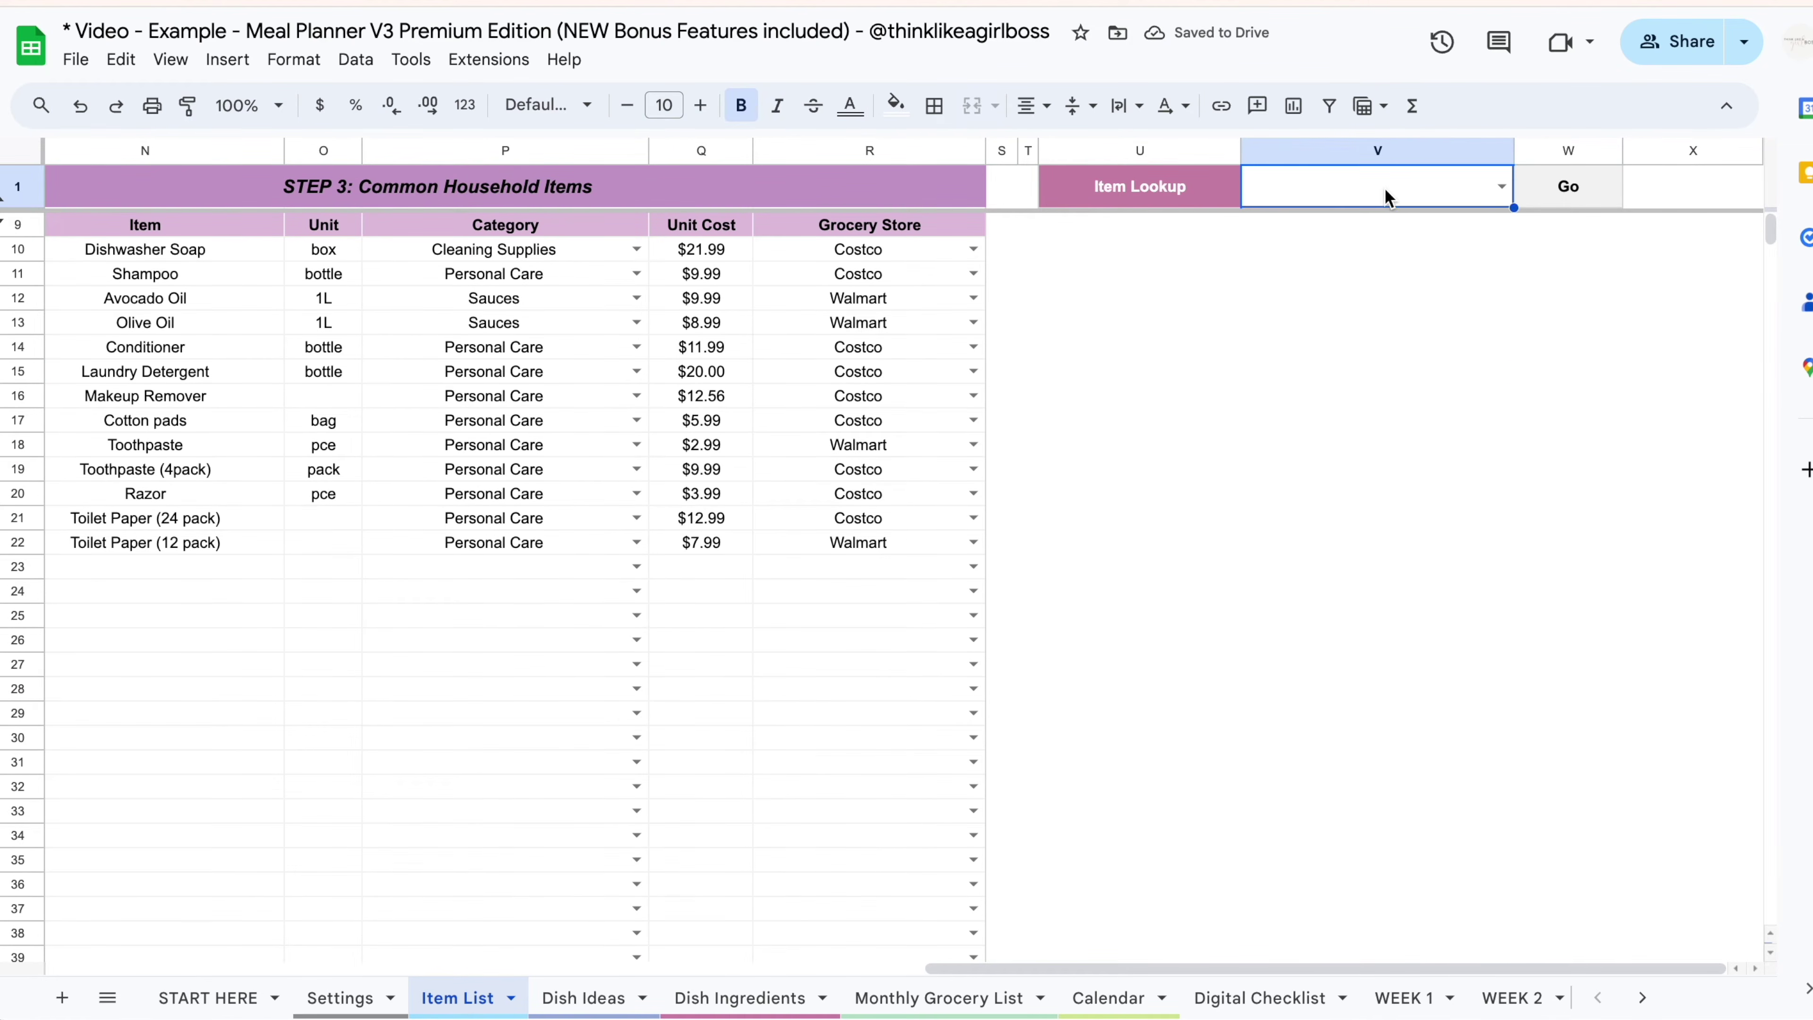
{"action": "left_click", "coordinate": [1501, 187]}
{"action": "scroll", "coordinate": [1404, 696], "scroll_direction": "down", "scroll_amount": 8}
{"action": "scroll", "coordinate": [1400, 697], "scroll_direction": "up", "scroll_amount": 8}
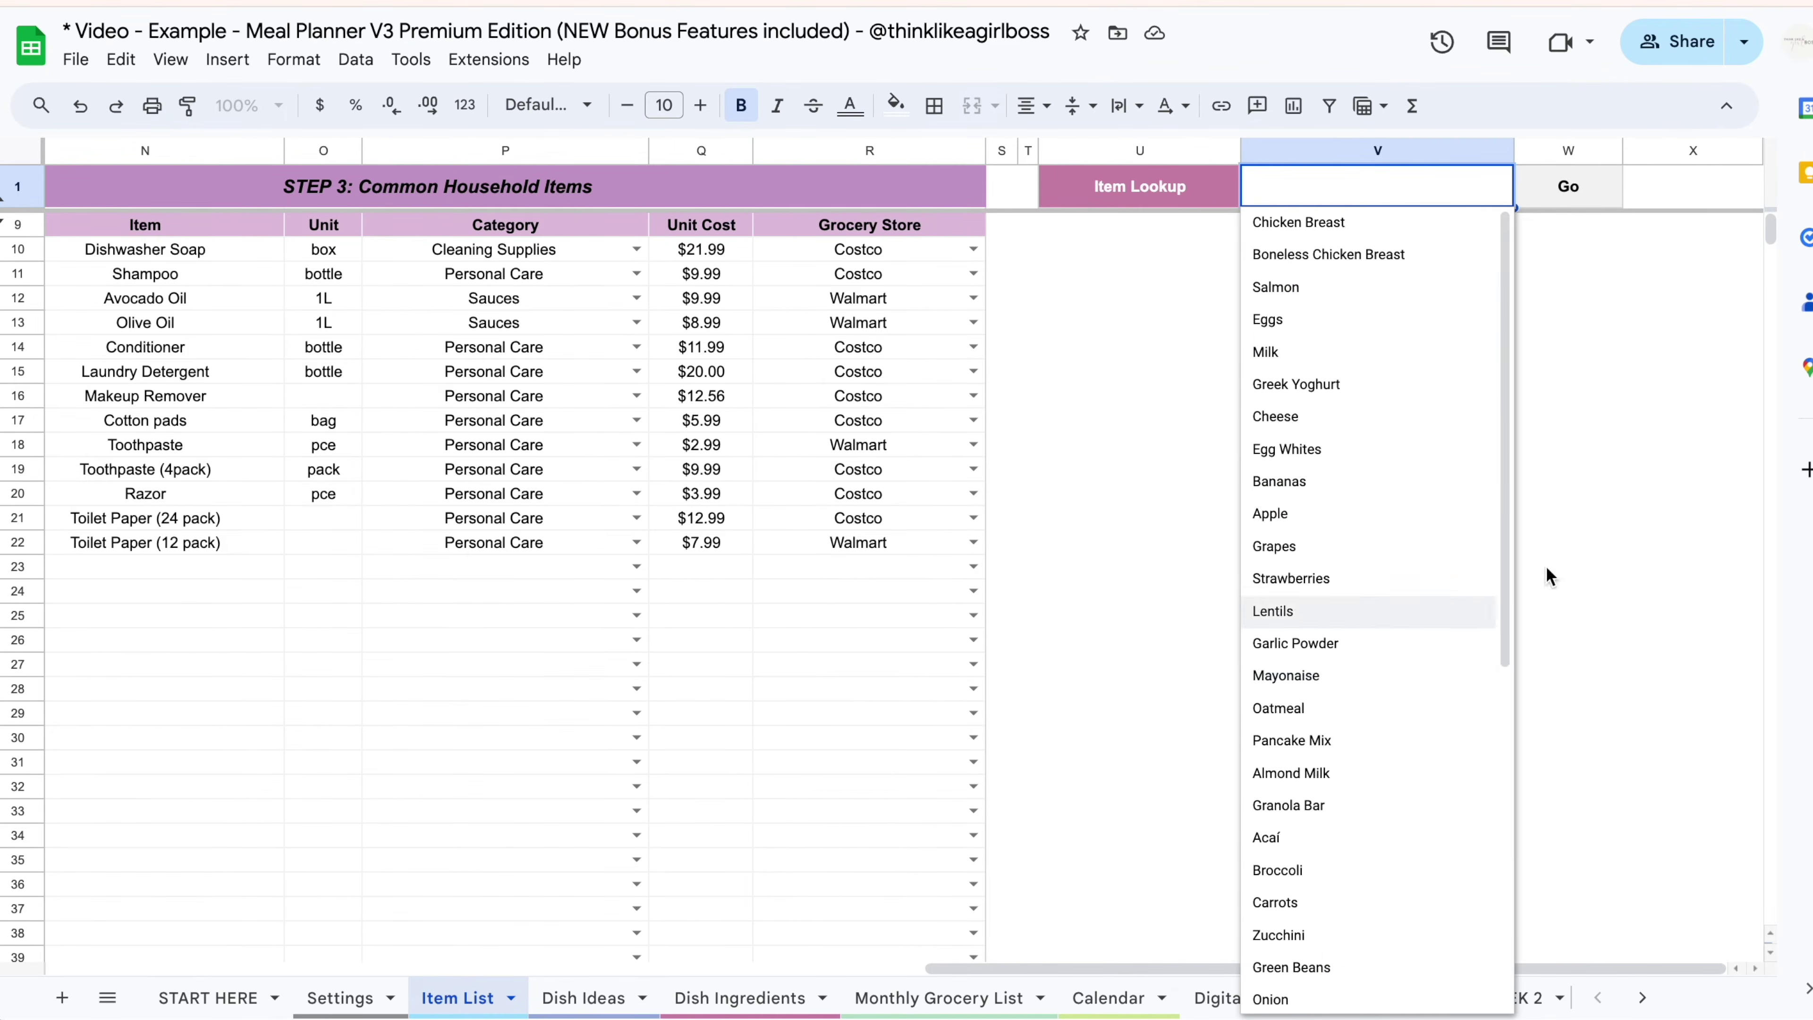
{"action": "left_click", "coordinate": [1556, 494]}
{"action": "scroll", "coordinate": [478, 543], "scroll_direction": "left", "scroll_amount": 6}
{"action": "scroll", "coordinate": [474, 546], "scroll_direction": "left", "scroll_amount": 4}
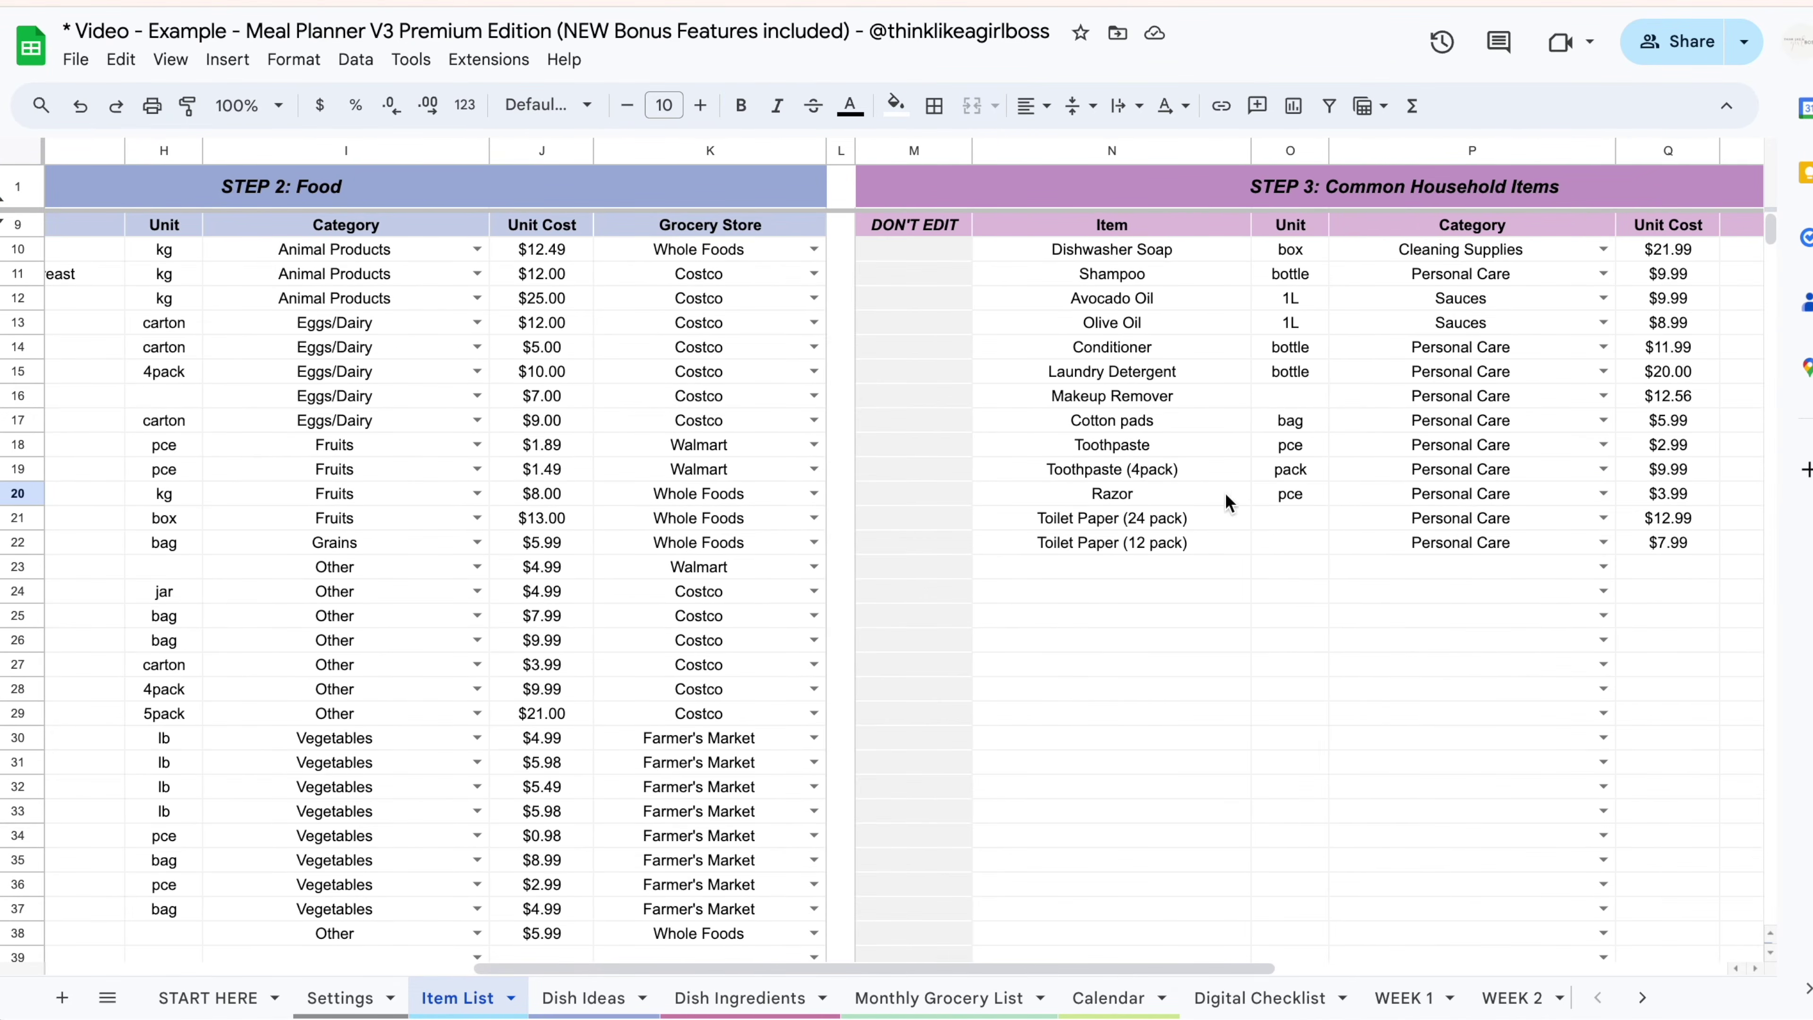
{"action": "scroll", "coordinate": [1247, 532], "scroll_direction": "right", "scroll_amount": 12}
{"action": "left_click", "coordinate": [1501, 187]}
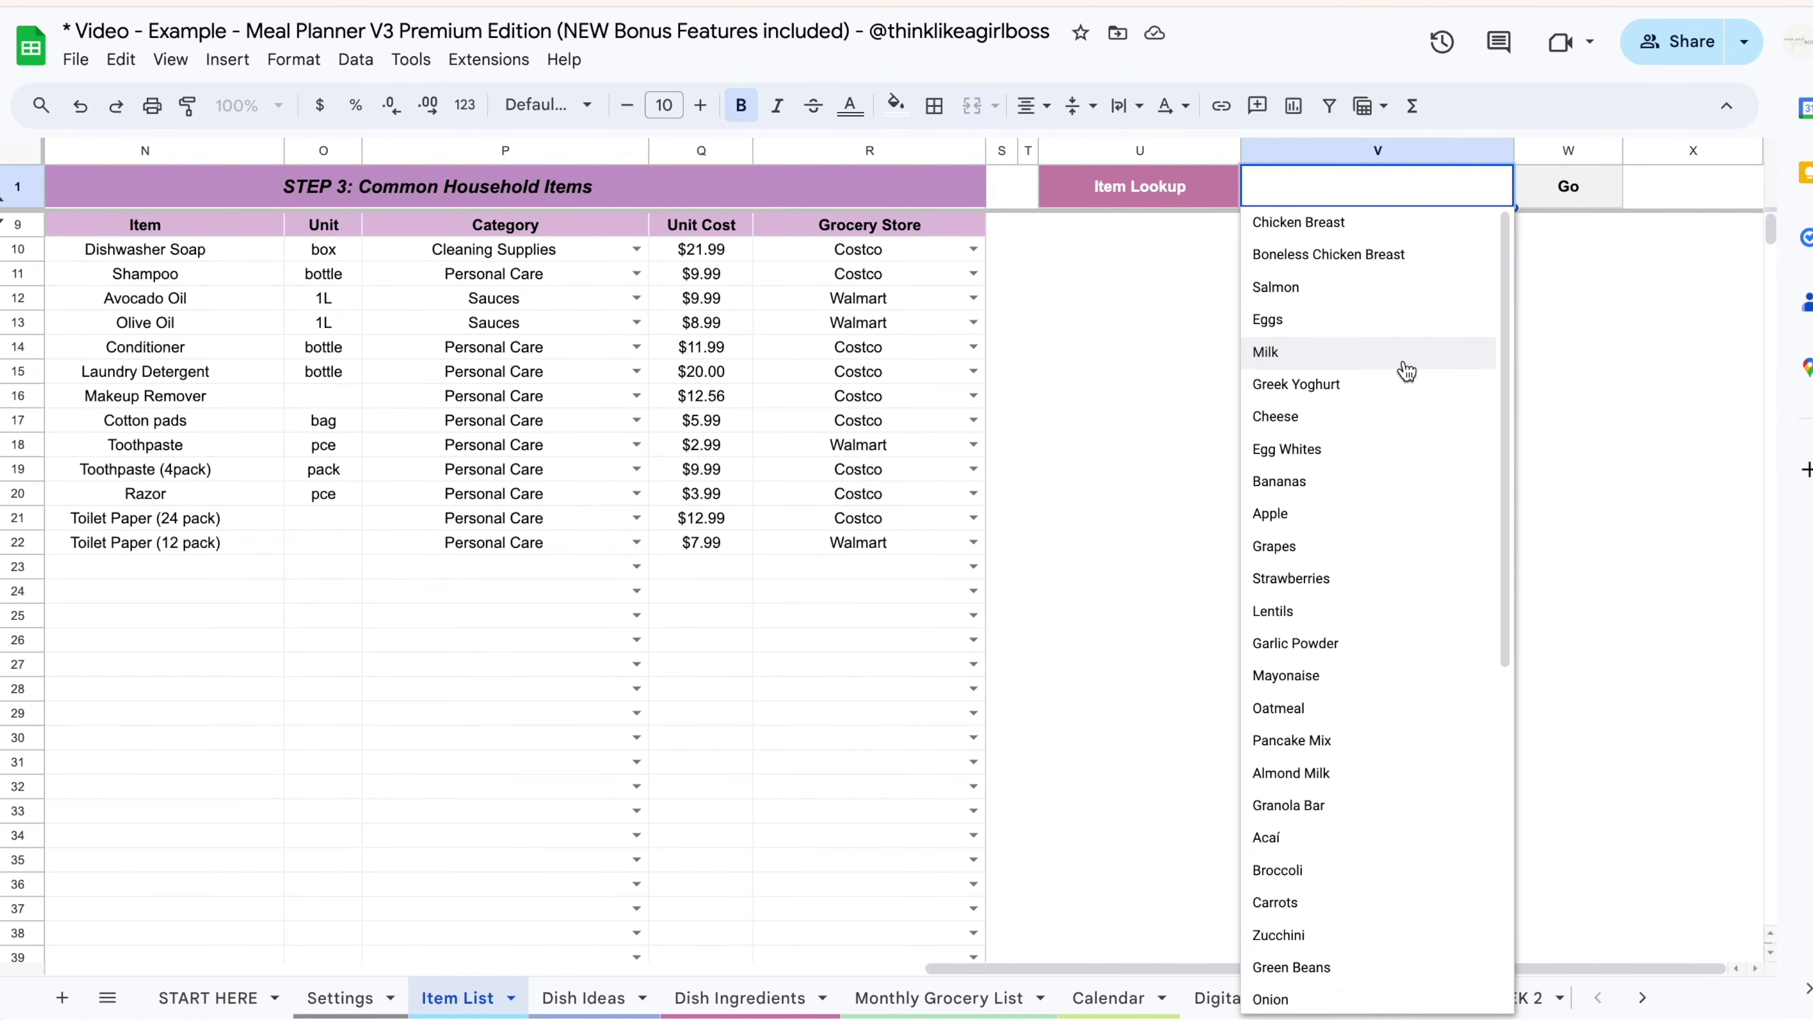
{"action": "left_click", "coordinate": [1643, 332]}
Look up Bananas with the Item Lookup and follow its link to the entry in the Food table.
{"action": "left_click", "coordinate": [1422, 204]}
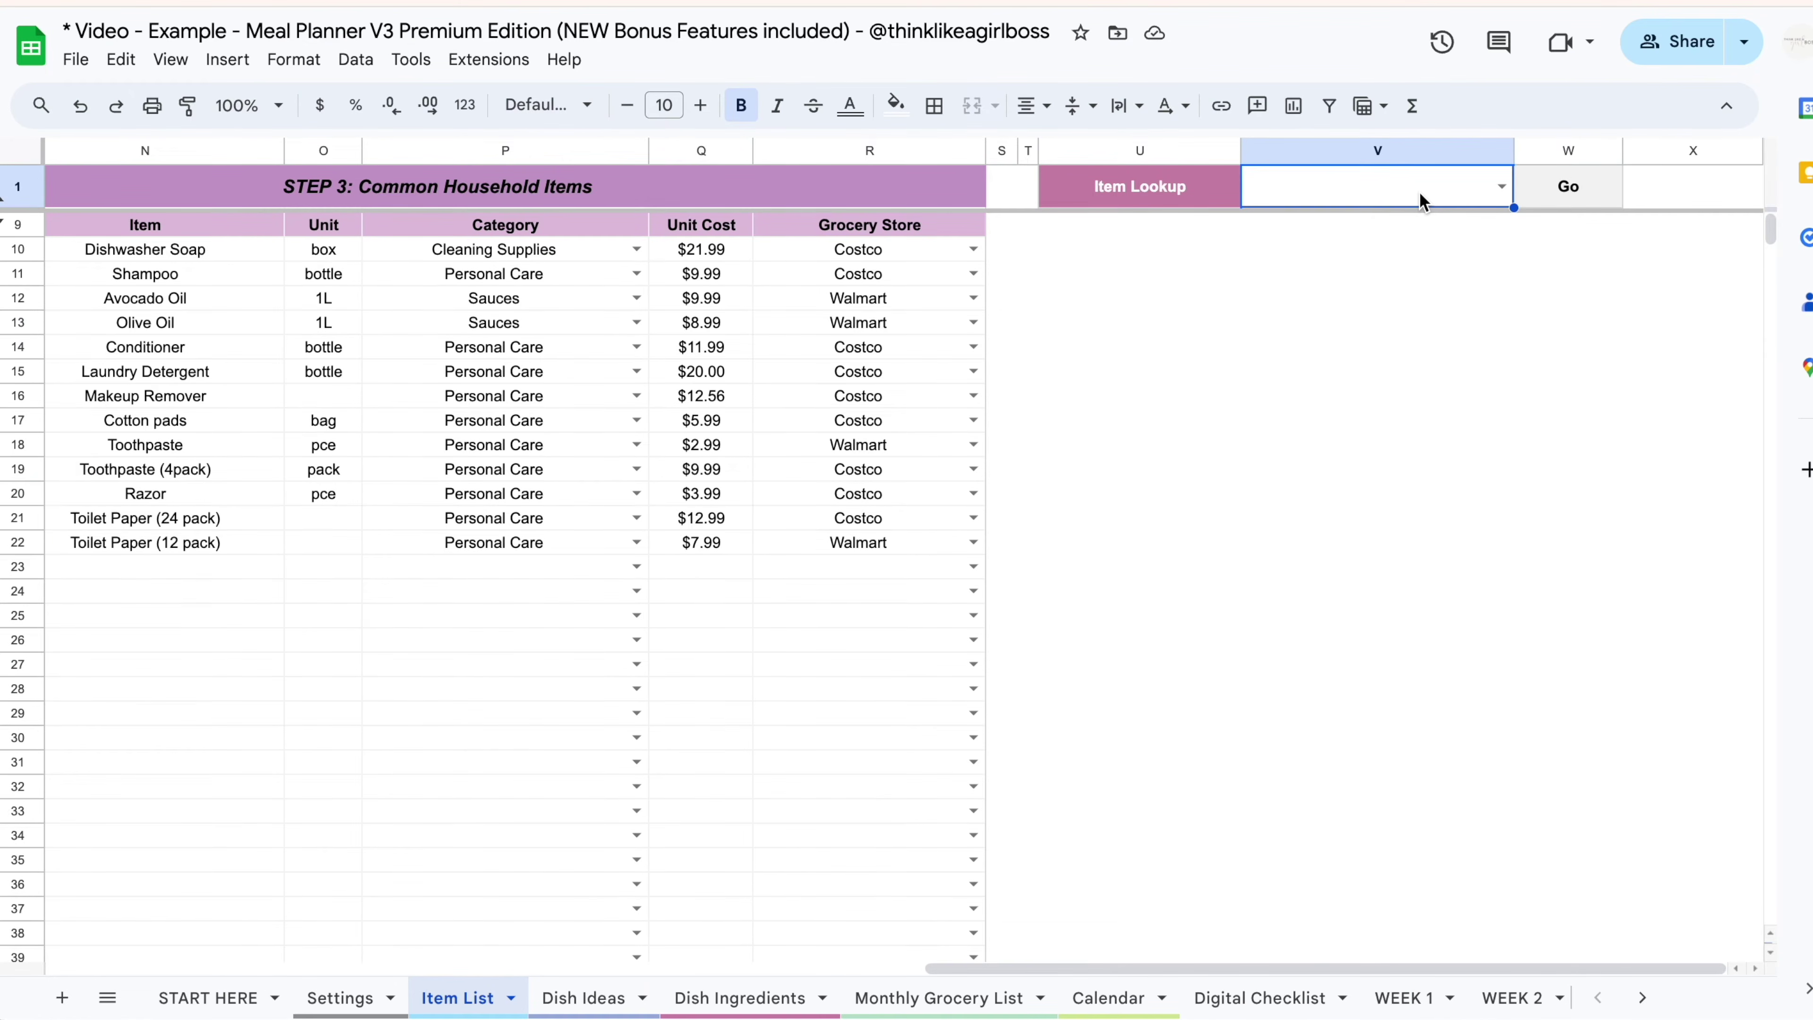
{"action": "type", "text": "ban"}
{"action": "key", "text": "Return"}
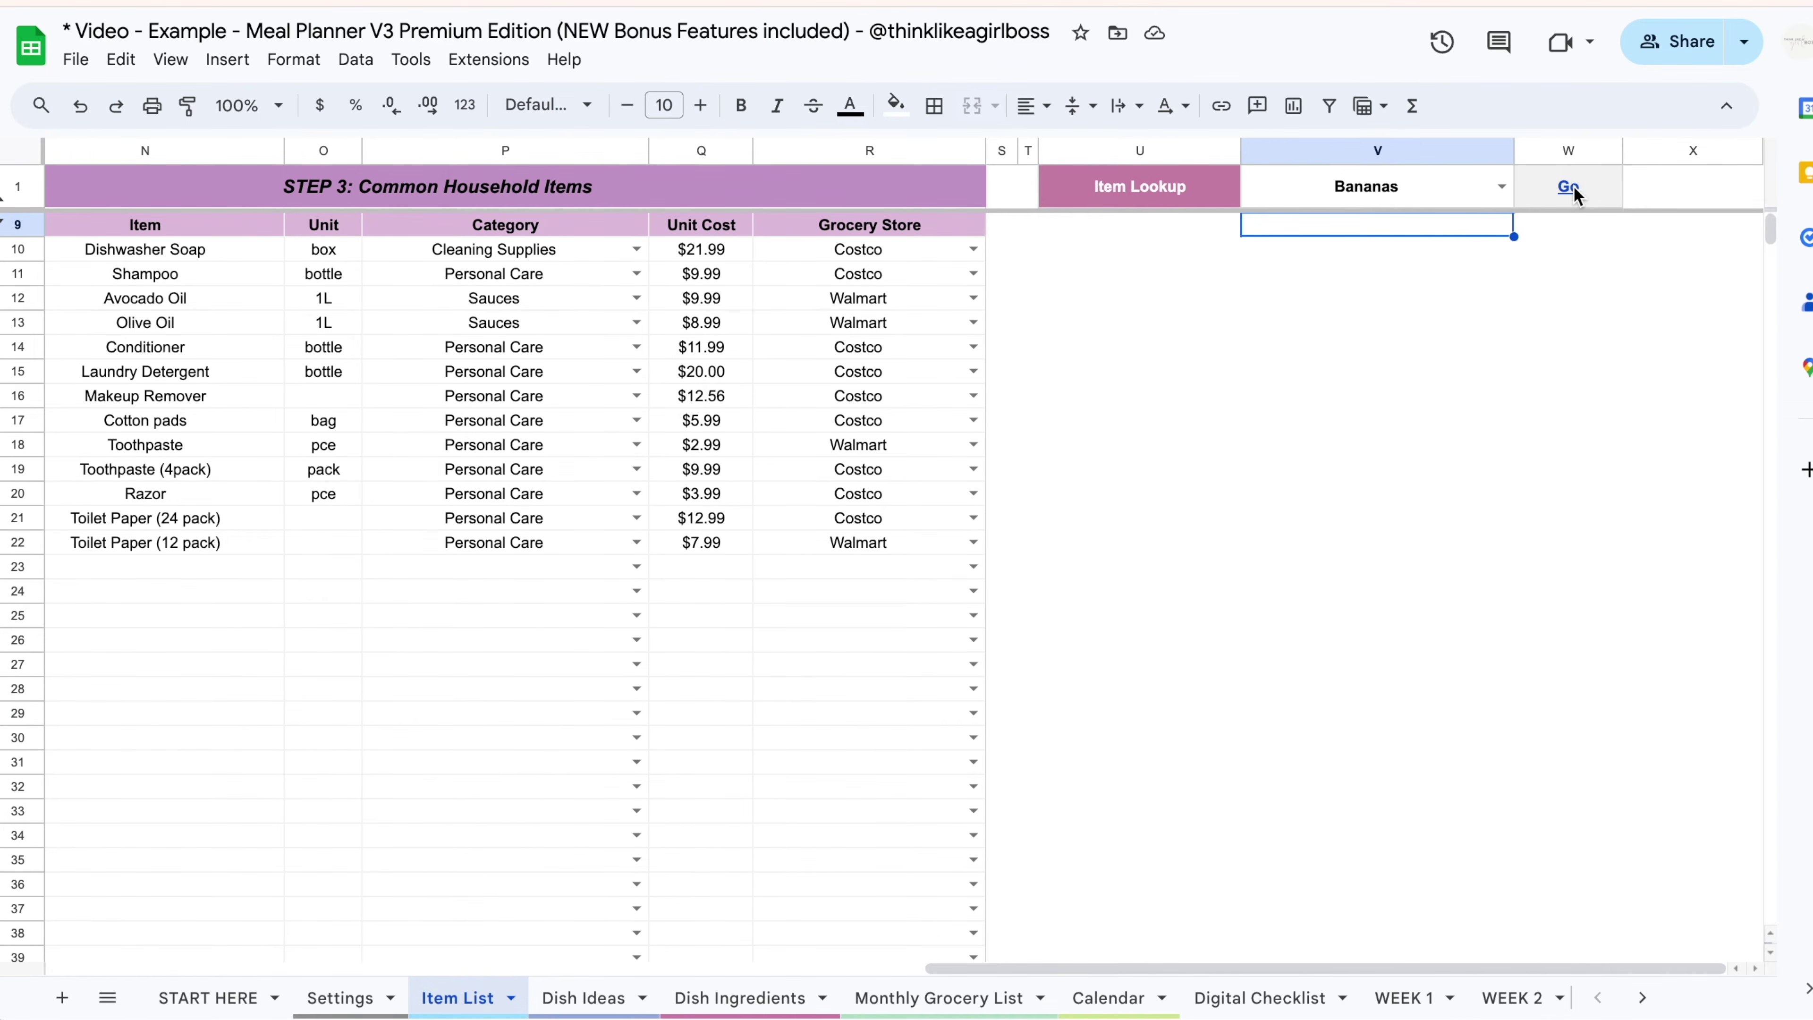
{"action": "mouse_move", "coordinate": [1574, 186]}
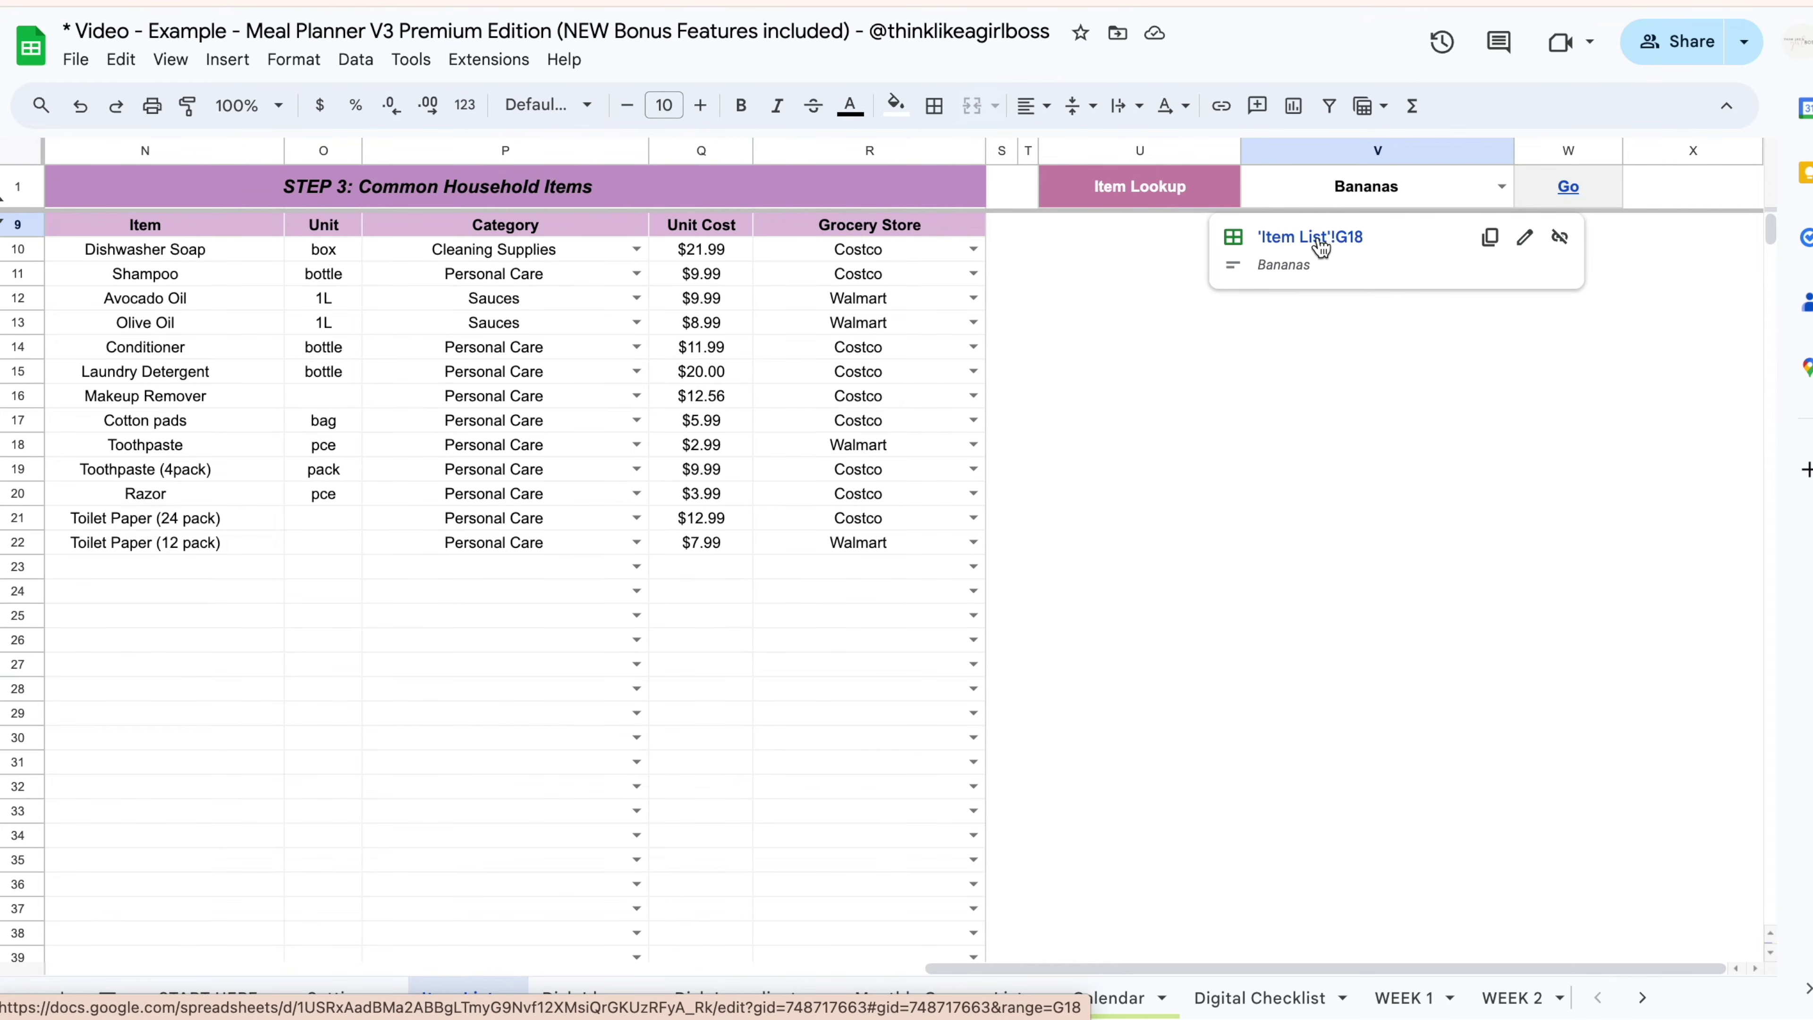
{"action": "left_click", "coordinate": [1359, 247]}
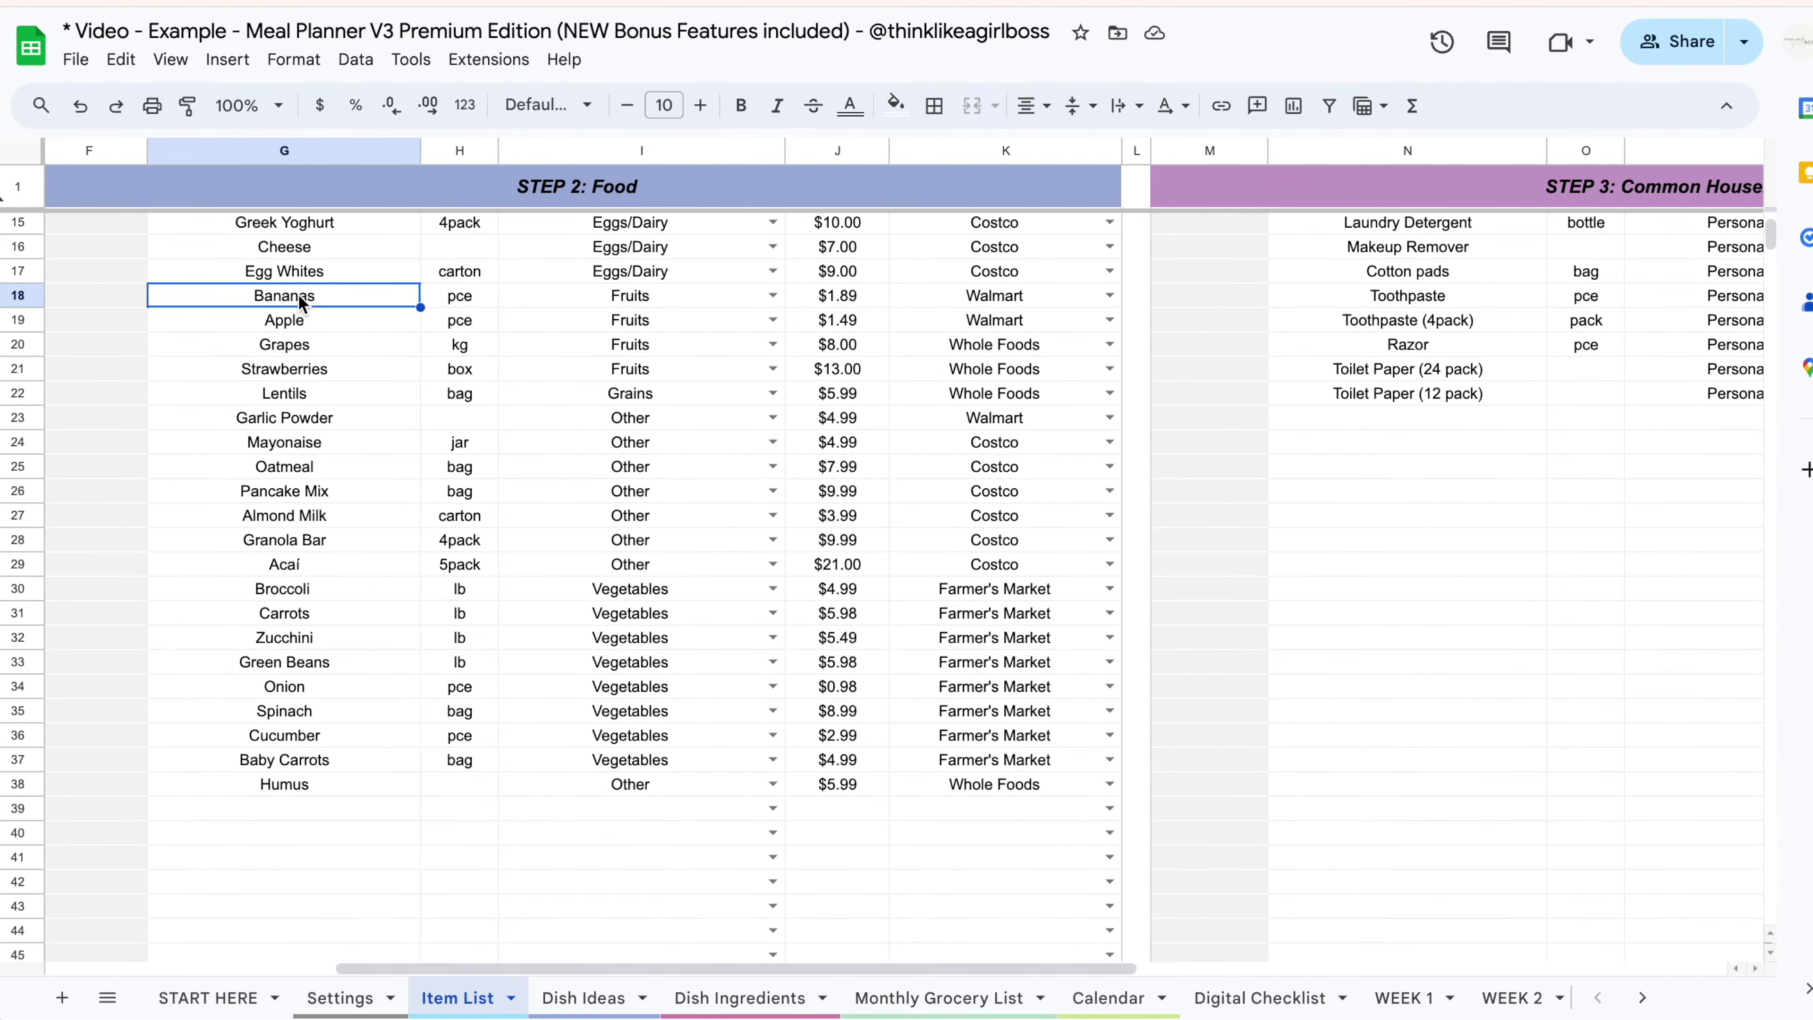
Look up Laundry Detergent with the Item Lookup and follow its link to the entry in Common Household Items.
{"action": "scroll", "coordinate": [1334, 604], "scroll_direction": "right", "scroll_amount": 10}
{"action": "left_click", "coordinate": [1352, 197]}
{"action": "type", "text": "la"}
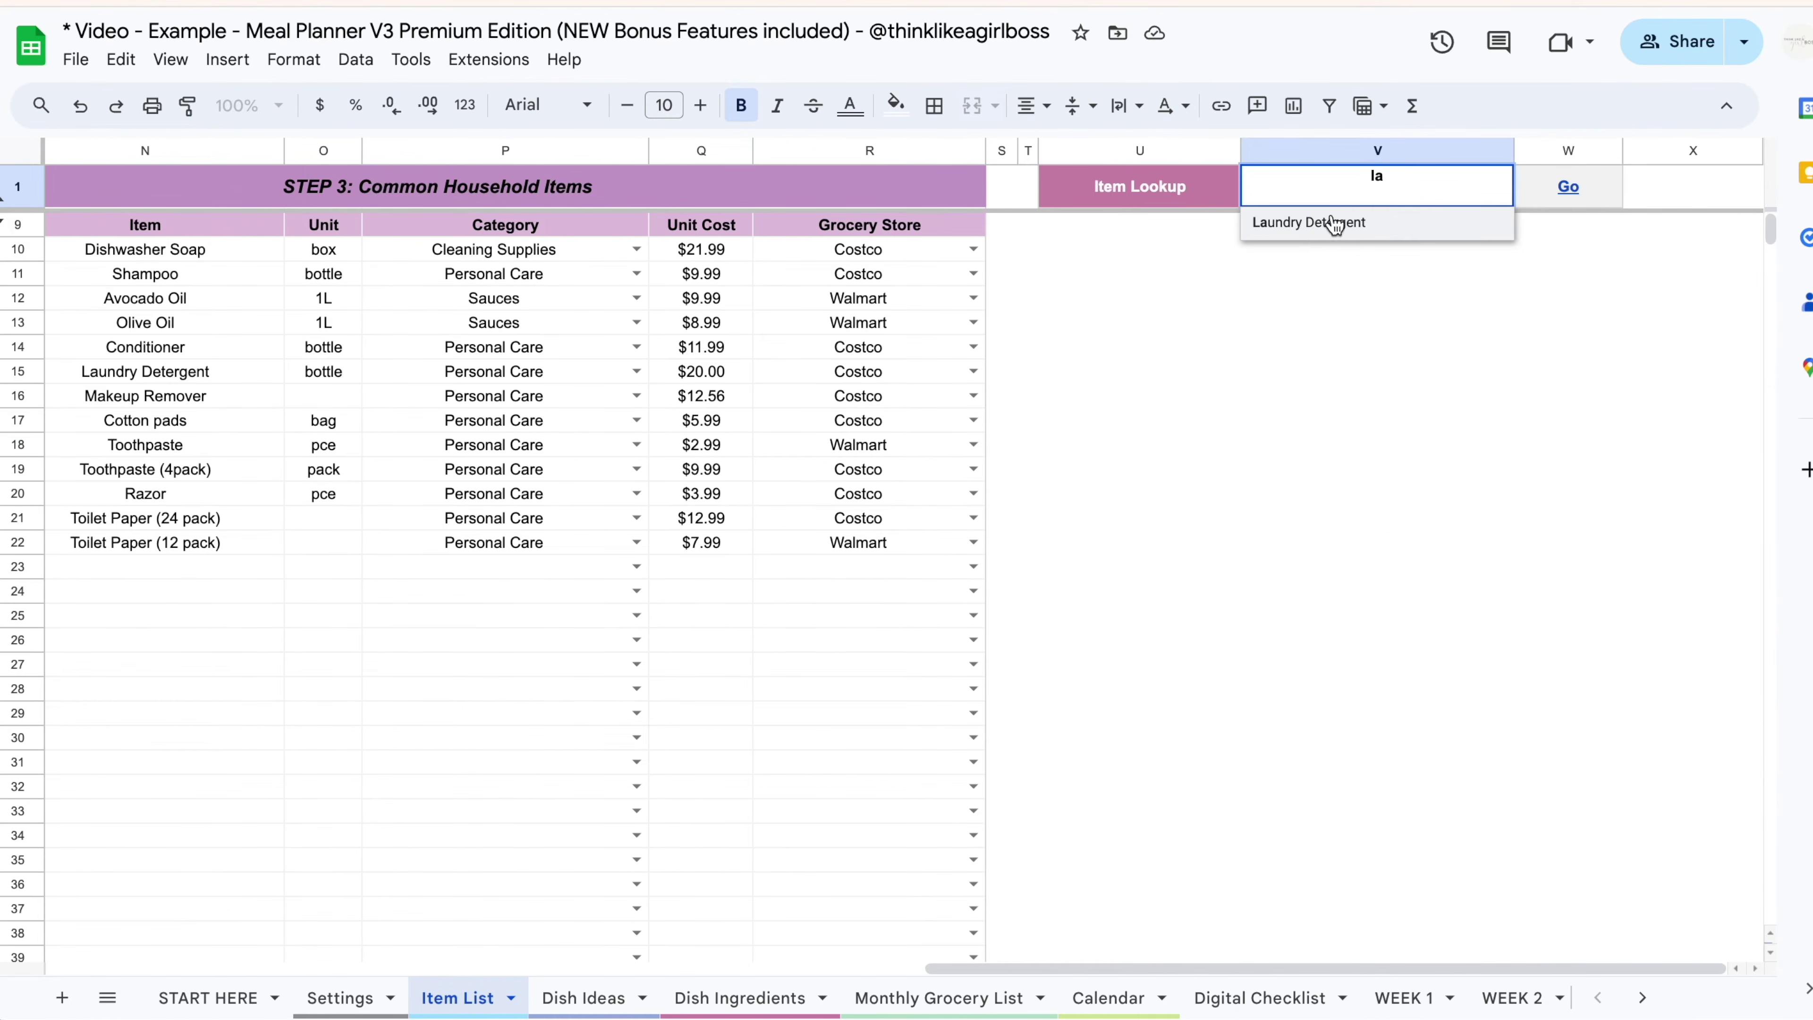
{"action": "left_click", "coordinate": [1321, 225]}
{"action": "left_click", "coordinate": [1570, 189]}
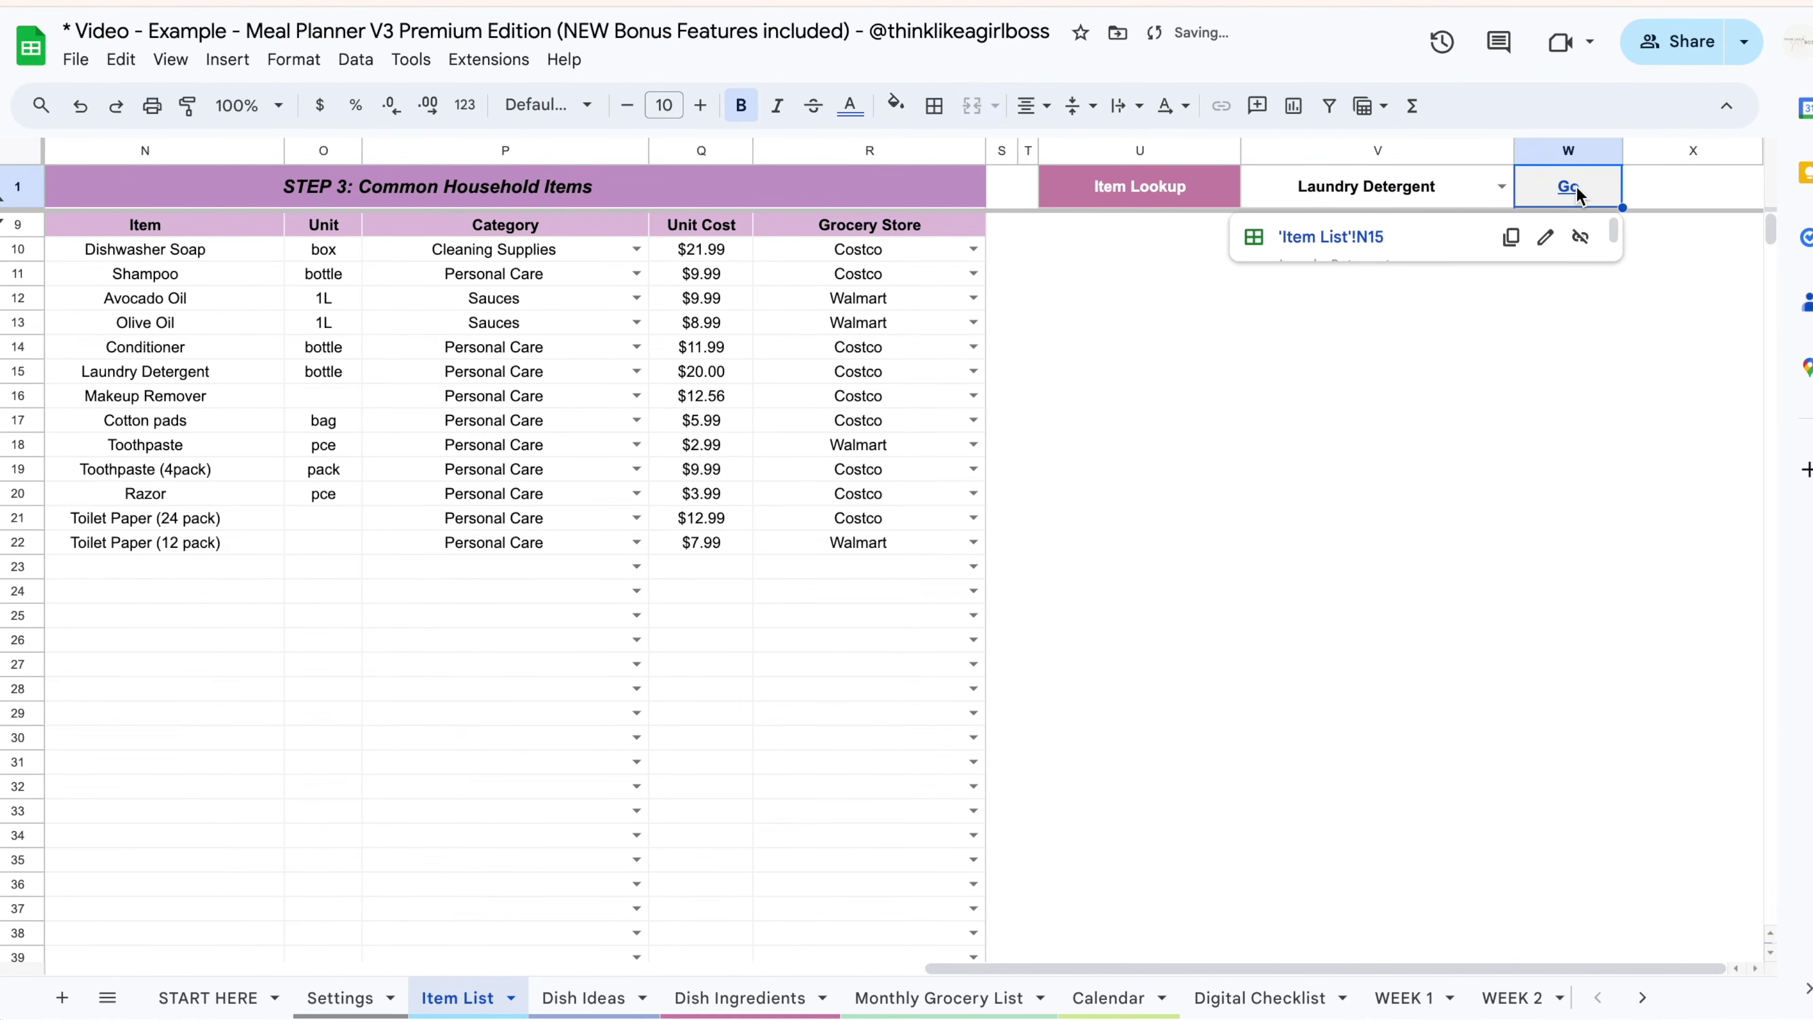
{"action": "left_click", "coordinate": [1356, 240]}
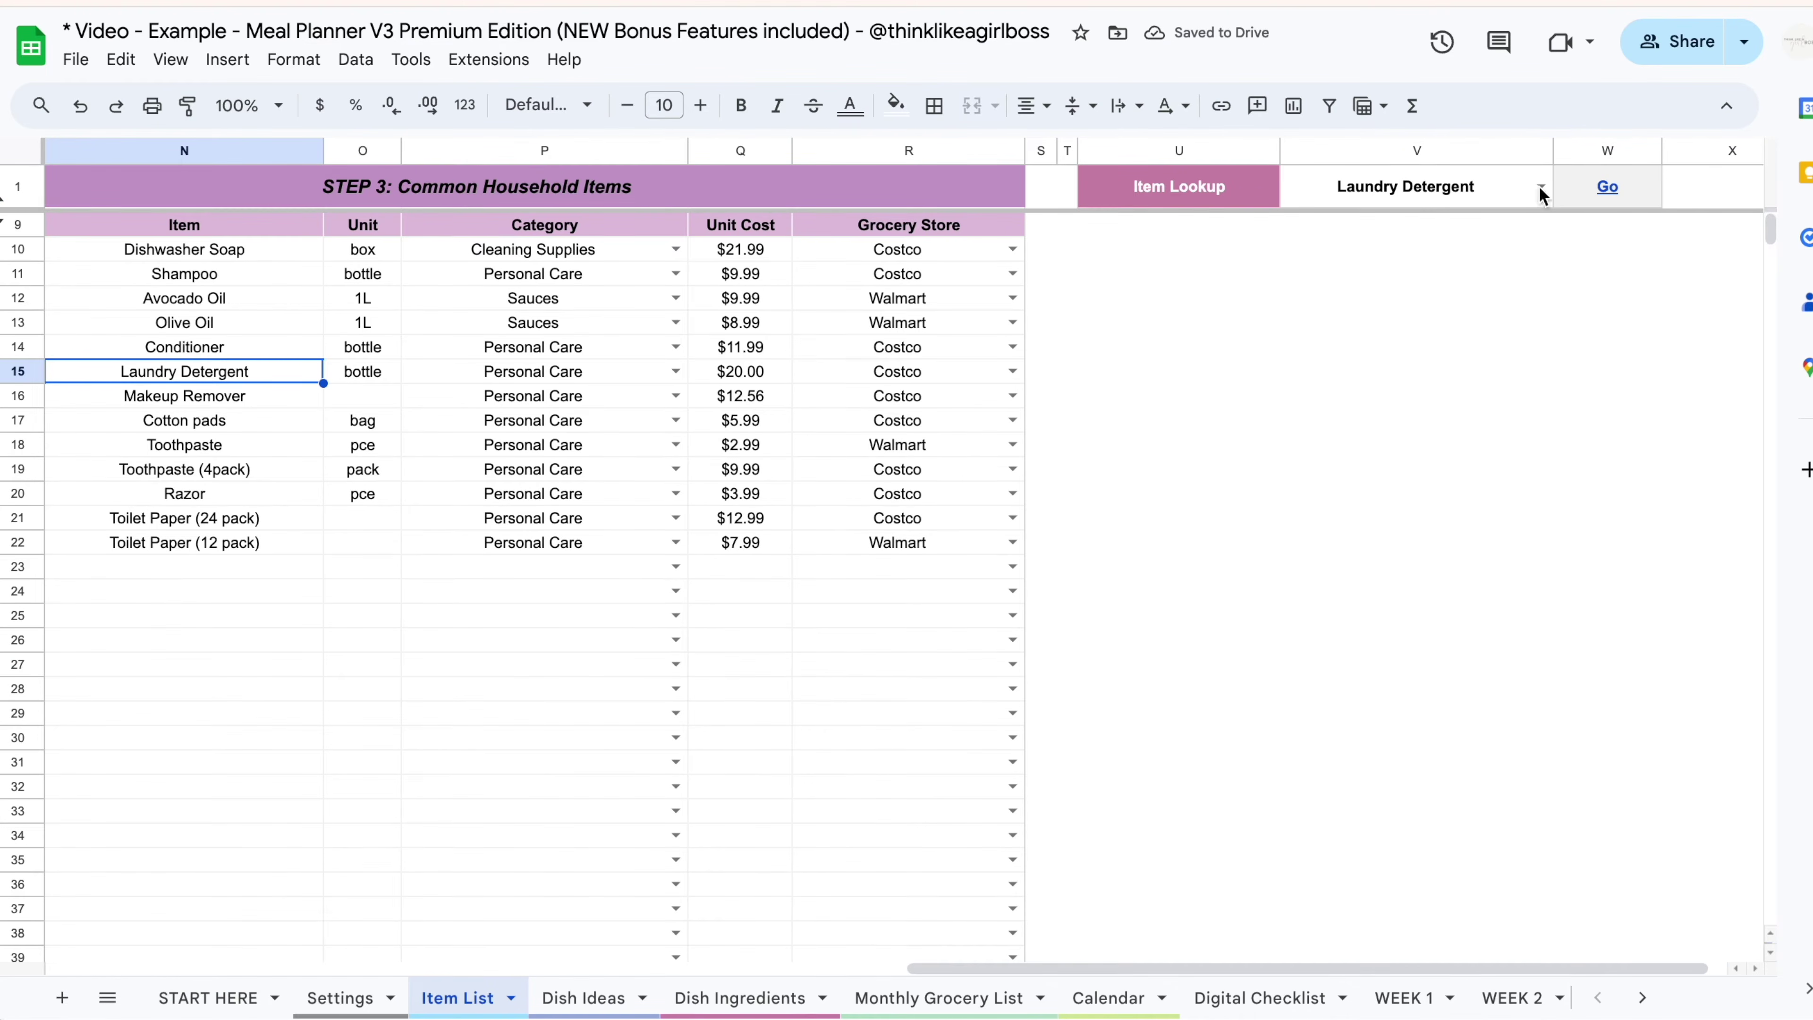
Set the unit cost of Laundry Detergent in Common Household Items to $19.98.
{"action": "scroll", "coordinate": [1170, 357], "scroll_direction": "left", "scroll_amount": 2}
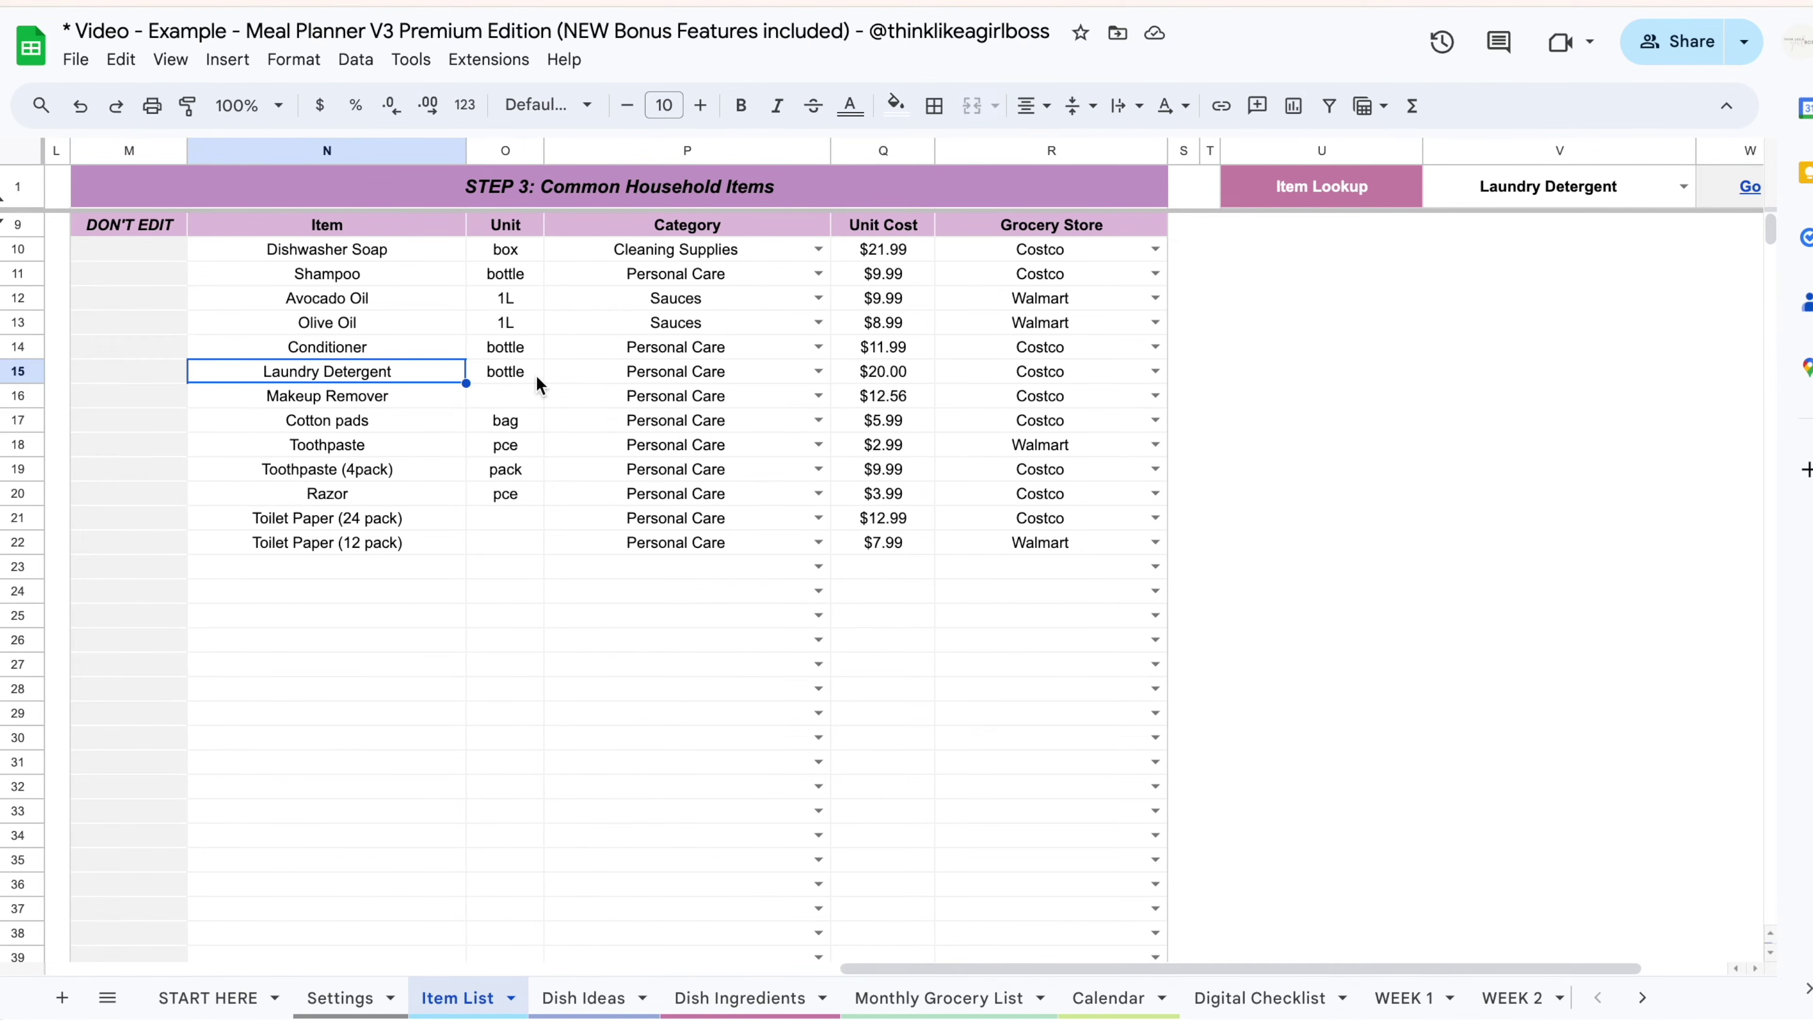
{"action": "left_click", "coordinate": [850, 379]}
{"action": "type", "text": "19.98"}
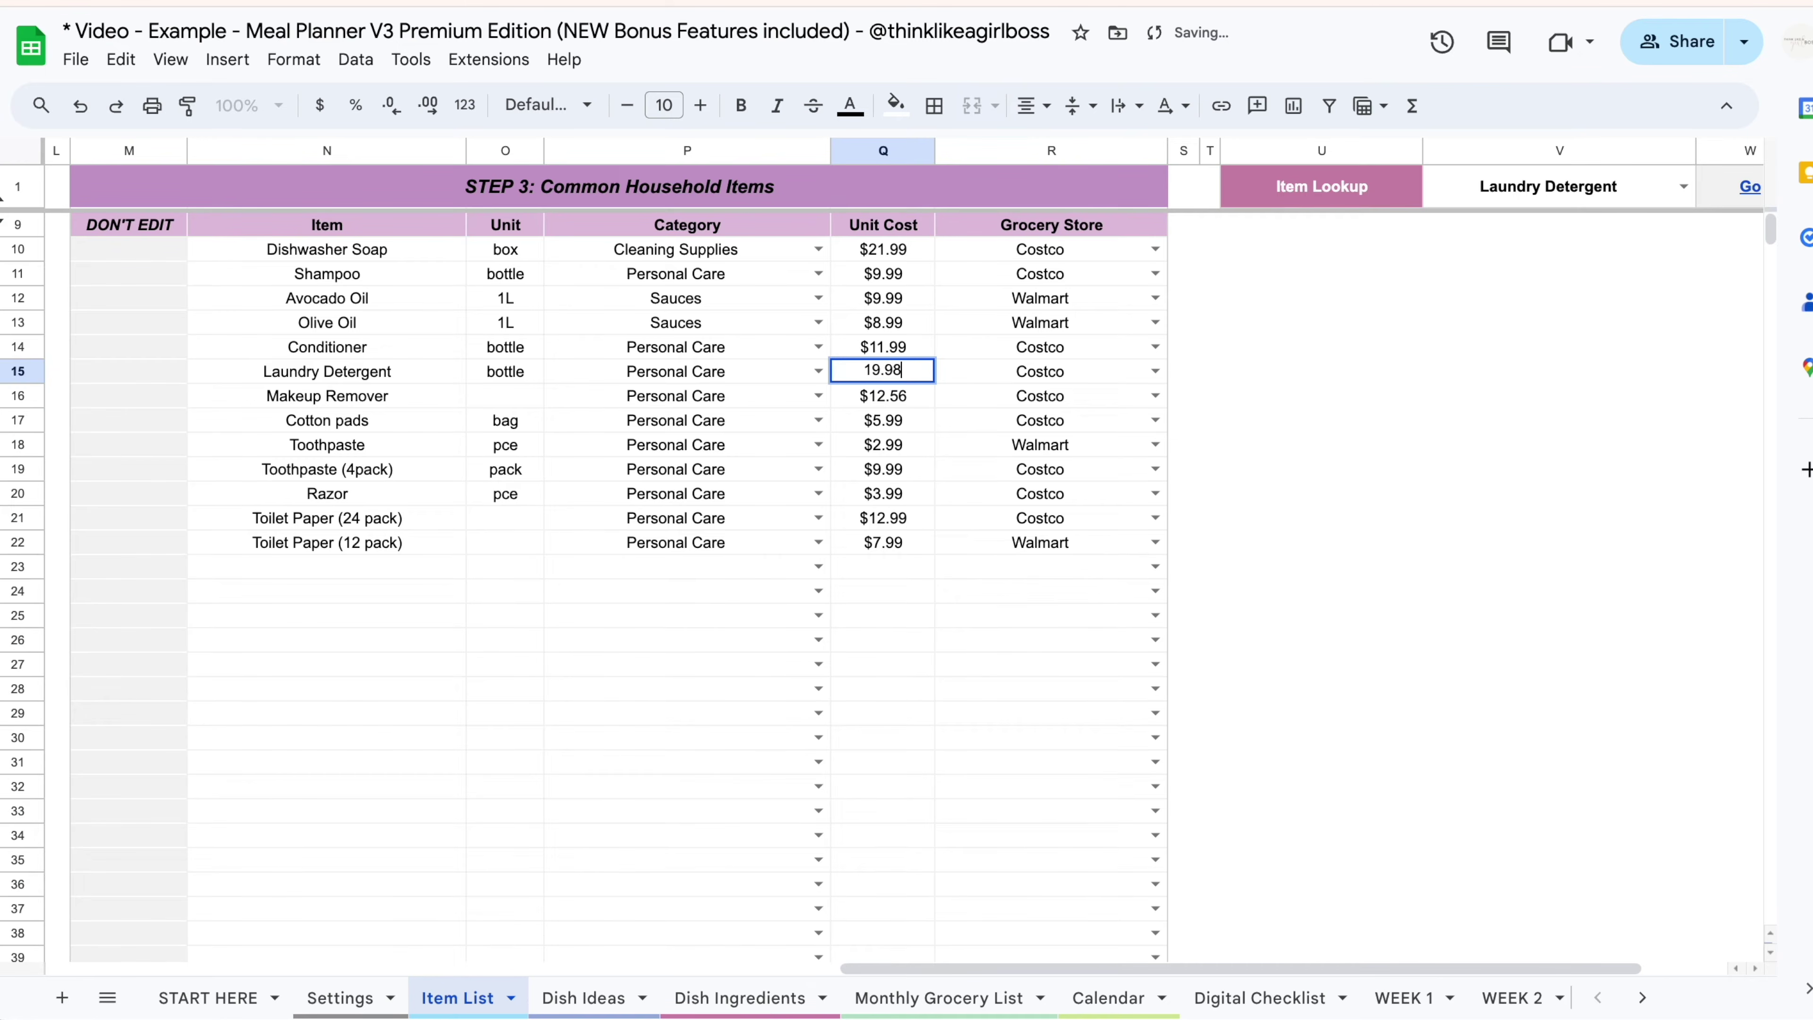
{"action": "key", "text": "Return"}
{"action": "left_click", "coordinate": [1355, 454]}
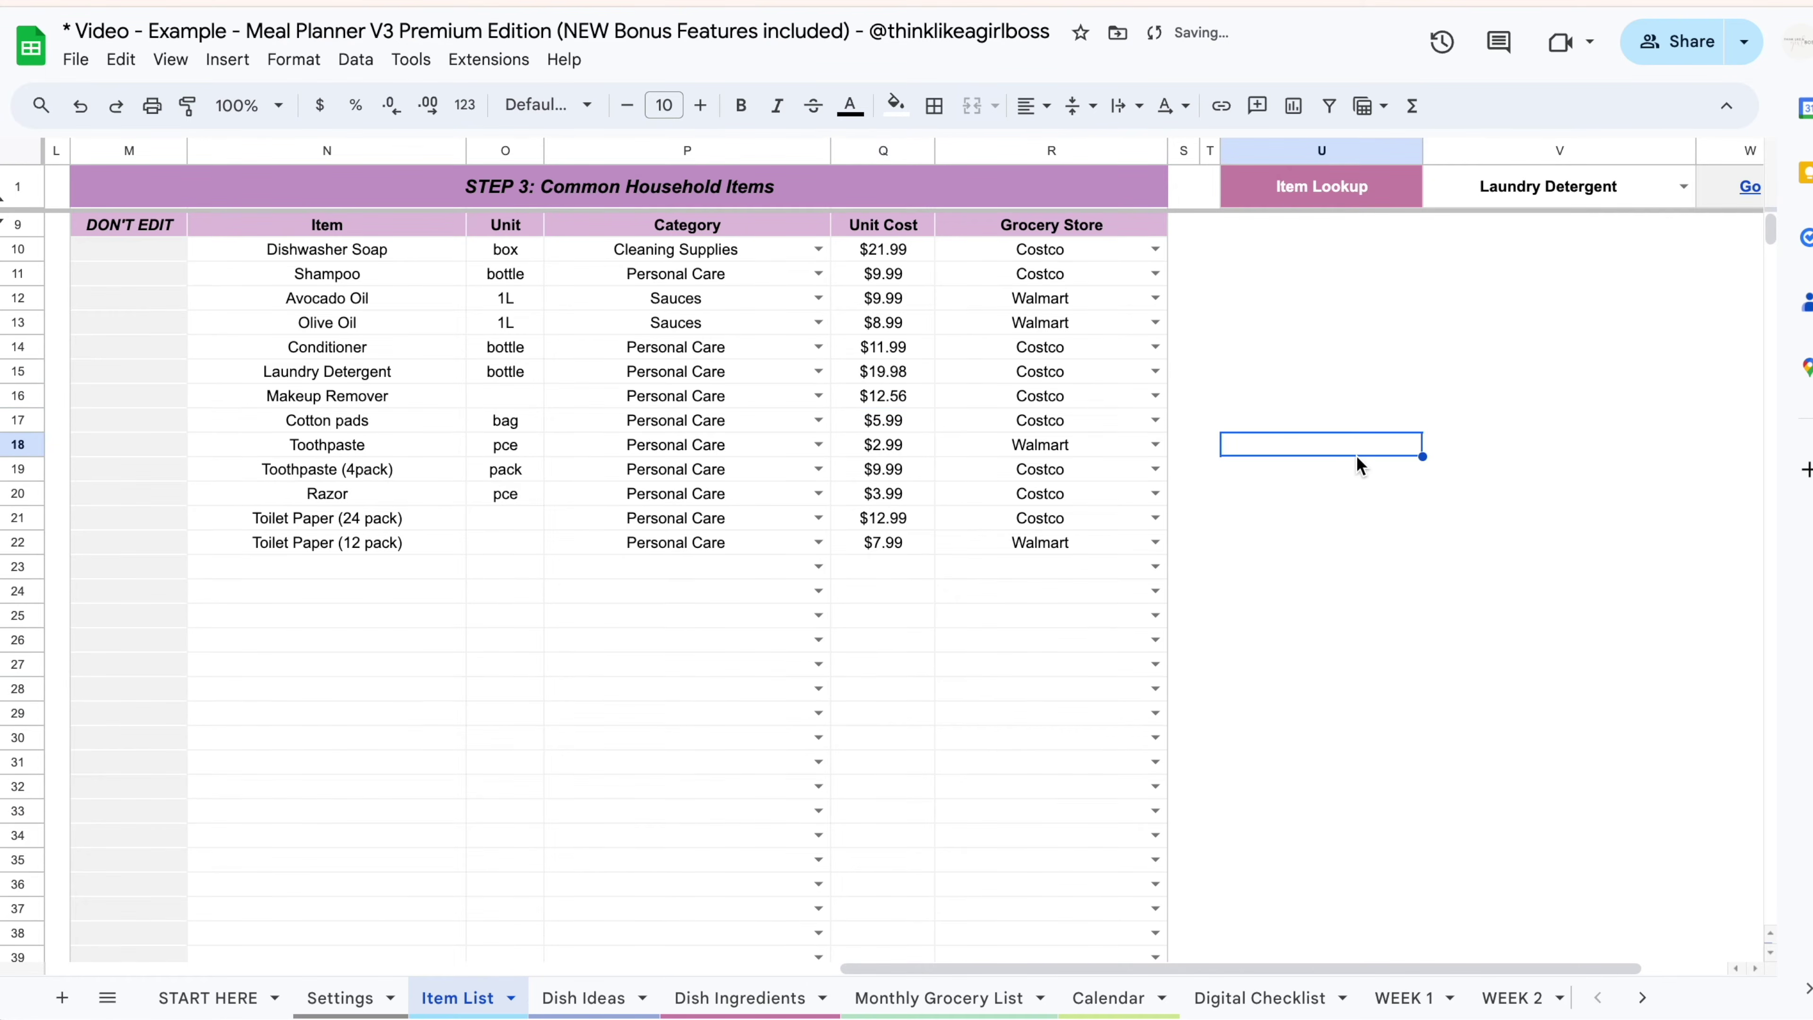
Look up Milk with the Item Lookup on the WEEK 1 sheet and follow its link to the entry in the Food table.
{"action": "scroll", "coordinate": [1360, 461], "scroll_direction": "right", "scroll_amount": 2}
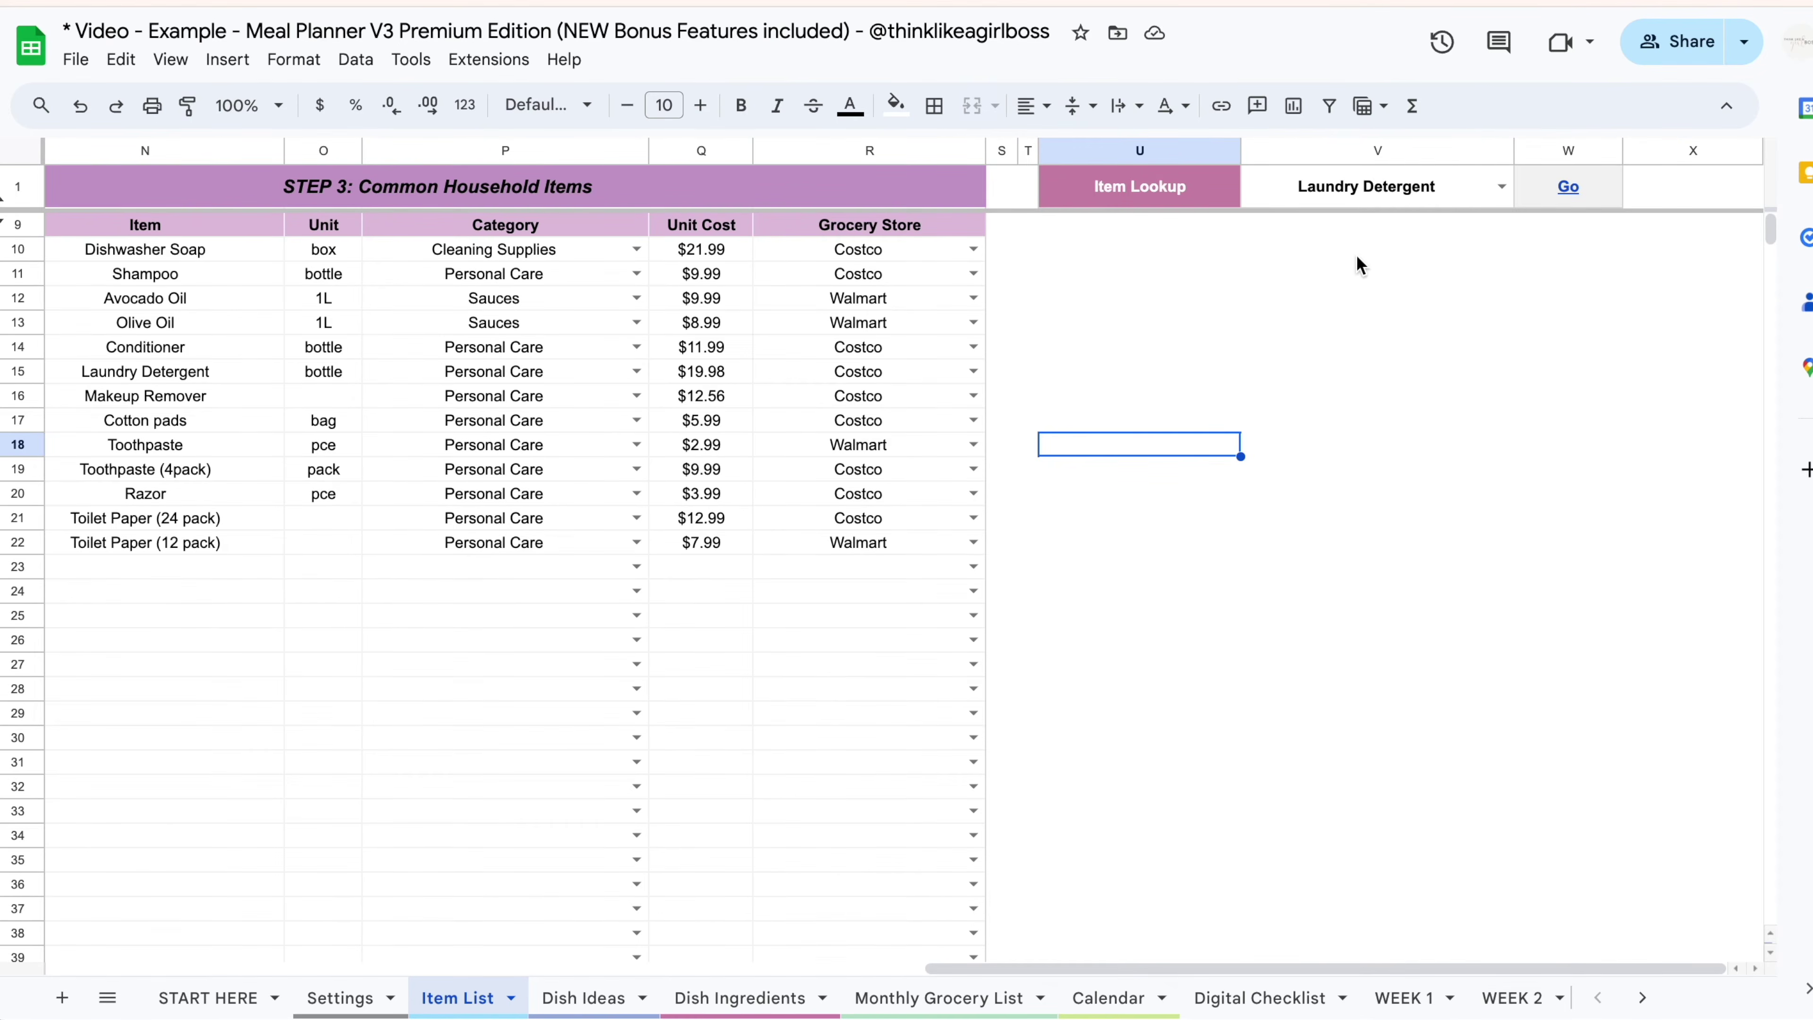
{"action": "scroll", "coordinate": [1392, 996], "scroll_direction": "right", "scroll_amount": 3}
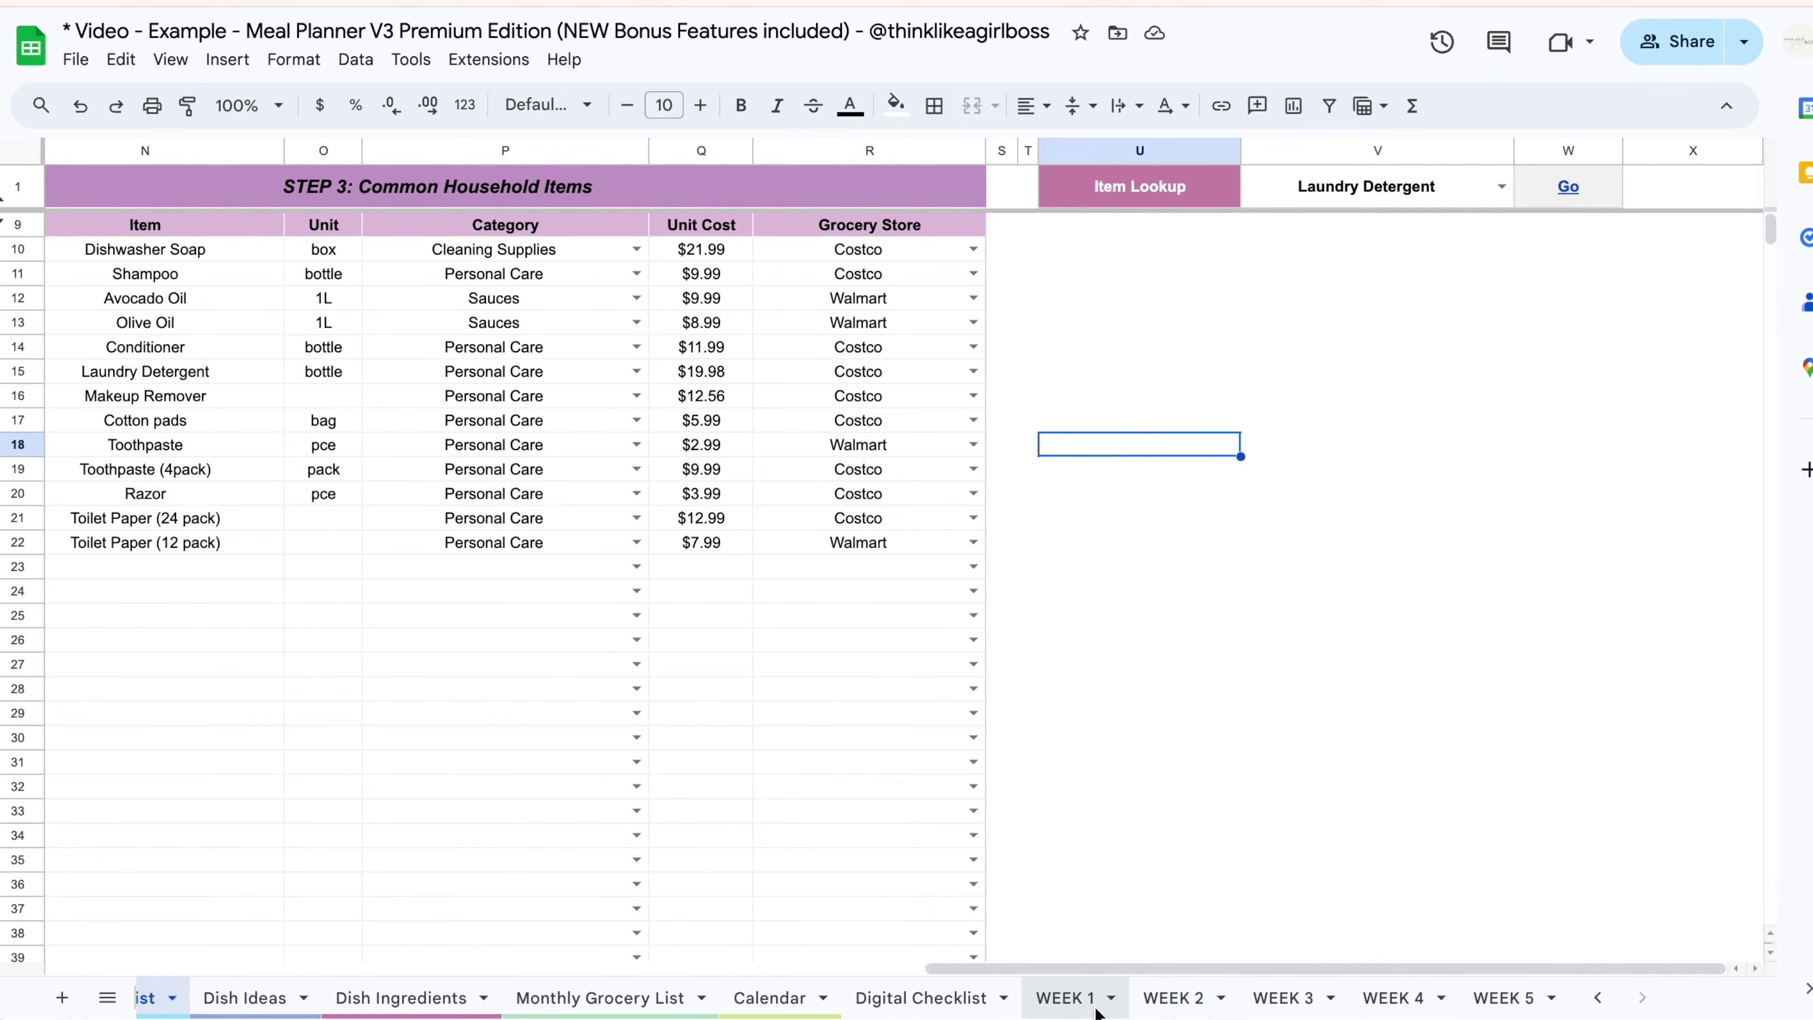
{"action": "left_click", "coordinate": [1079, 999]}
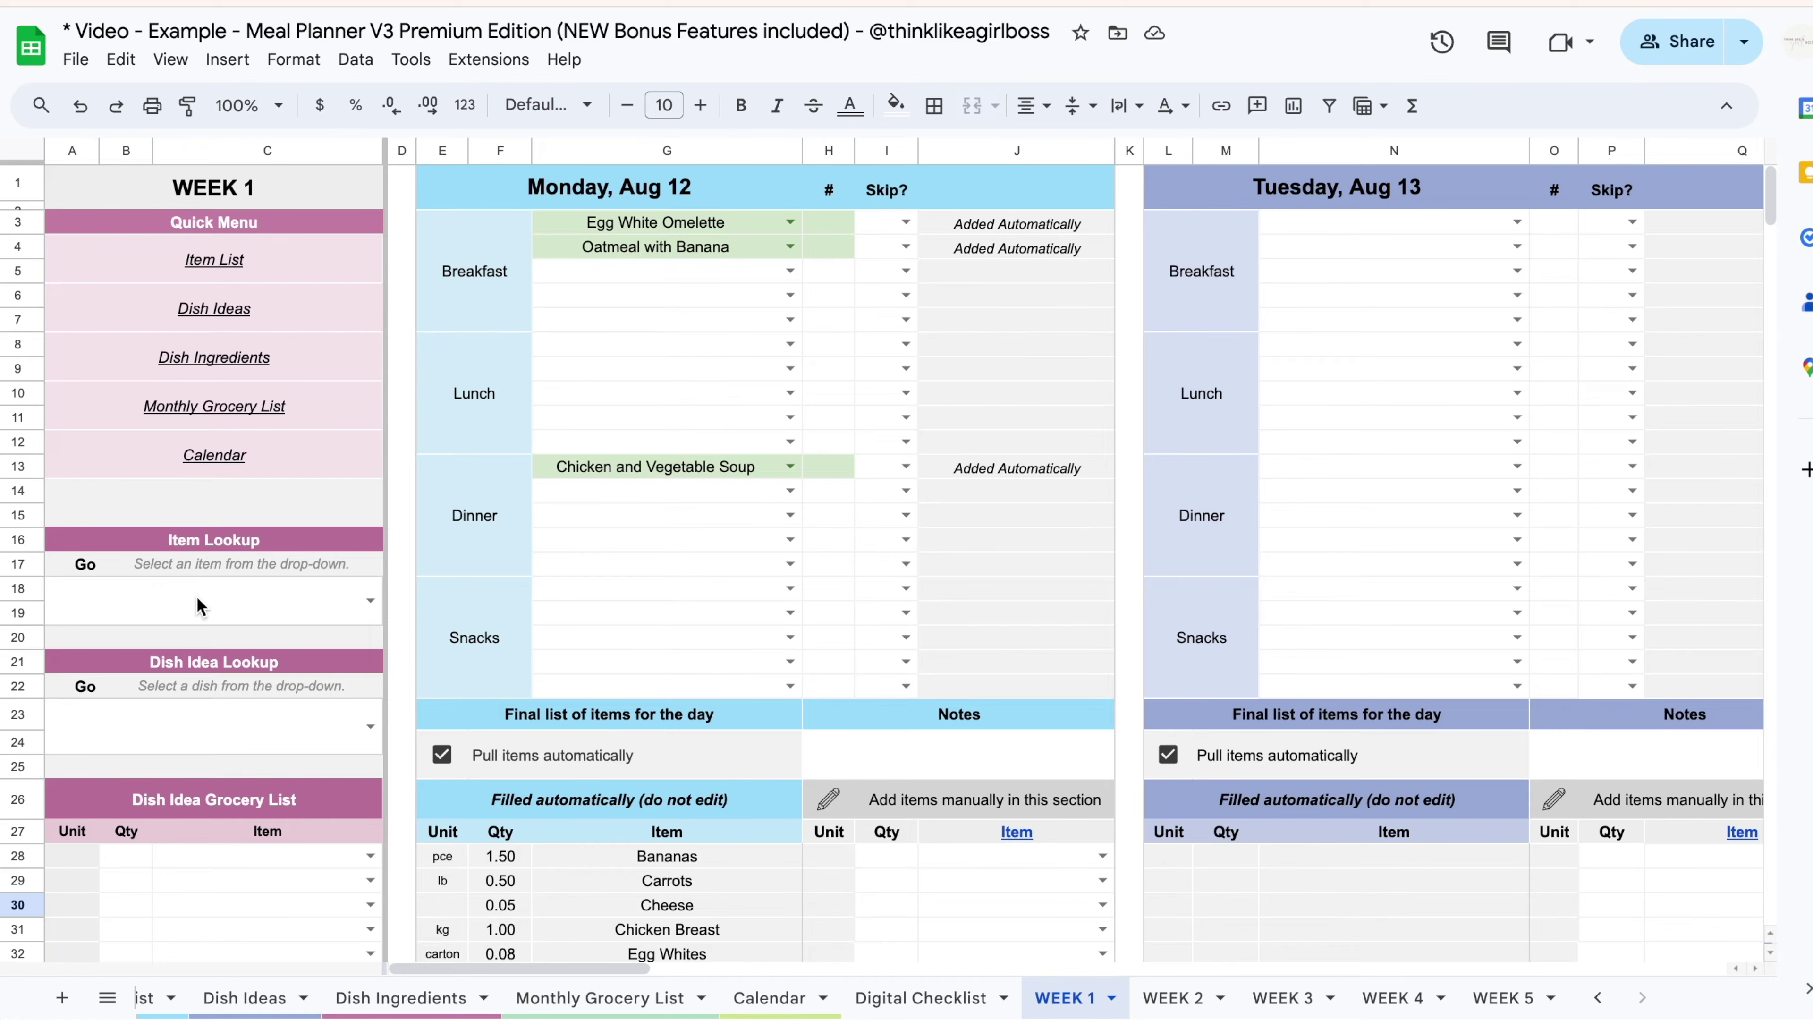
{"action": "left_click", "coordinate": [197, 600]}
{"action": "type", "text": "mil"}
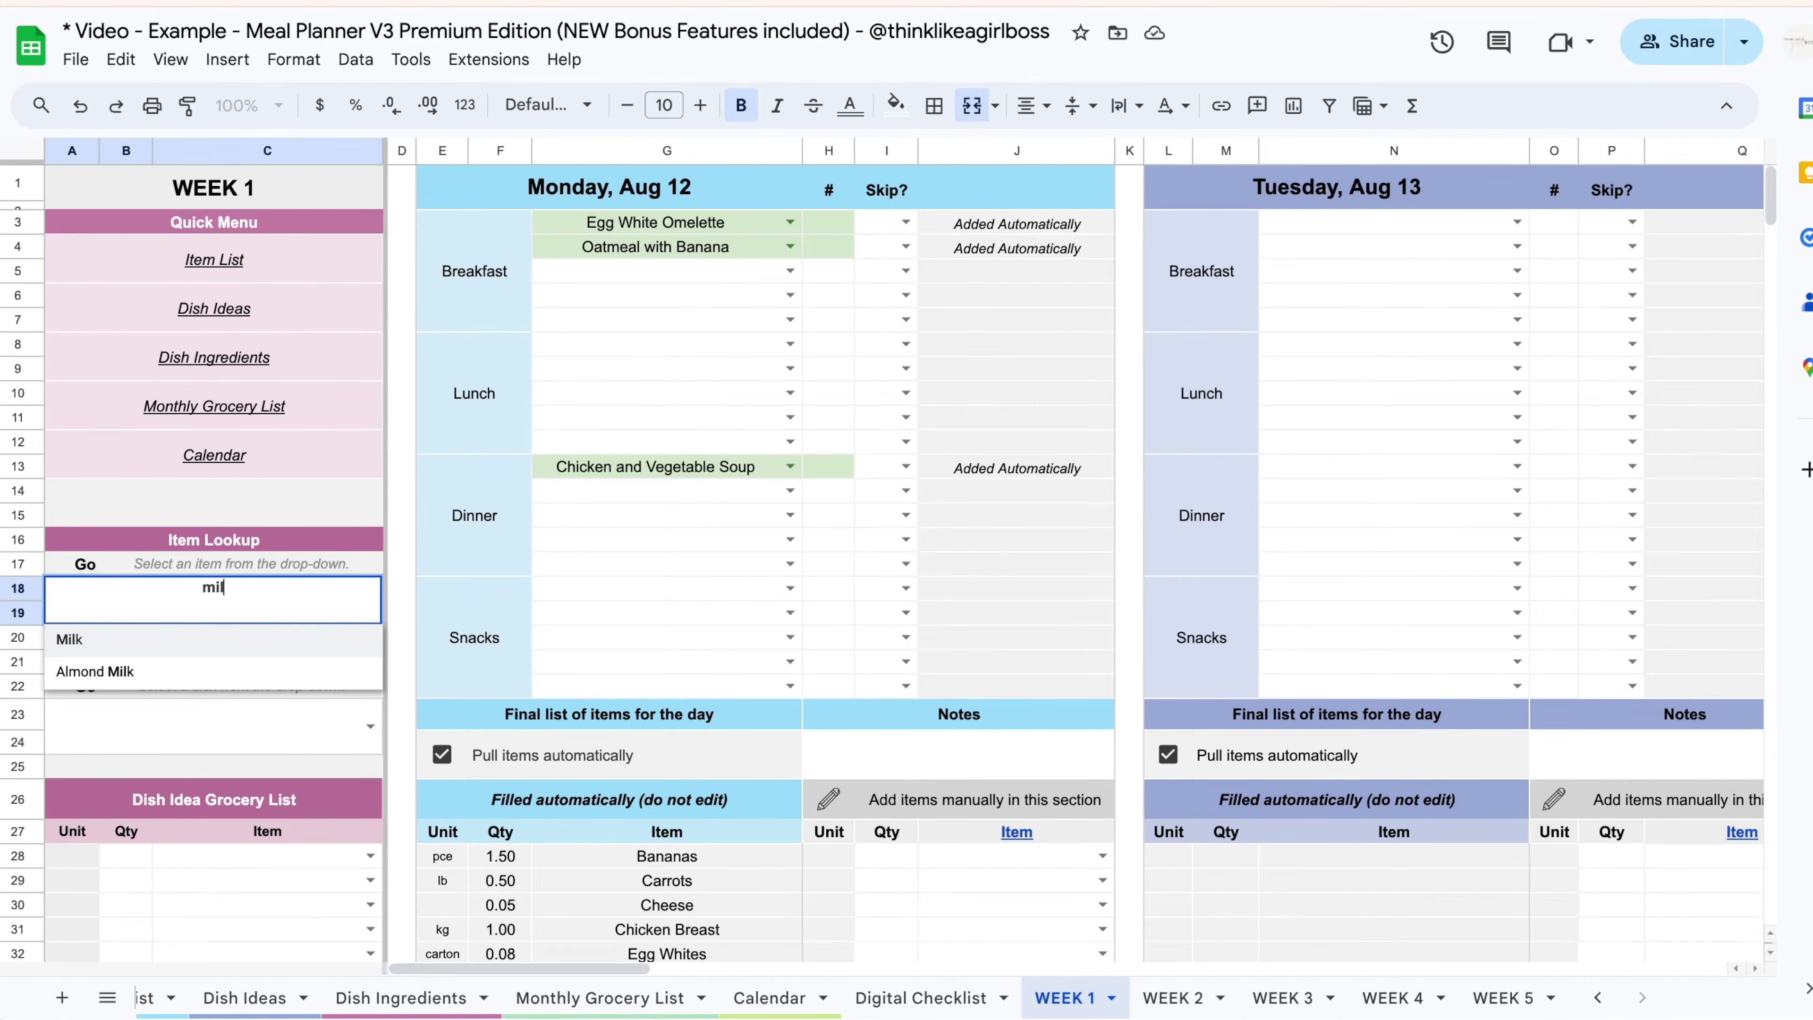
{"action": "left_click", "coordinate": [69, 643]}
{"action": "left_click", "coordinate": [85, 566]}
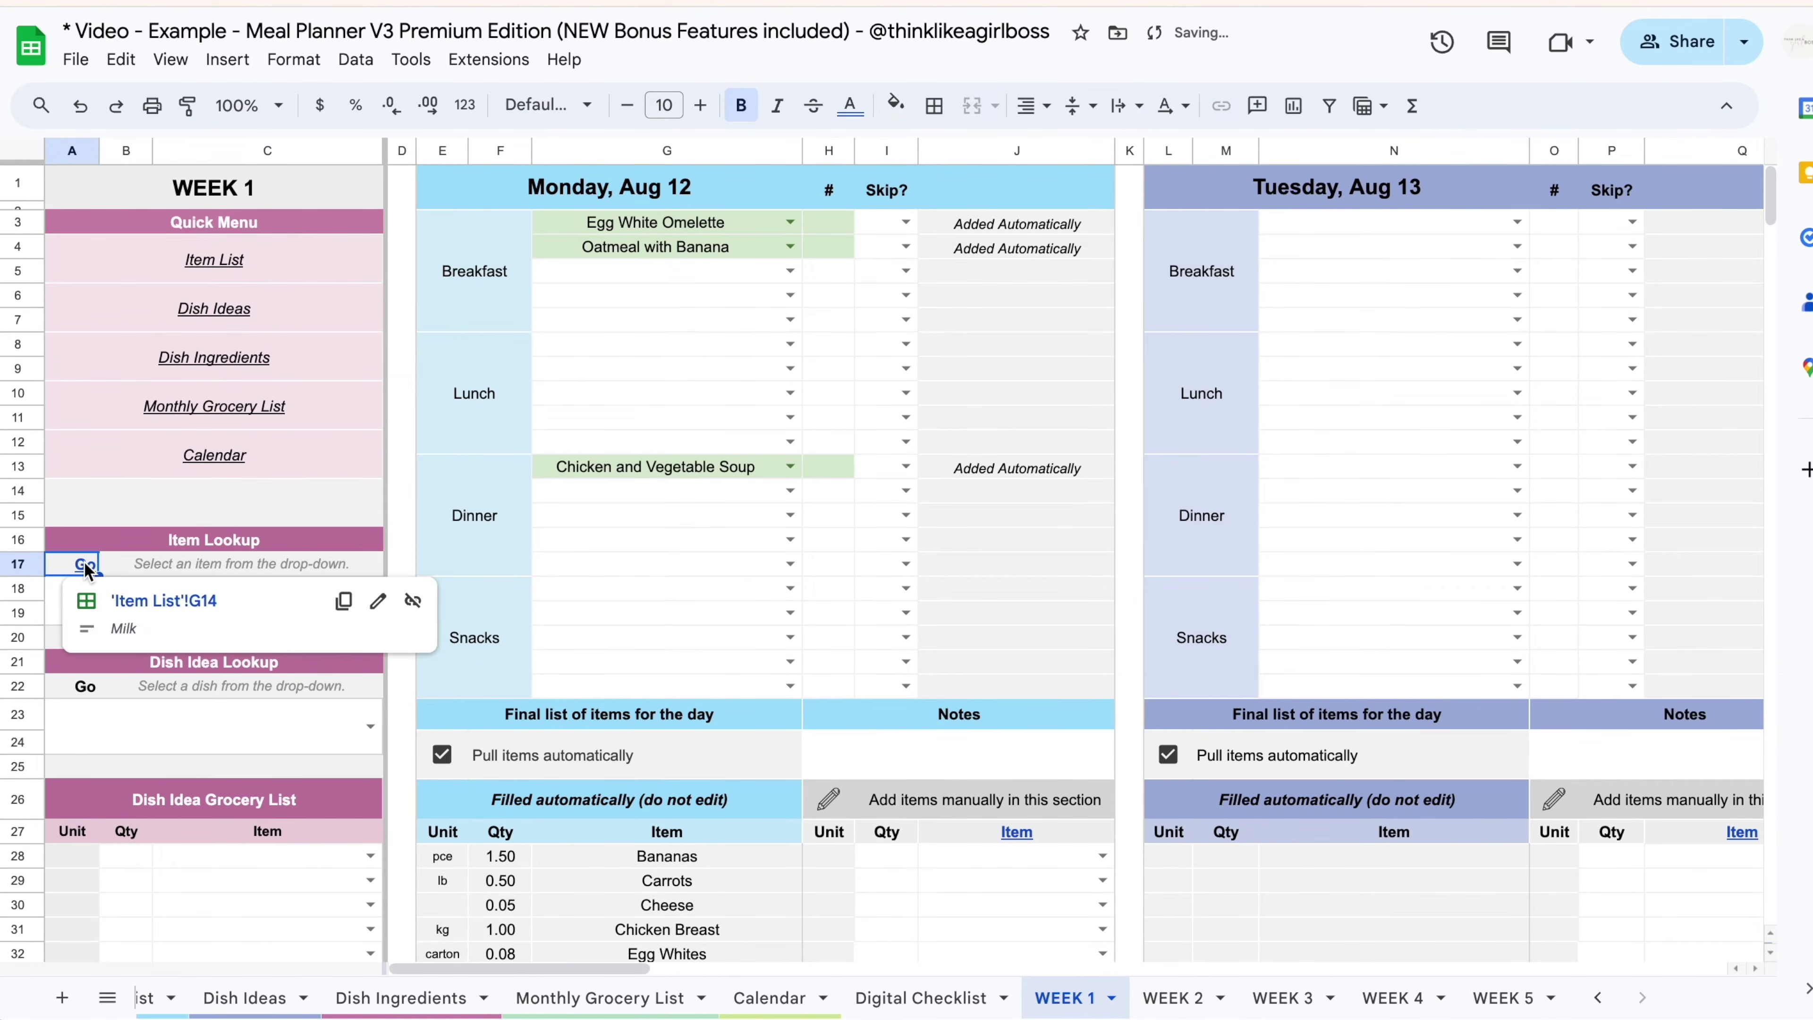
{"action": "left_click", "coordinate": [211, 603]}
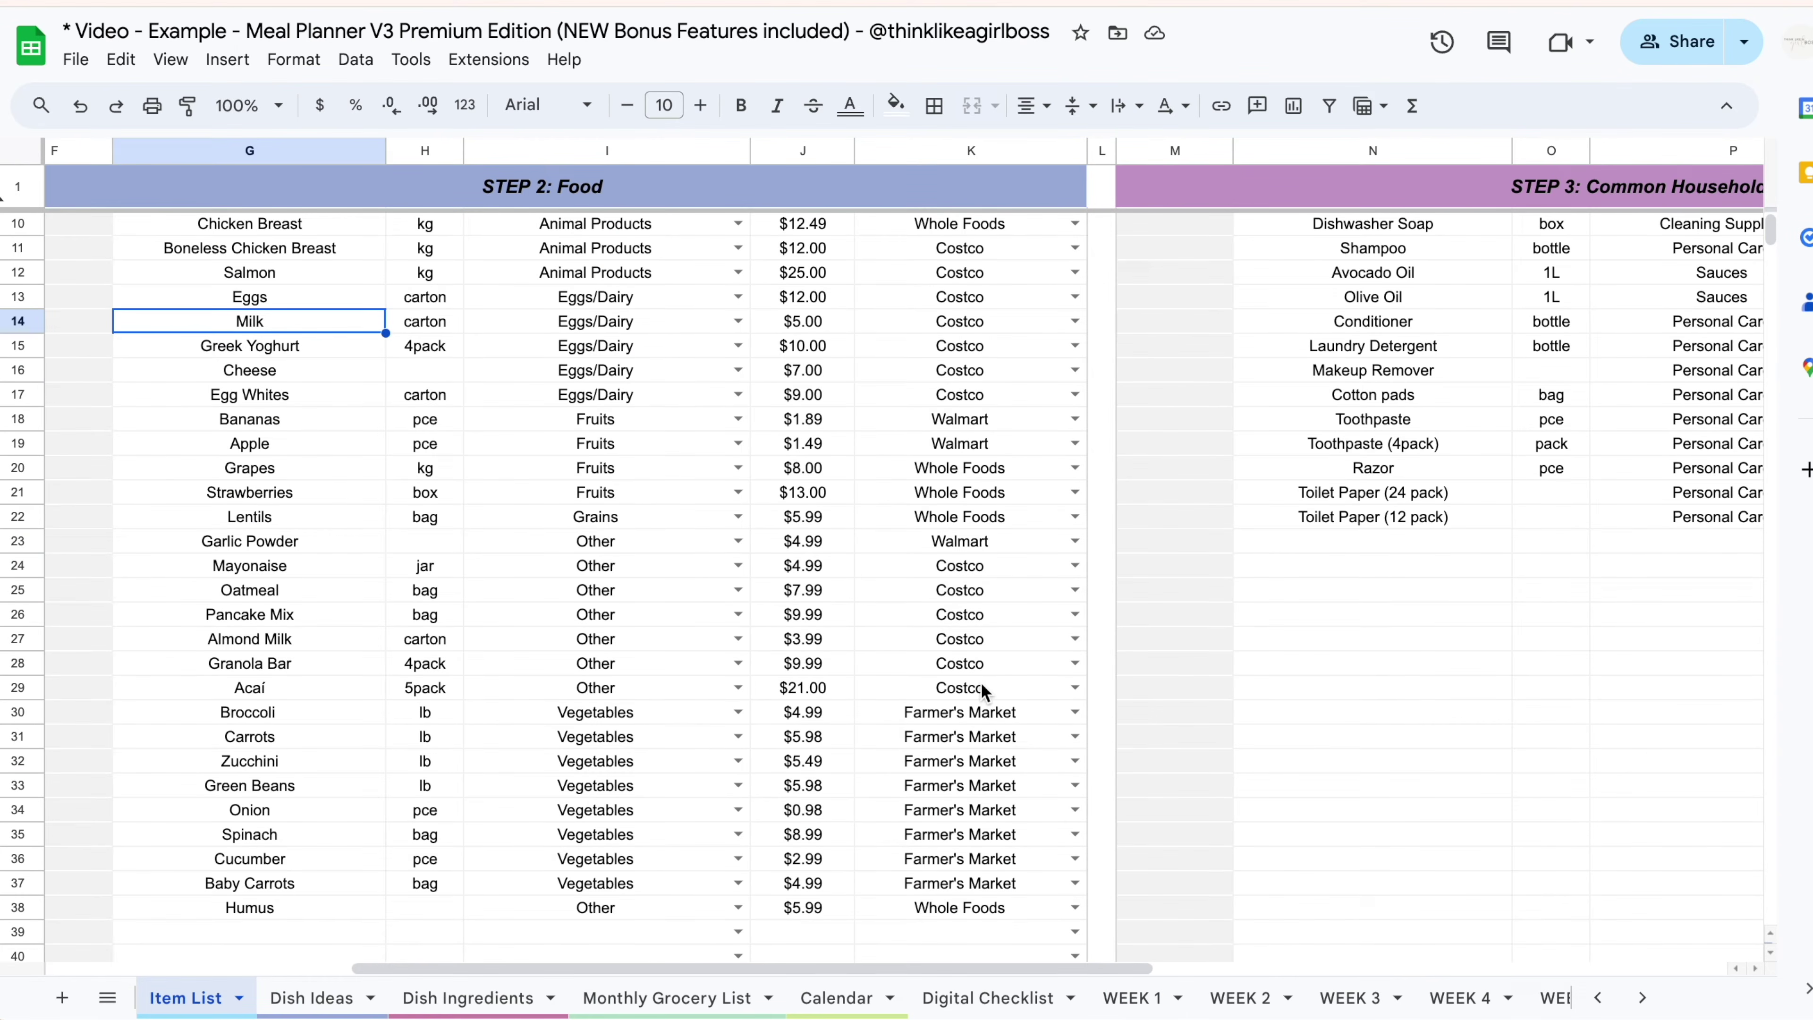
Examine the Chicken and Vegetable Soup ingredients and the Dish Idea Index on the Dish Ingredients sheet.
{"action": "scroll", "coordinate": [848, 743], "scroll_direction": "left", "scroll_amount": 5}
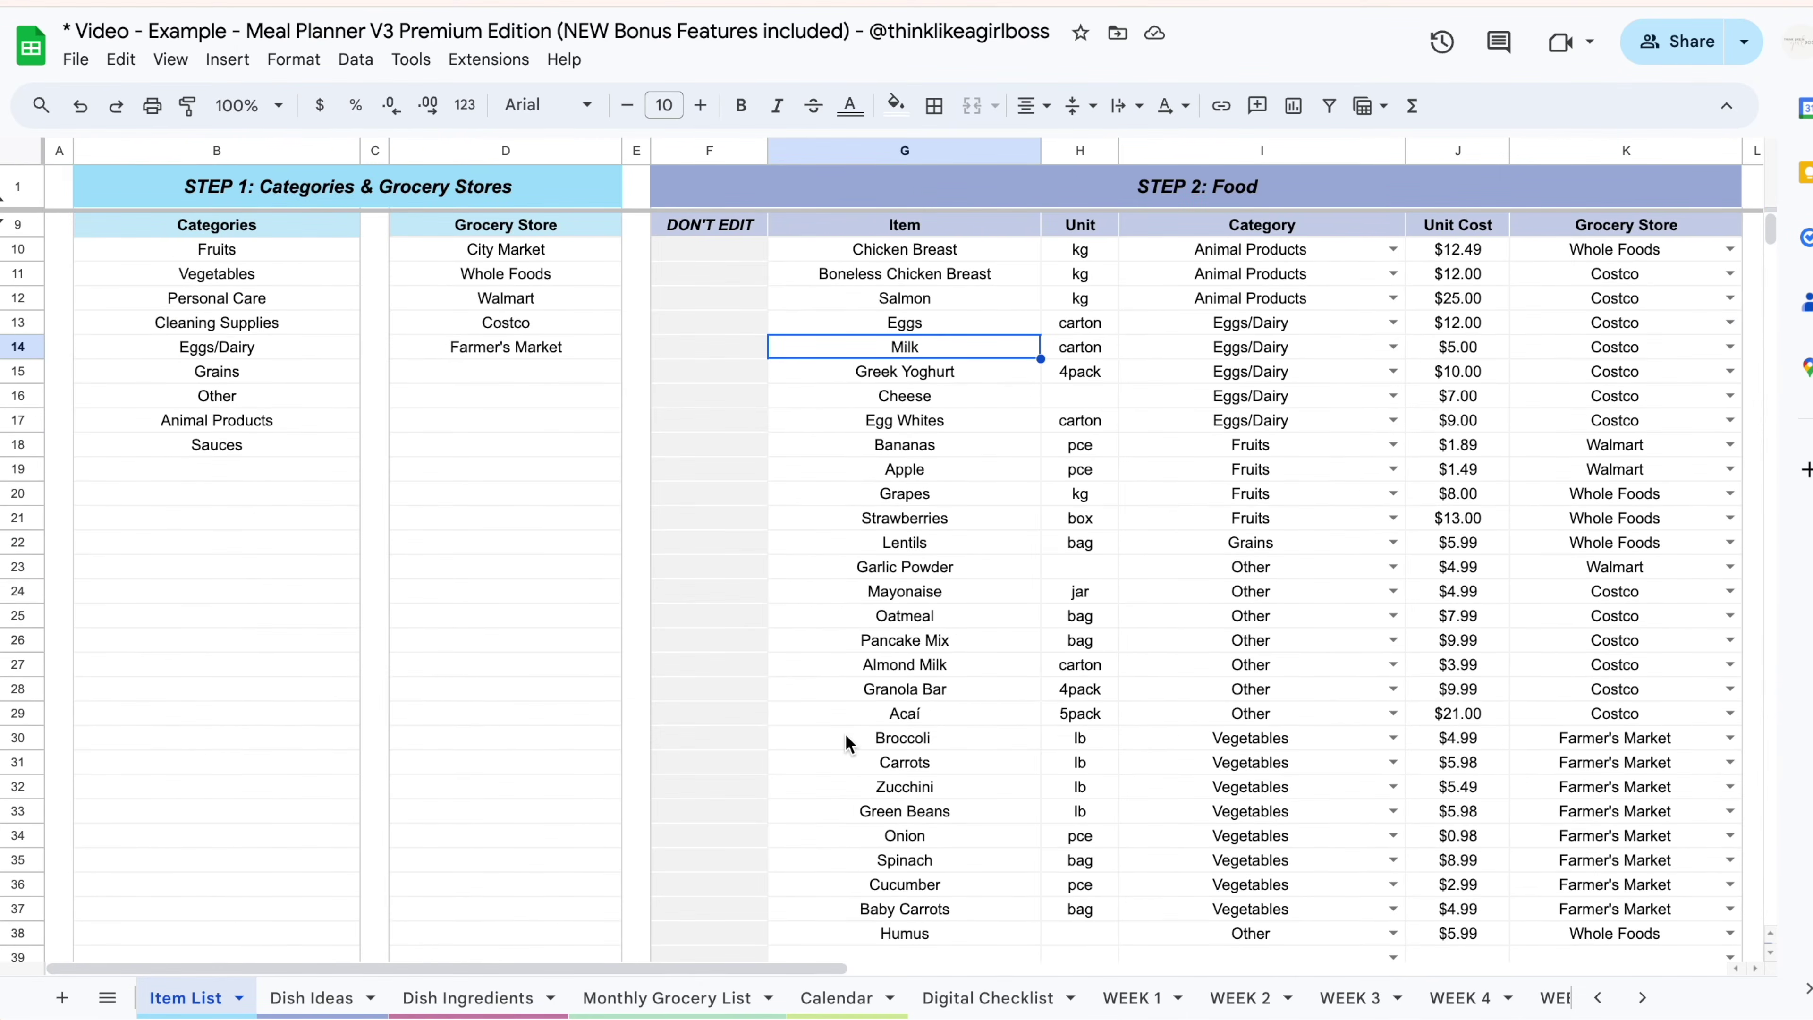
{"action": "scroll", "coordinate": [848, 740], "scroll_direction": "right", "scroll_amount": 10}
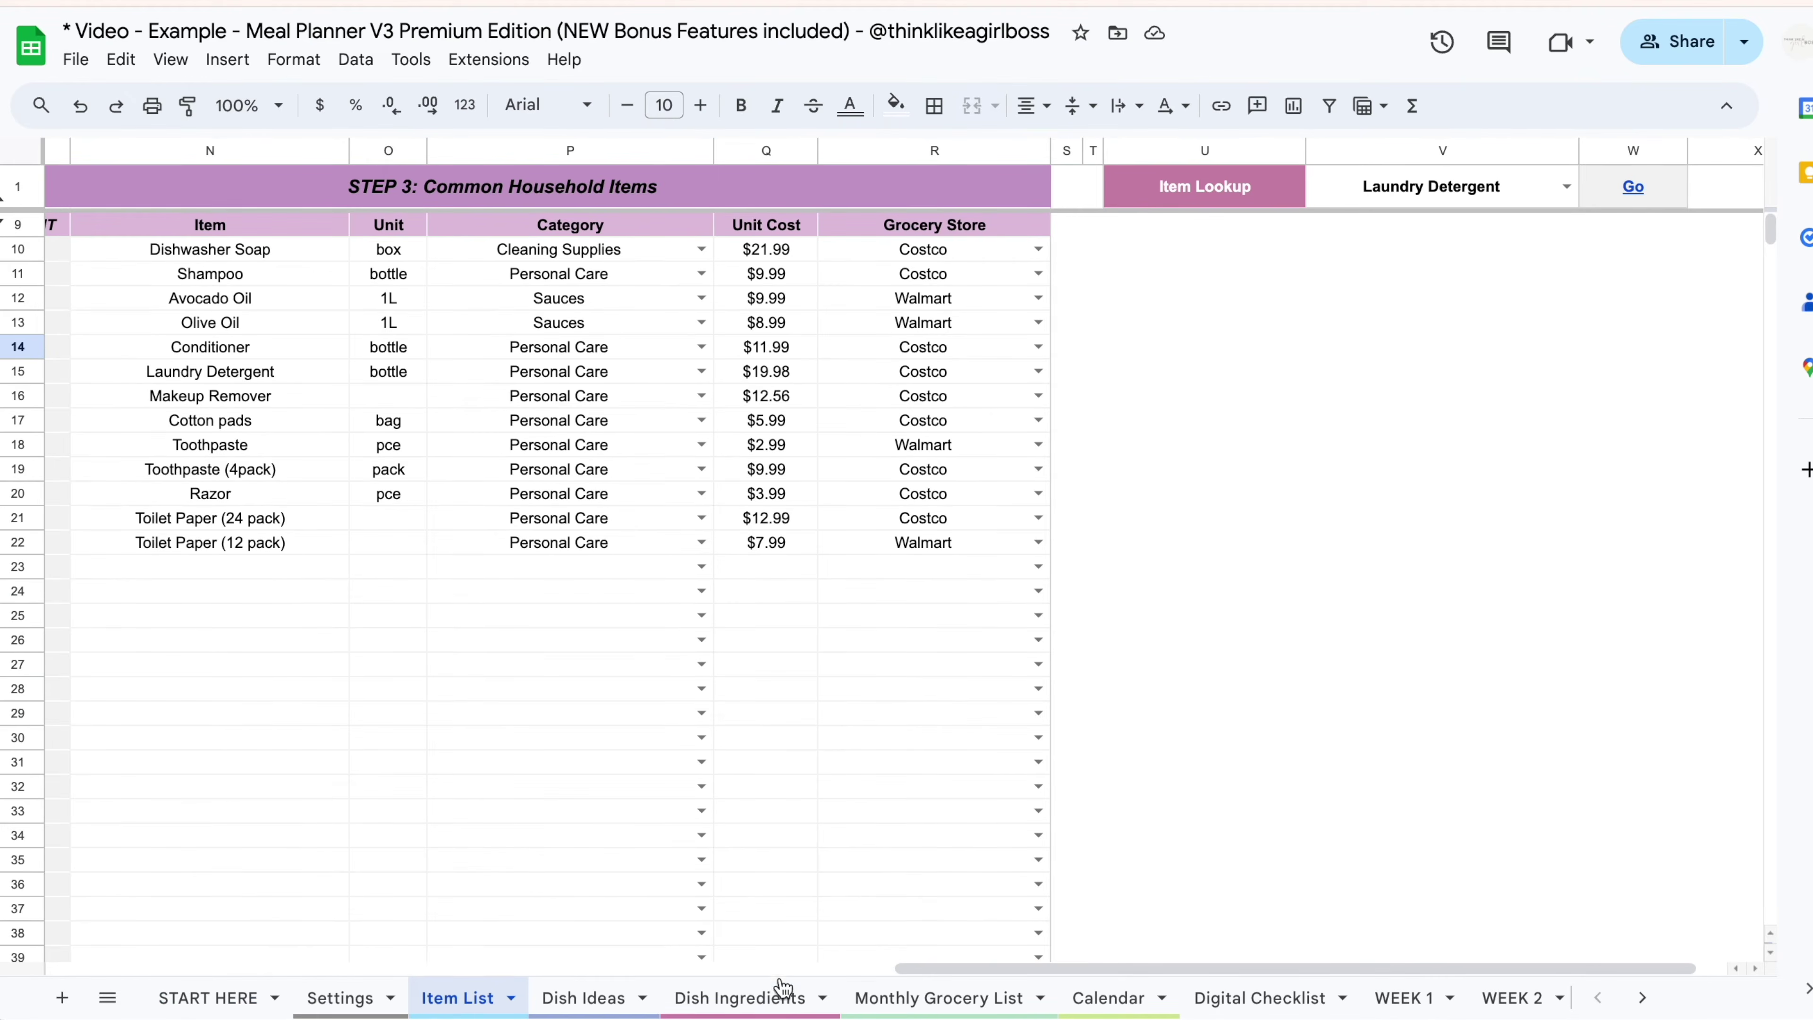
{"action": "left_click", "coordinate": [783, 992]}
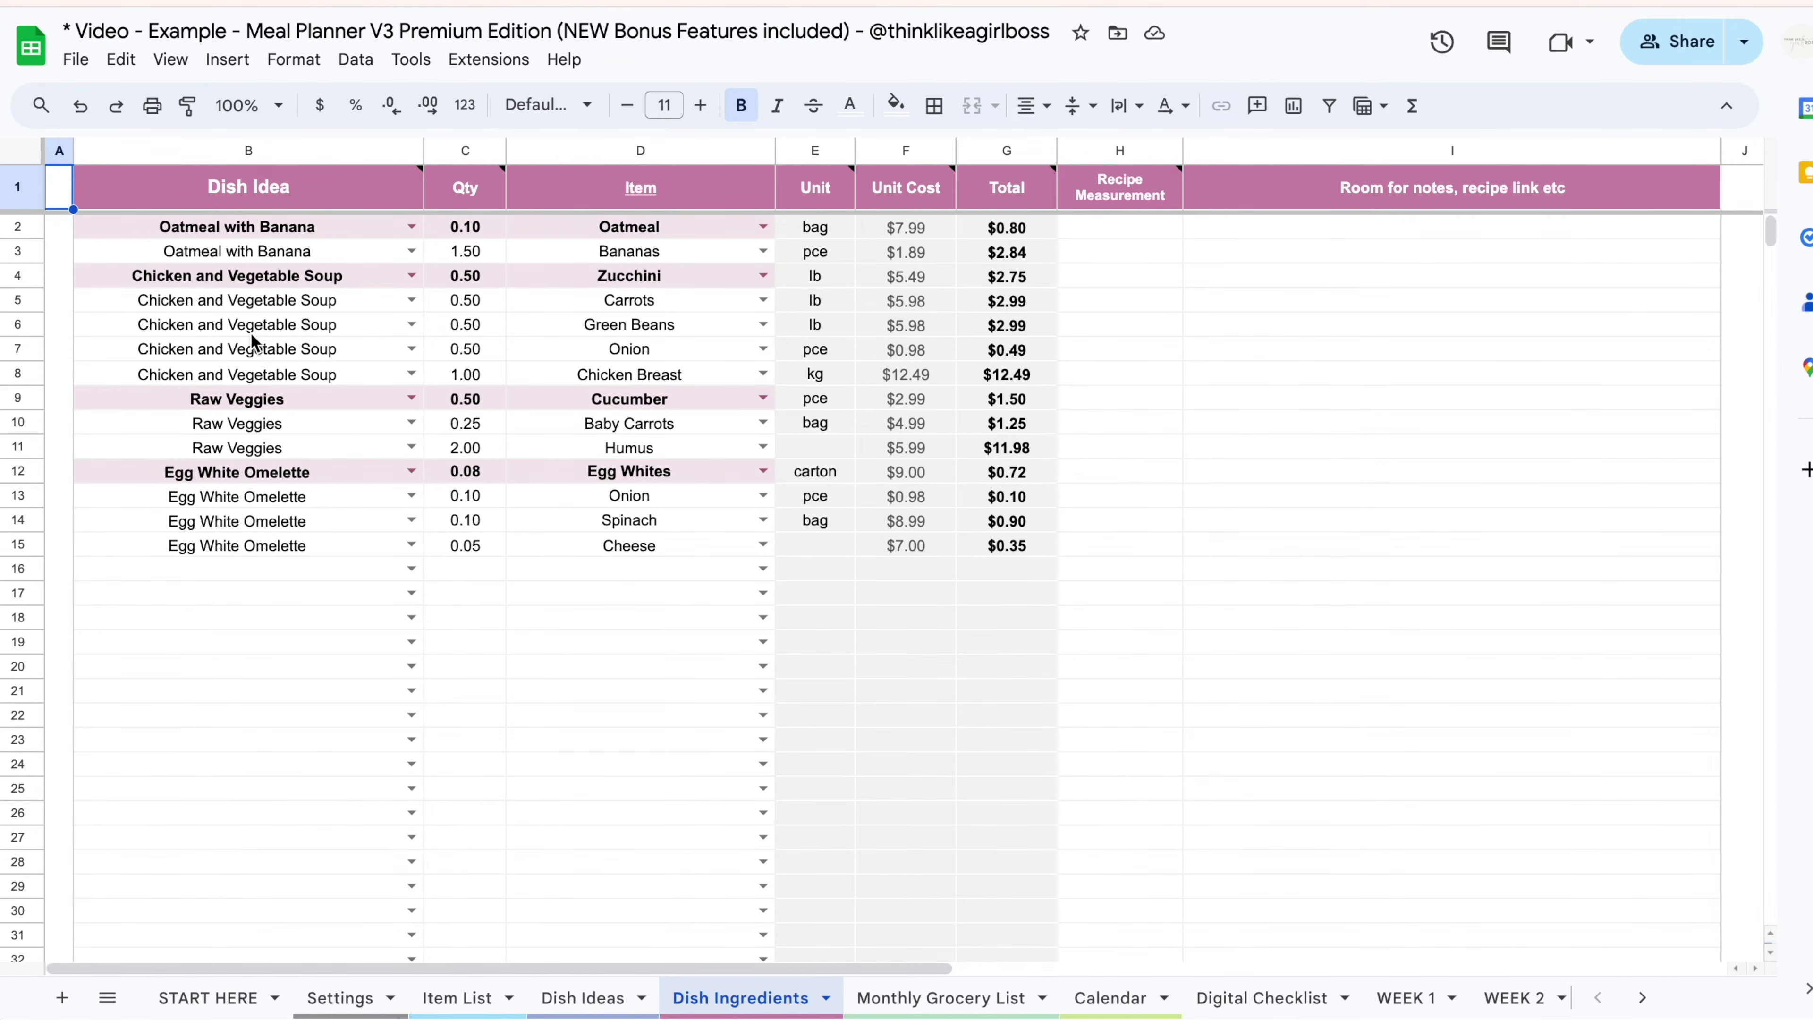
{"action": "left_click_drag", "start_coordinate": [300, 279], "coordinate": [648, 379]}
{"action": "left_click", "coordinate": [1338, 544]}
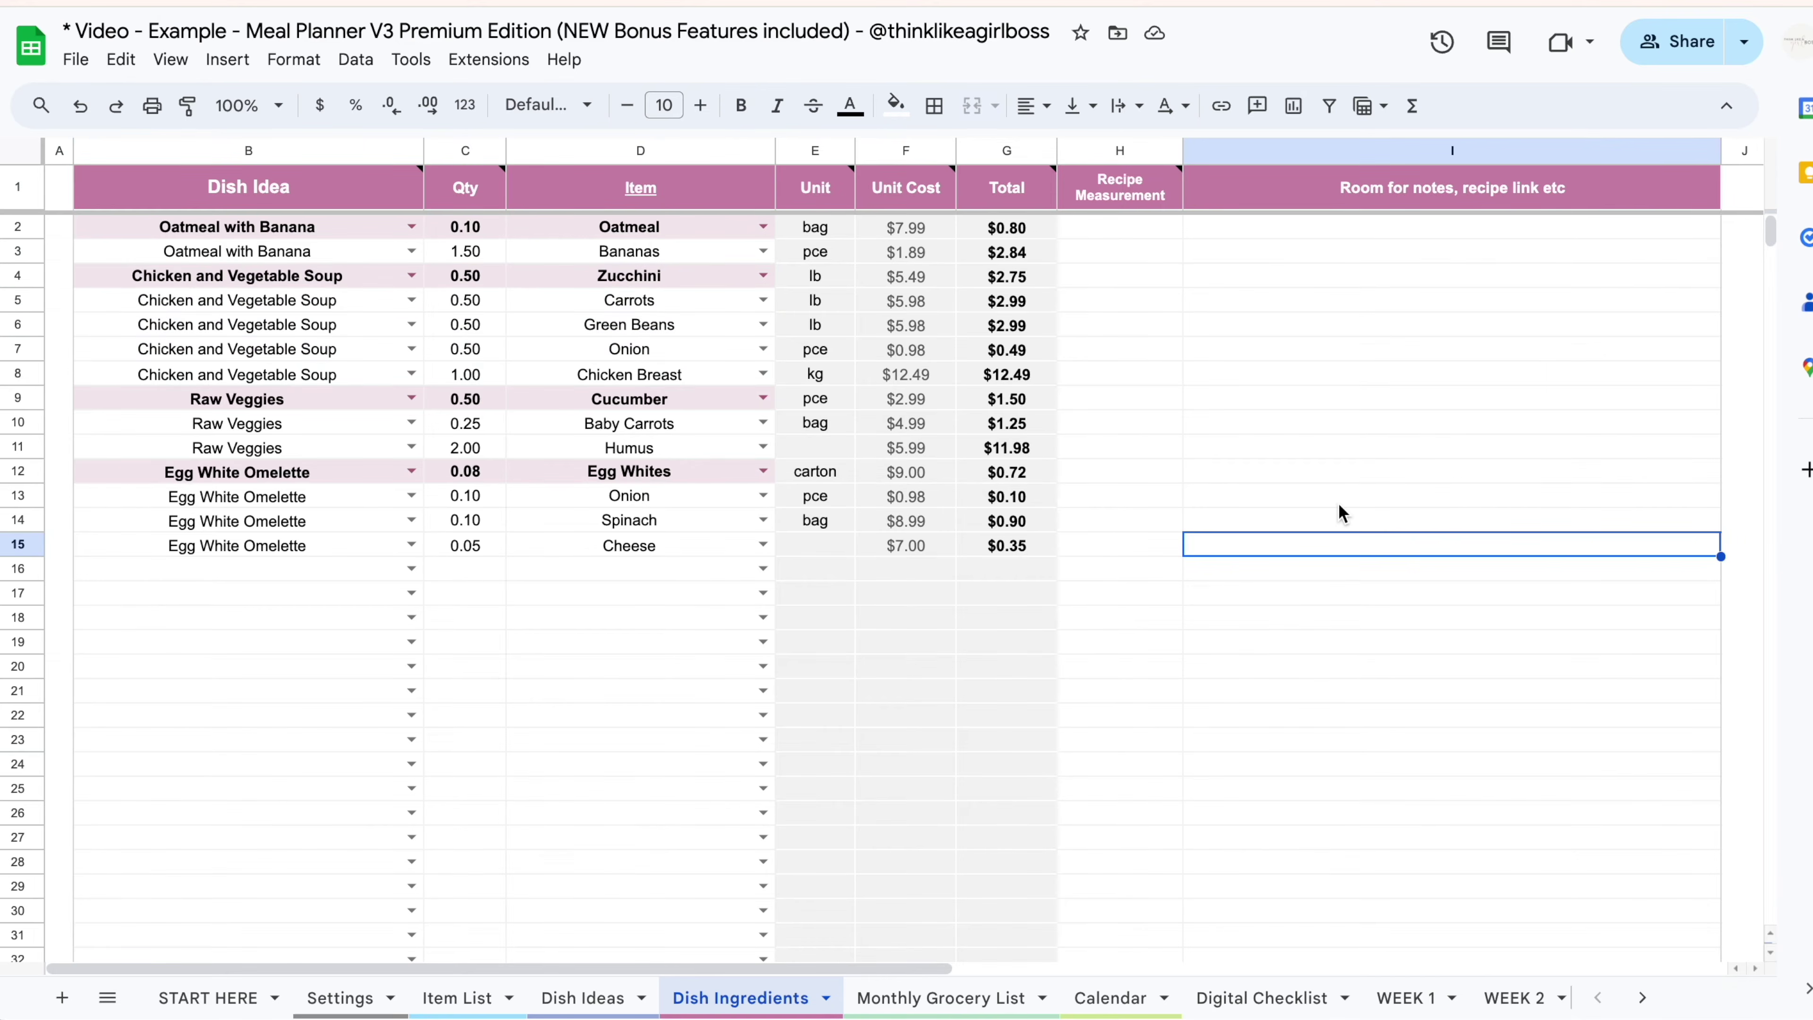
{"action": "scroll", "coordinate": [1338, 503], "scroll_direction": "right", "scroll_amount": 10}
{"action": "scroll", "coordinate": [1339, 502], "scroll_direction": "right", "scroll_amount": 5}
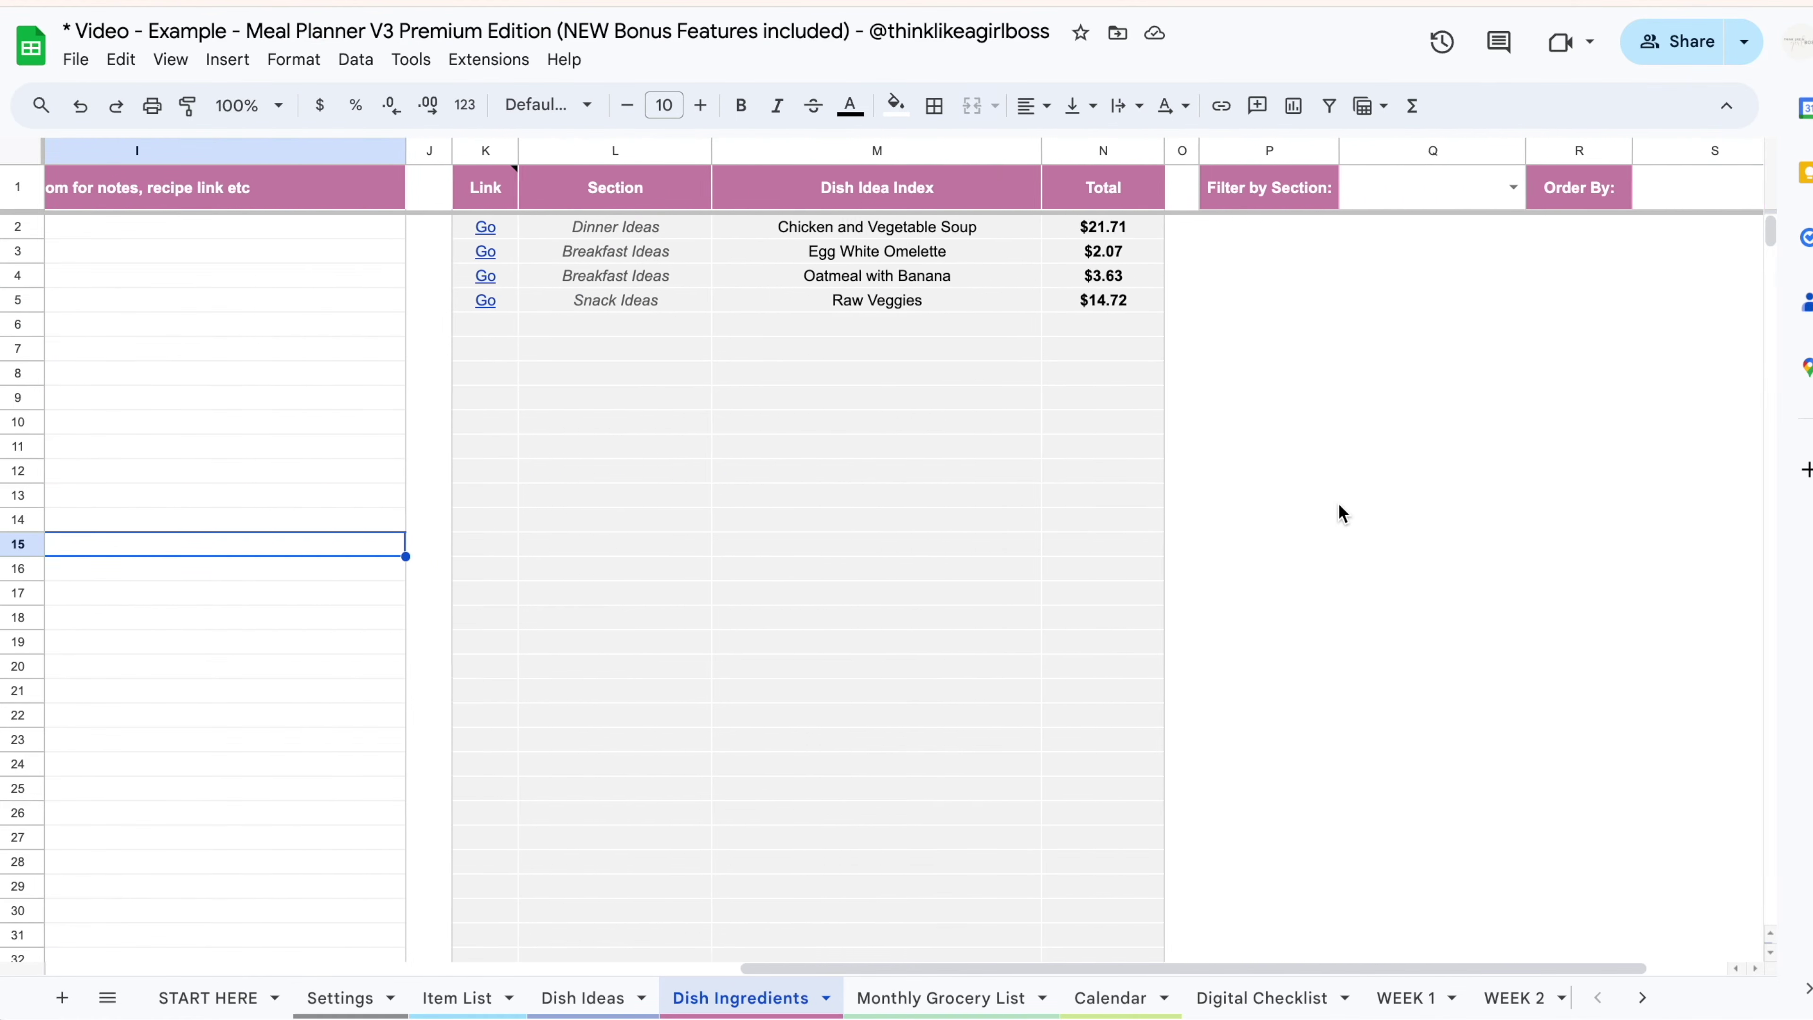
{"action": "left_click", "coordinate": [734, 274]}
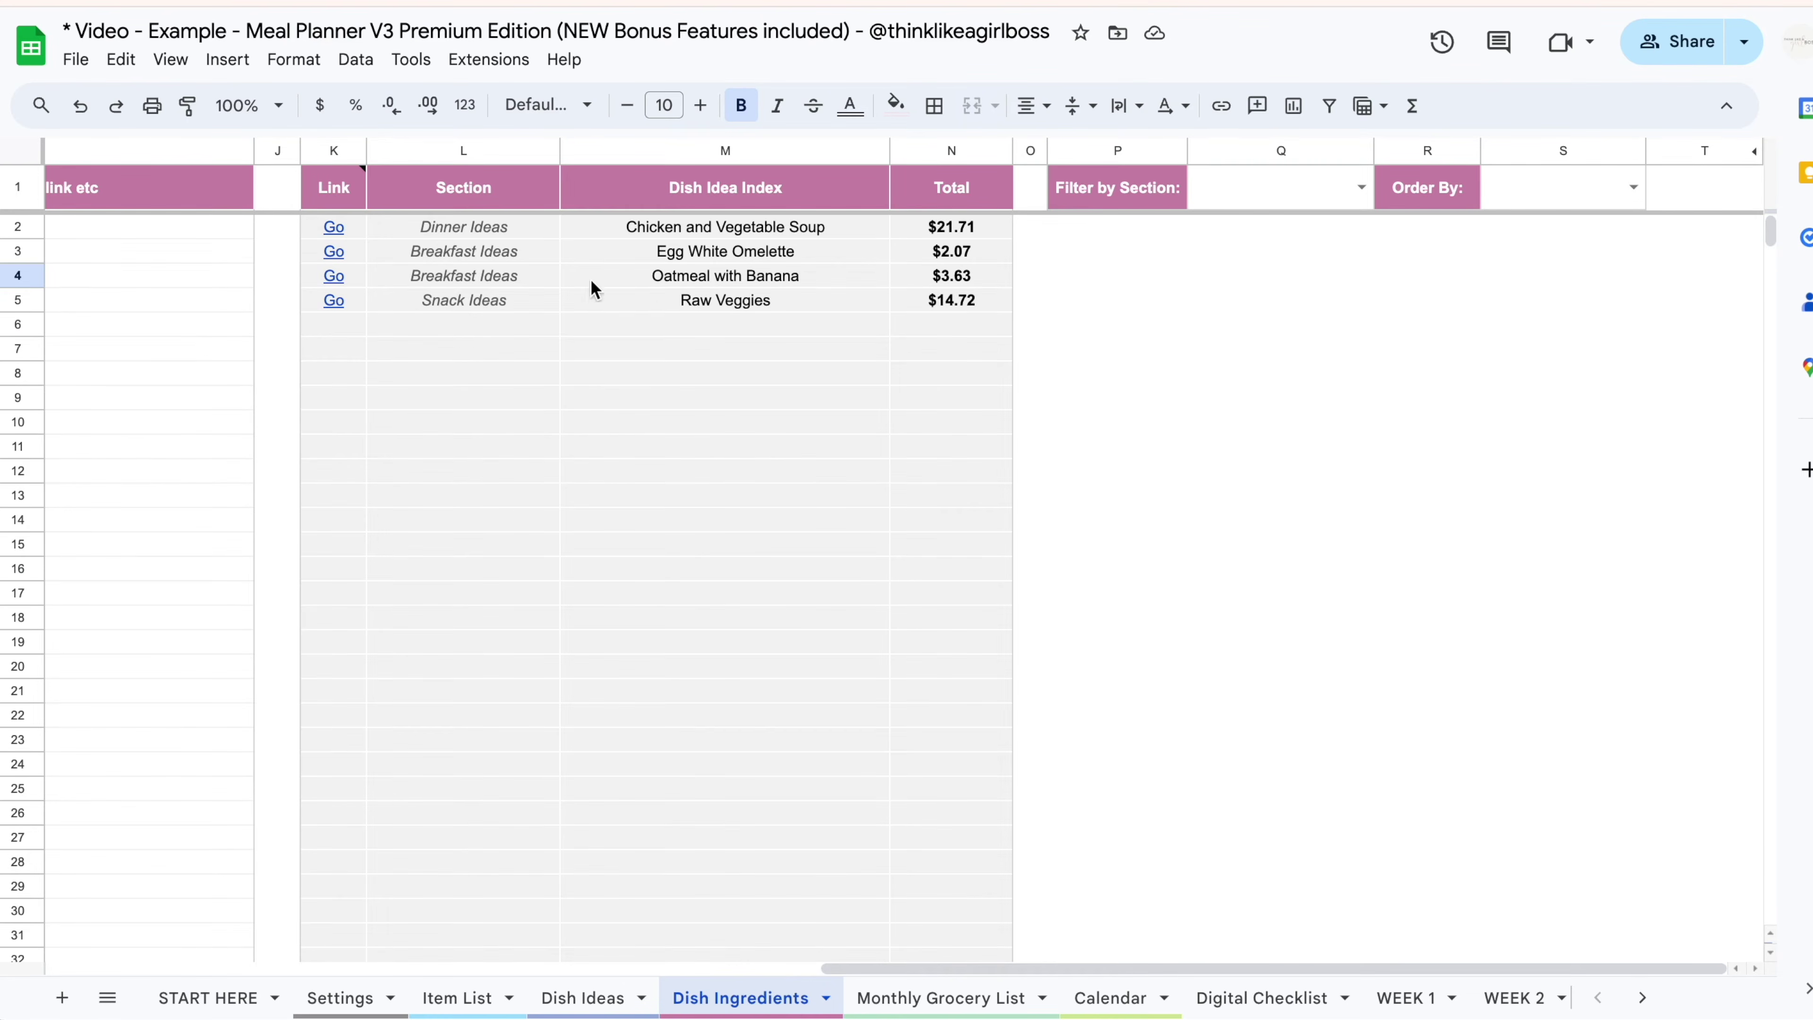
Filter the Dish Idea Index by Breakfast Ideas, Dinner Ideas and View All, and clear the section filter.
{"action": "left_click", "coordinate": [1361, 188]}
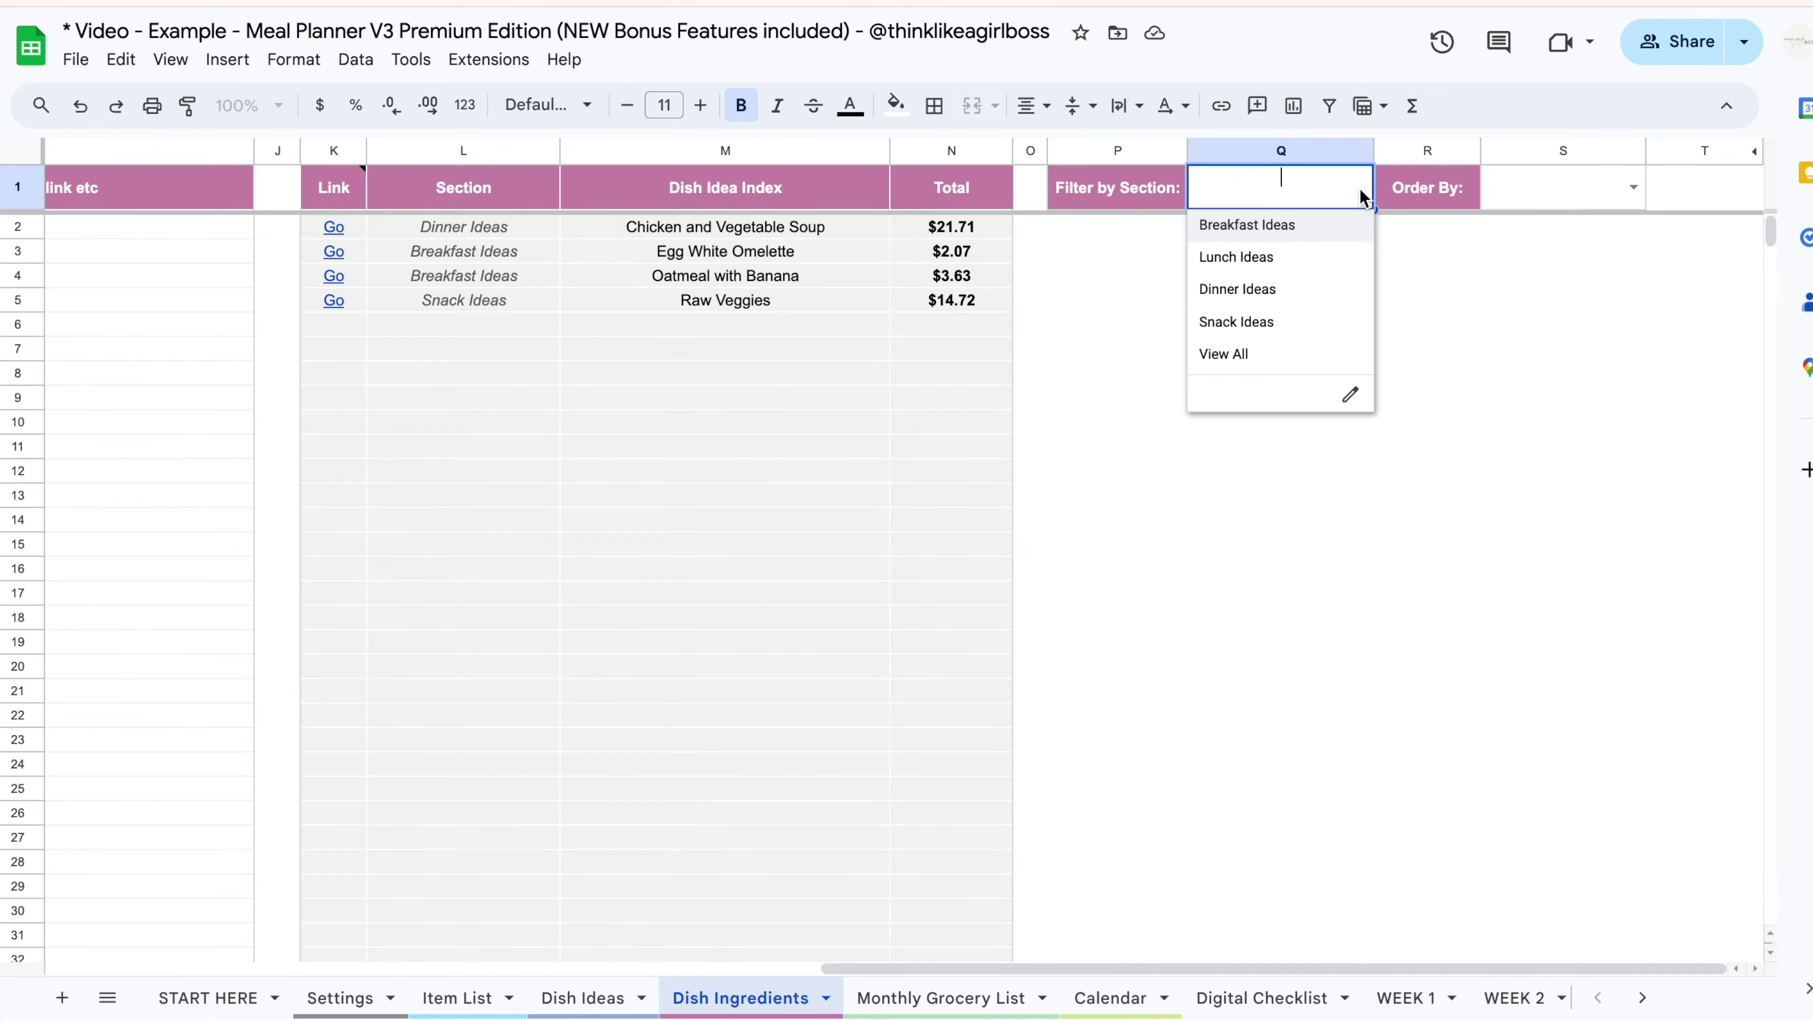
{"action": "left_click", "coordinate": [1317, 236]}
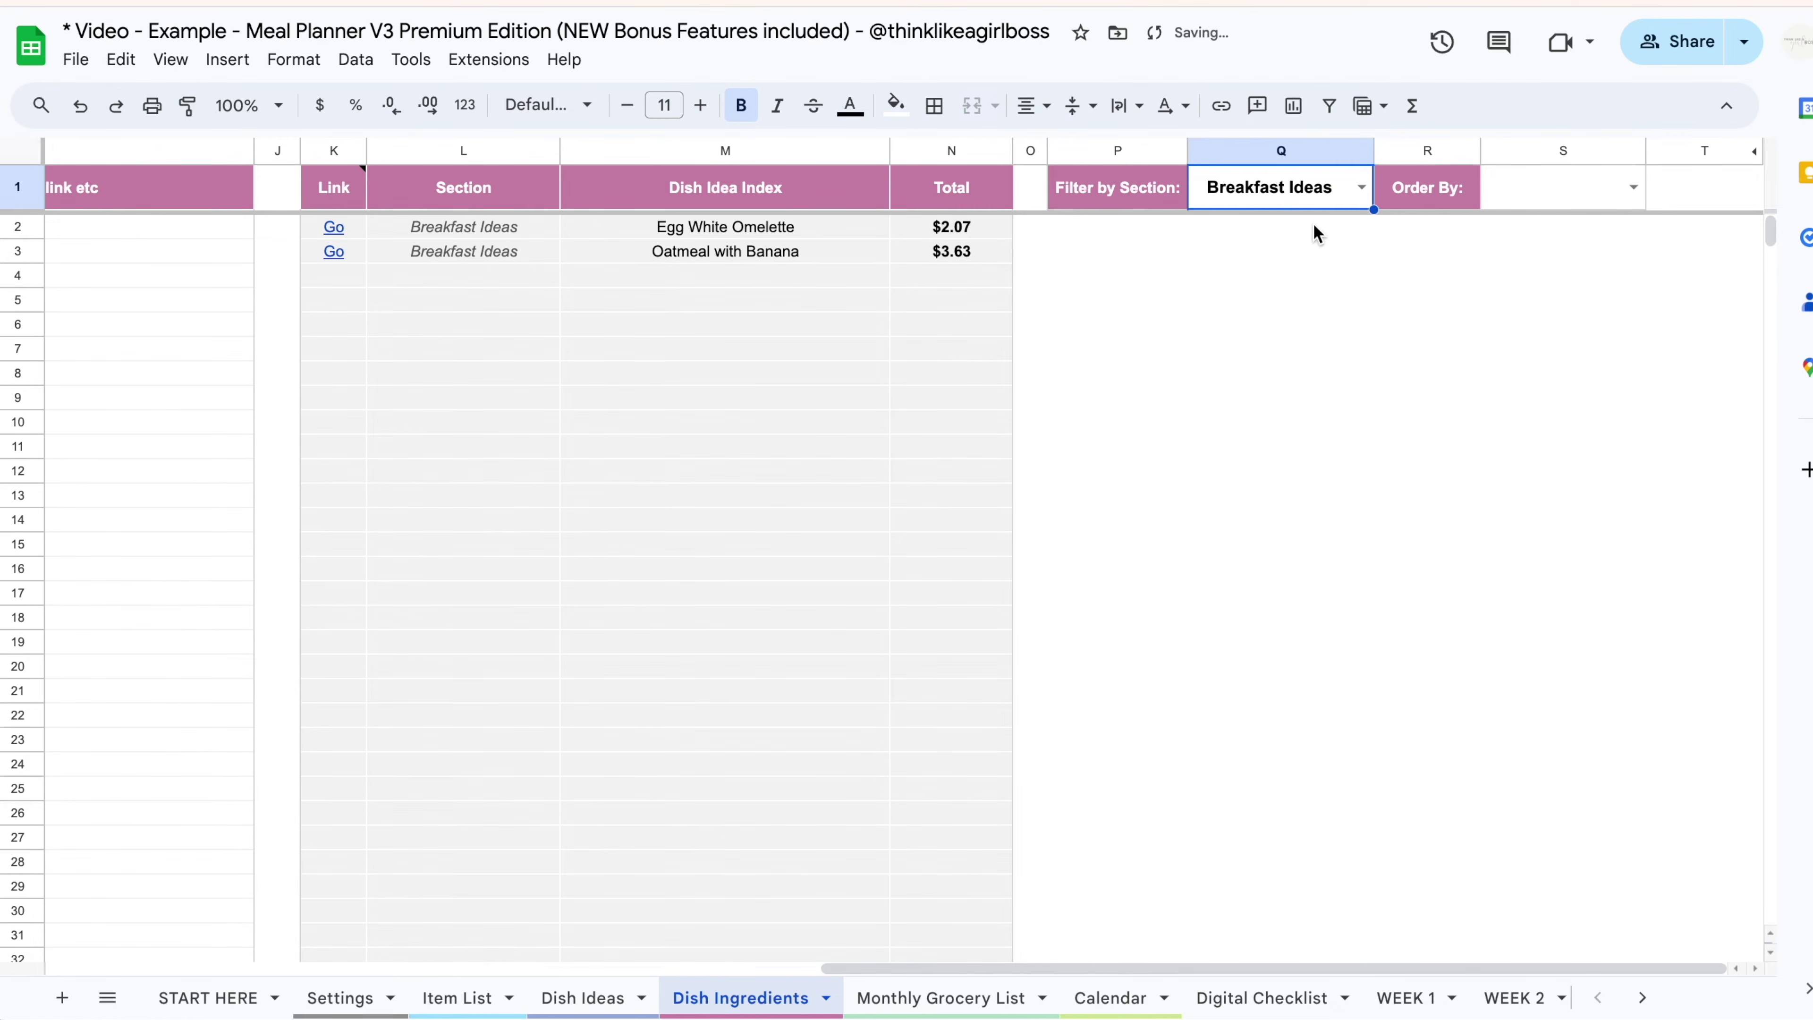
{"action": "left_click", "coordinate": [1363, 188]}
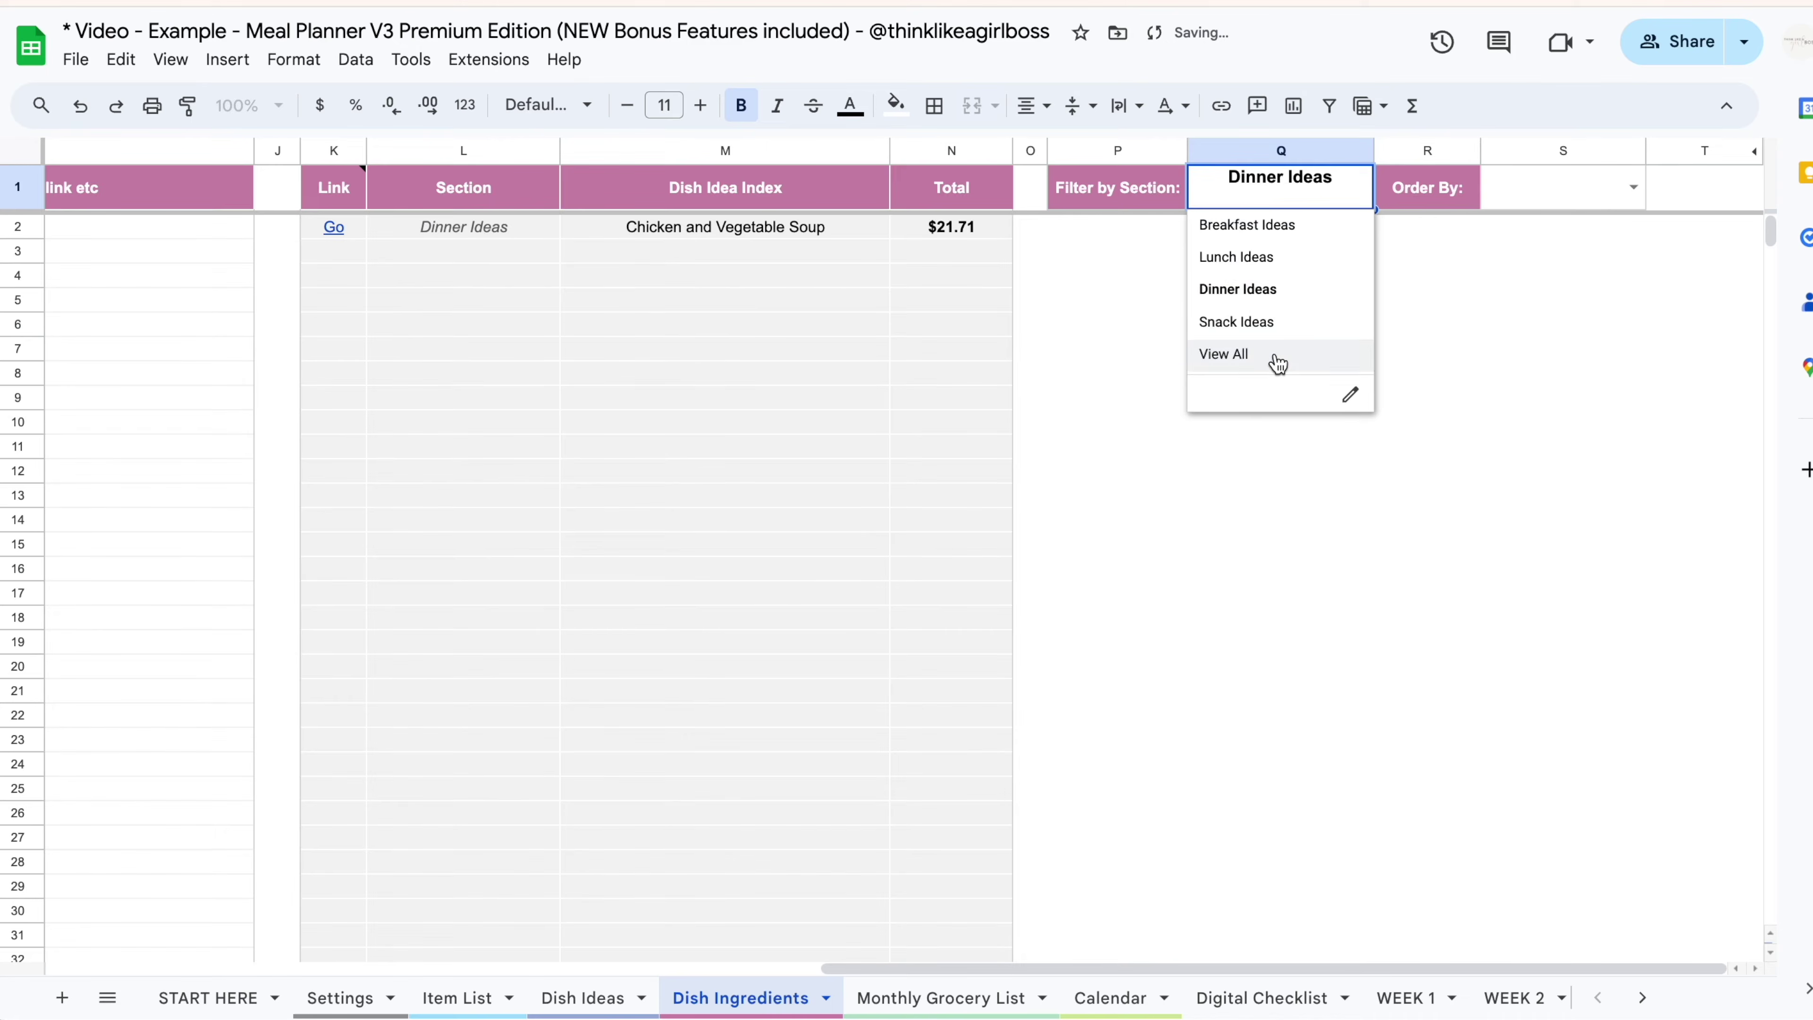
{"action": "left_click", "coordinate": [1277, 357]}
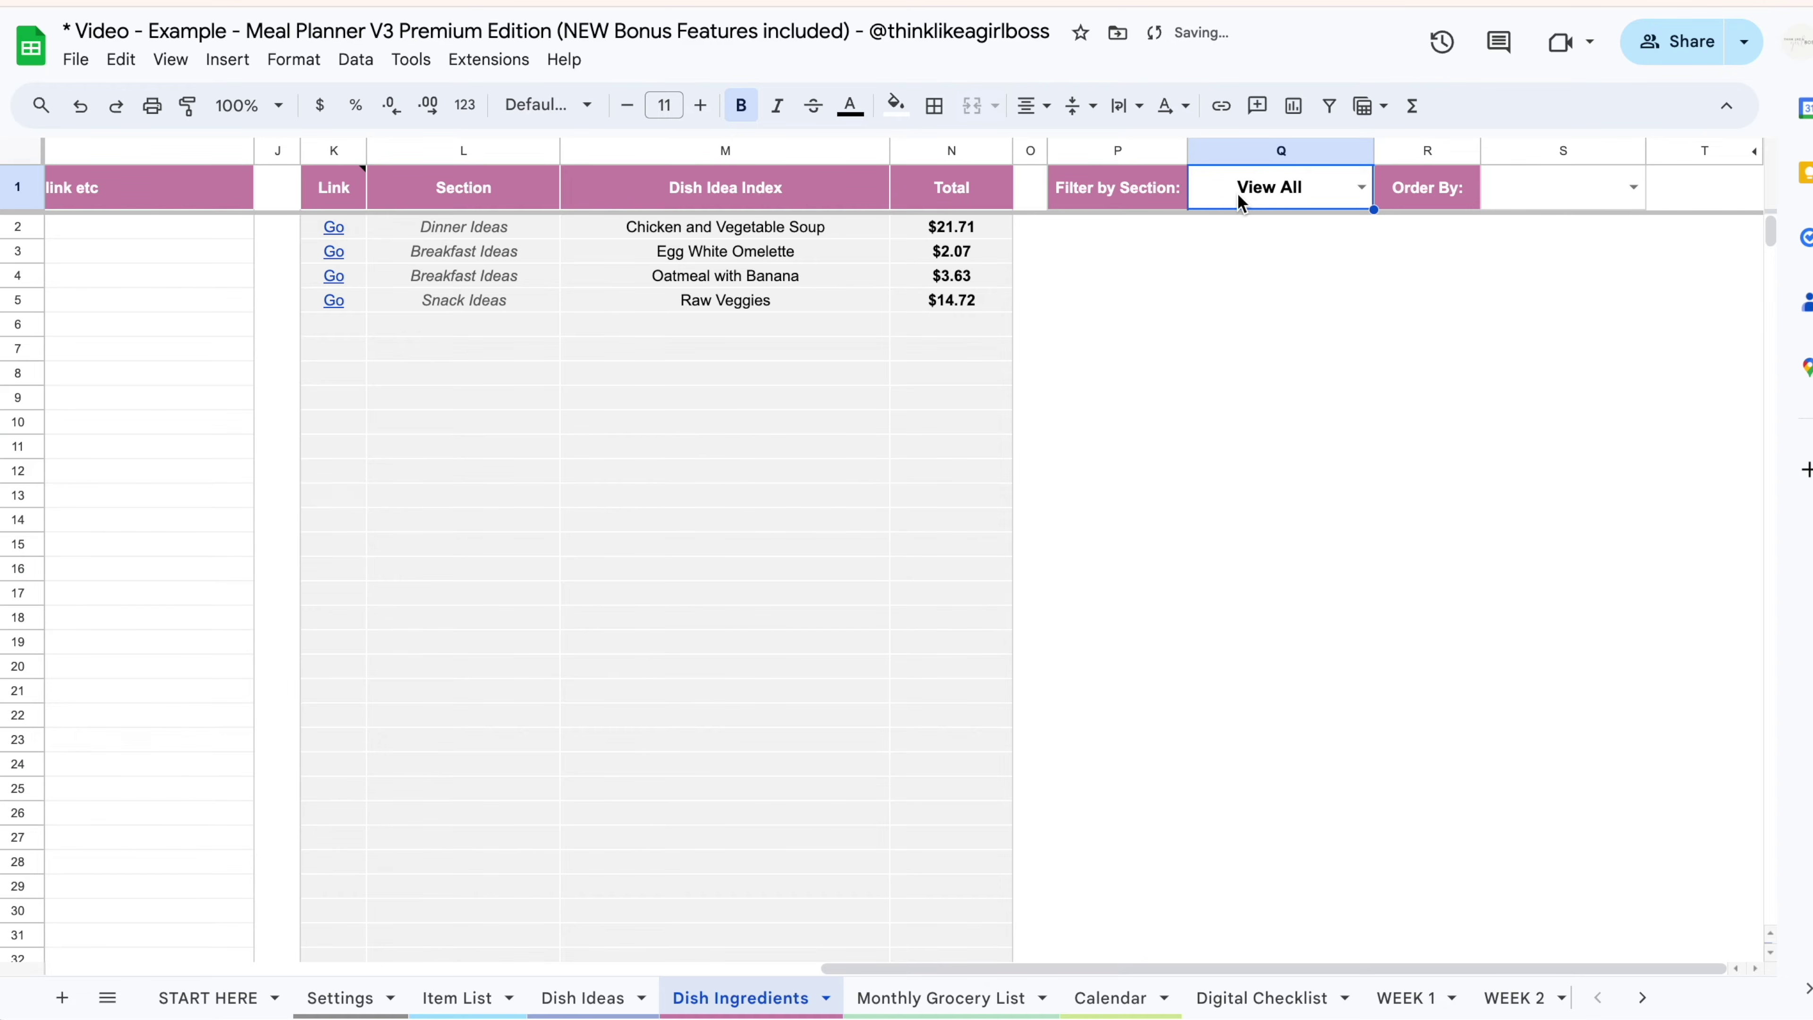
{"action": "key", "text": "Delete"}
Order the Dish Idea Index by Total and filter it by the Breakfast Ideas section.
{"action": "left_click", "coordinate": [1632, 189]}
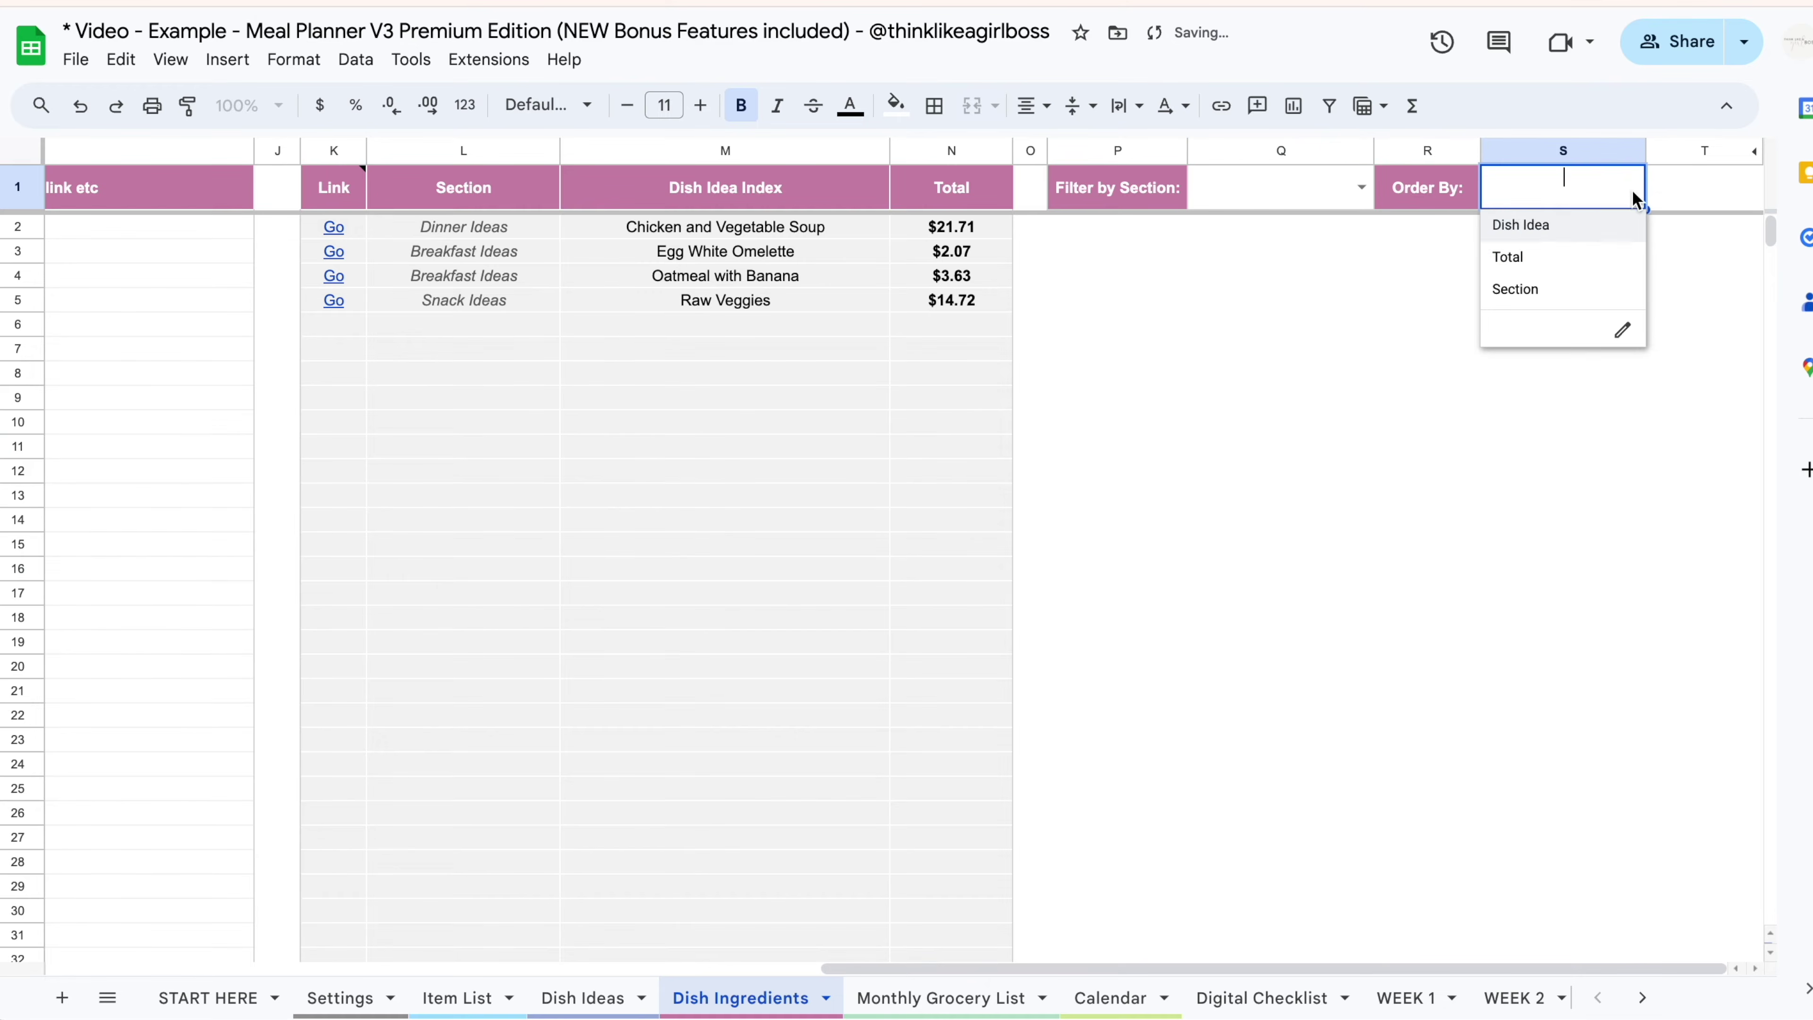
{"action": "left_click", "coordinate": [1547, 259]}
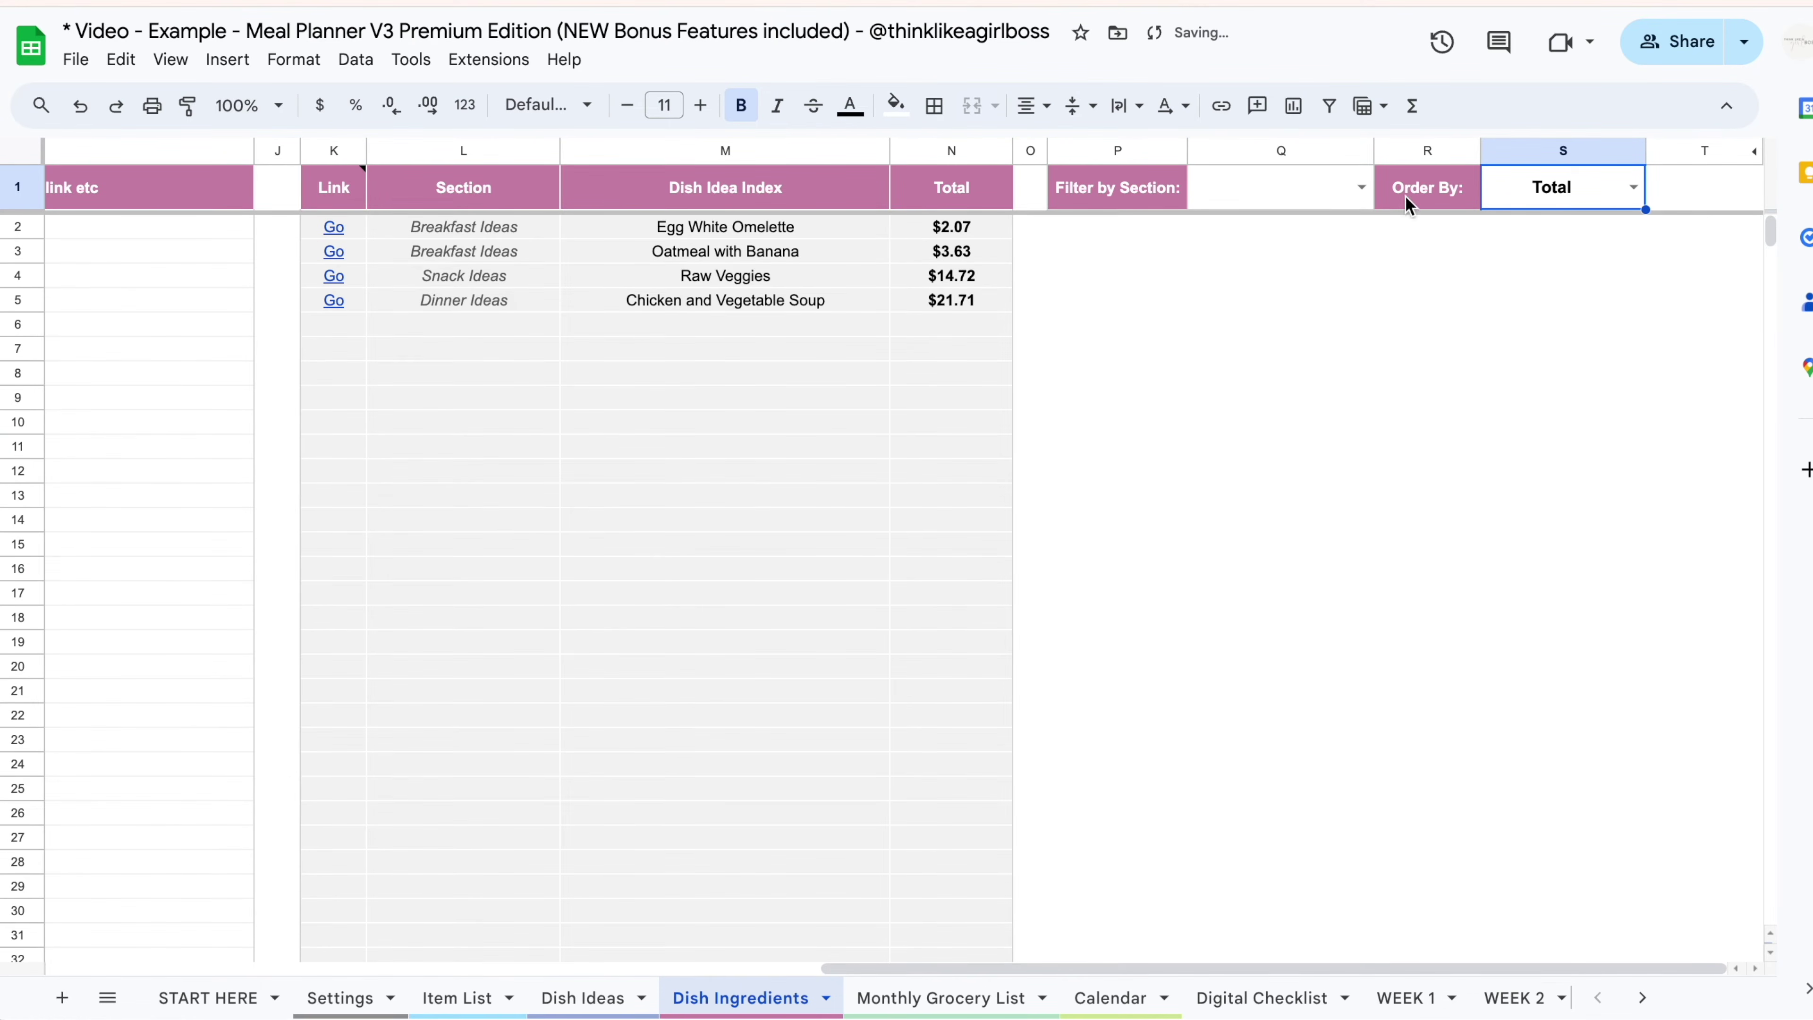
{"action": "left_click", "coordinate": [1359, 188]}
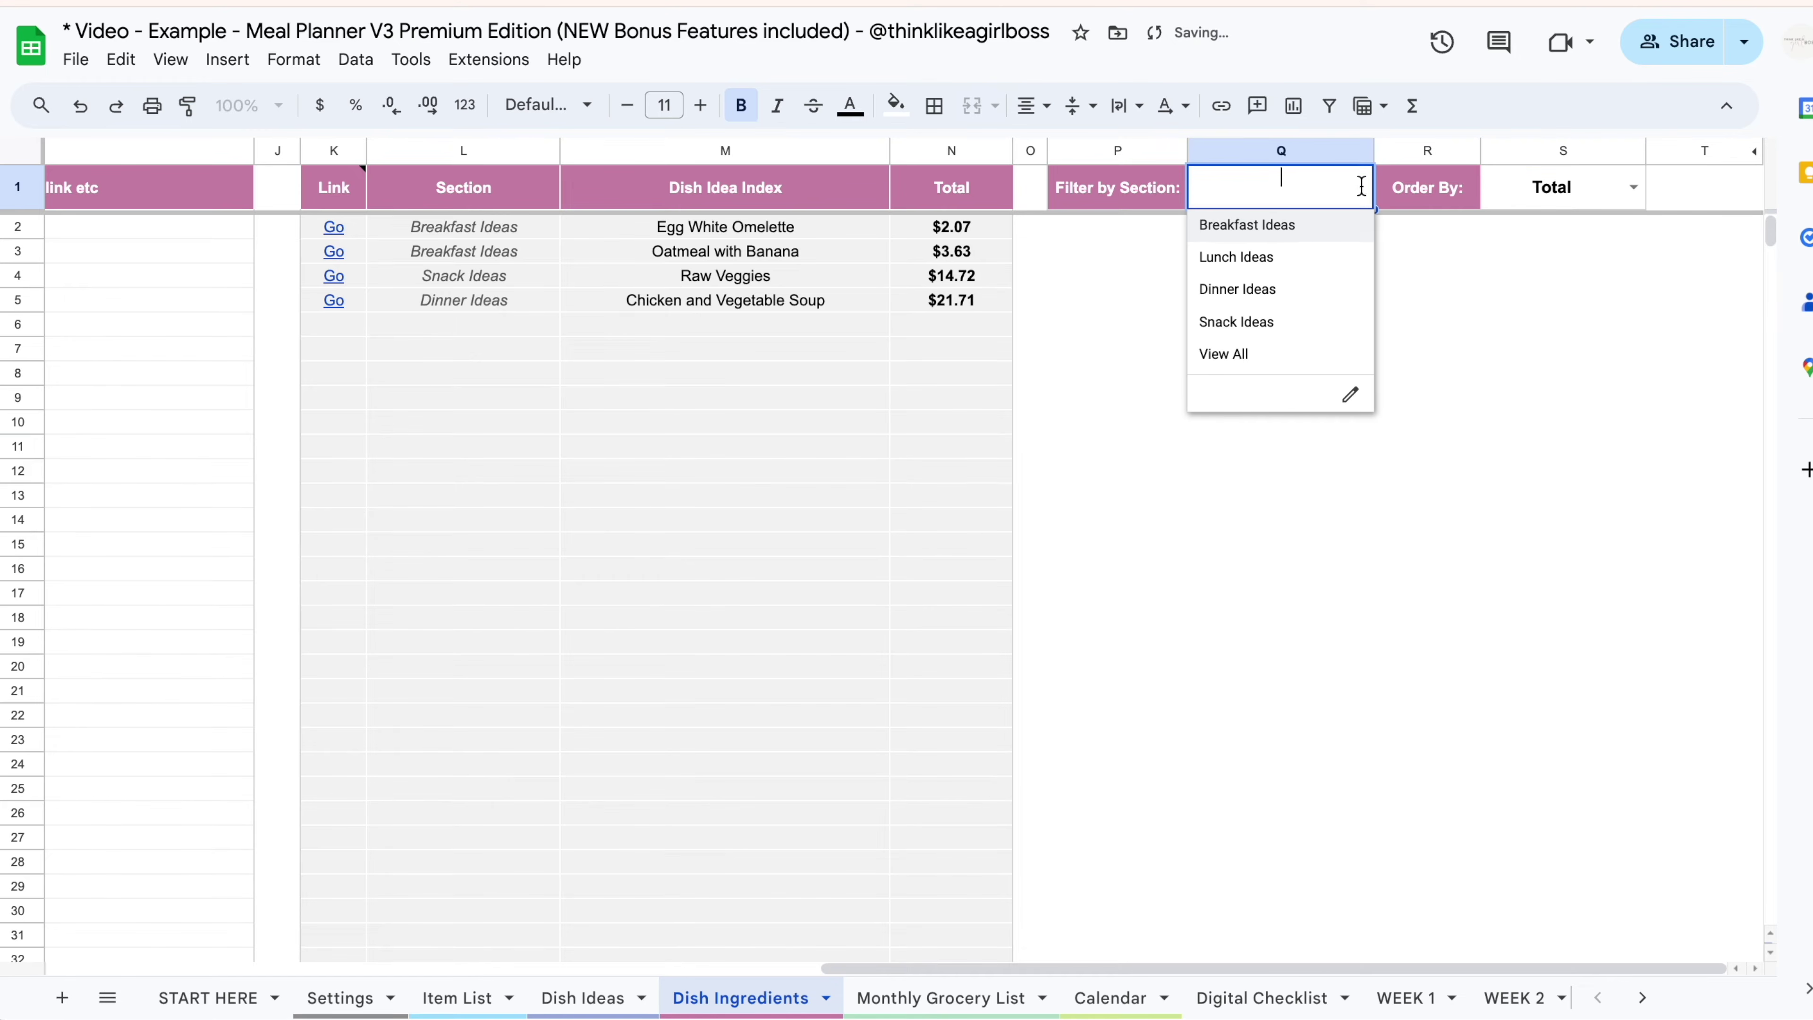
{"action": "left_click", "coordinate": [1321, 229]}
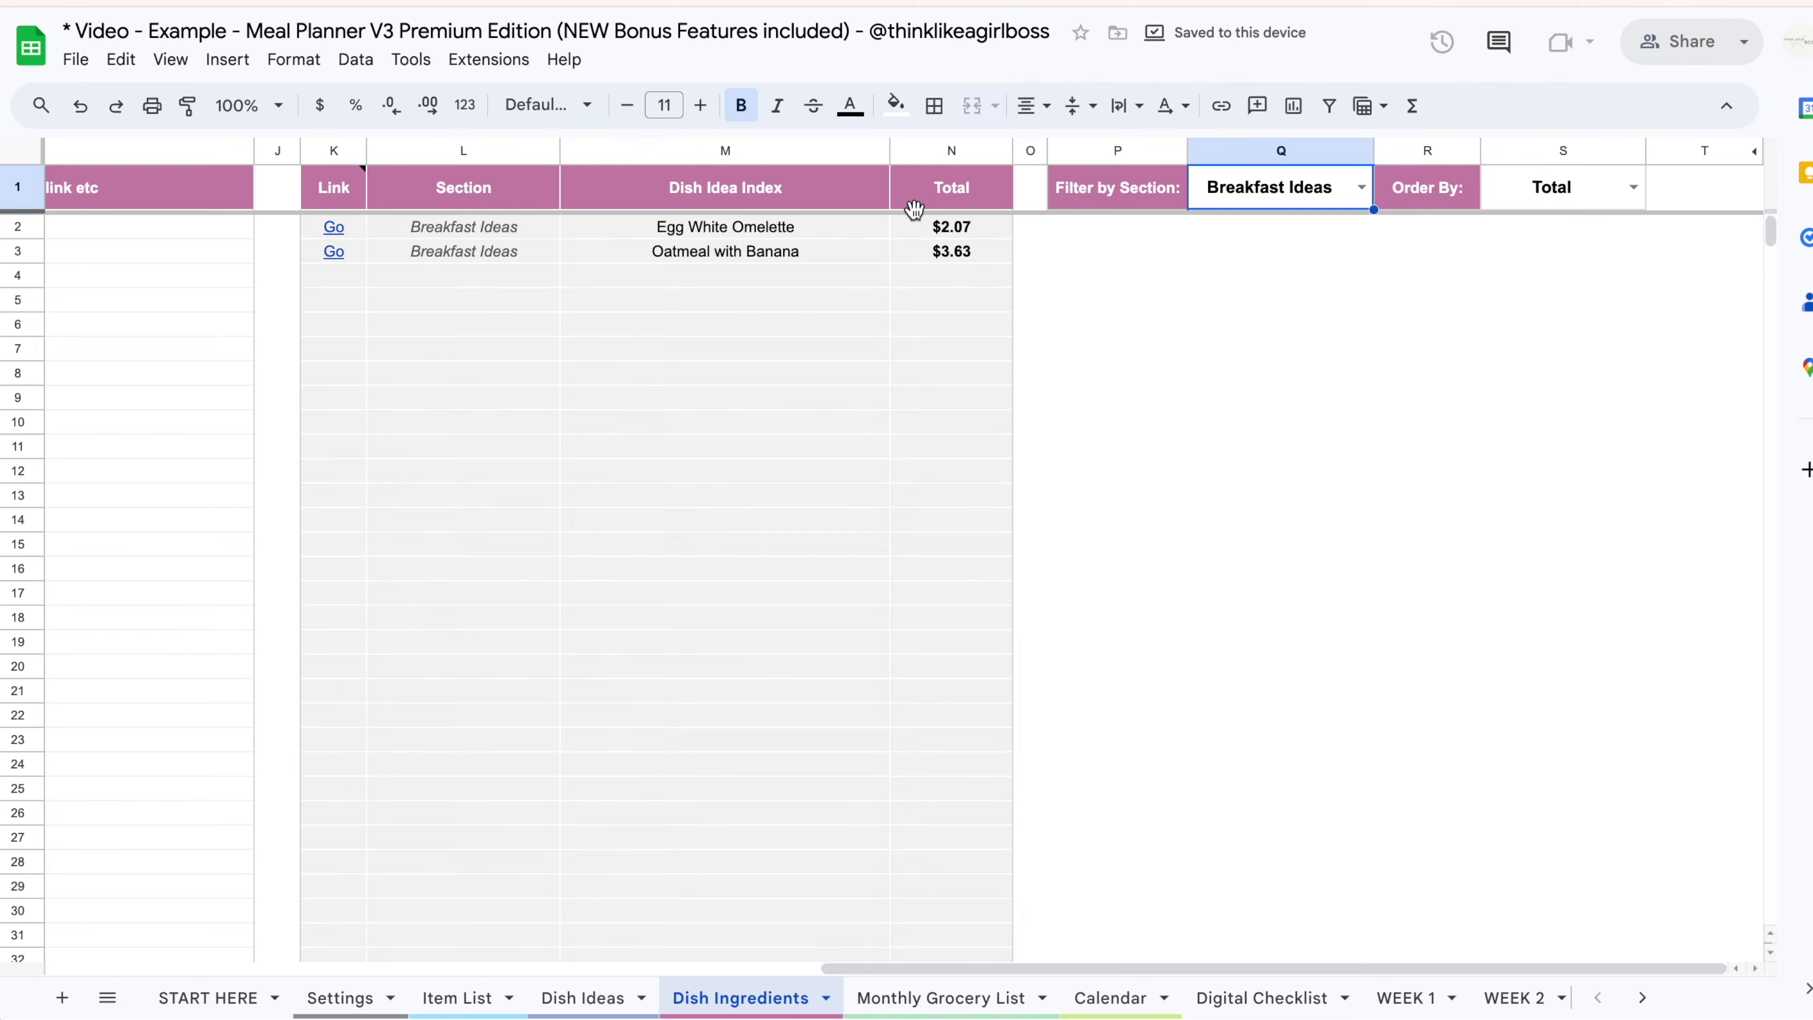
Follow the Dish Idea Index link of Egg White Omelette to its ingredients.
{"action": "left_click", "coordinate": [1113, 397]}
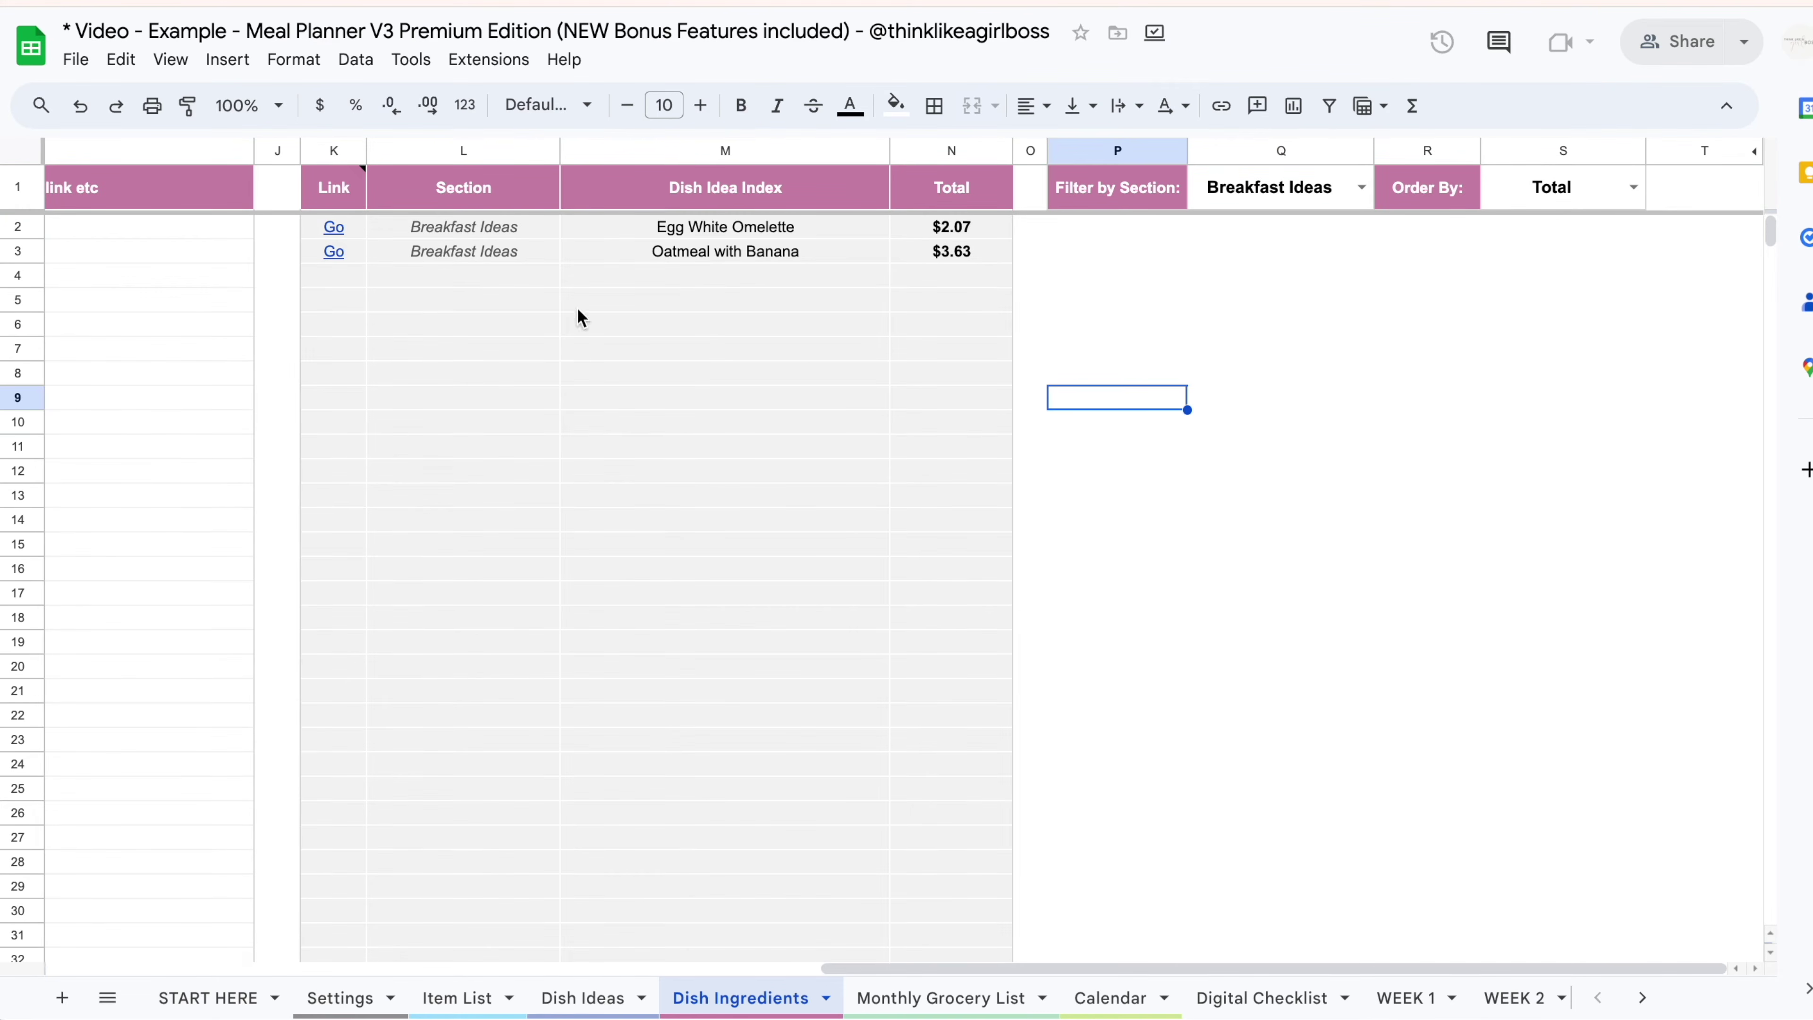
{"action": "left_click", "coordinate": [338, 227]}
{"action": "left_click", "coordinate": [469, 257]}
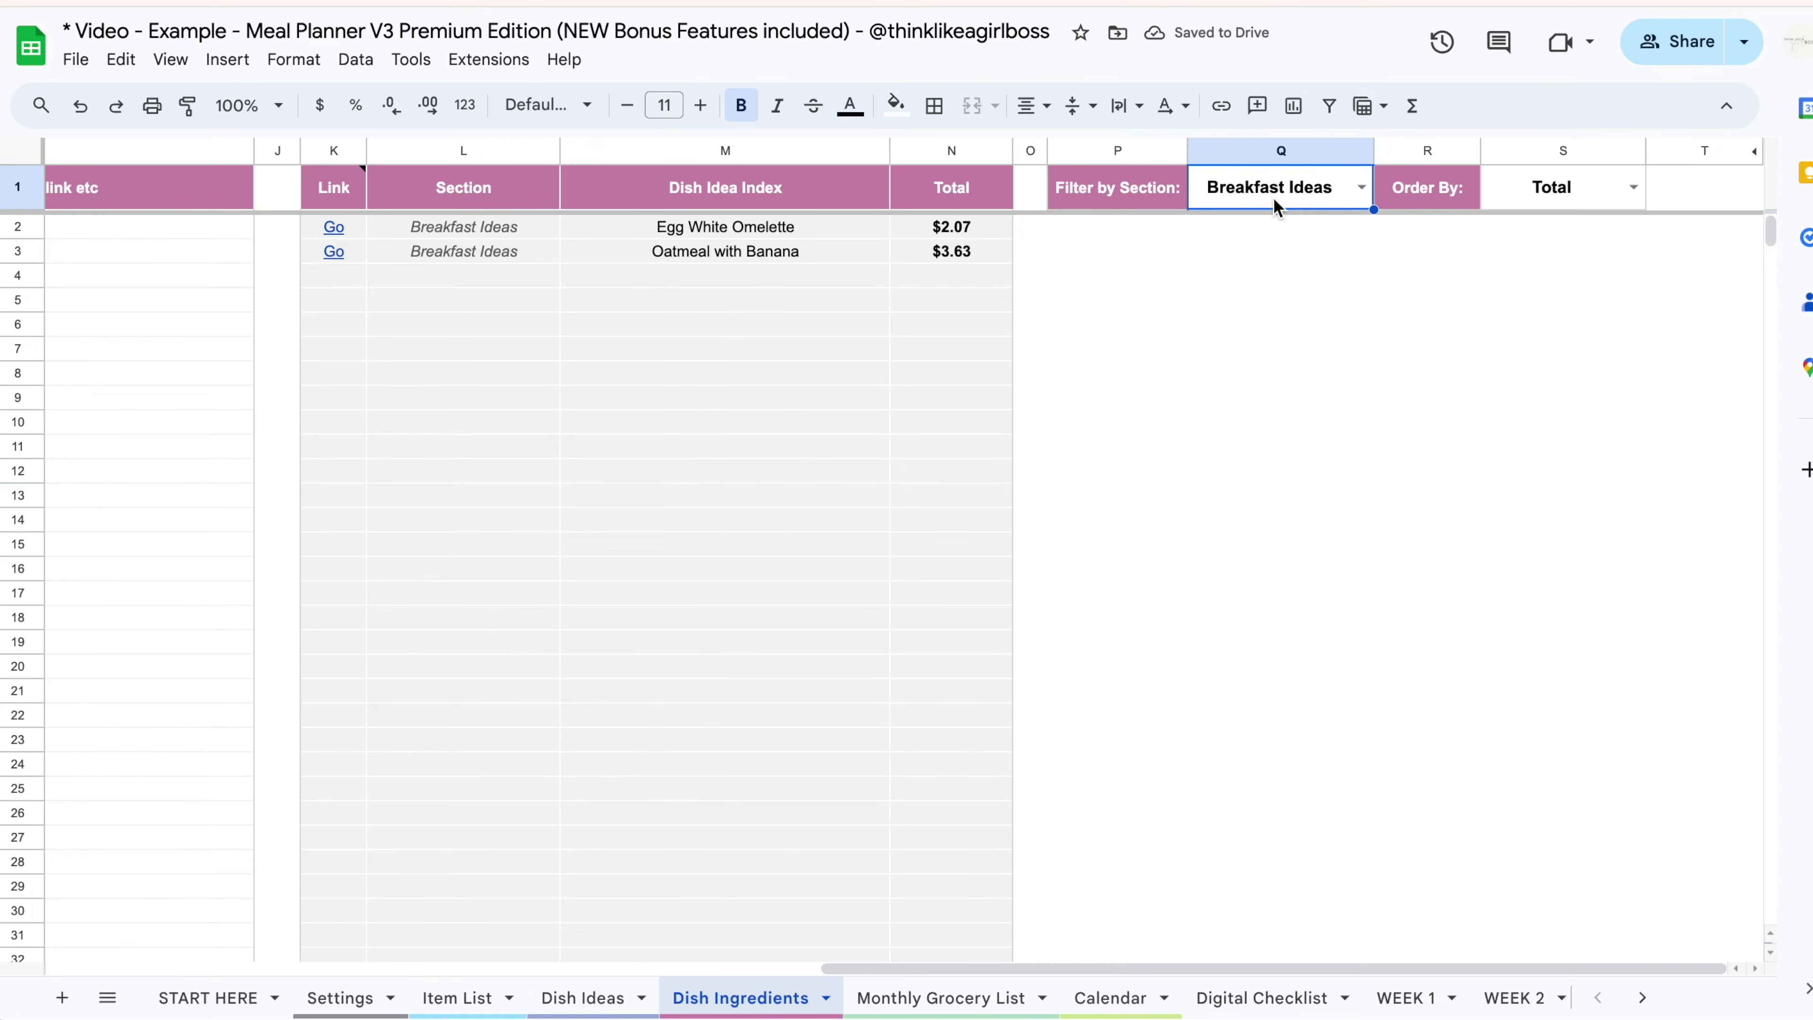
Clear the section filter and the ordering of the Dish Idea Index.
{"action": "key", "text": "Delete"}
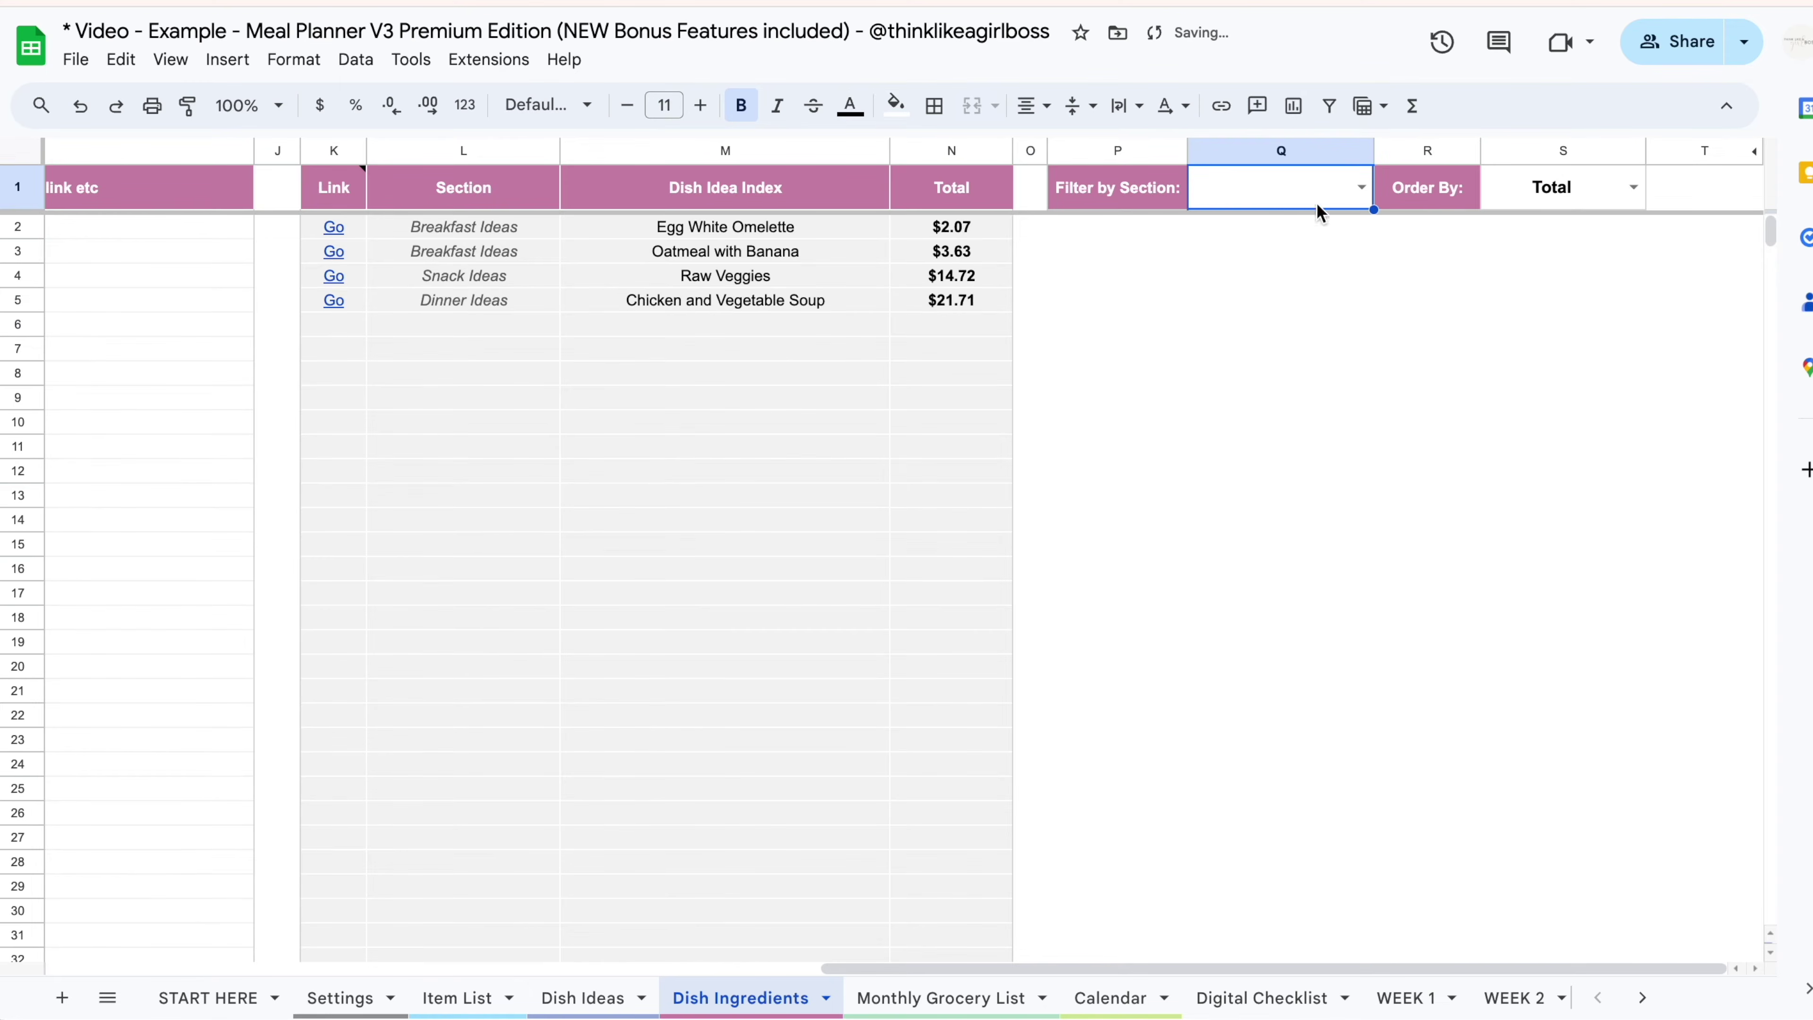
{"action": "left_click", "coordinate": [1521, 189]}
{"action": "key", "text": "Delete"}
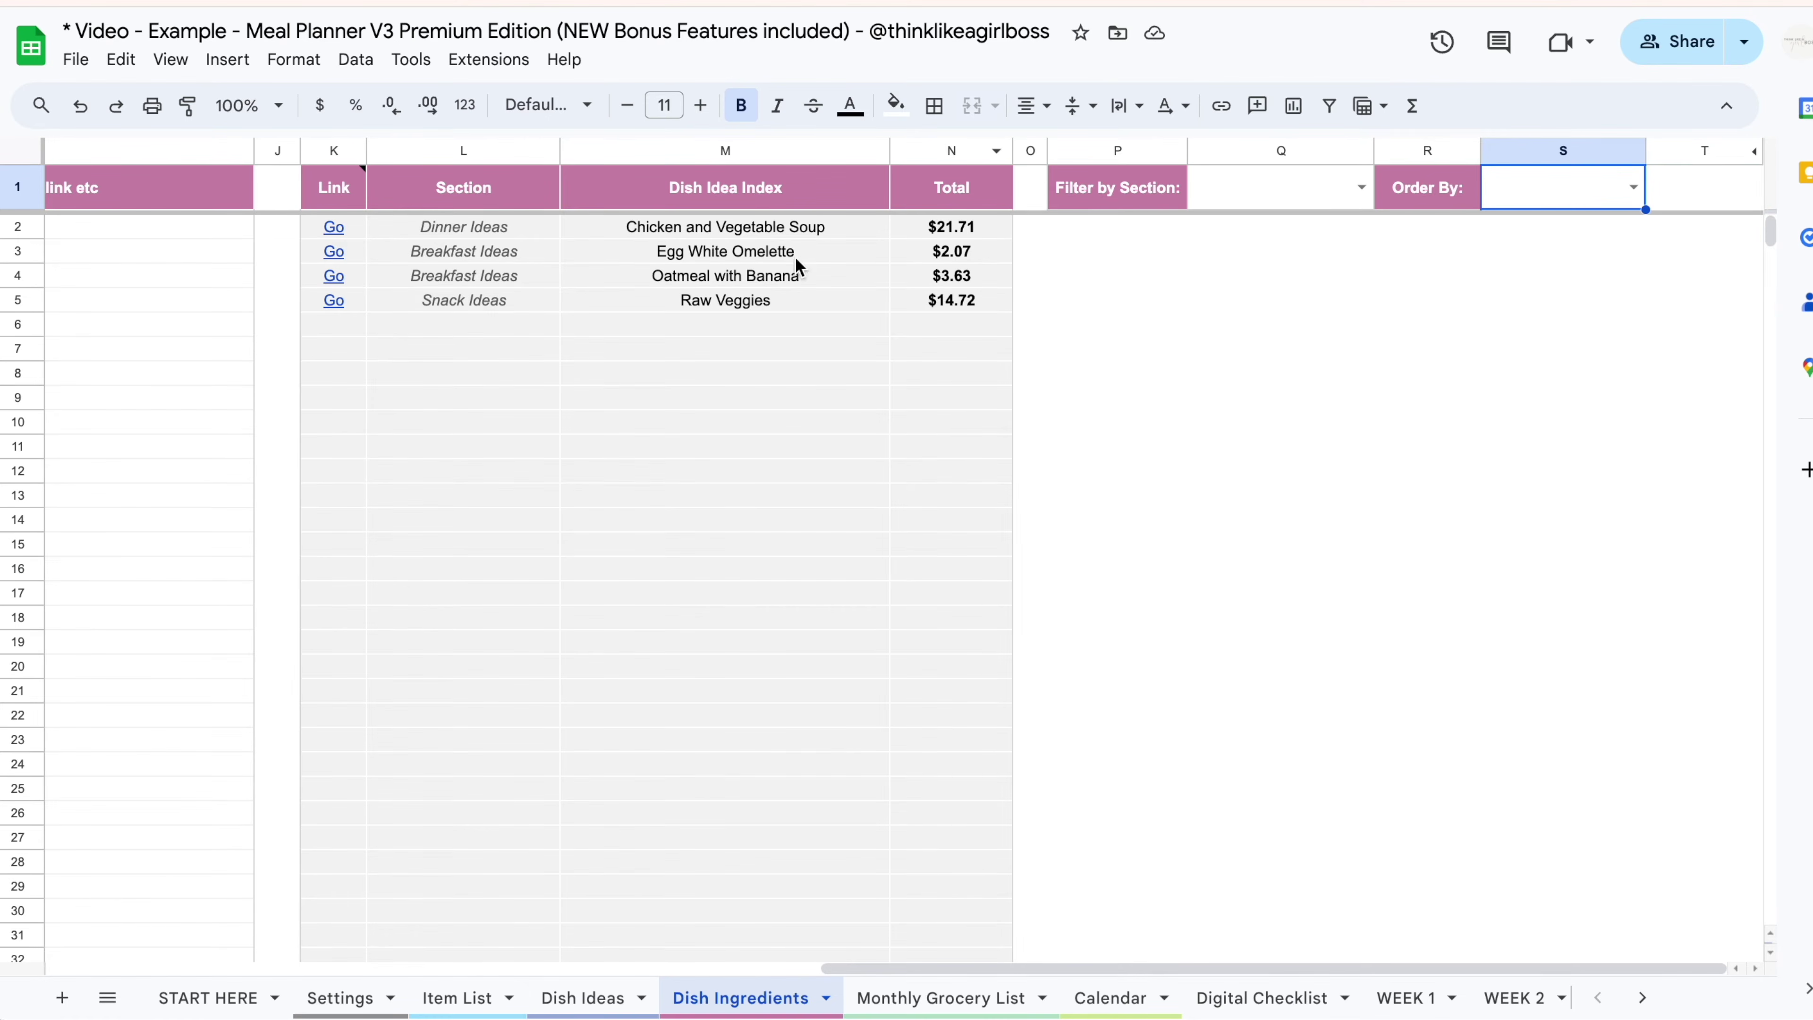
Check the Carrots quantity and the sum of the ingredient totals for Chicken and Vegetable Soup.
{"action": "scroll", "coordinate": [979, 402], "scroll_direction": "left", "scroll_amount": 10}
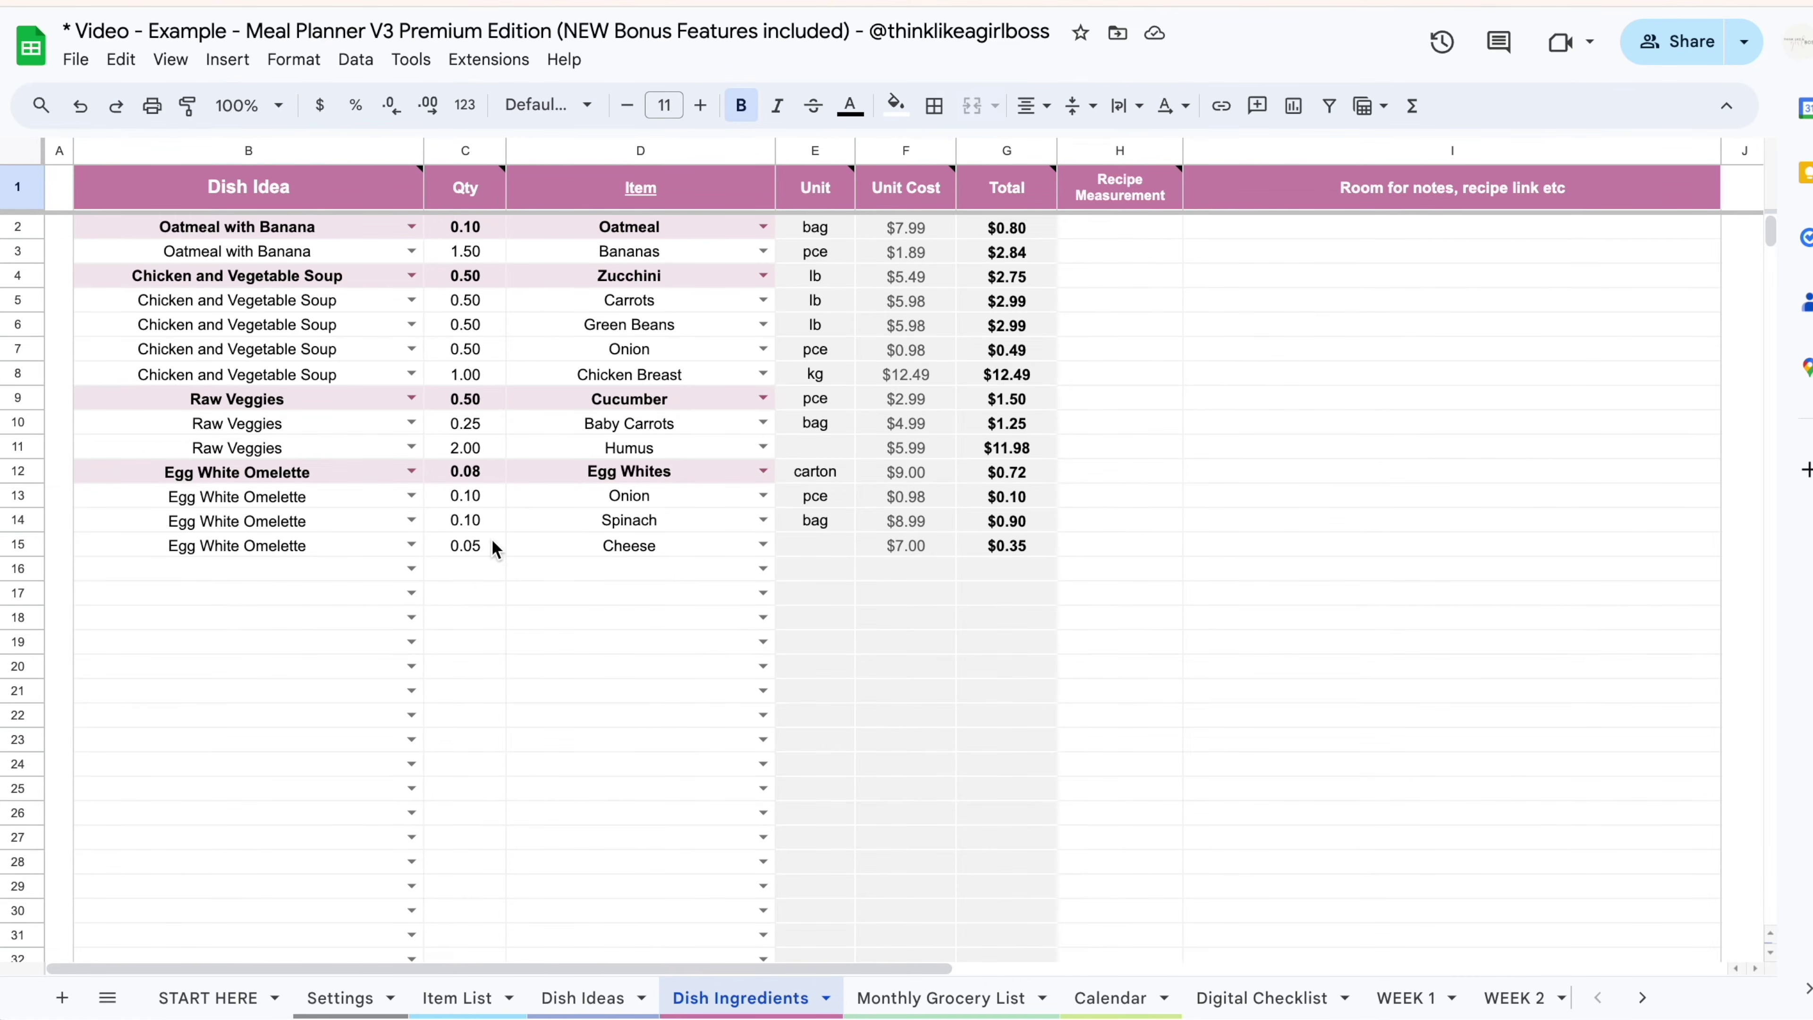
{"action": "left_click", "coordinate": [496, 303]}
{"action": "left_click", "coordinate": [497, 309]}
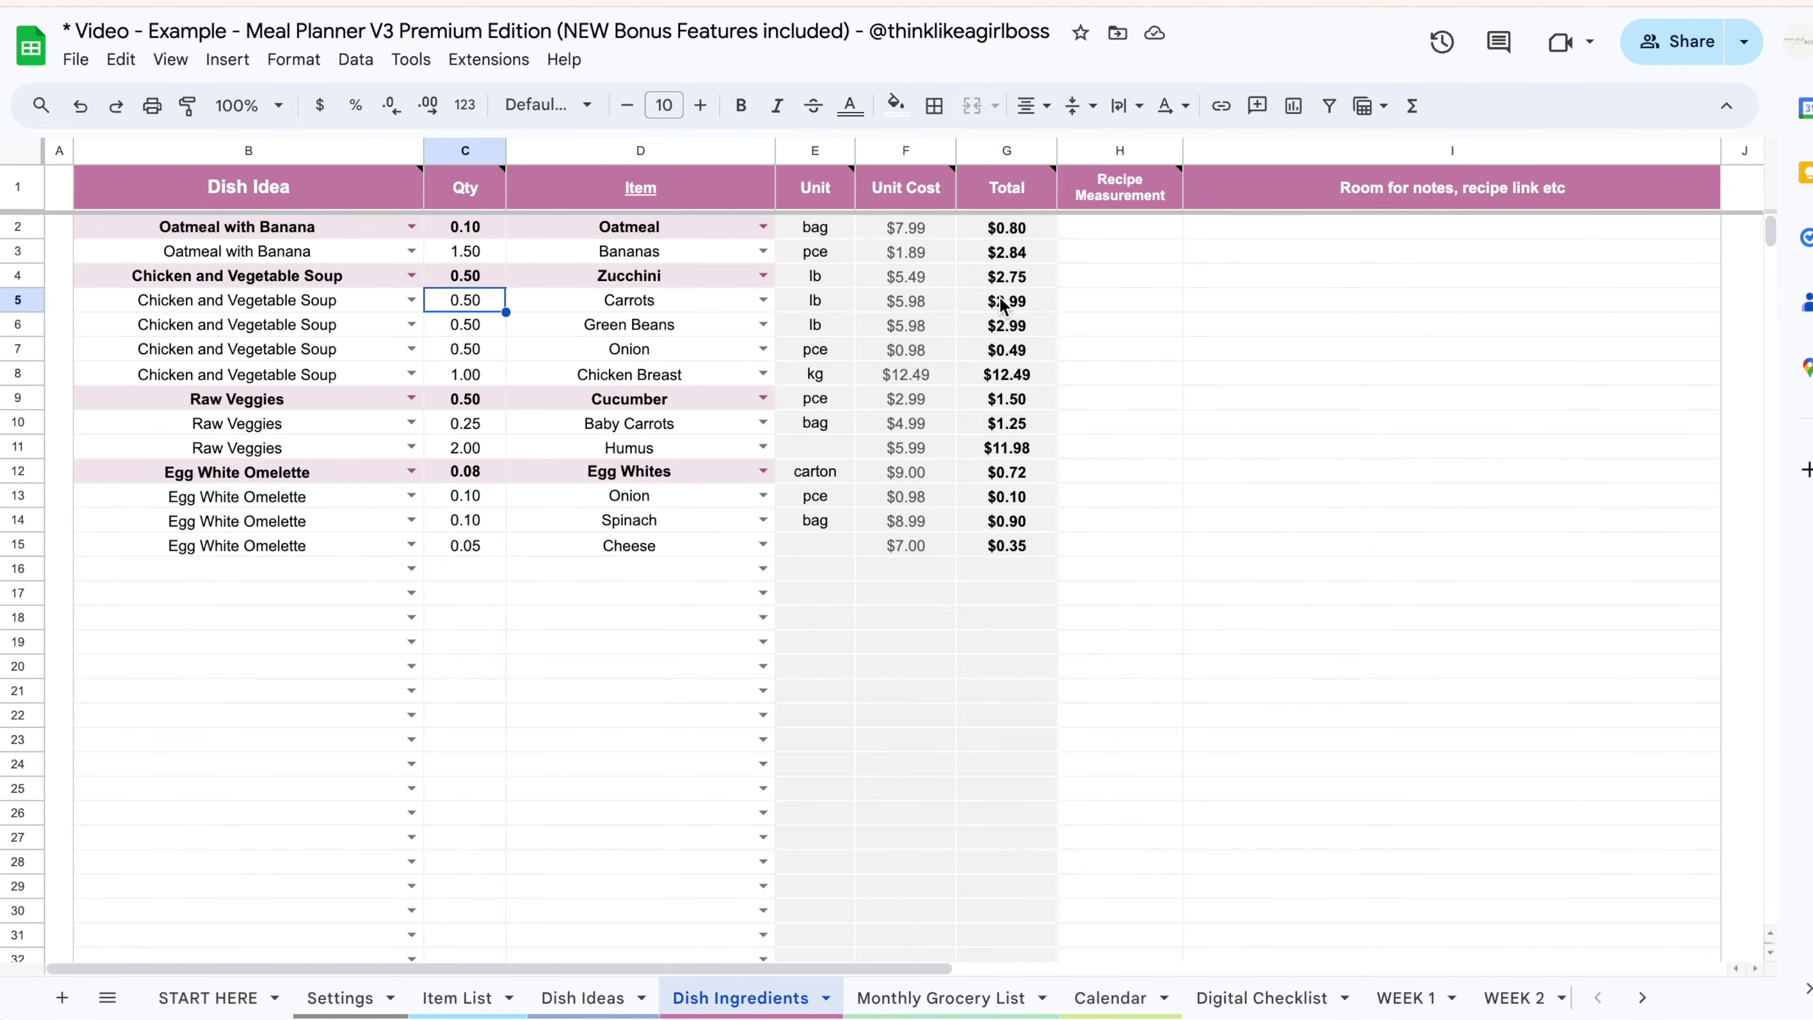
{"action": "left_click_drag", "start_coordinate": [1043, 275], "coordinate": [1042, 379]}
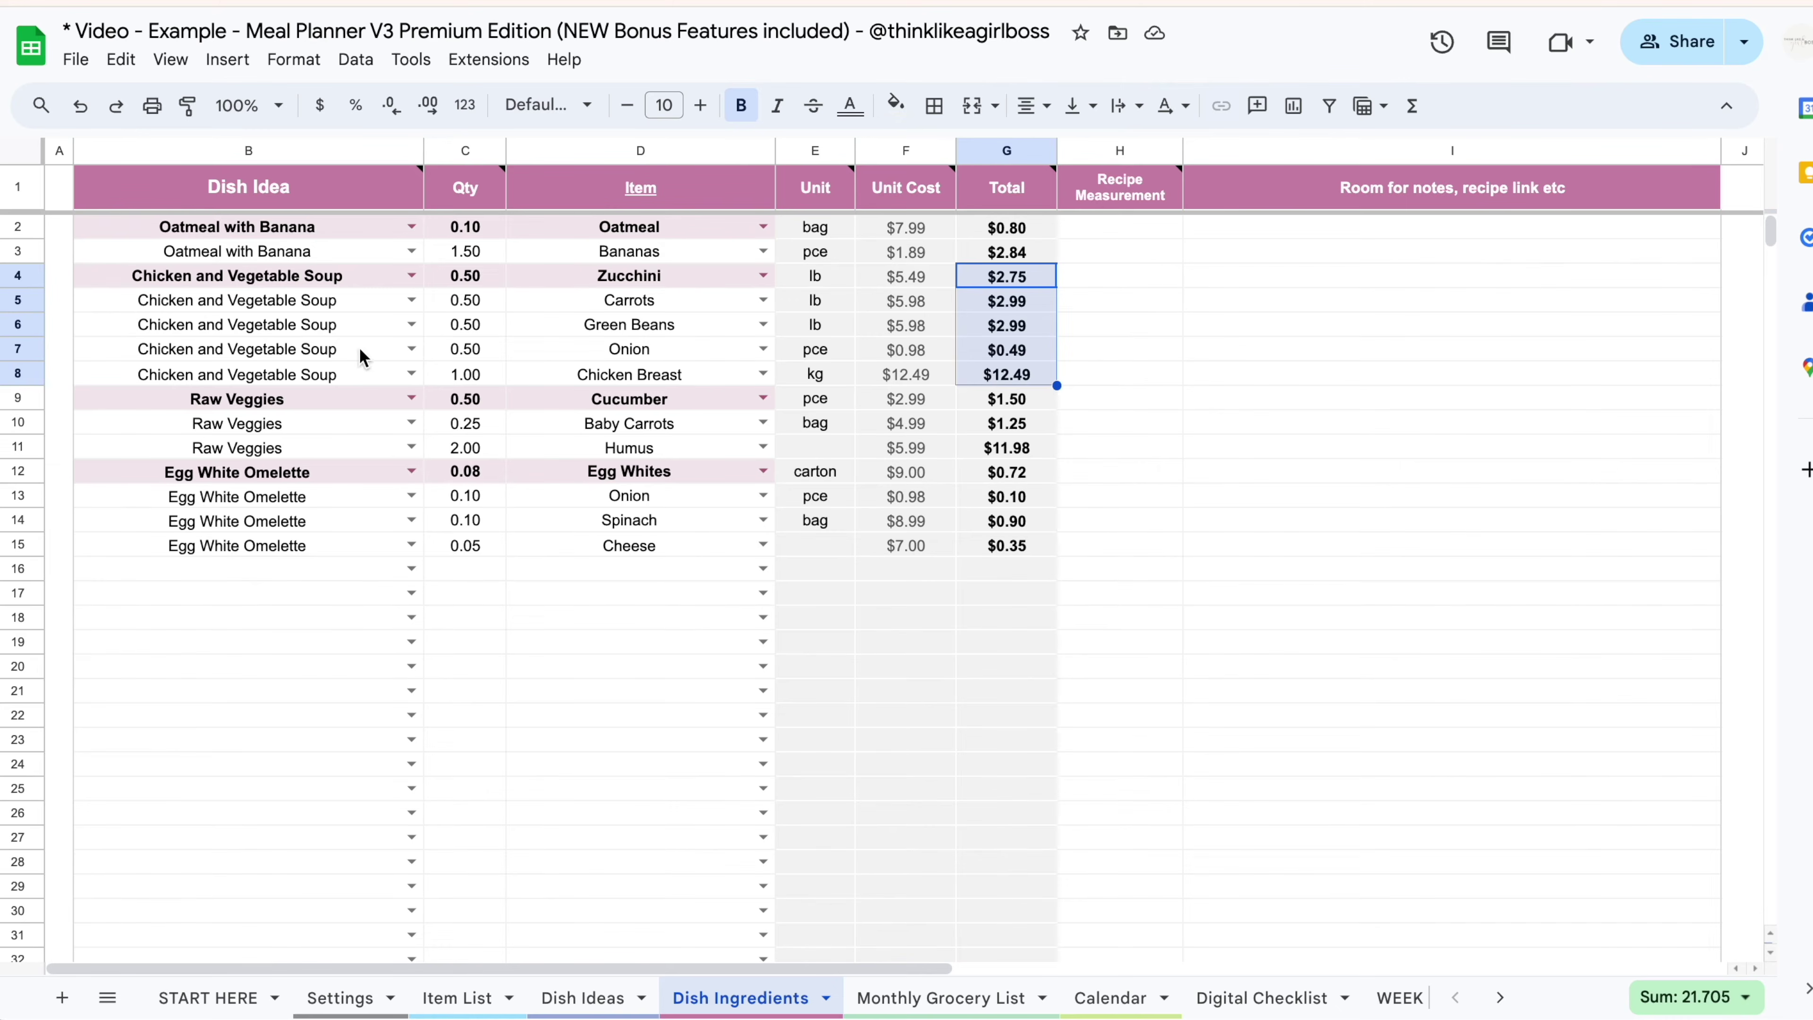
{"action": "scroll", "coordinate": [1318, 509], "scroll_direction": "right", "scroll_amount": 10}
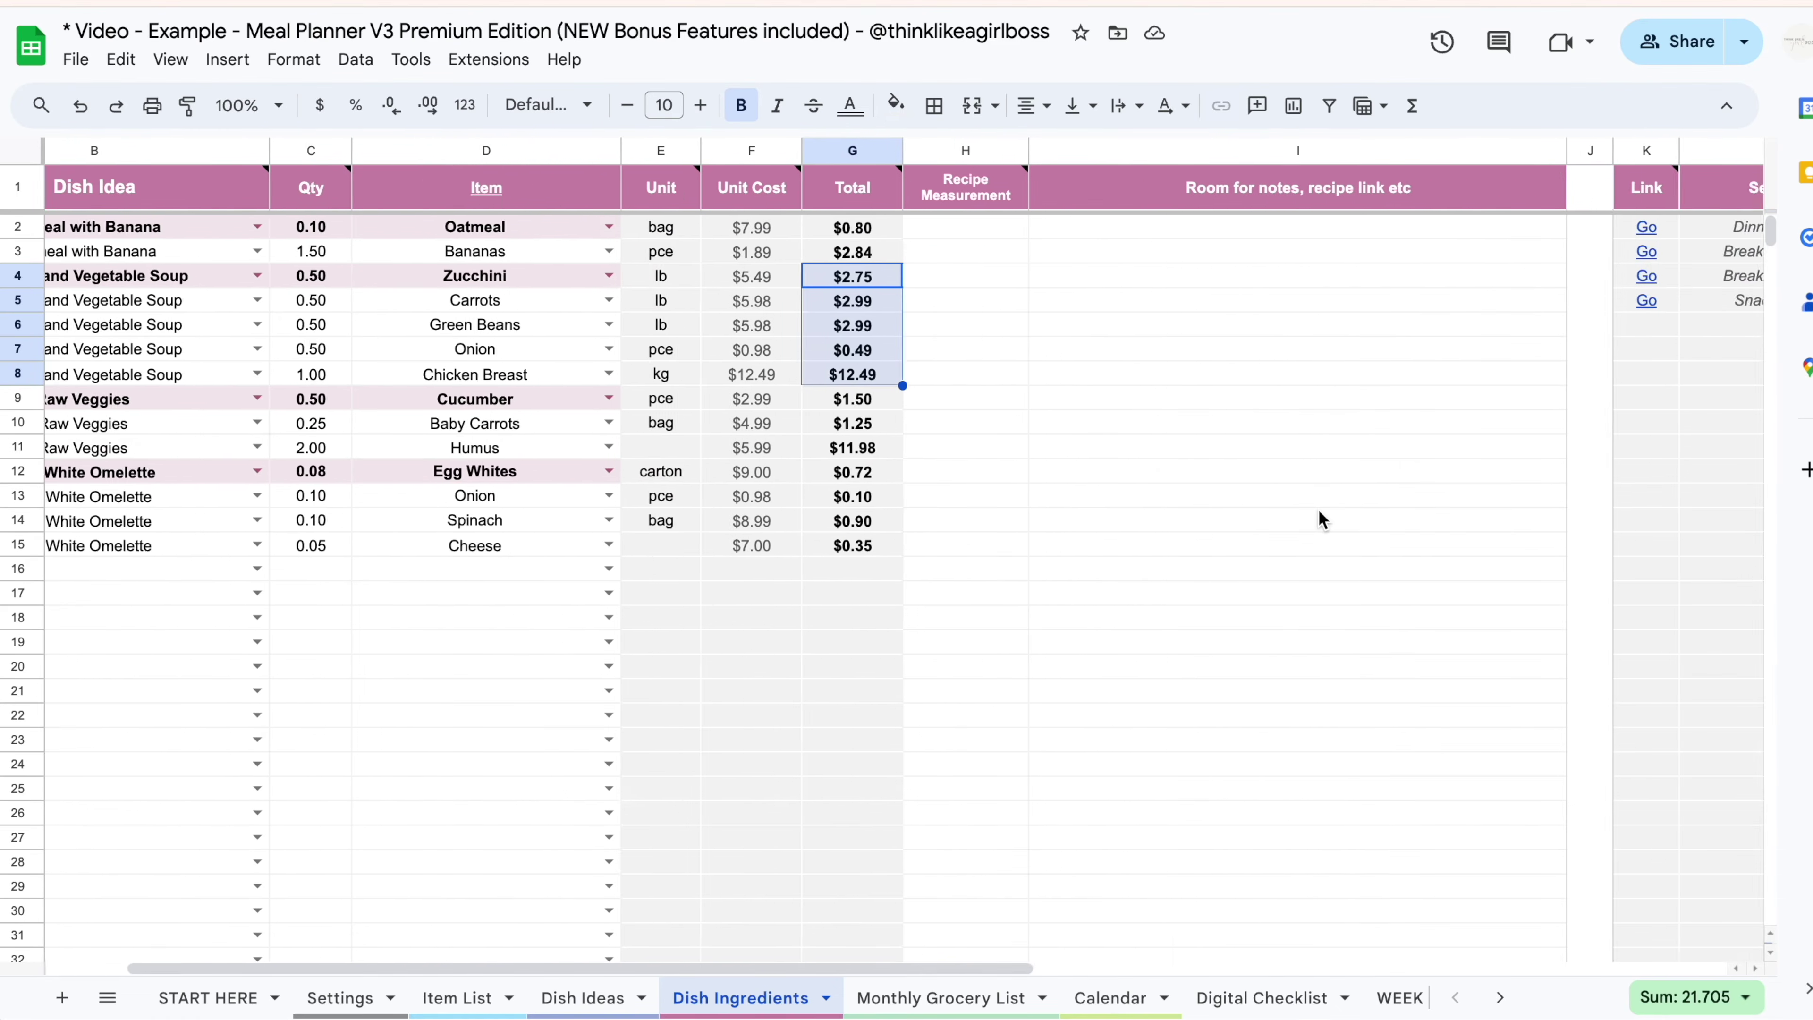
Set the Carrots quantity for Chicken and Vegetable Soup to 2 in the Dish Ingredients table.
{"action": "scroll", "coordinate": [1254, 502], "scroll_direction": "left", "scroll_amount": 10}
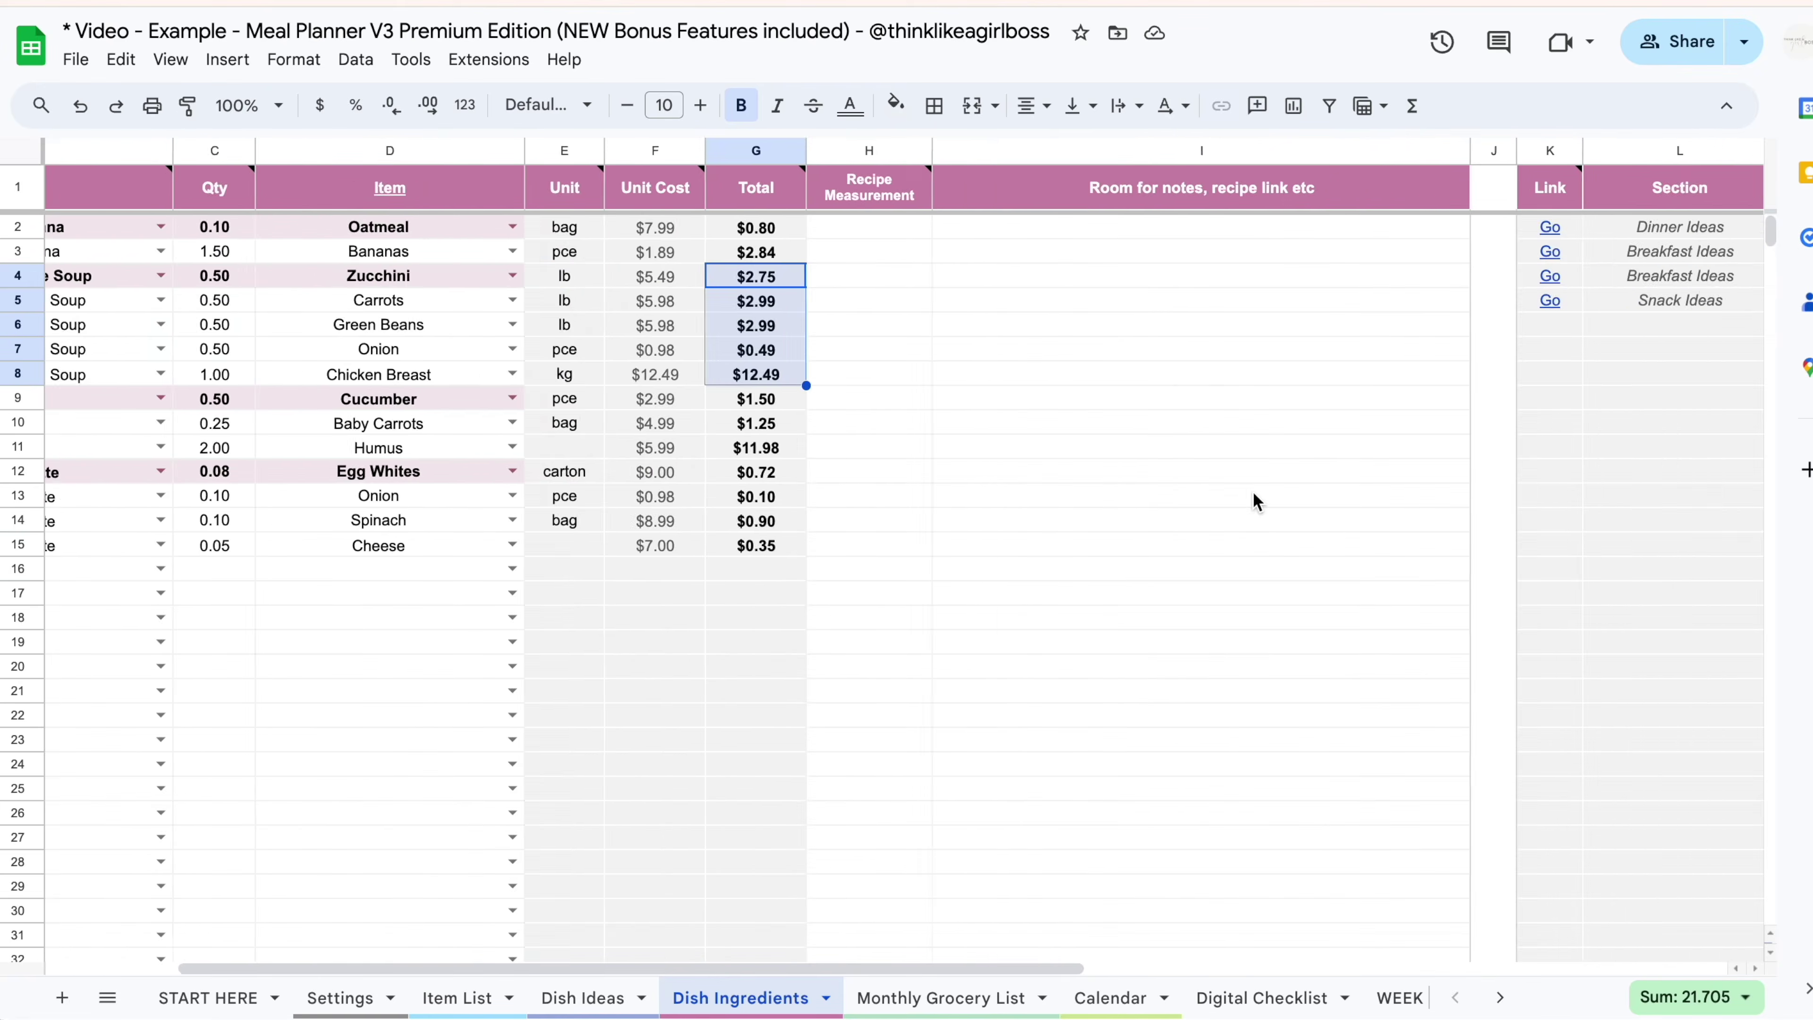
{"action": "left_click", "coordinate": [449, 309]}
{"action": "type", "text": "2"}
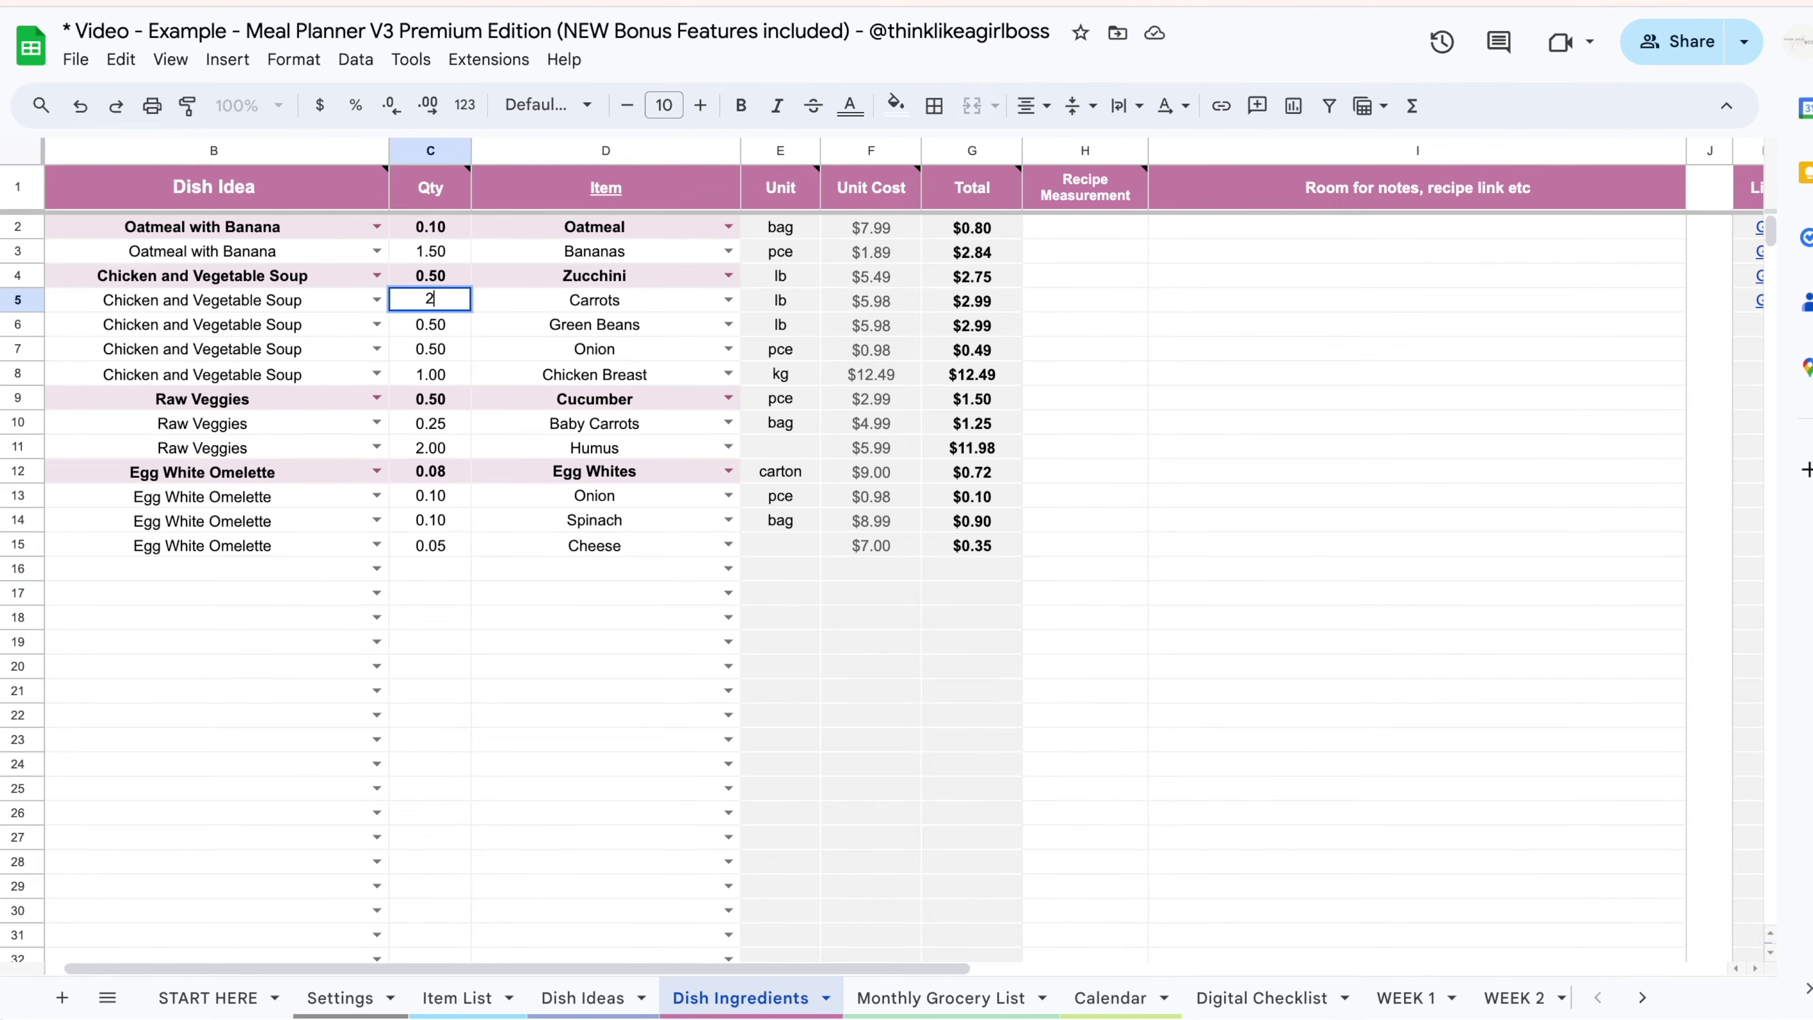
{"action": "key", "text": "Return"}
Compare the ingredient totals with the dish totals listed in the Dish Idea Index.
{"action": "scroll", "coordinate": [1206, 372], "scroll_direction": "right", "scroll_amount": 10}
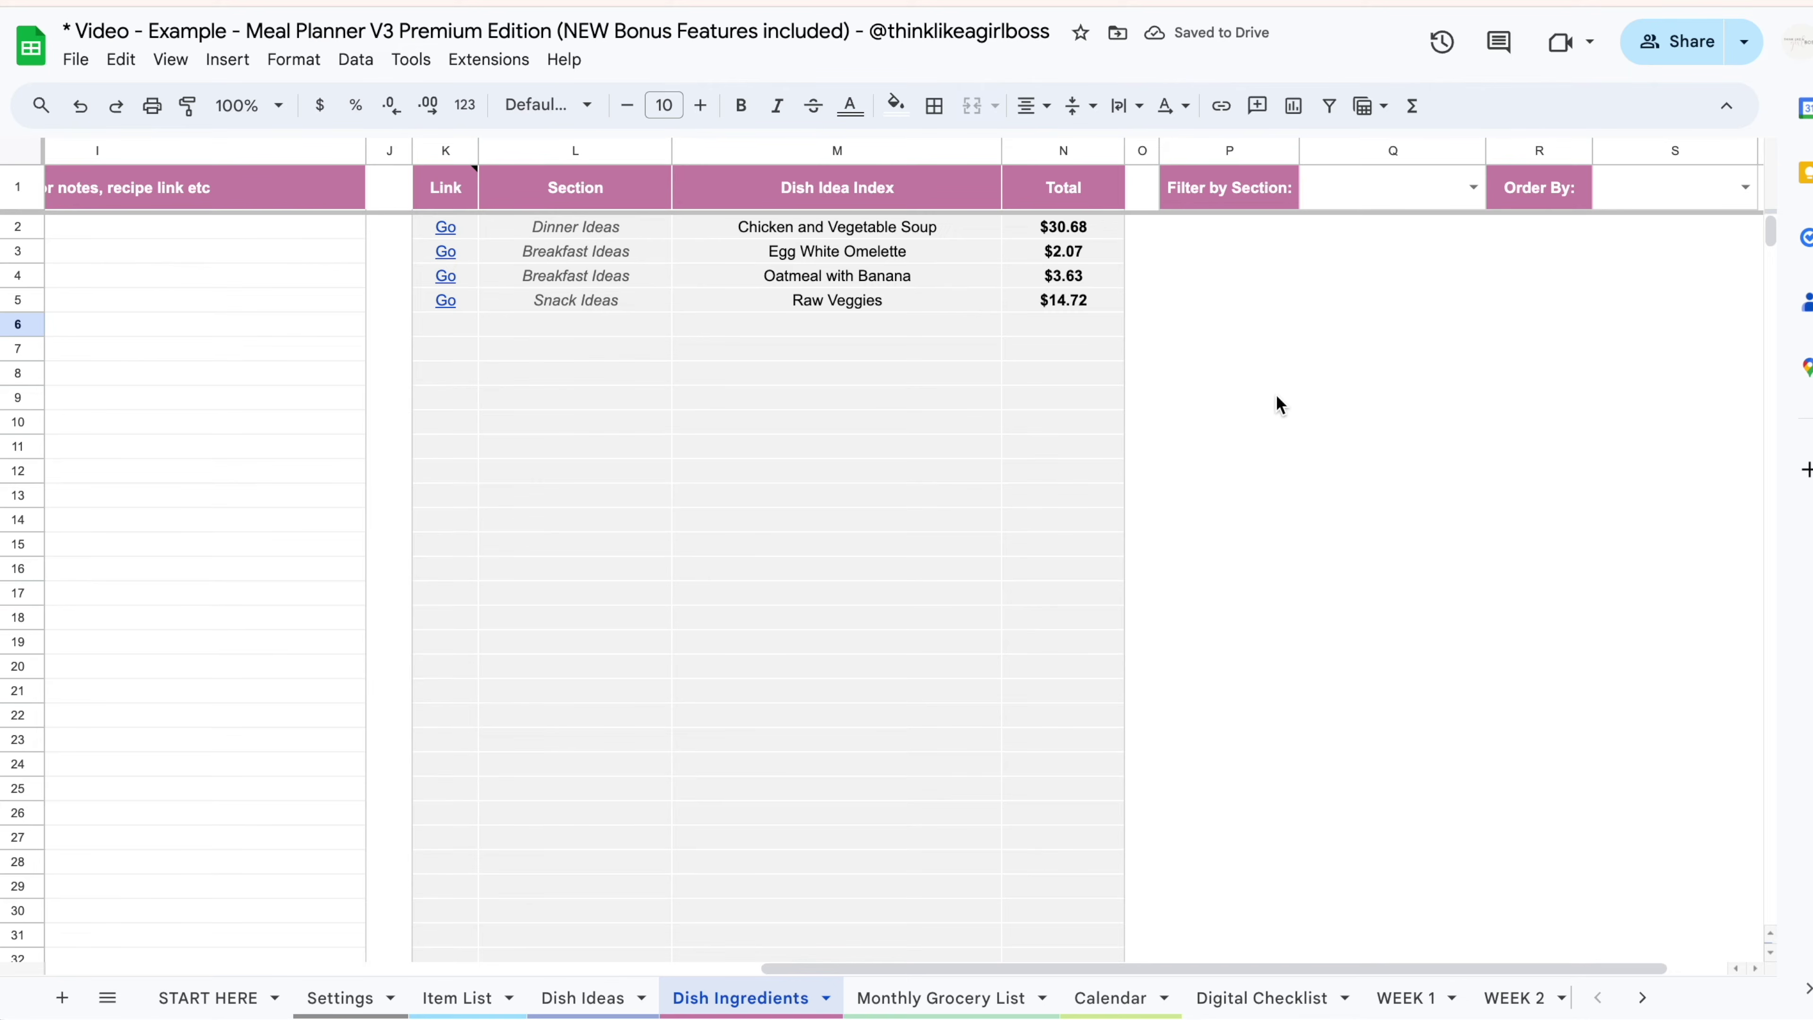
{"action": "scroll", "coordinate": [1277, 397], "scroll_direction": "left", "scroll_amount": 10}
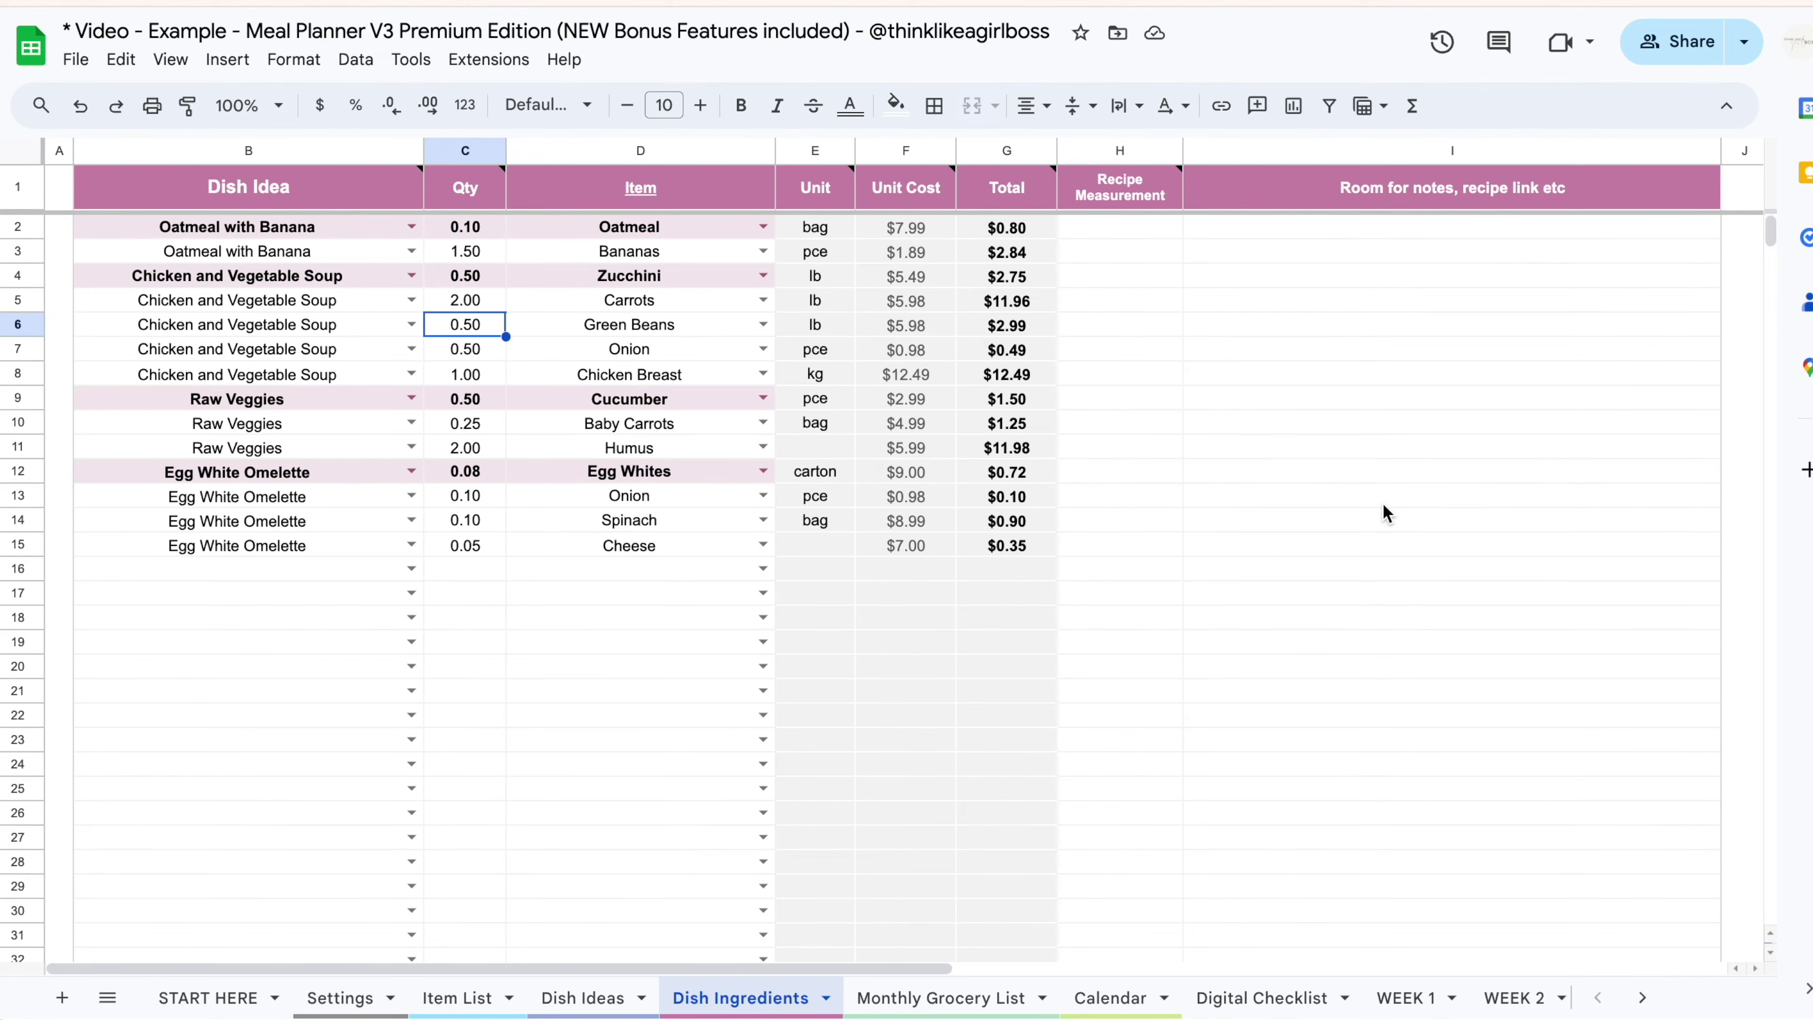
{"action": "scroll", "coordinate": [1382, 505], "scroll_direction": "right", "scroll_amount": 15}
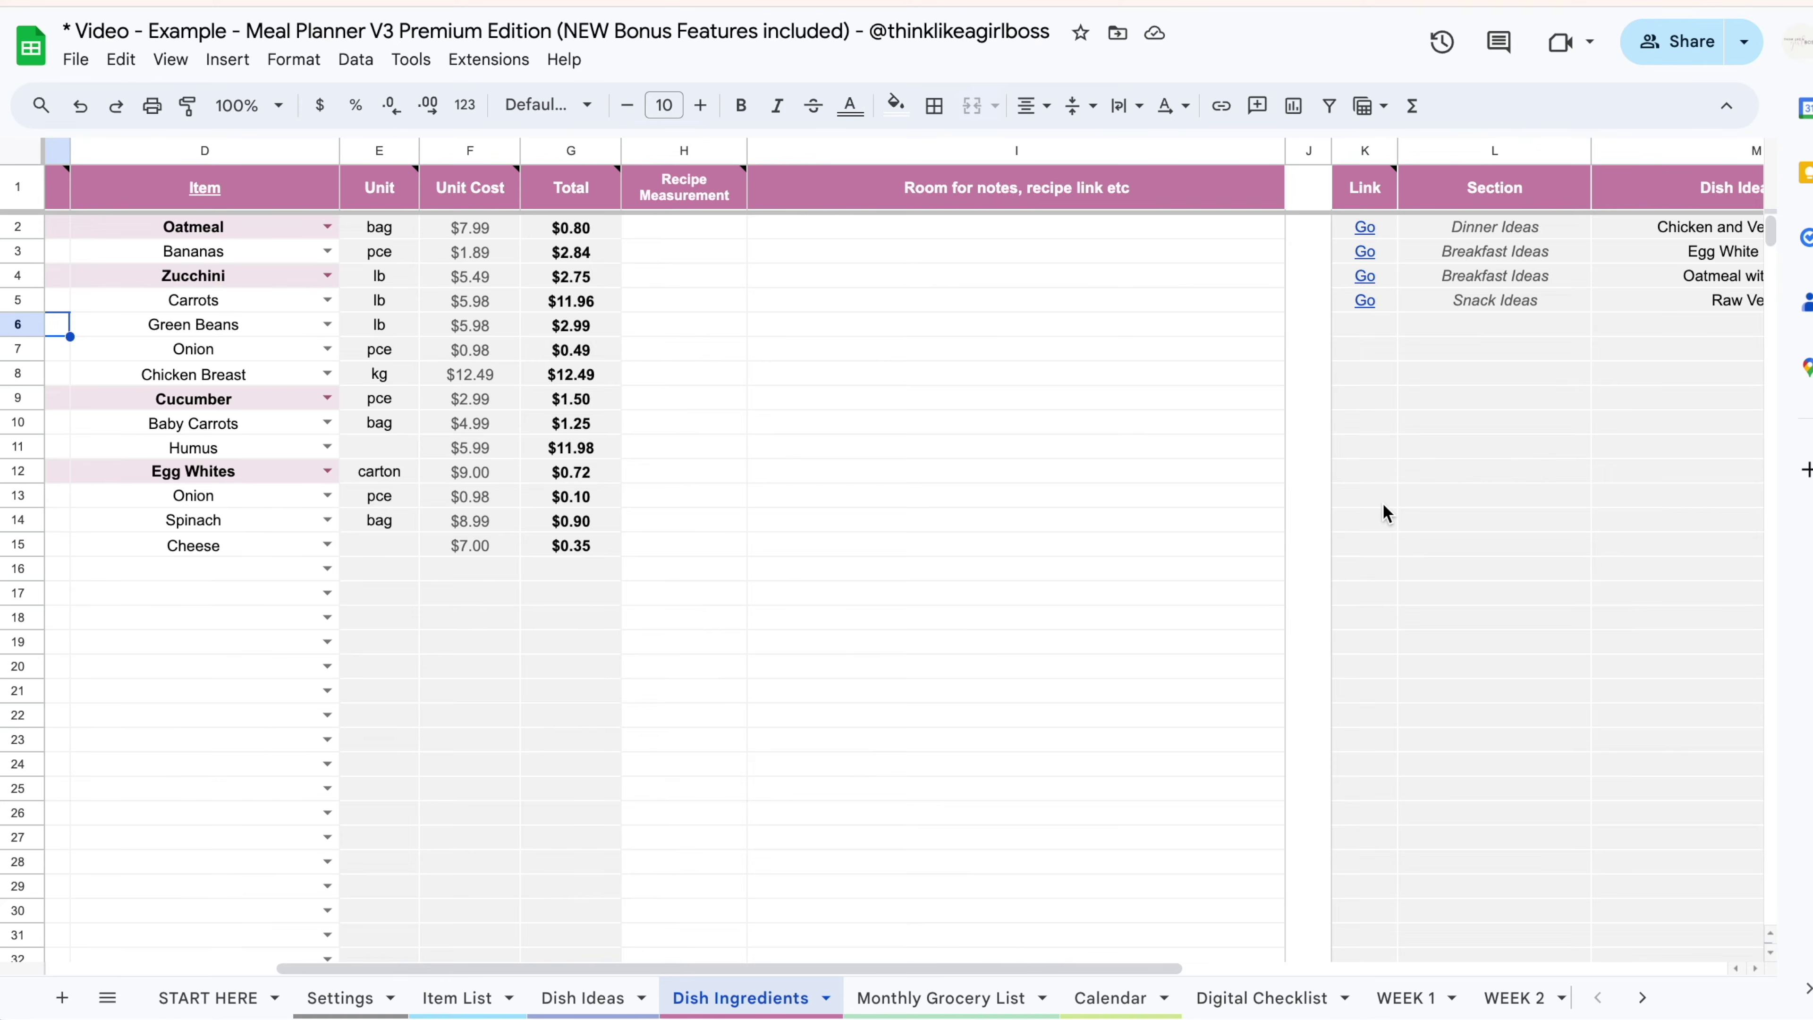
{"action": "scroll", "coordinate": [1383, 503], "scroll_direction": "right", "scroll_amount": 2}
{"action": "key", "text": "Down"}
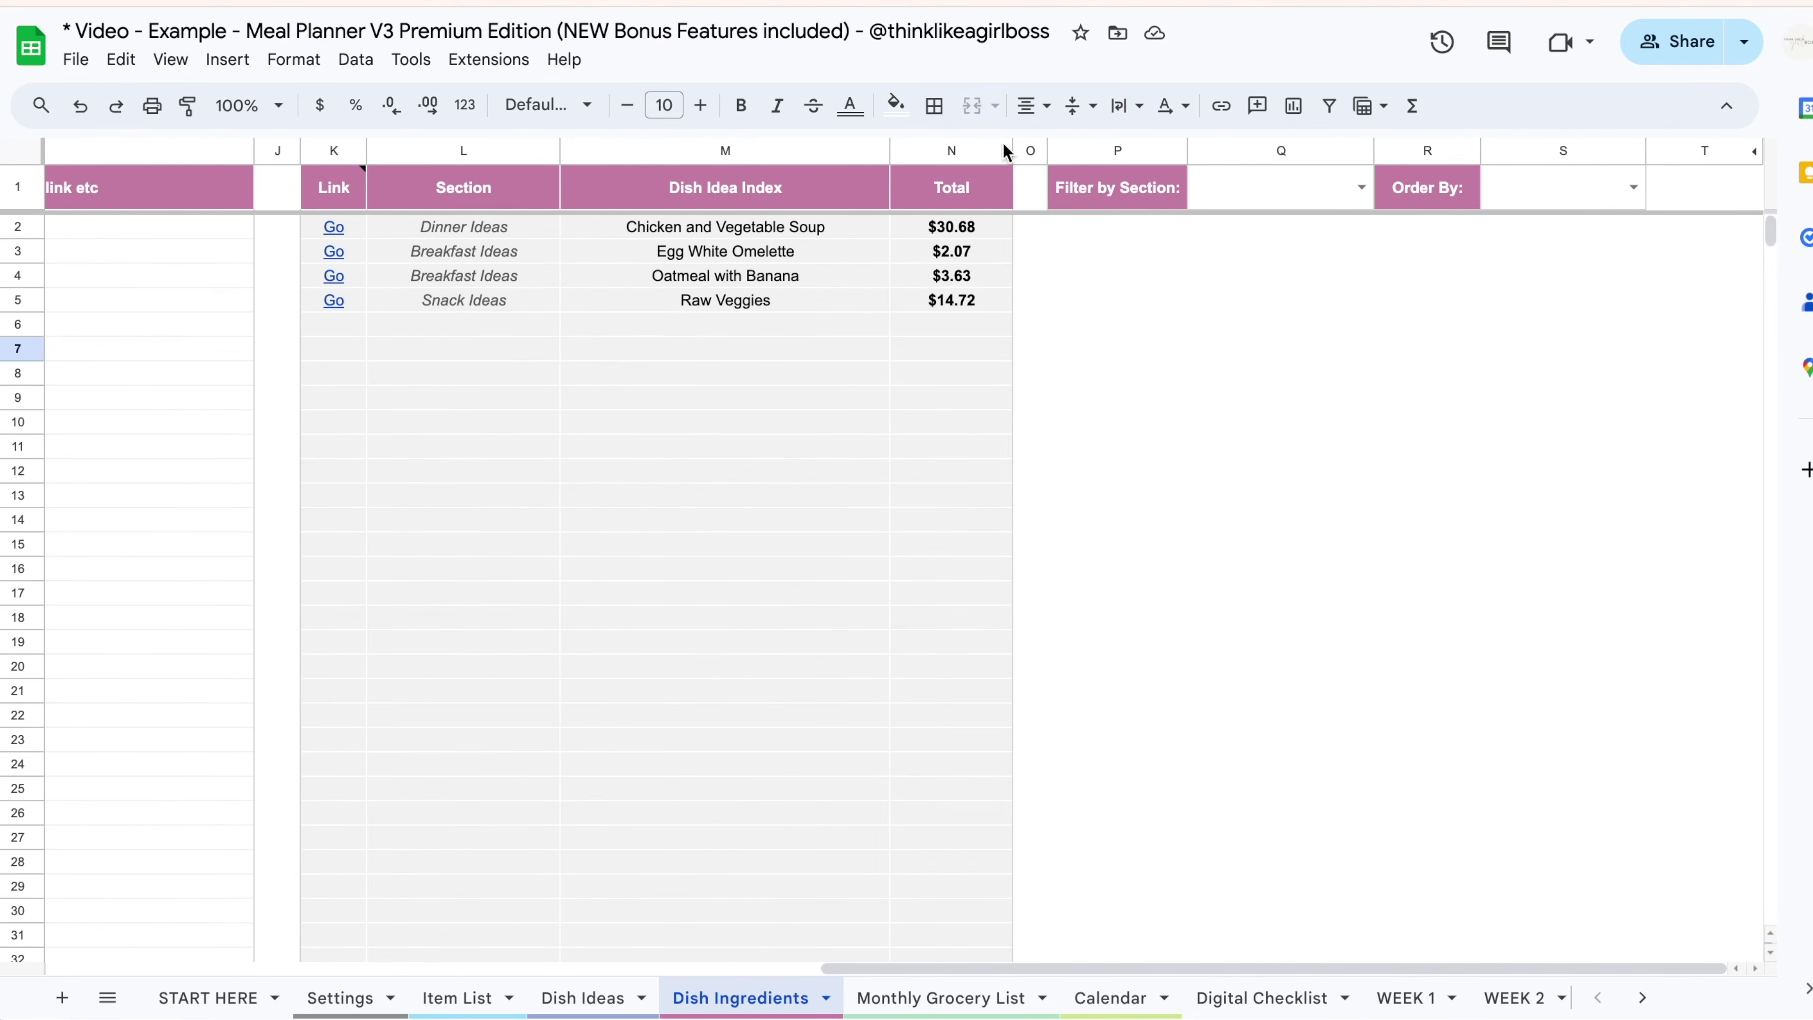
{"action": "scroll", "coordinate": [460, 484], "scroll_direction": "left", "scroll_amount": 15}
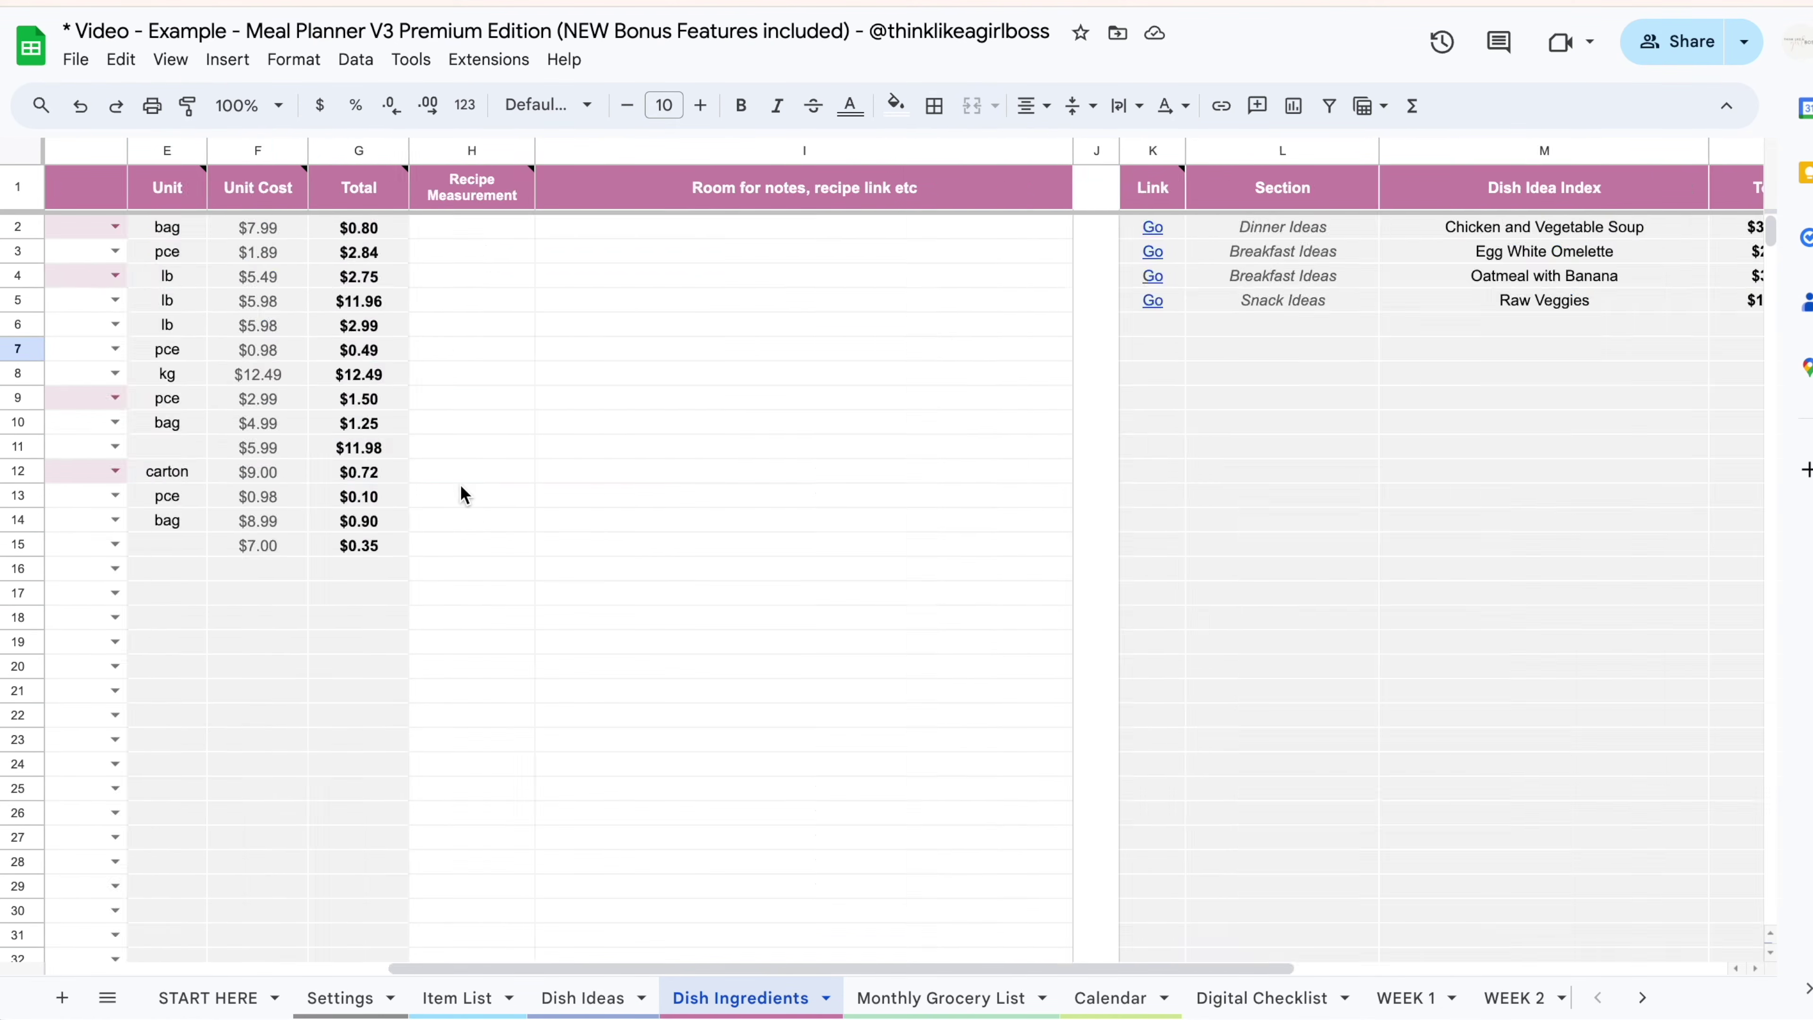
Select Chicken and Vegetable Soup in the Dish Idea Lookup of the WEEK 1 sheet to list its groceries.
{"action": "scroll", "coordinate": [1089, 639], "scroll_direction": "right", "scroll_amount": 15}
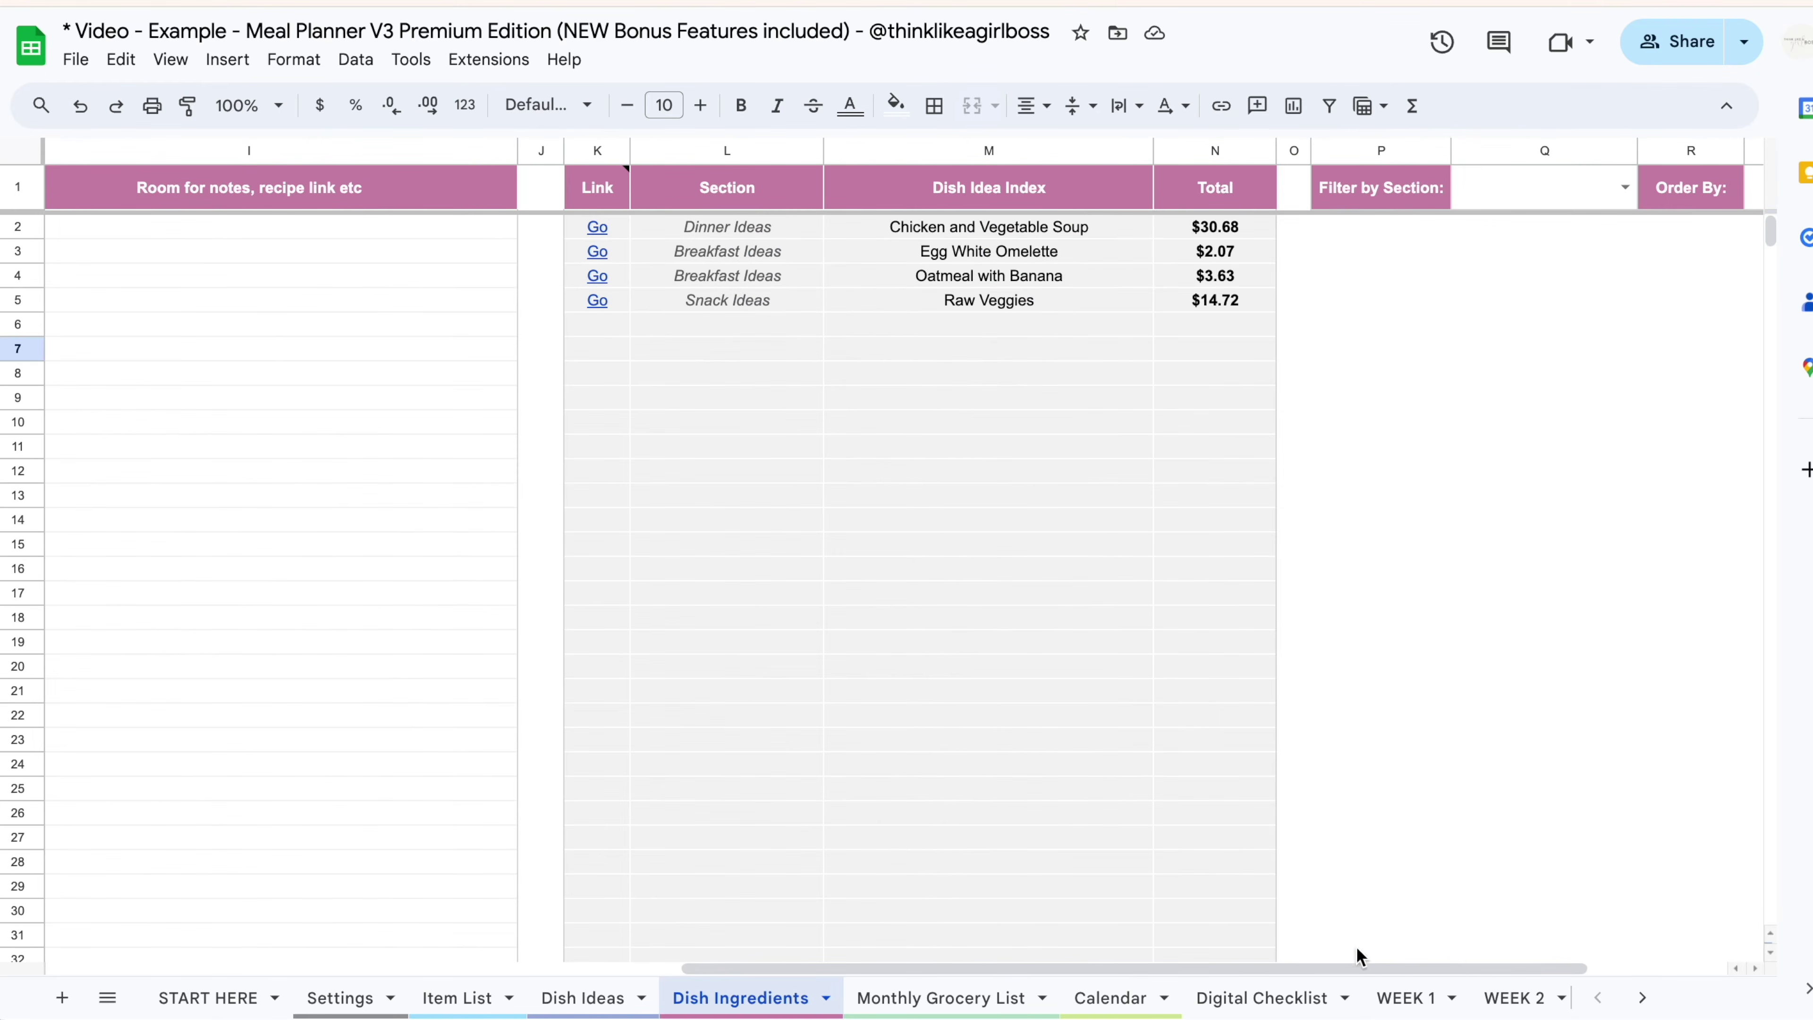
{"action": "left_click", "coordinate": [1385, 1000]}
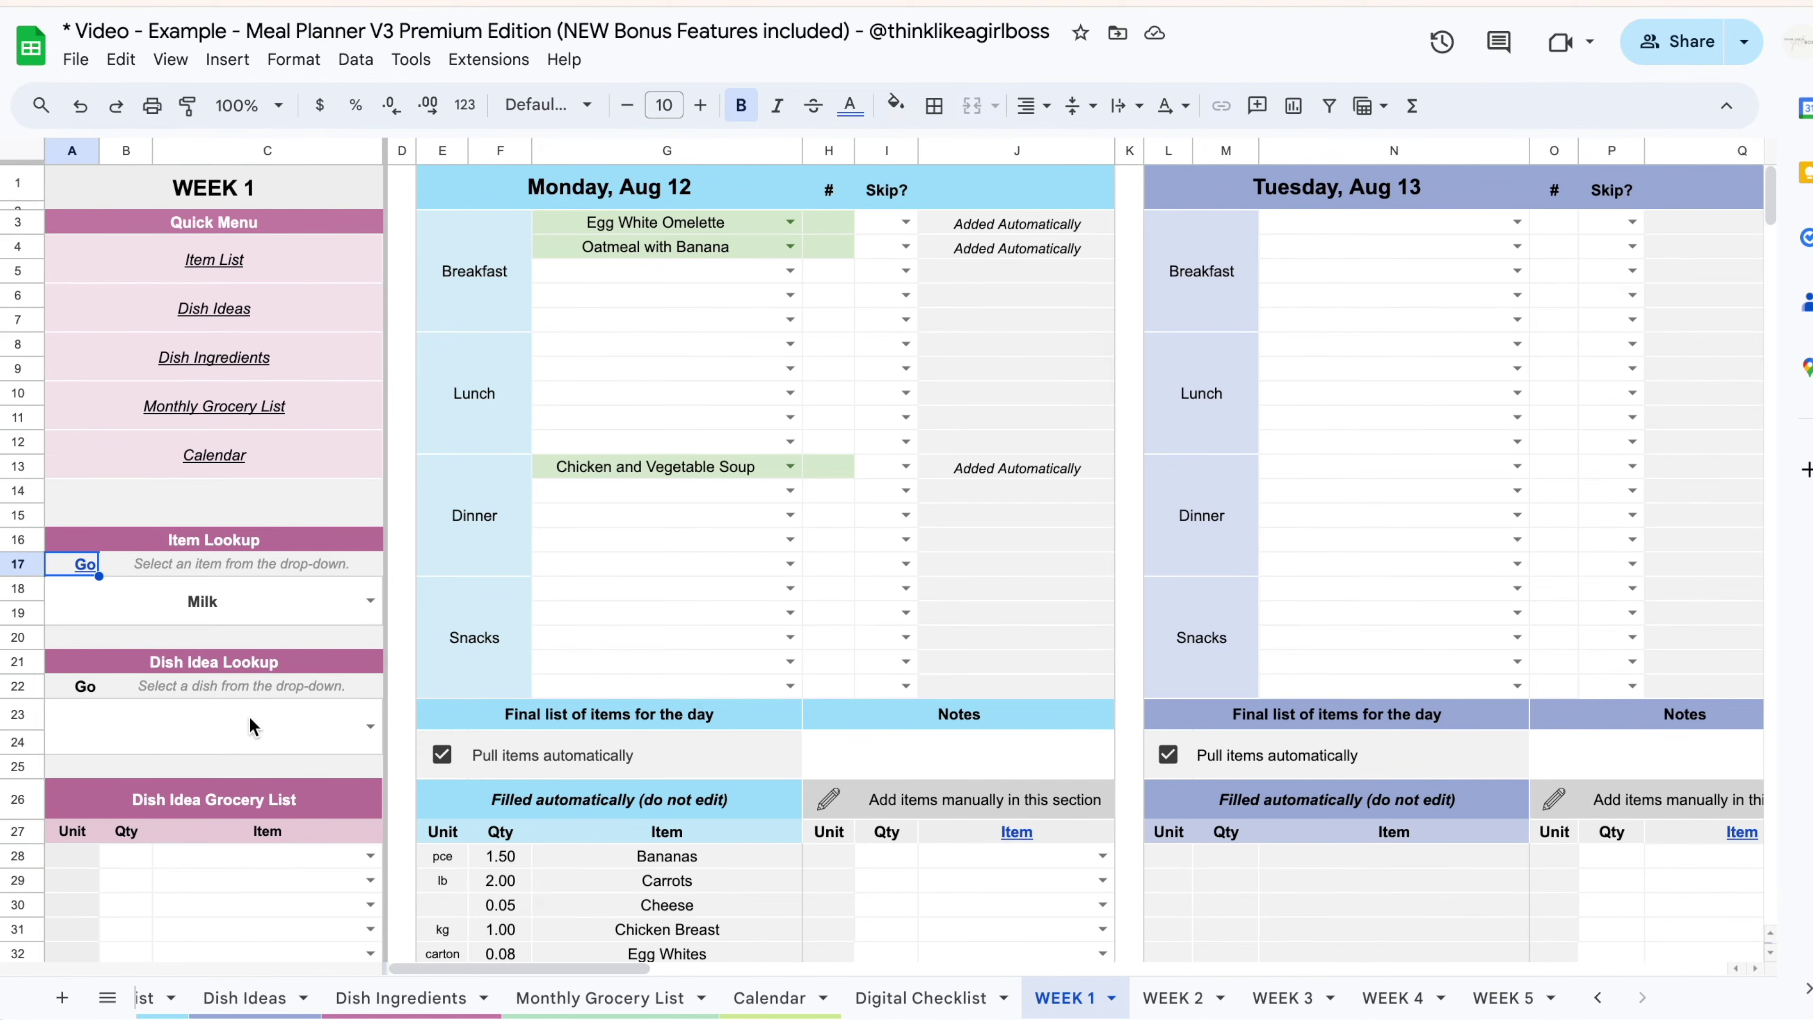
{"action": "left_click", "coordinate": [367, 736]}
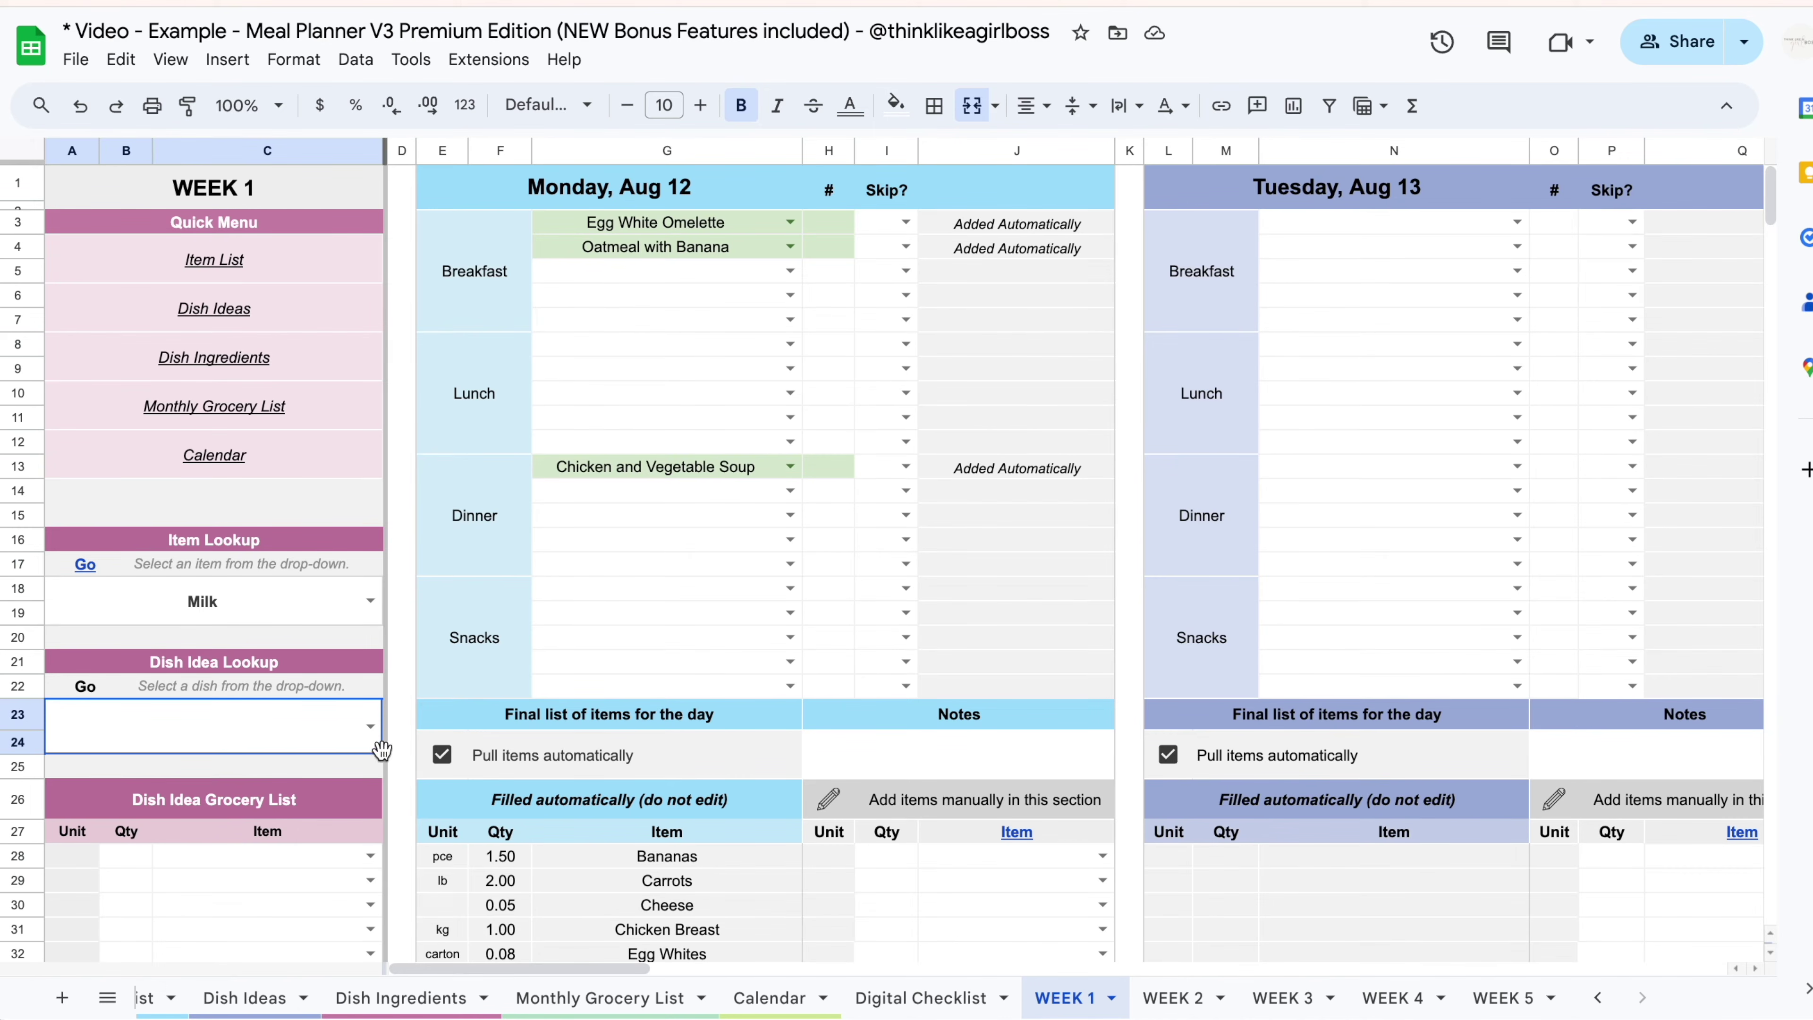
{"action": "left_click", "coordinate": [371, 730]}
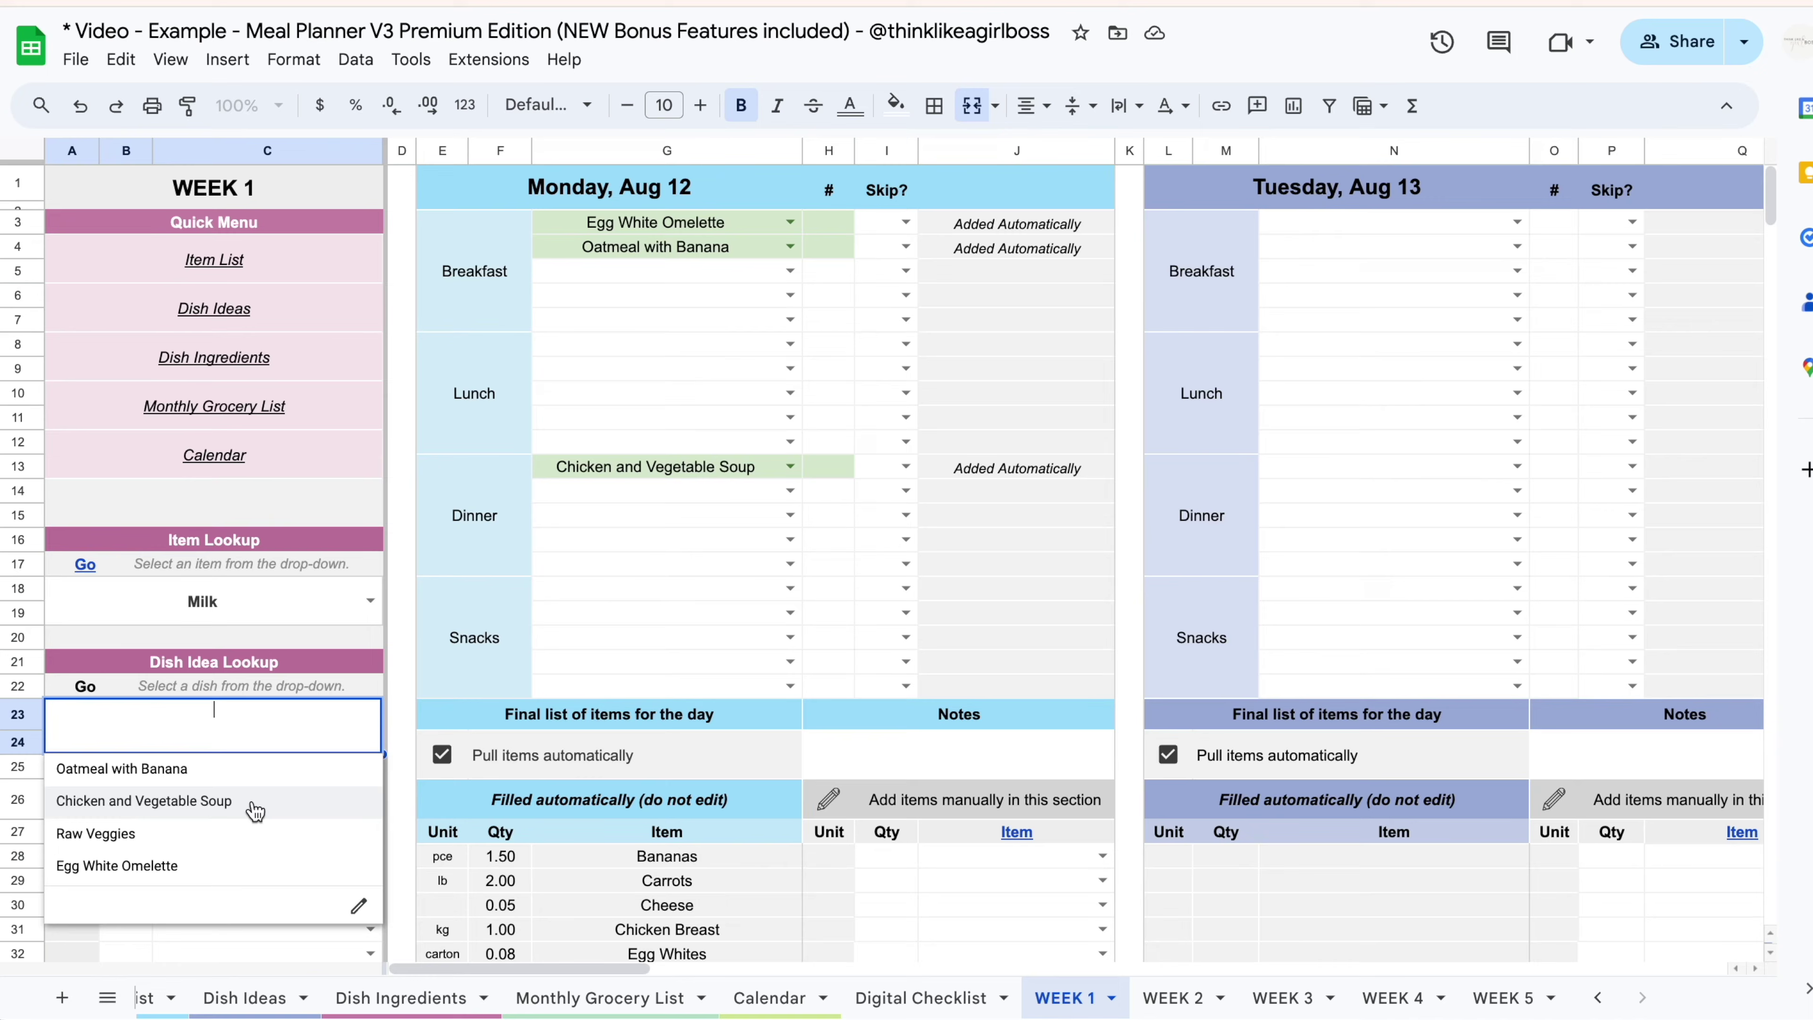
{"action": "left_click", "coordinate": [280, 806]}
{"action": "scroll", "coordinate": [280, 807], "scroll_direction": "down", "scroll_amount": 2}
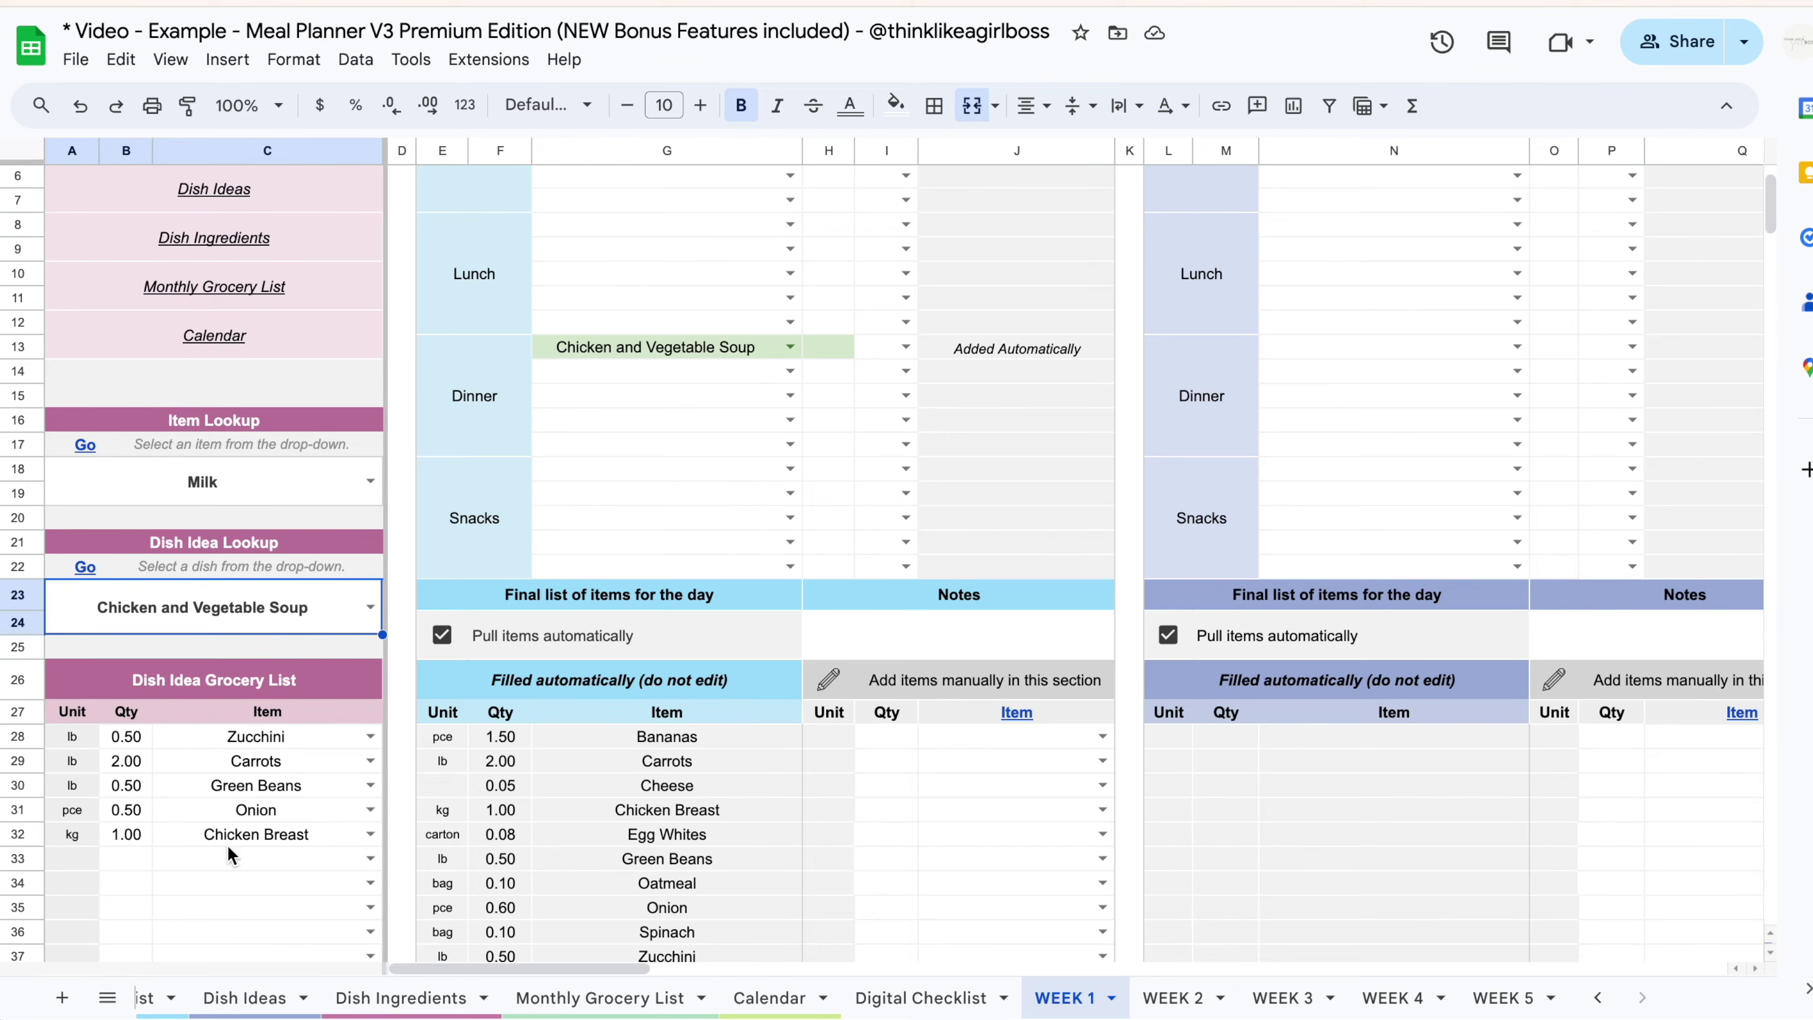
Follow the Dish Idea Lookup link to Chicken and Vegetable Soup in Dish Ingredients, and check the Item Lookup link for Milk.
{"action": "left_click", "coordinate": [87, 564]}
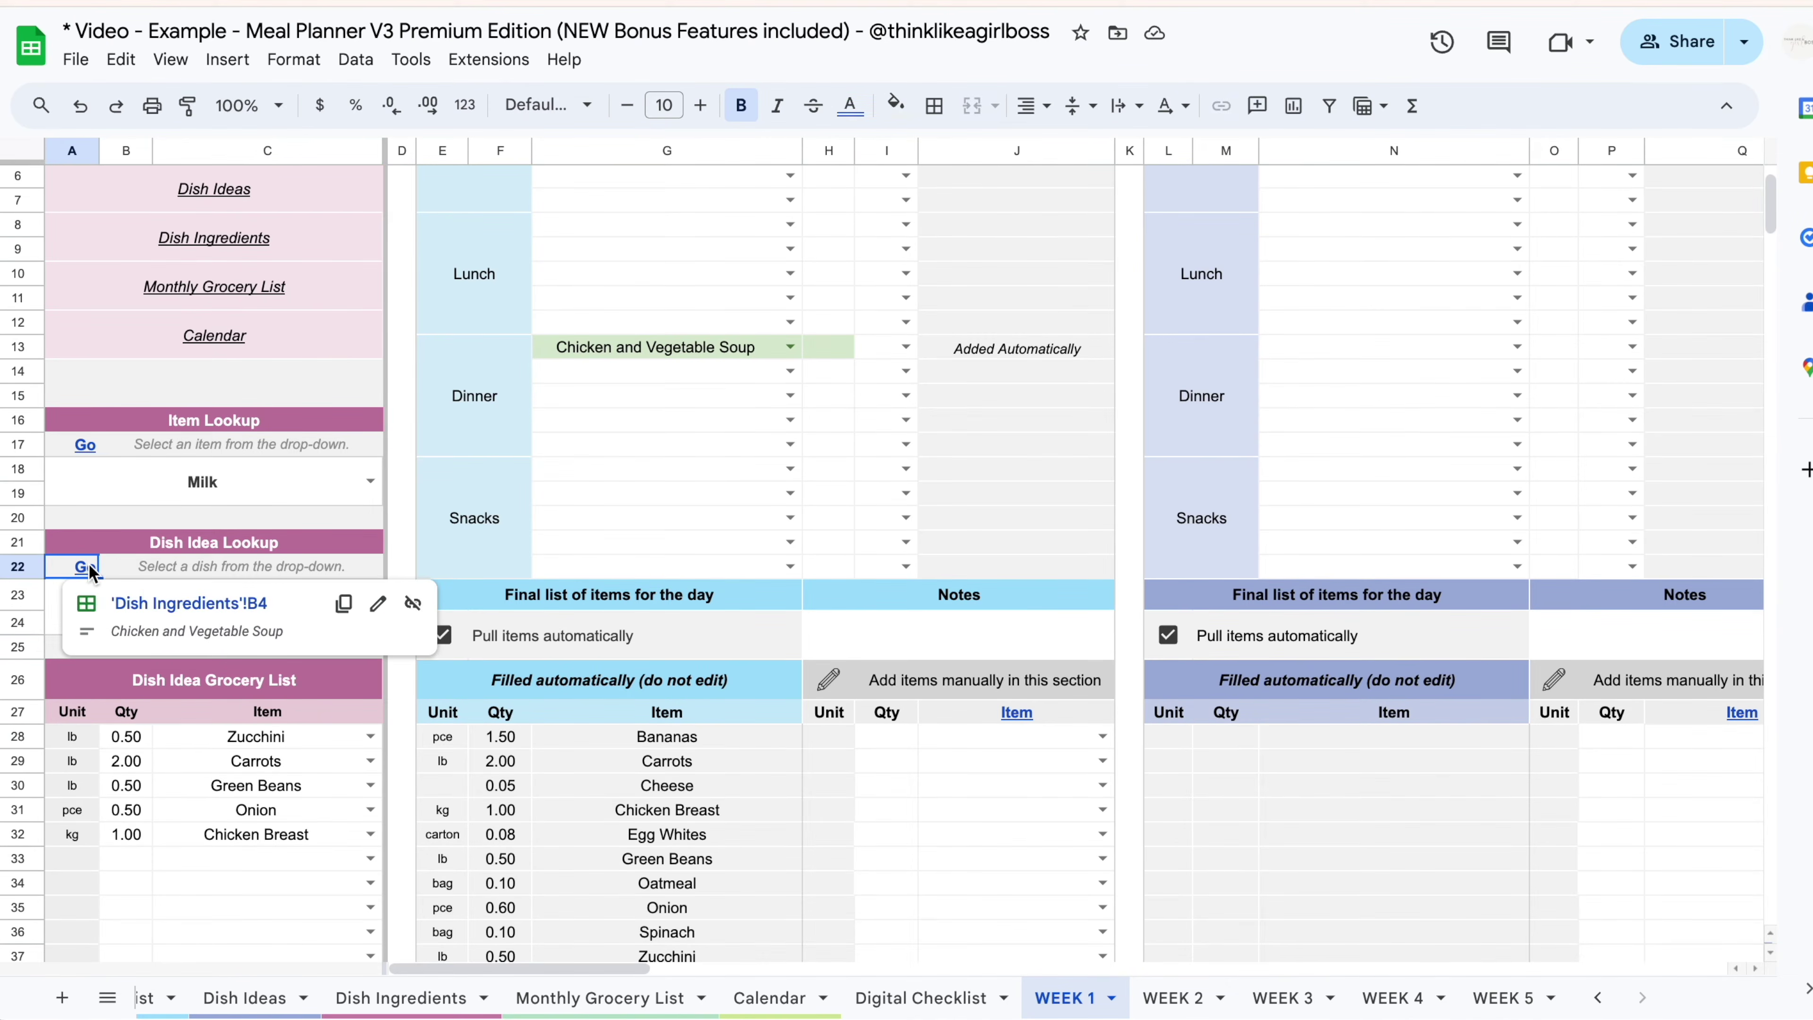
{"action": "left_click", "coordinate": [232, 606]}
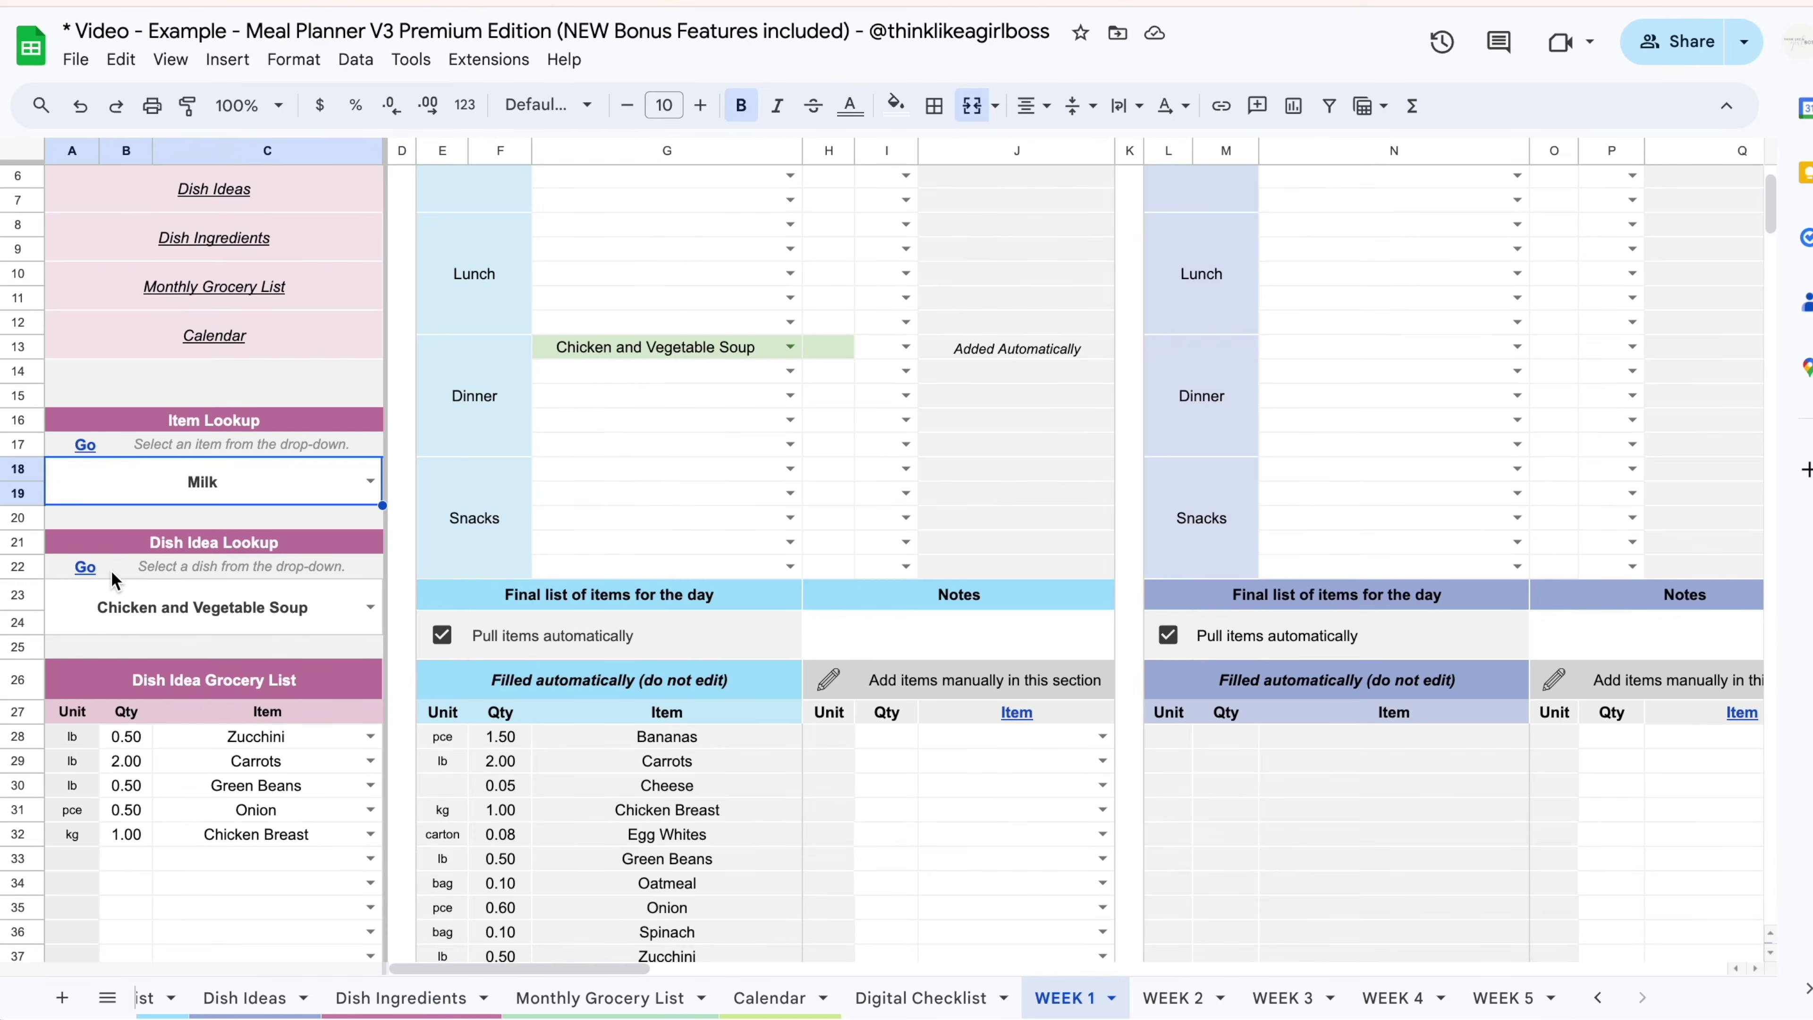
{"action": "left_click", "coordinate": [111, 572]}
{"action": "left_click", "coordinate": [52, 446]}
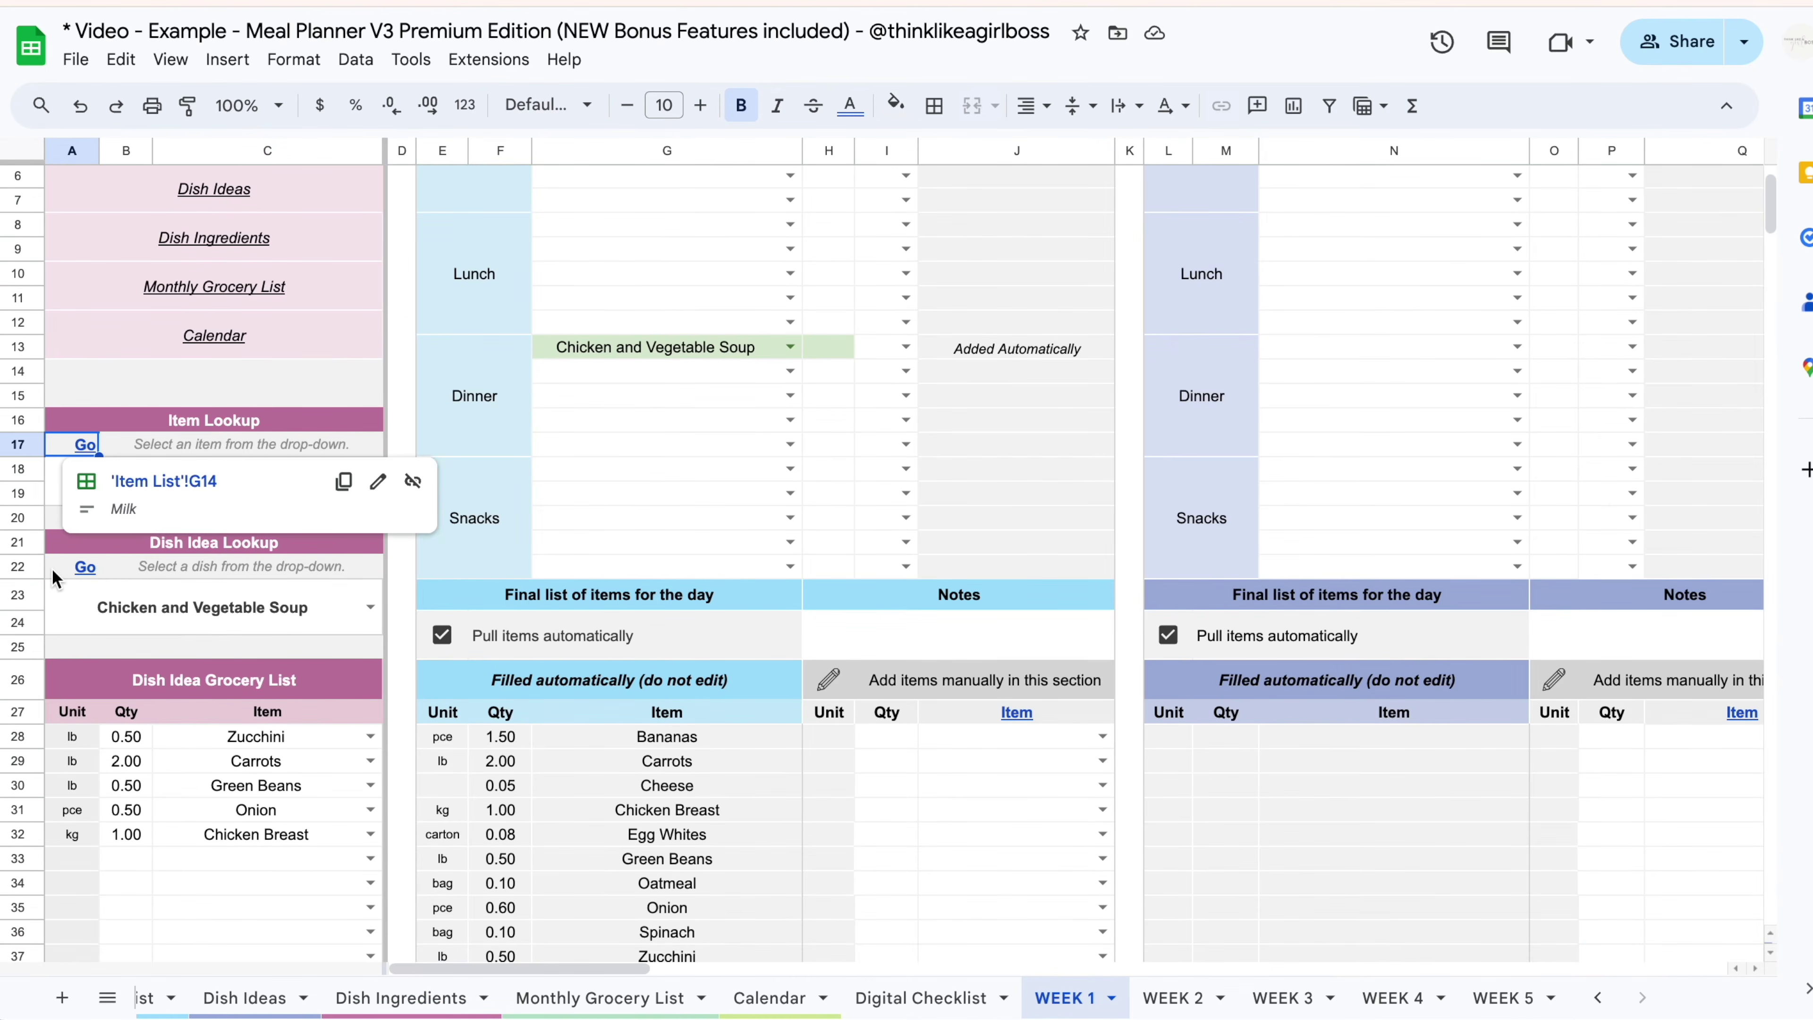
{"action": "left_click", "coordinate": [51, 569]}
{"action": "left_click", "coordinate": [618, 503]}
{"action": "scroll", "coordinate": [617, 503], "scroll_direction": "up", "scroll_amount": 2}
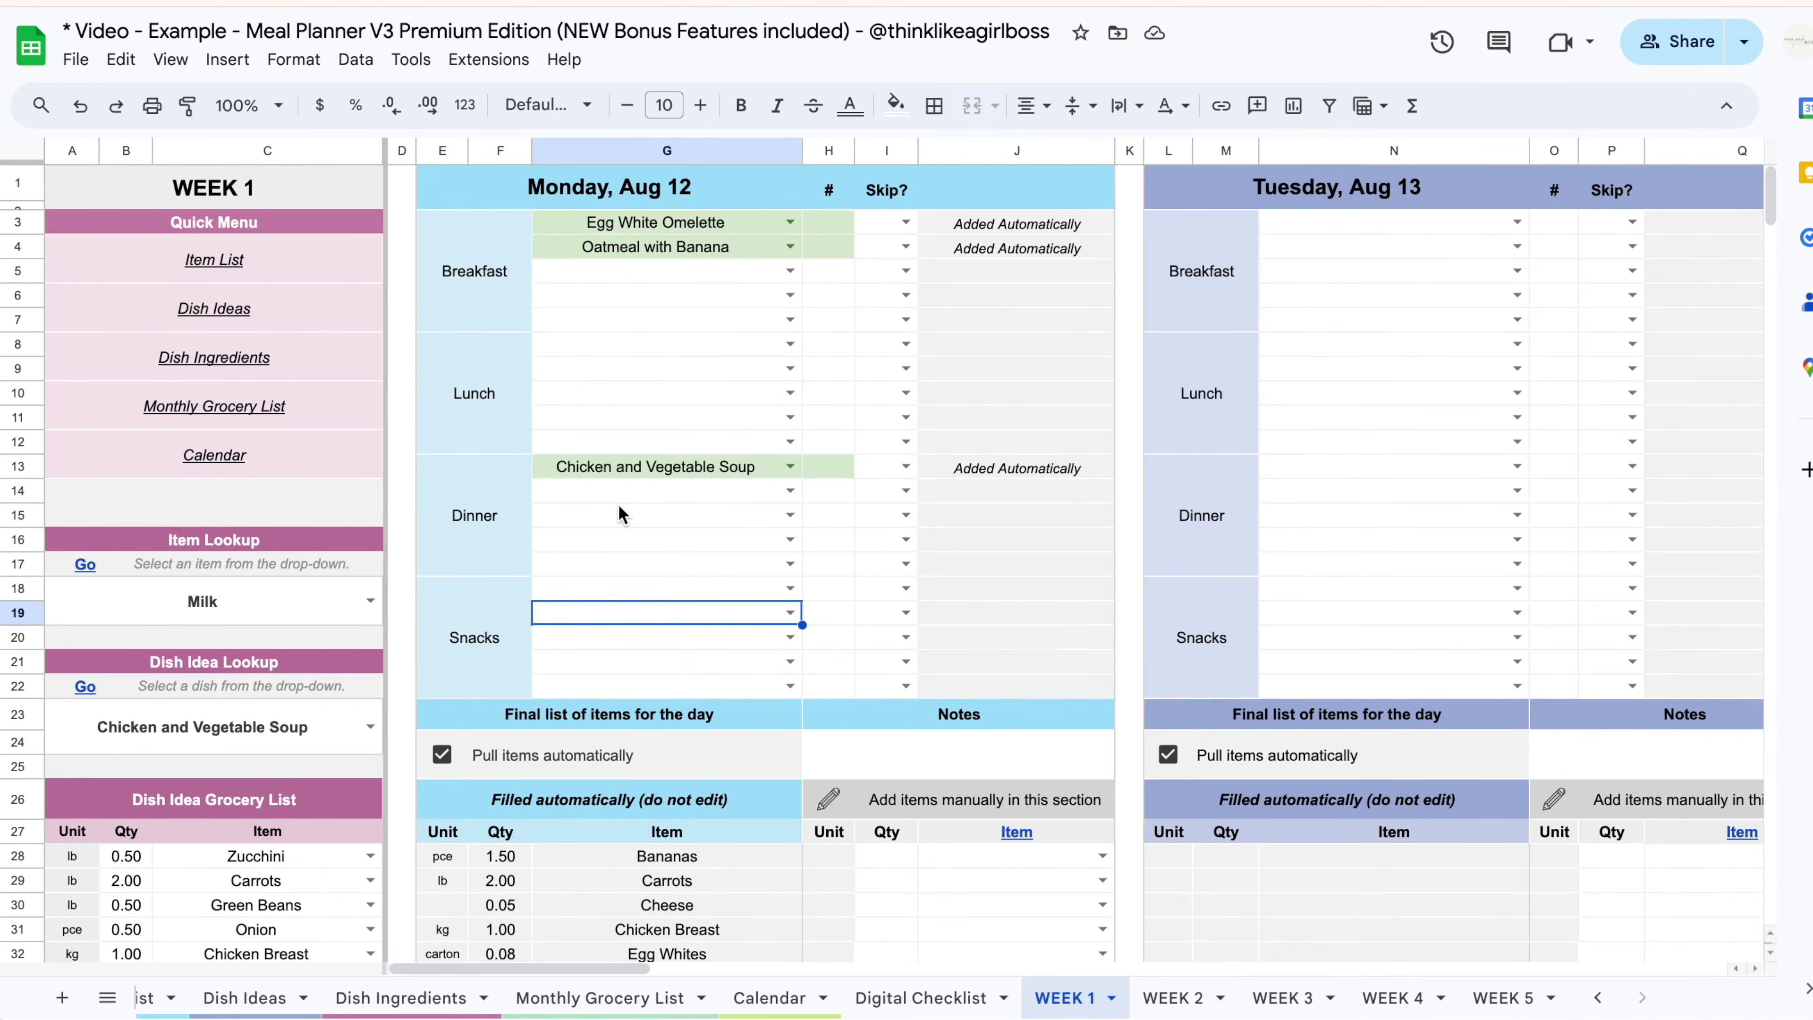
Compare the meal rows available per section in WEEK 1 with those in the file without bonus features.
{"action": "left_click", "coordinate": [1392, 466]}
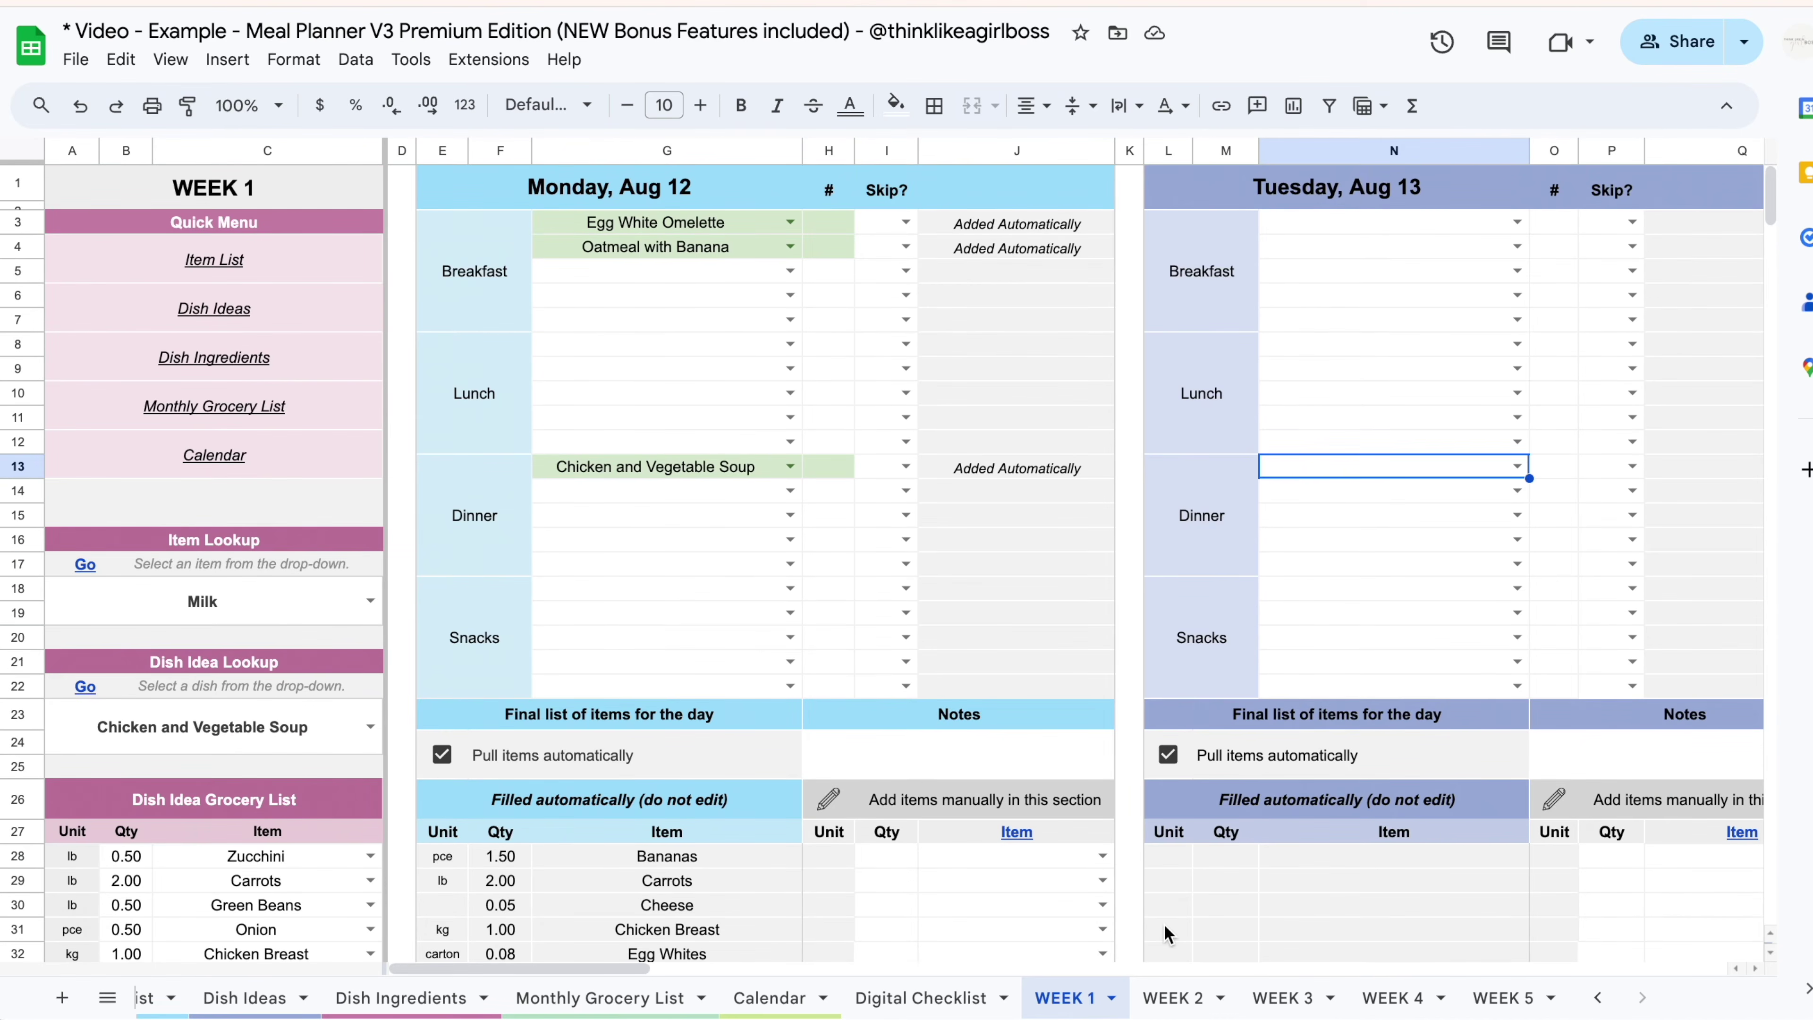
{"action": "left_click", "coordinate": [653, 295]}
{"action": "left_click", "coordinate": [646, 370]}
{"action": "left_click", "coordinate": [629, 508]}
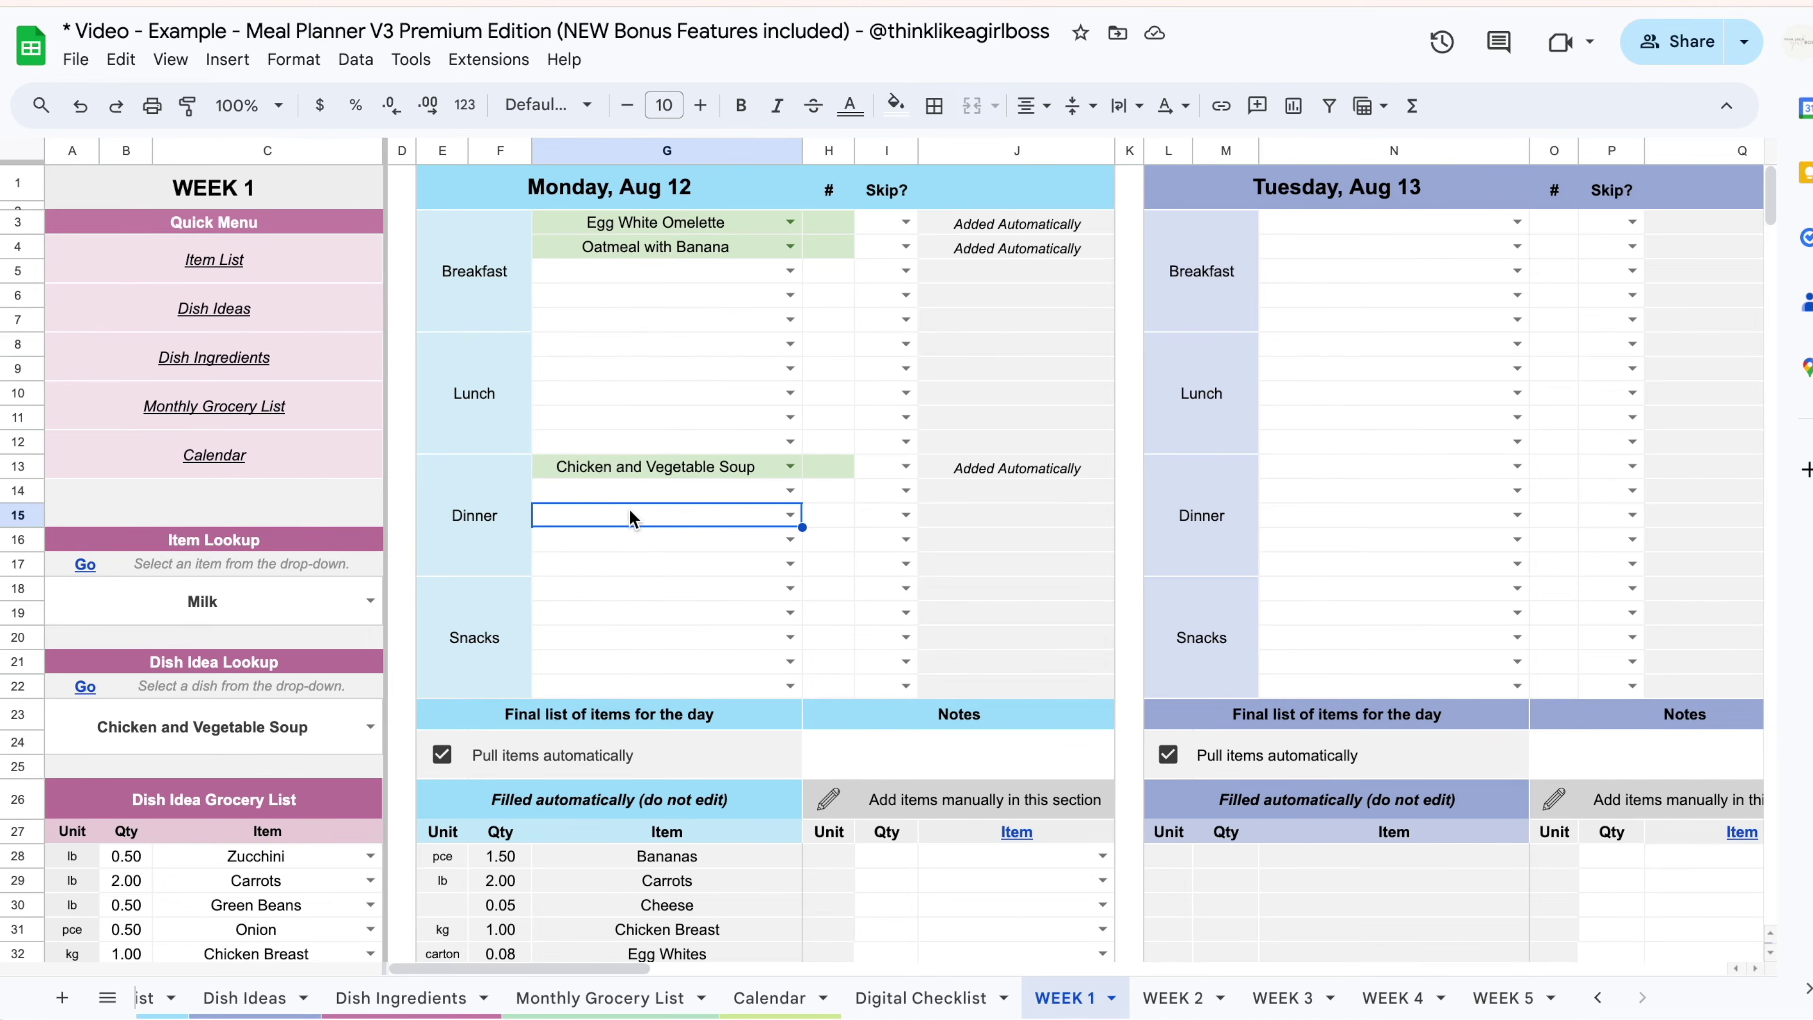
{"action": "left_click", "coordinate": [614, 620]}
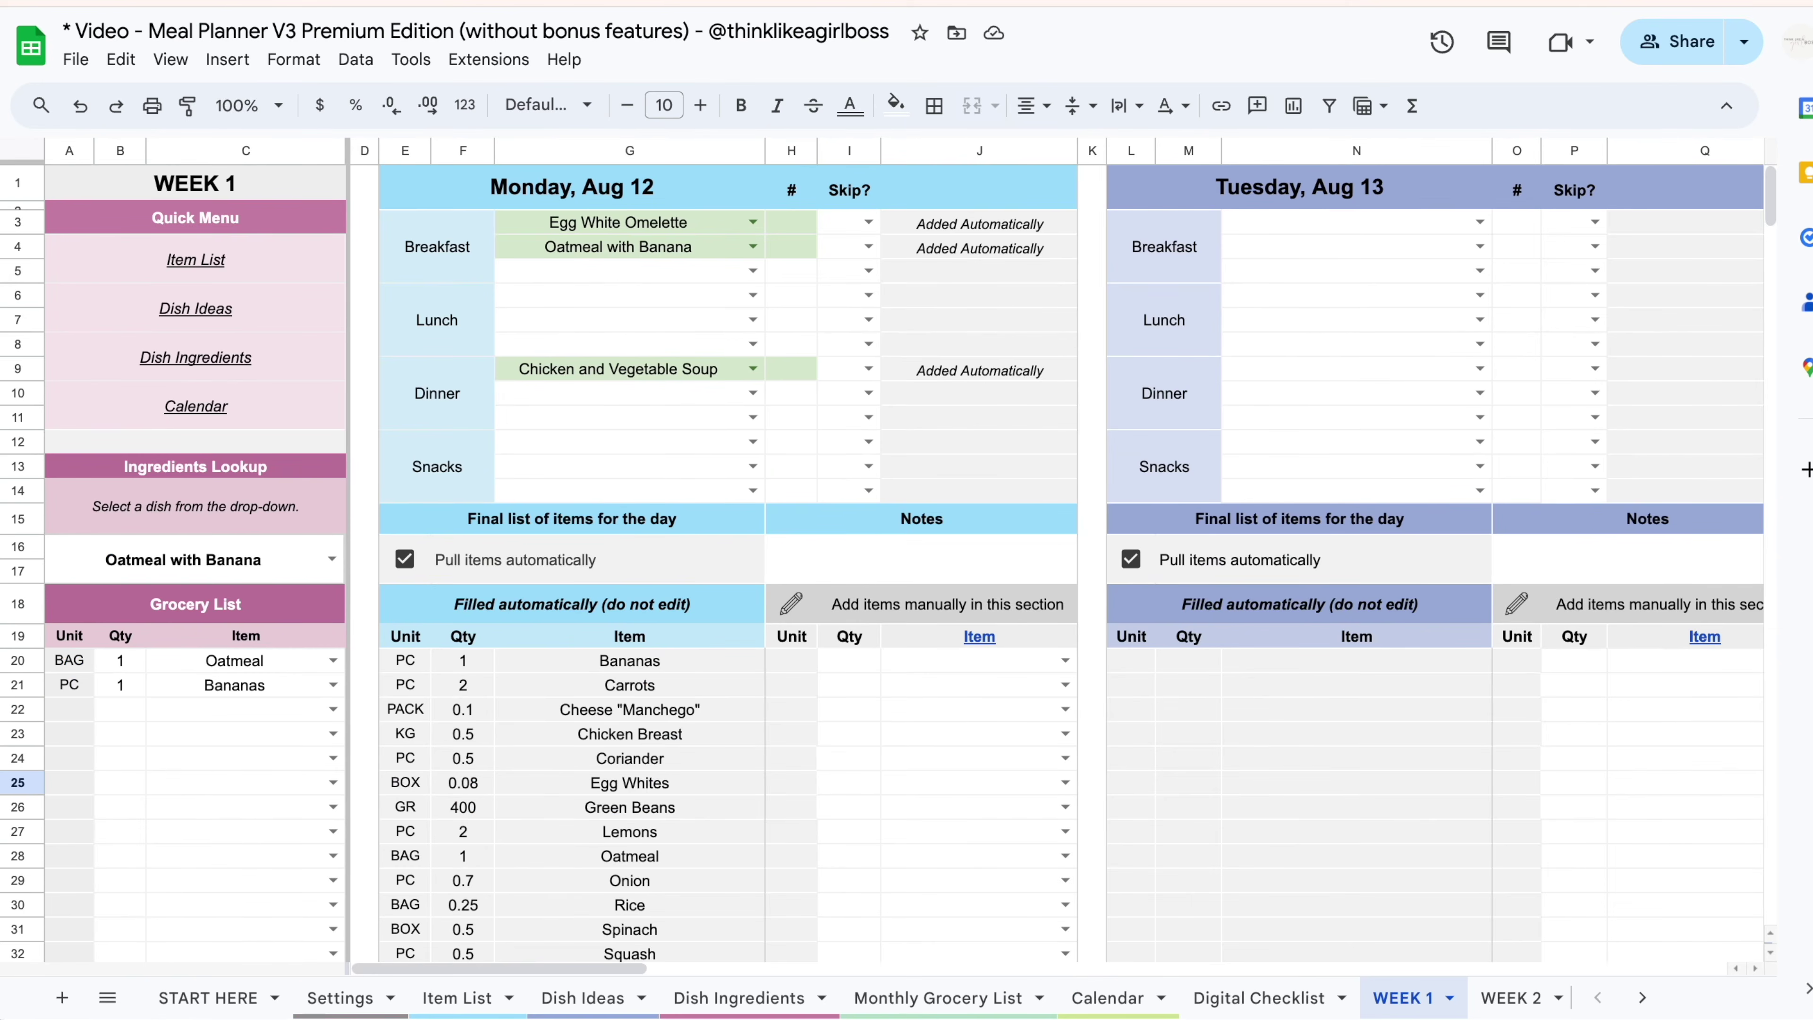
{"action": "left_click", "coordinate": [610, 272]}
{"action": "left_click", "coordinate": [602, 318]}
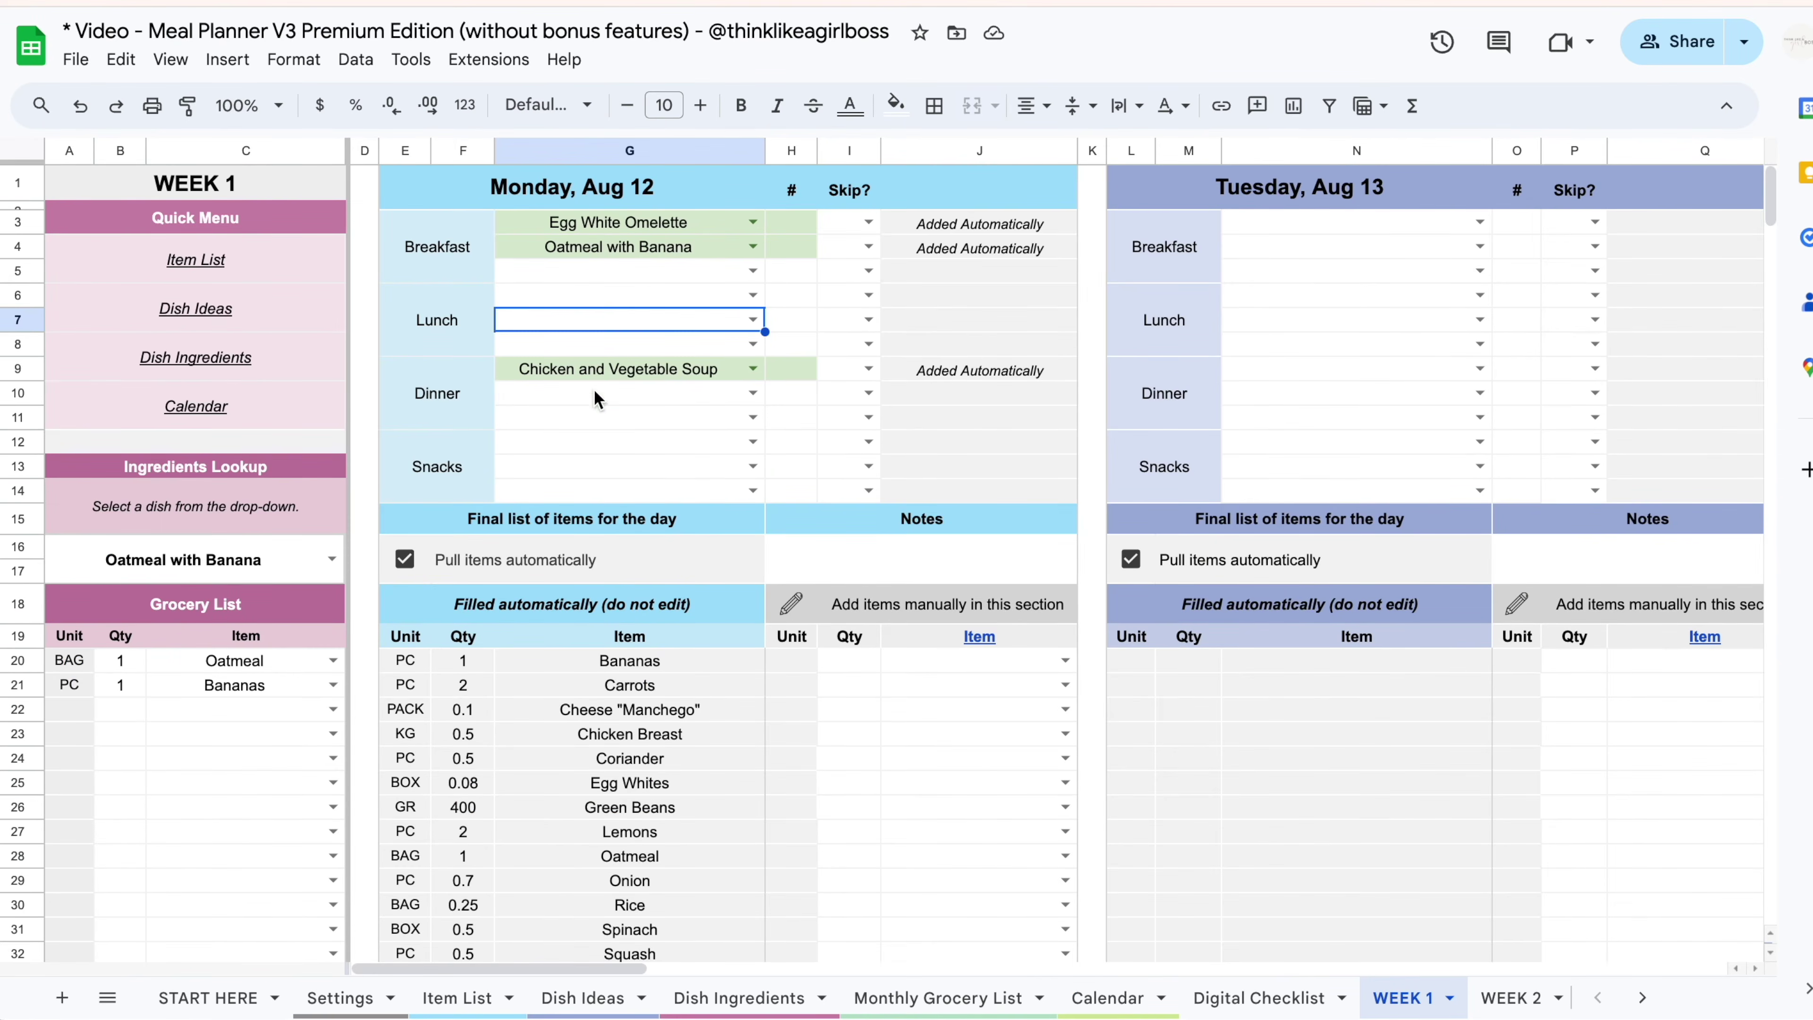
{"action": "left_click", "coordinate": [600, 394]}
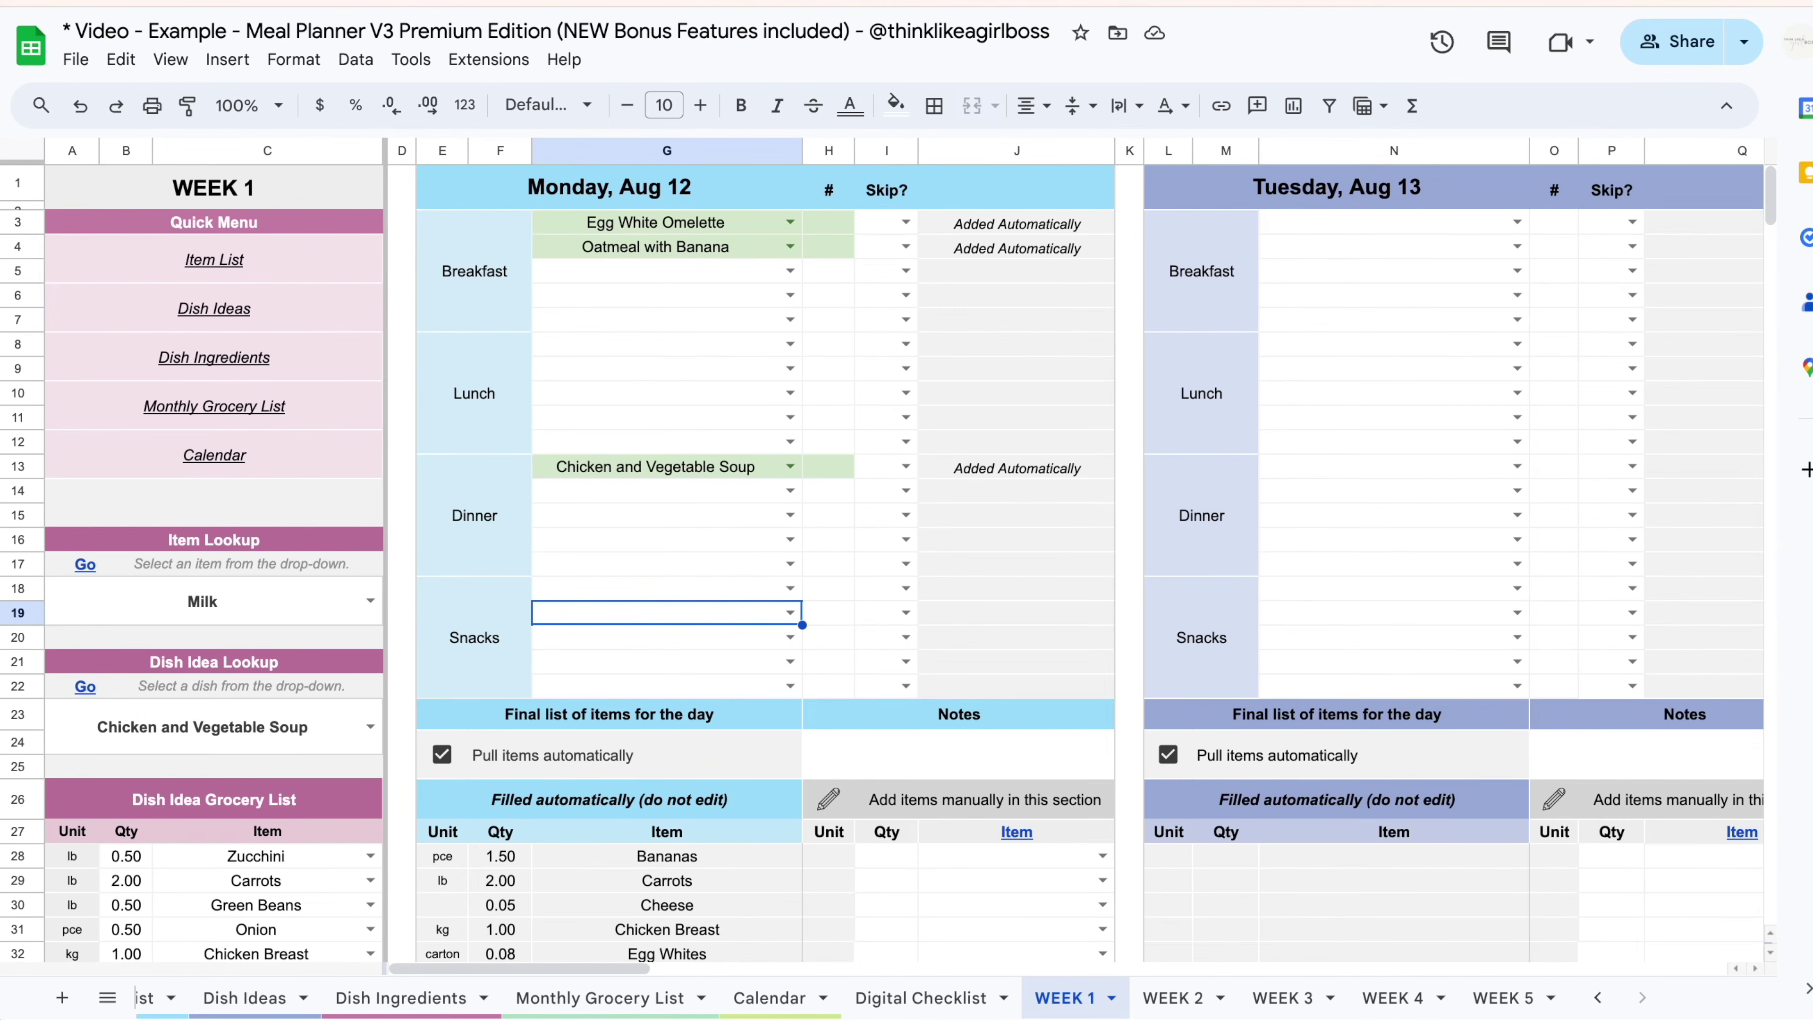
{"action": "left_click", "coordinate": [629, 300]}
{"action": "left_click", "coordinate": [629, 392]}
{"action": "left_click", "coordinate": [629, 530]}
{"action": "left_click", "coordinate": [625, 638]}
Plan Oatmeal with Banana for breakfast and Chicken and Vegetable Soup for dinner on Tuesday, Aug 13.
{"action": "scroll", "coordinate": [1177, 636], "scroll_direction": "right", "scroll_amount": 5}
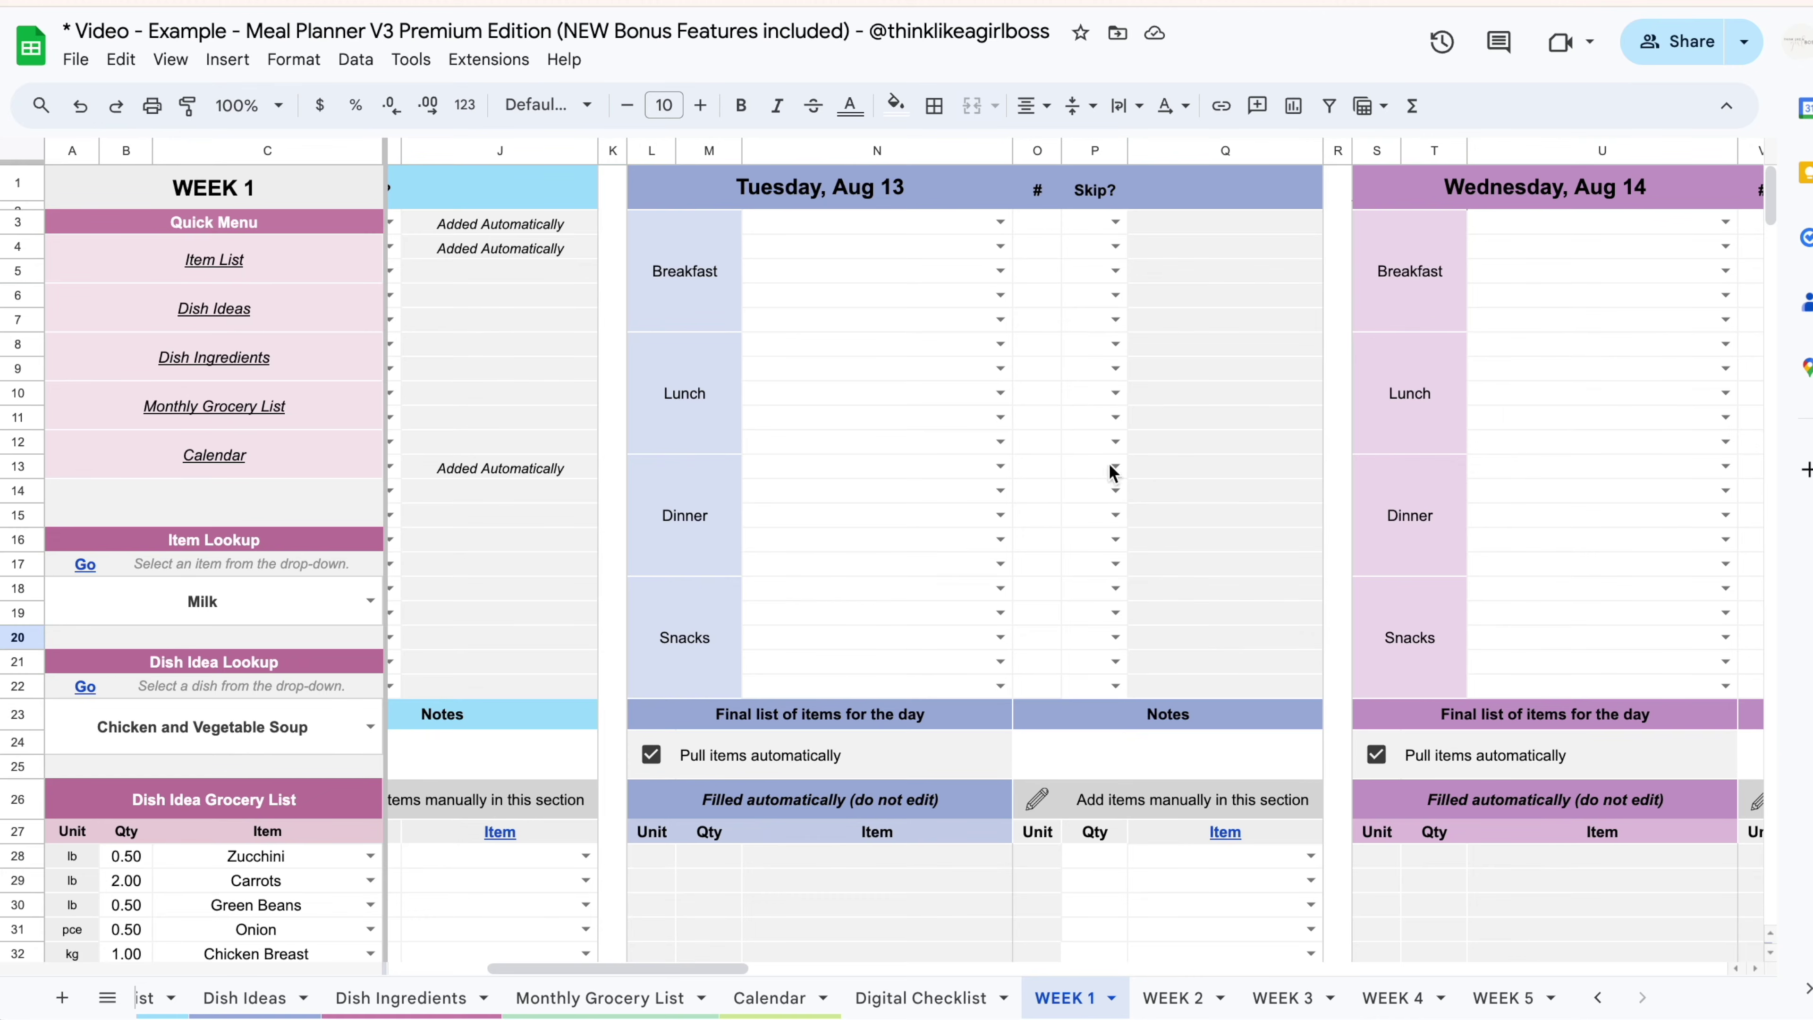
{"action": "left_click", "coordinate": [1000, 222]}
{"action": "left_click", "coordinate": [866, 348]}
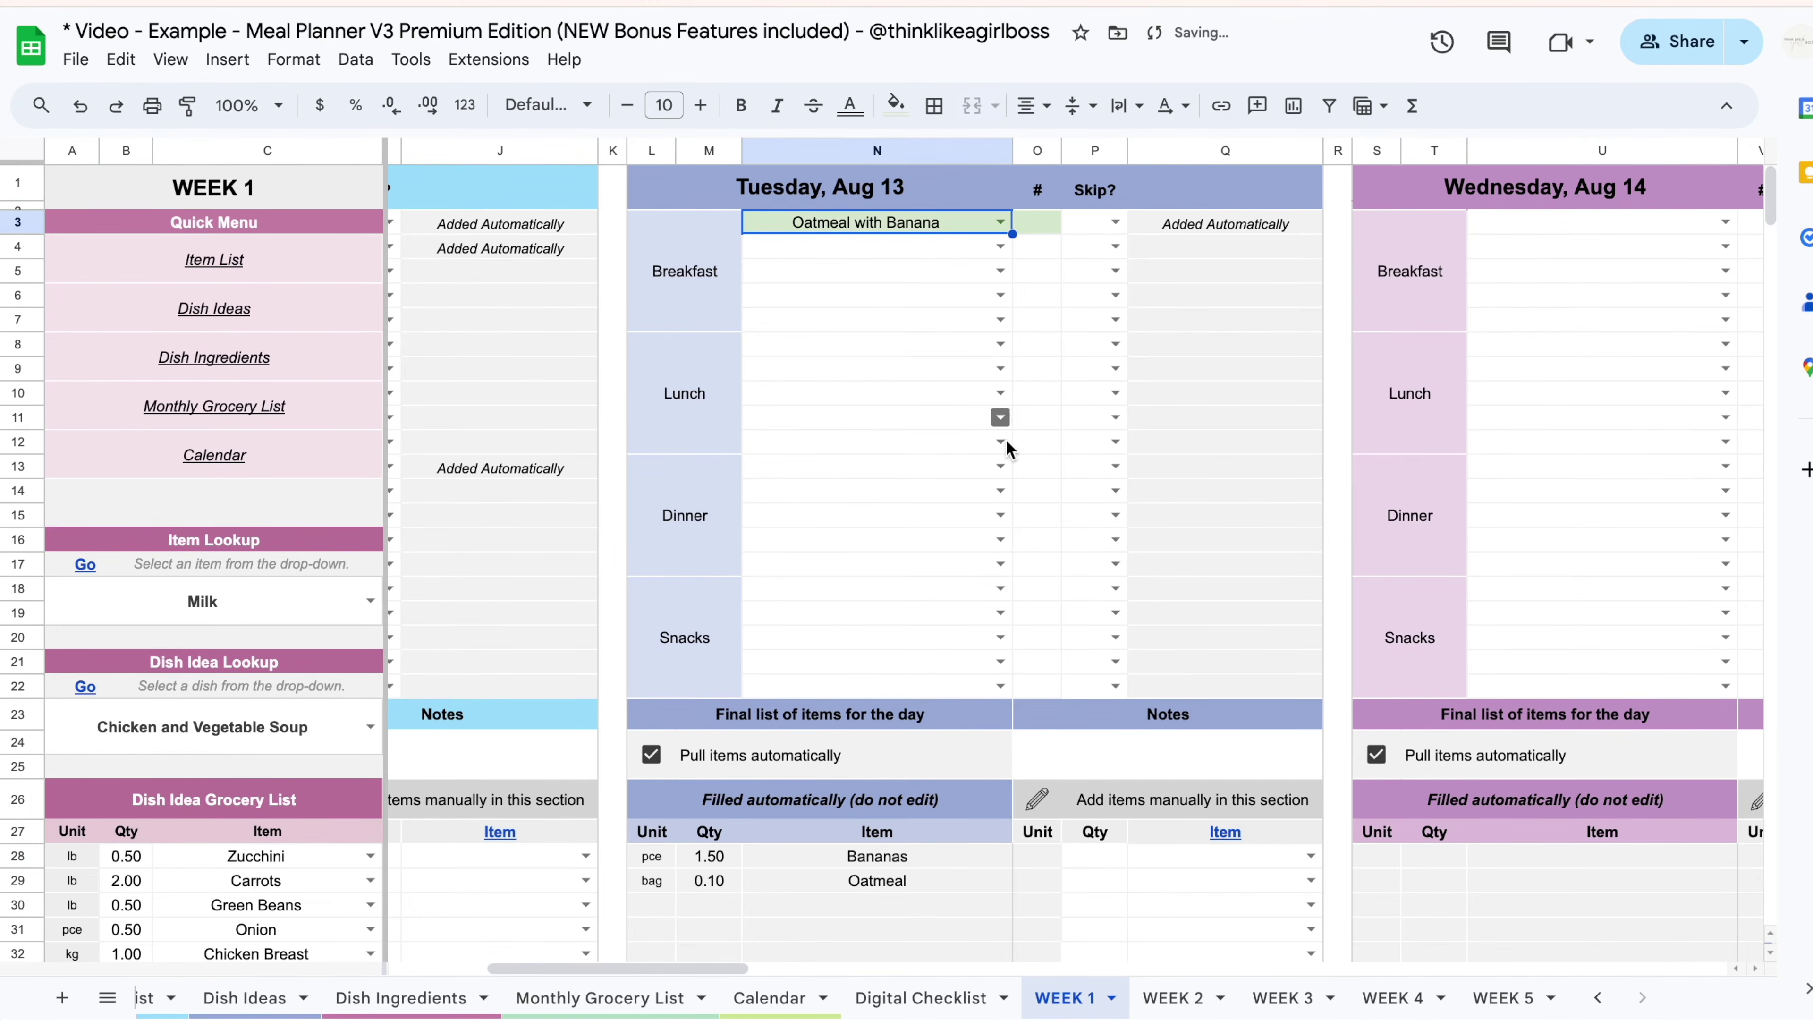
{"action": "left_click", "coordinate": [1000, 467]}
{"action": "left_click", "coordinate": [907, 525]}
{"action": "left_click", "coordinate": [807, 545]}
{"action": "scroll", "coordinate": [807, 550], "scroll_direction": "right", "scroll_amount": 1}
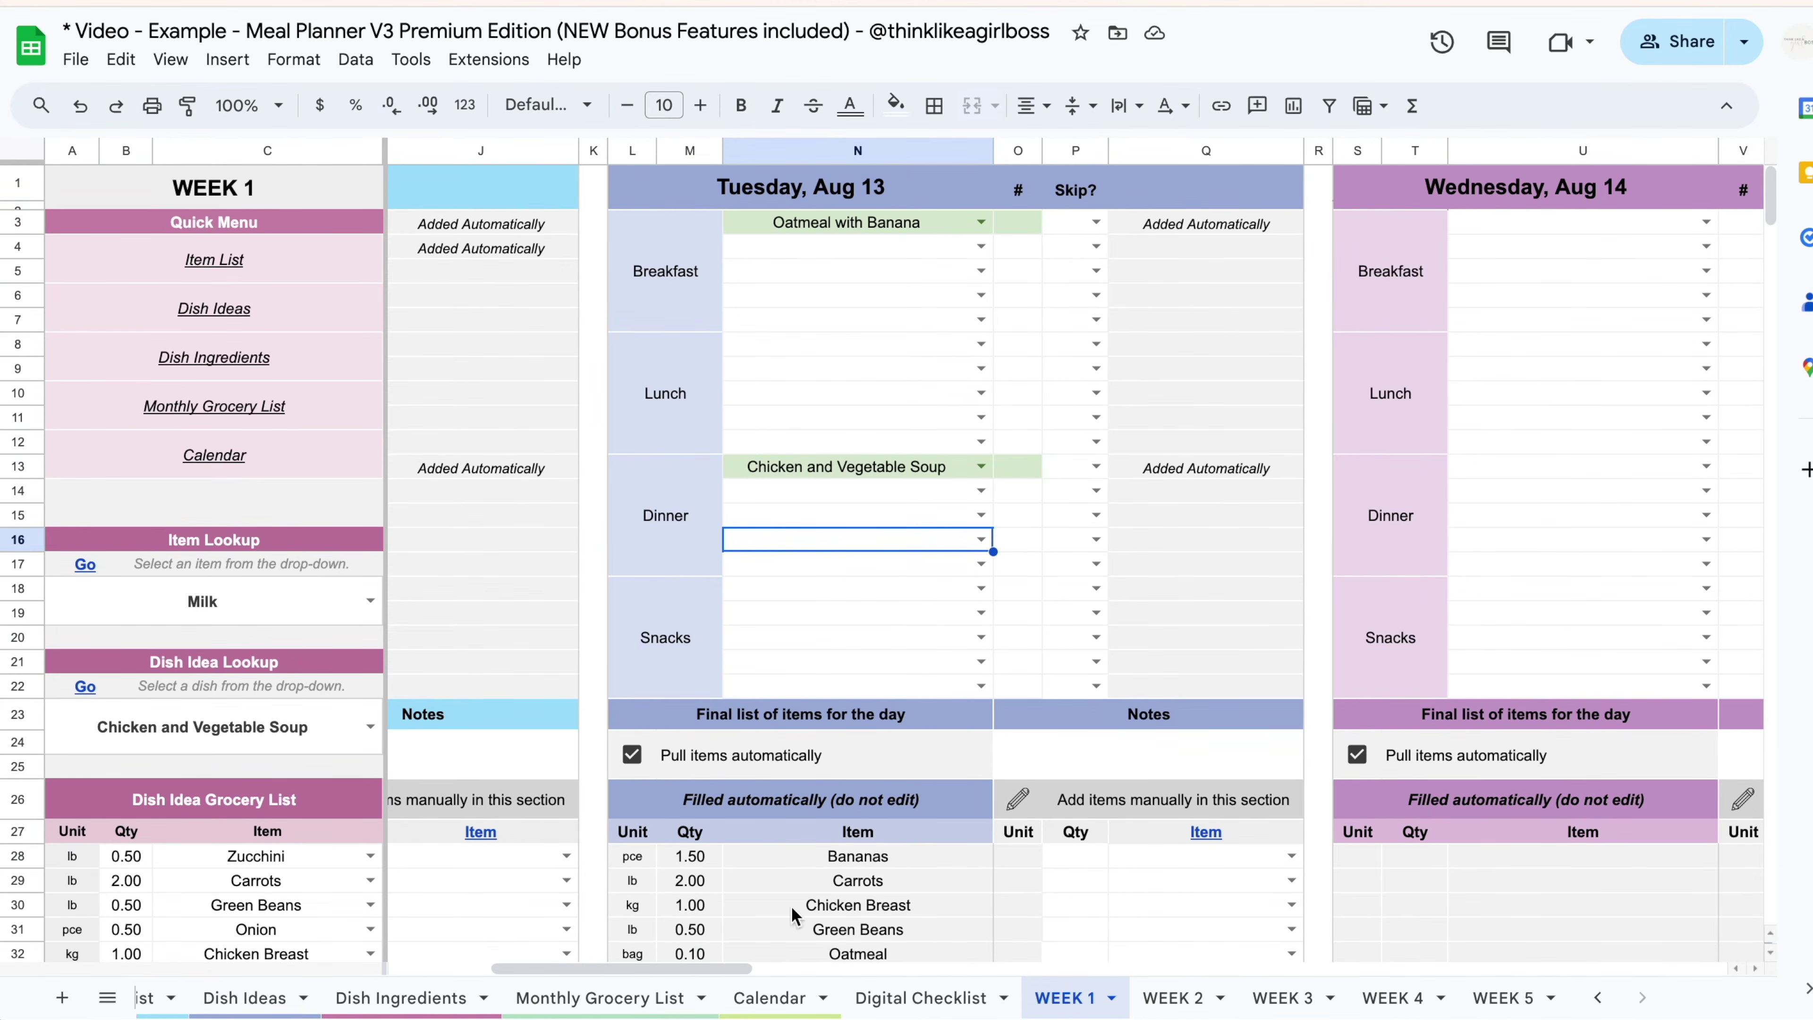
Examine the planned meals across the five weeks of the Calendar sheet.
{"action": "left_click", "coordinate": [775, 1000]}
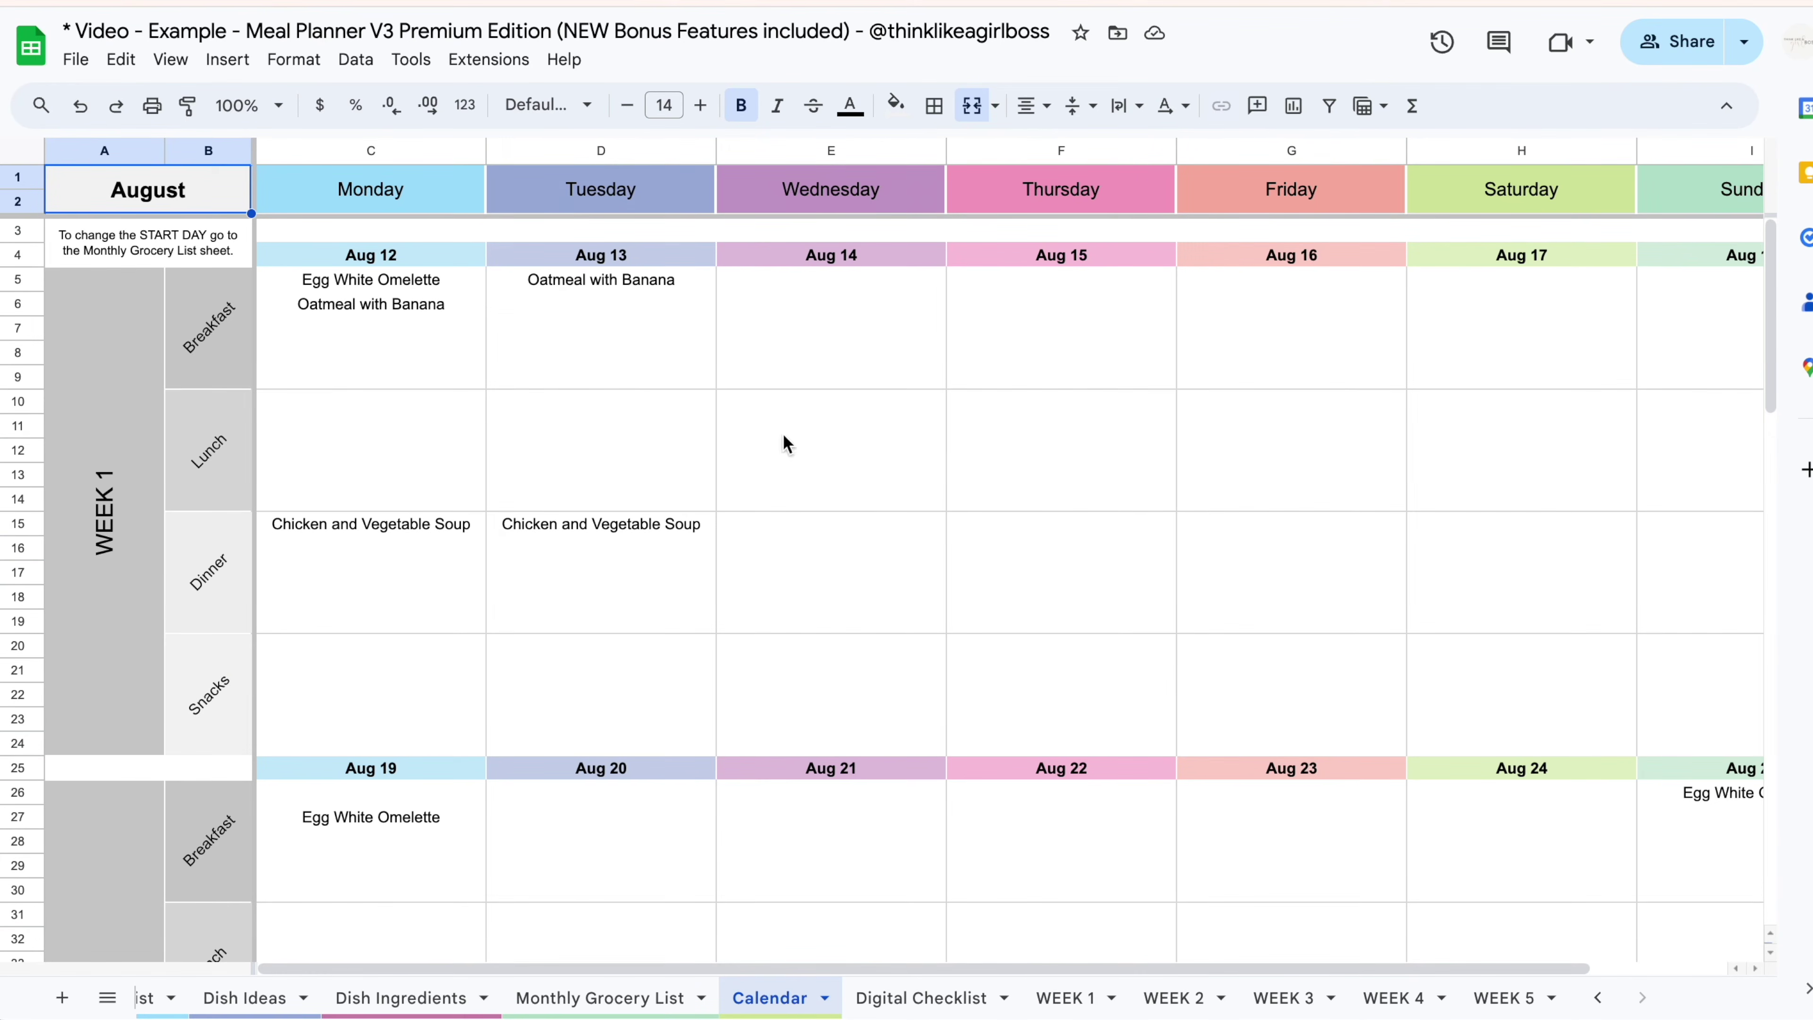
{"action": "scroll", "coordinate": [1199, 493], "scroll_direction": "down", "scroll_amount": 20}
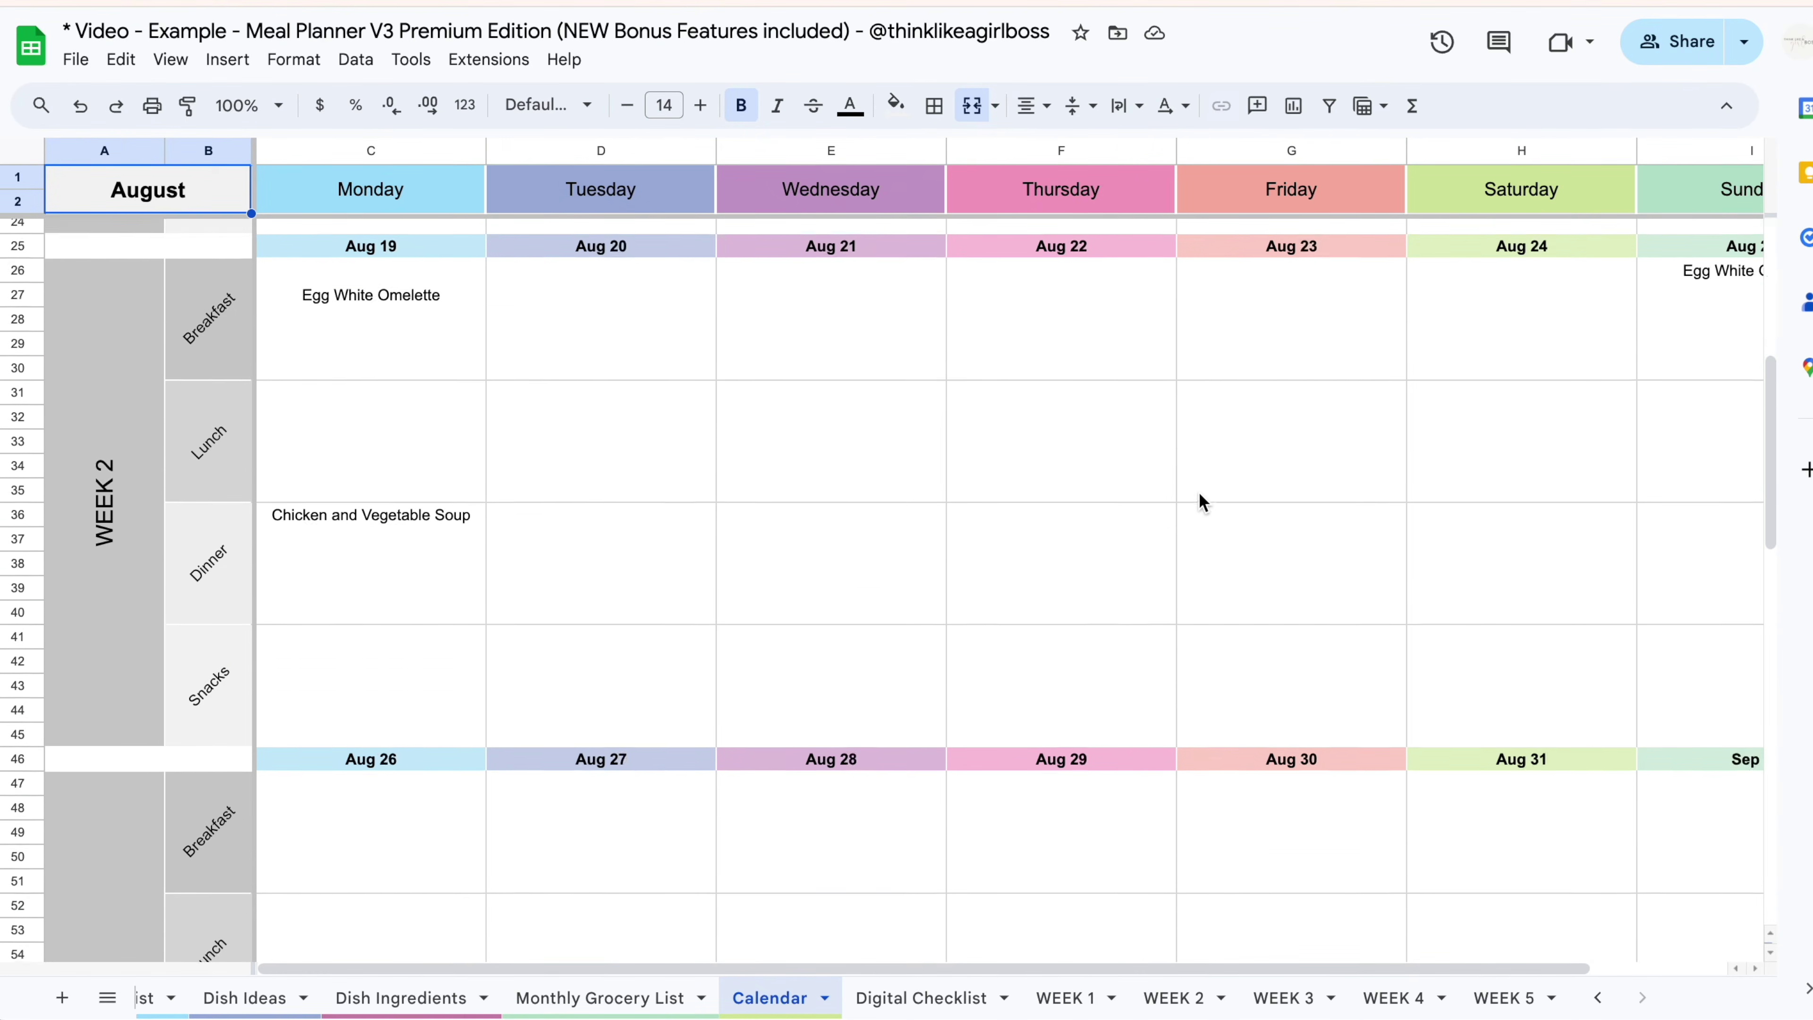
{"action": "scroll", "coordinate": [1198, 501], "scroll_direction": "down", "scroll_amount": 4}
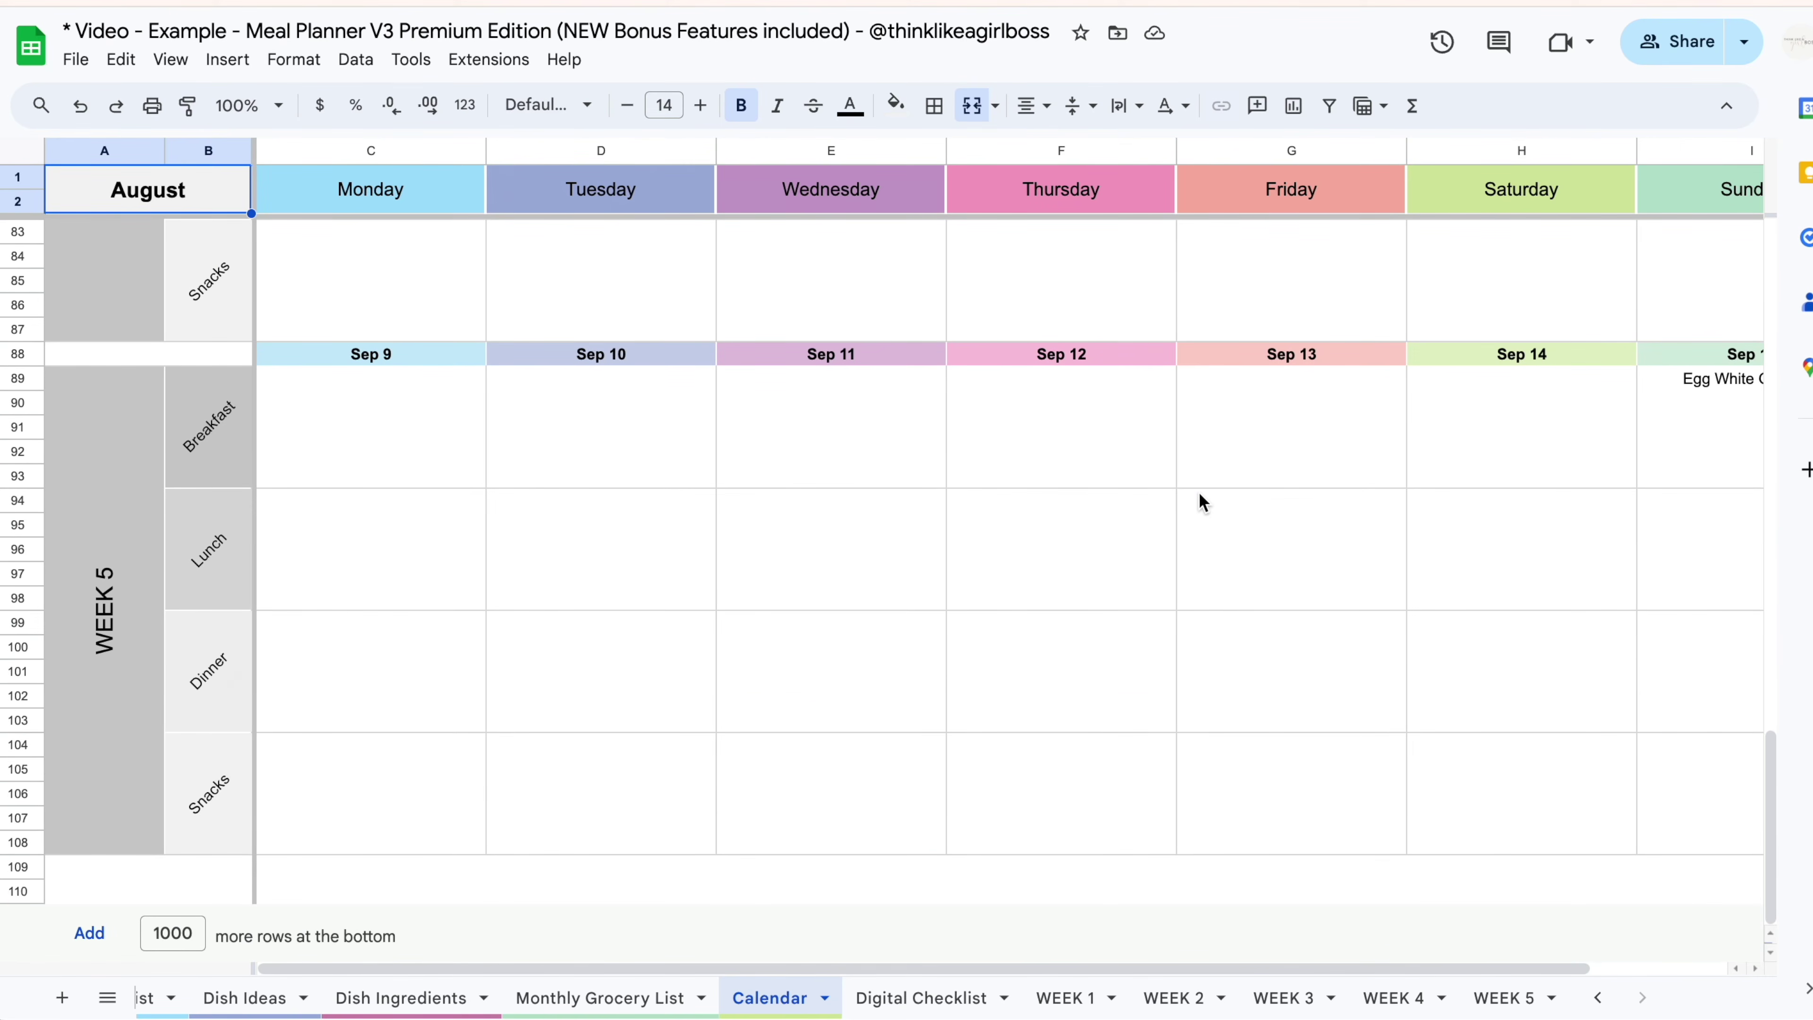
{"action": "scroll", "coordinate": [1199, 493], "scroll_direction": "up", "scroll_amount": 20}
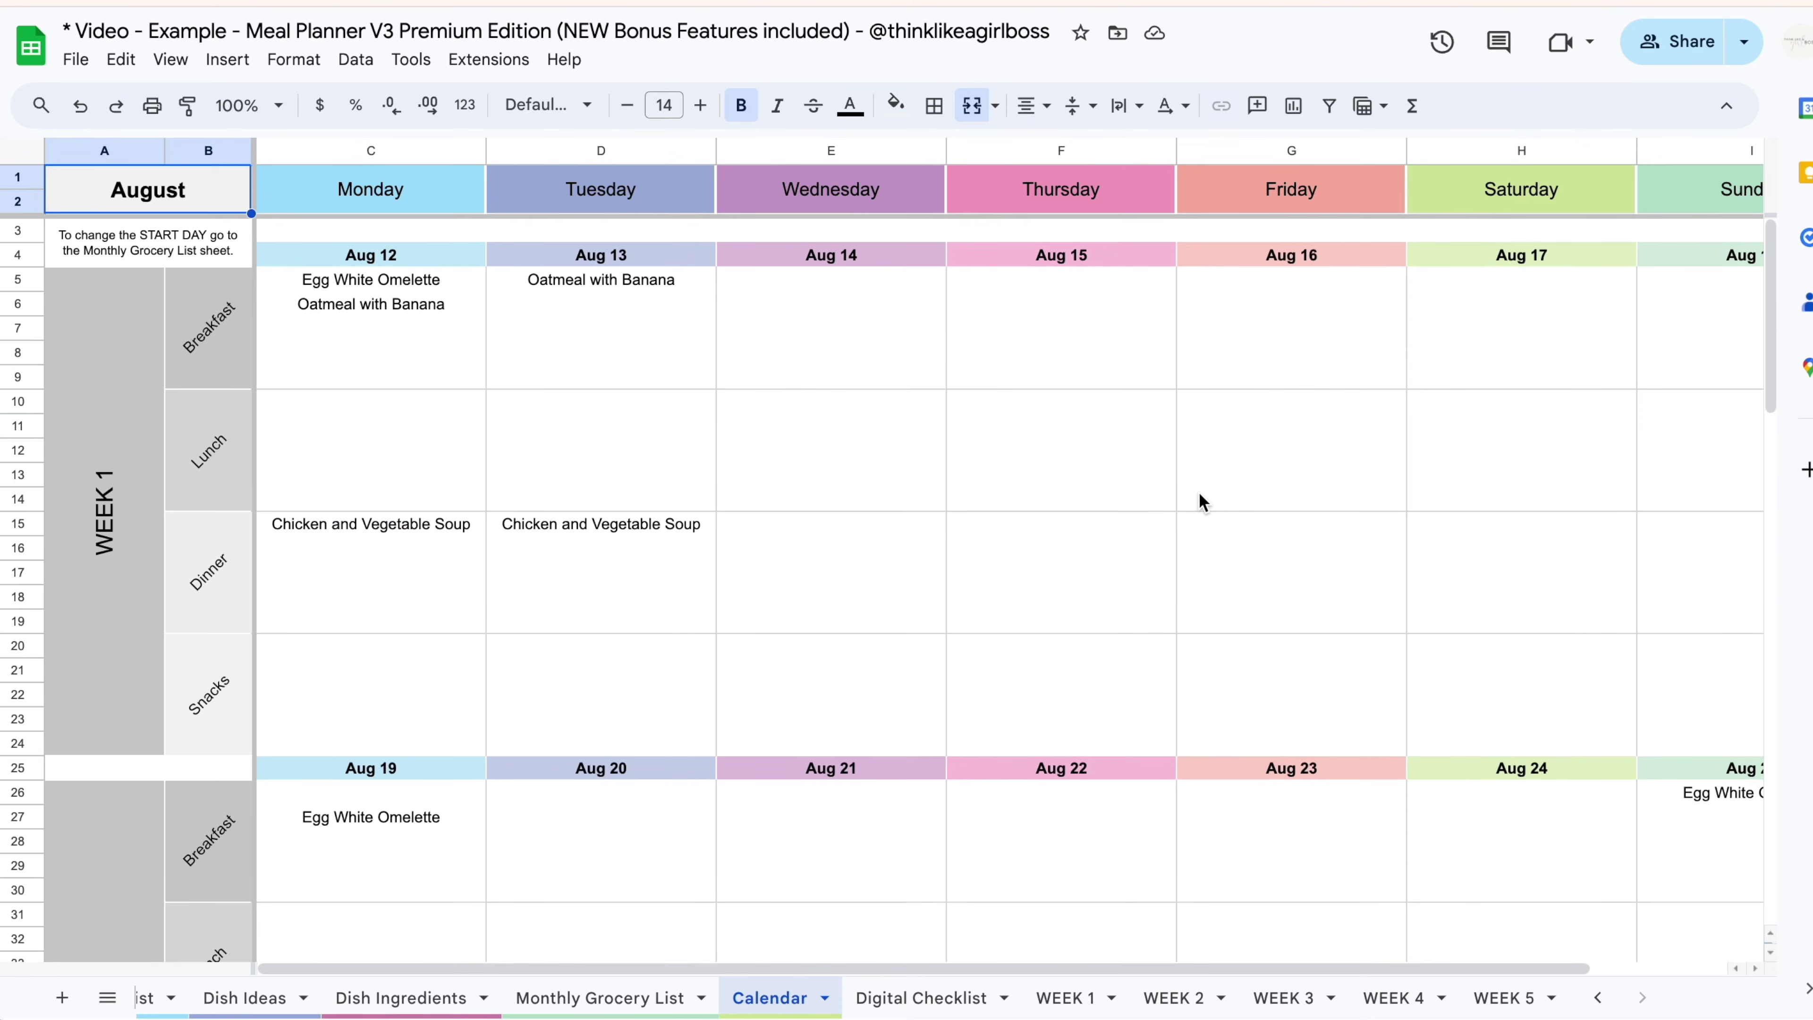
{"action": "scroll", "coordinate": [618, 829], "scroll_direction": "down", "scroll_amount": 1}
{"action": "scroll", "coordinate": [618, 837], "scroll_direction": "down", "scroll_amount": 4}
{"action": "scroll", "coordinate": [618, 837], "scroll_direction": "up", "scroll_amount": 5}
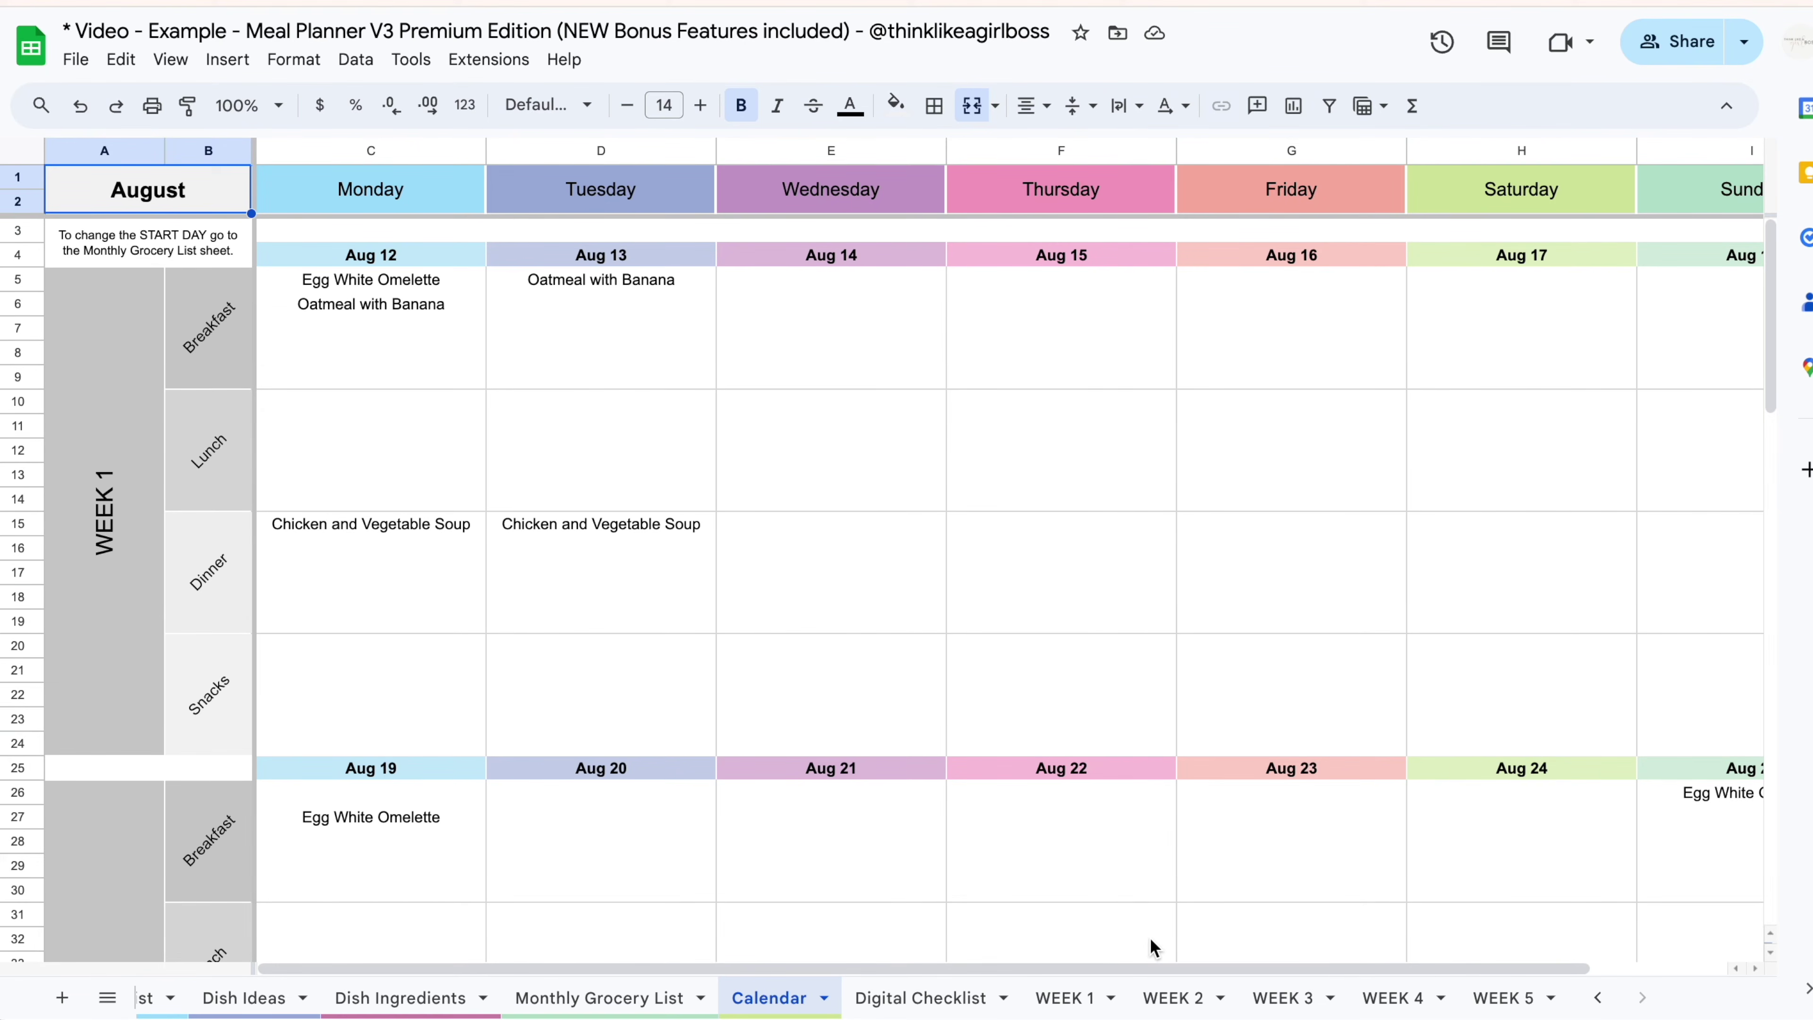
Review the breakfast, lunch, dinner and snack columns of the Dish Ideas sheet, and open the Item List.
{"action": "scroll", "coordinate": [1157, 994], "scroll_direction": "left", "scroll_amount": 5}
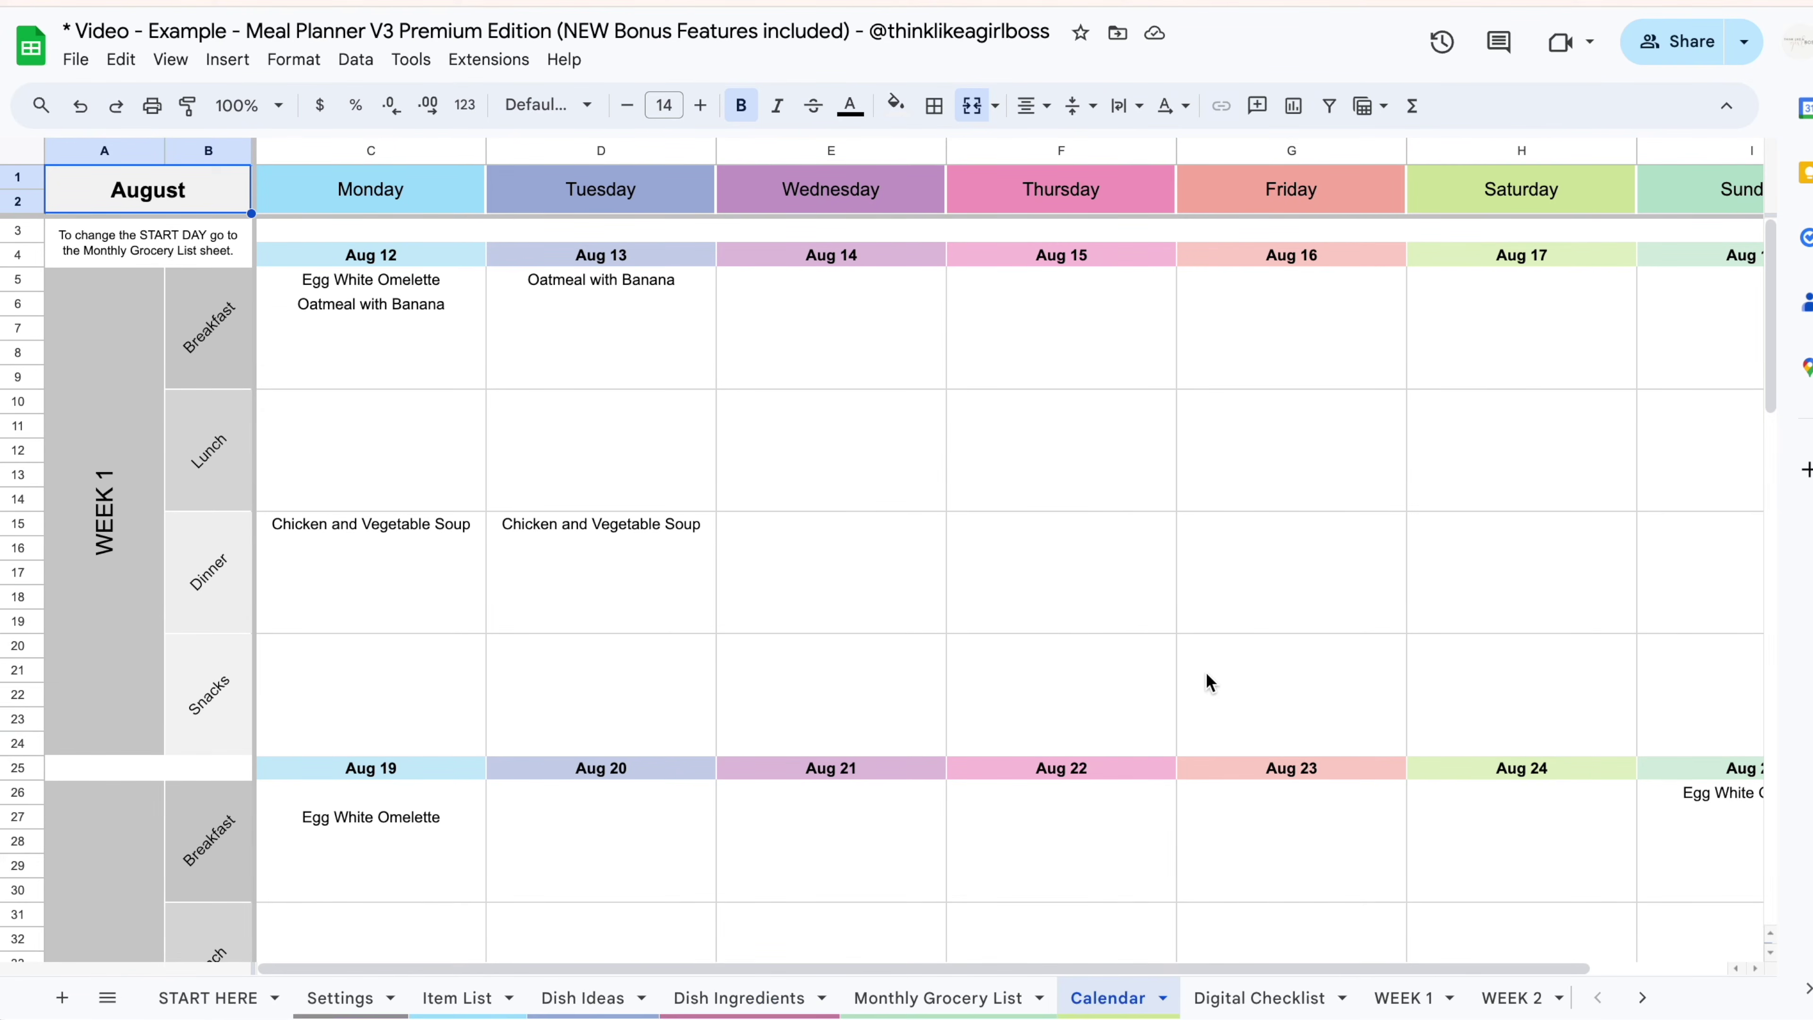
{"action": "left_click", "coordinate": [585, 996]}
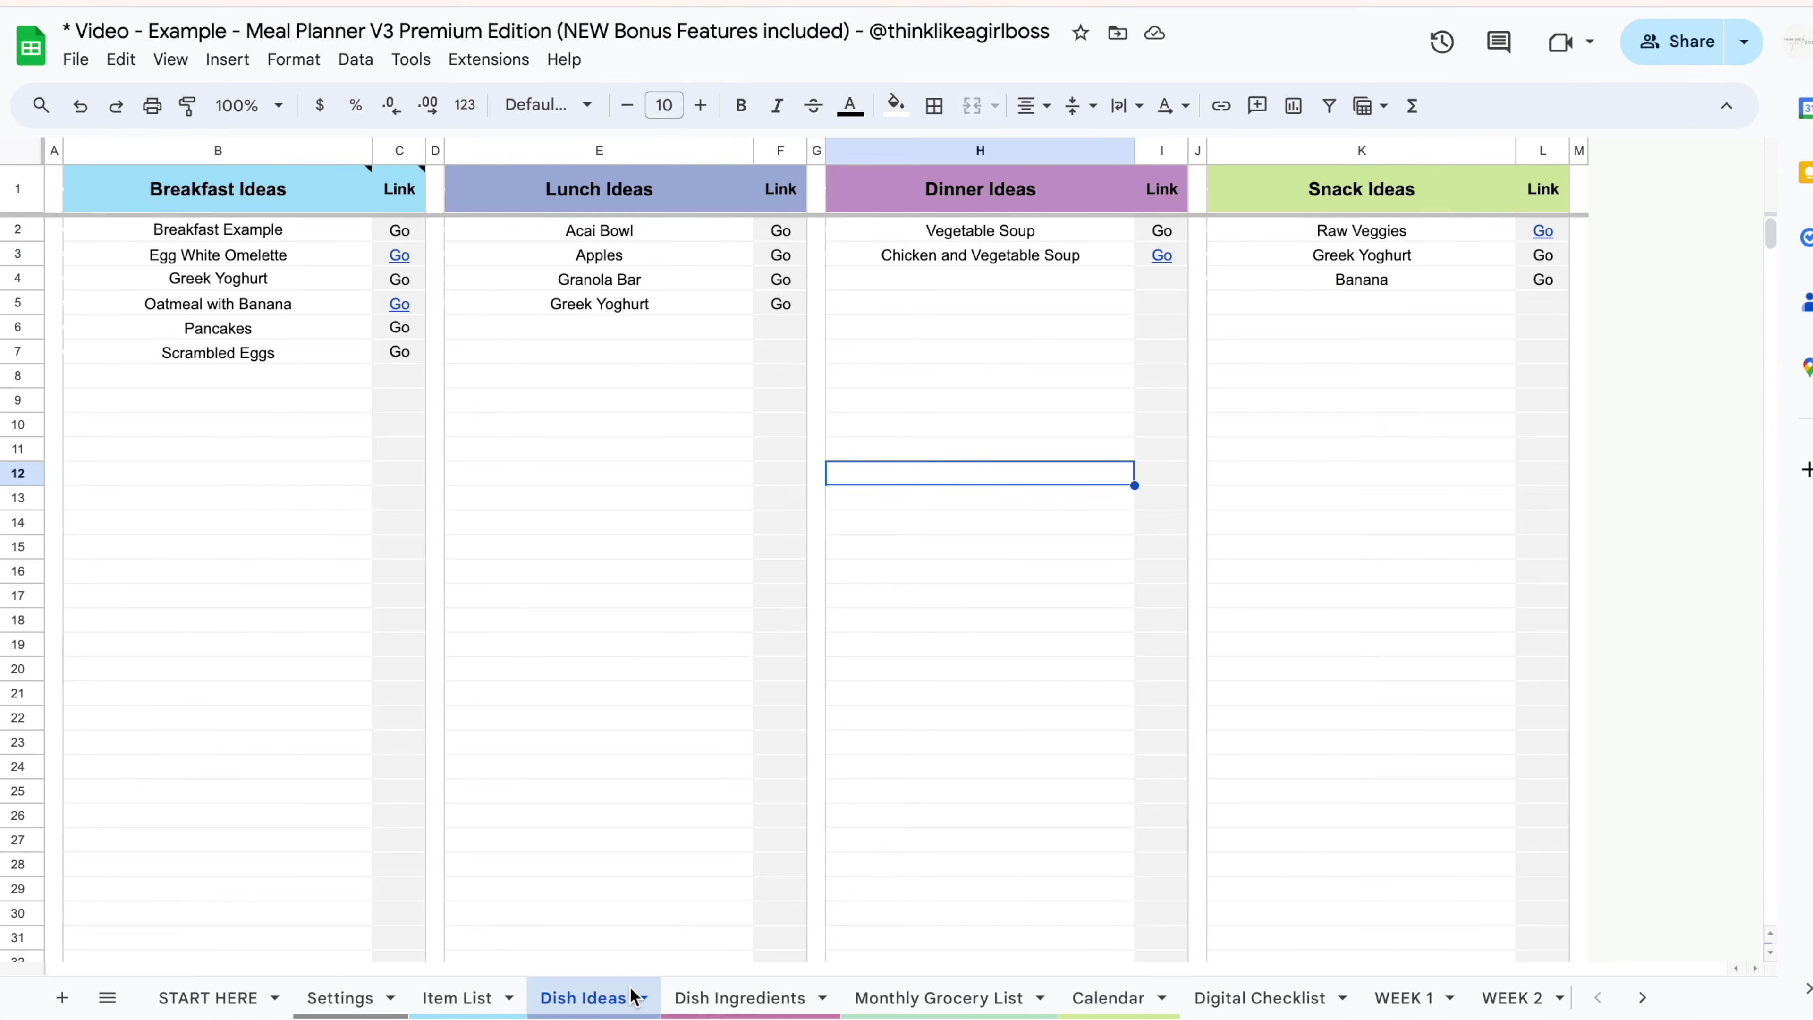
{"action": "left_click", "coordinate": [250, 556]}
{"action": "left_click", "coordinate": [653, 554]}
{"action": "left_click", "coordinate": [1040, 553]}
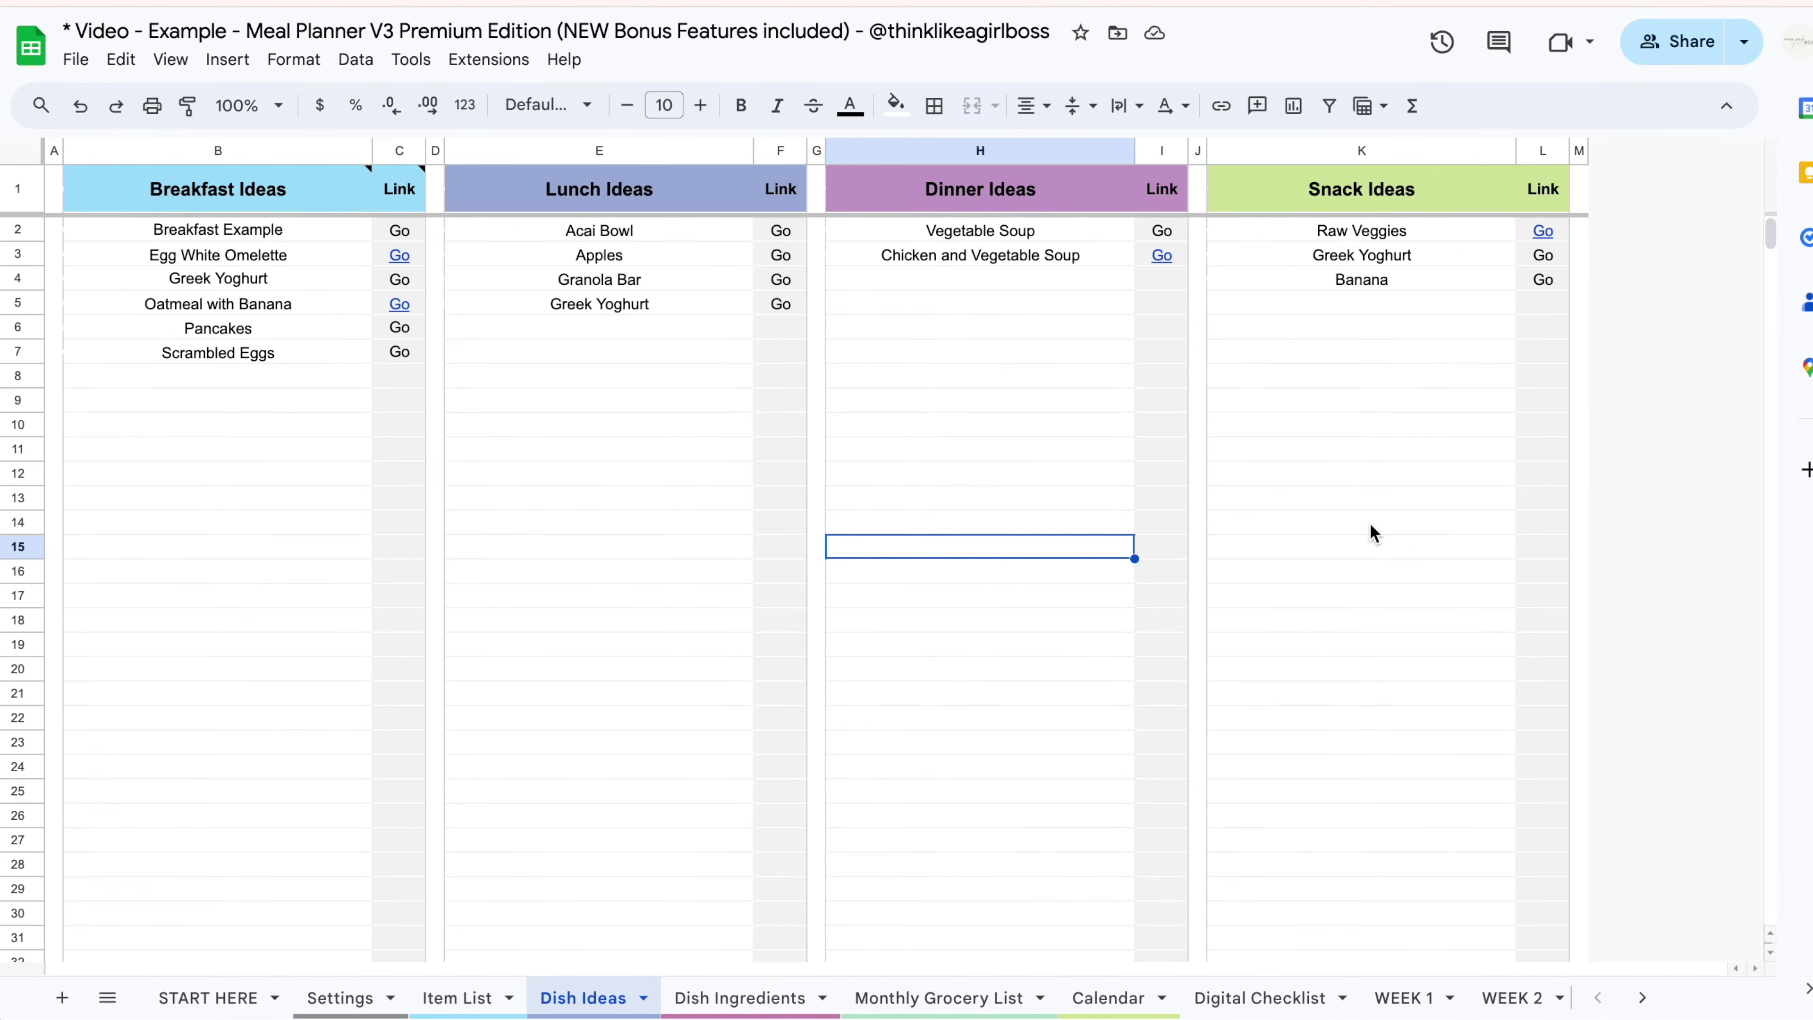
{"action": "left_click", "coordinate": [1374, 532]}
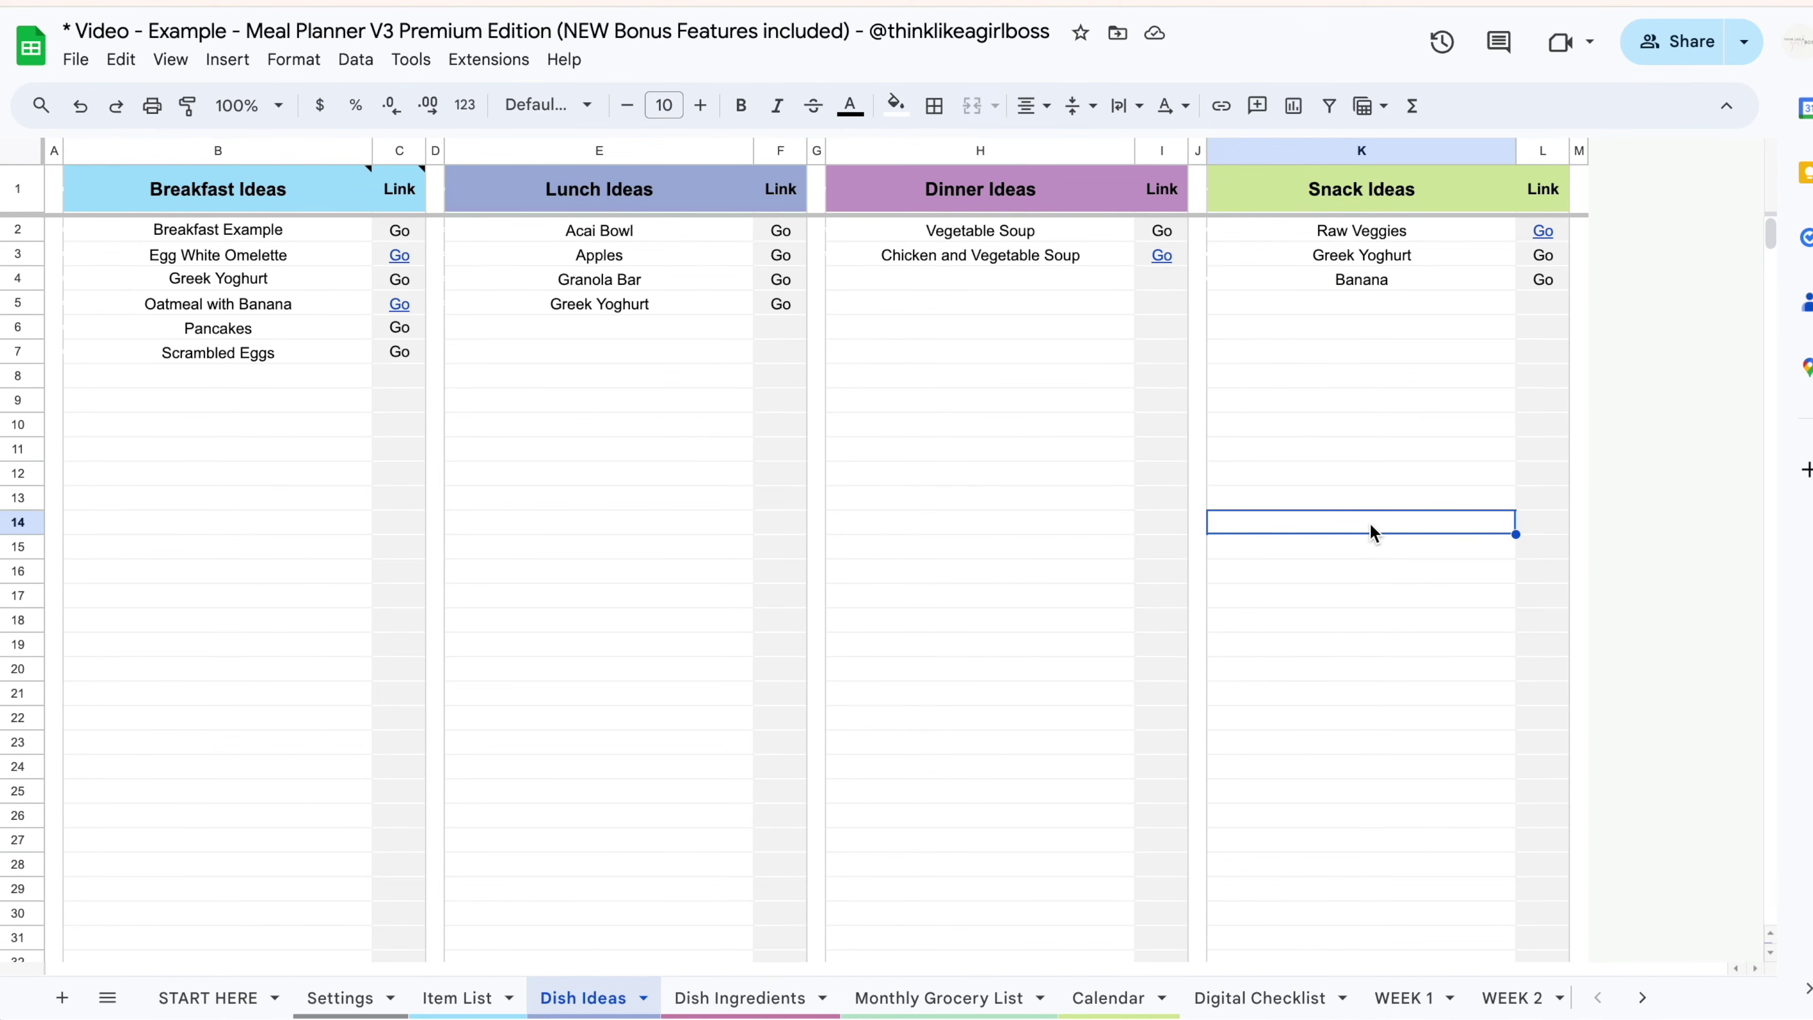
{"action": "left_click", "coordinate": [457, 996]}
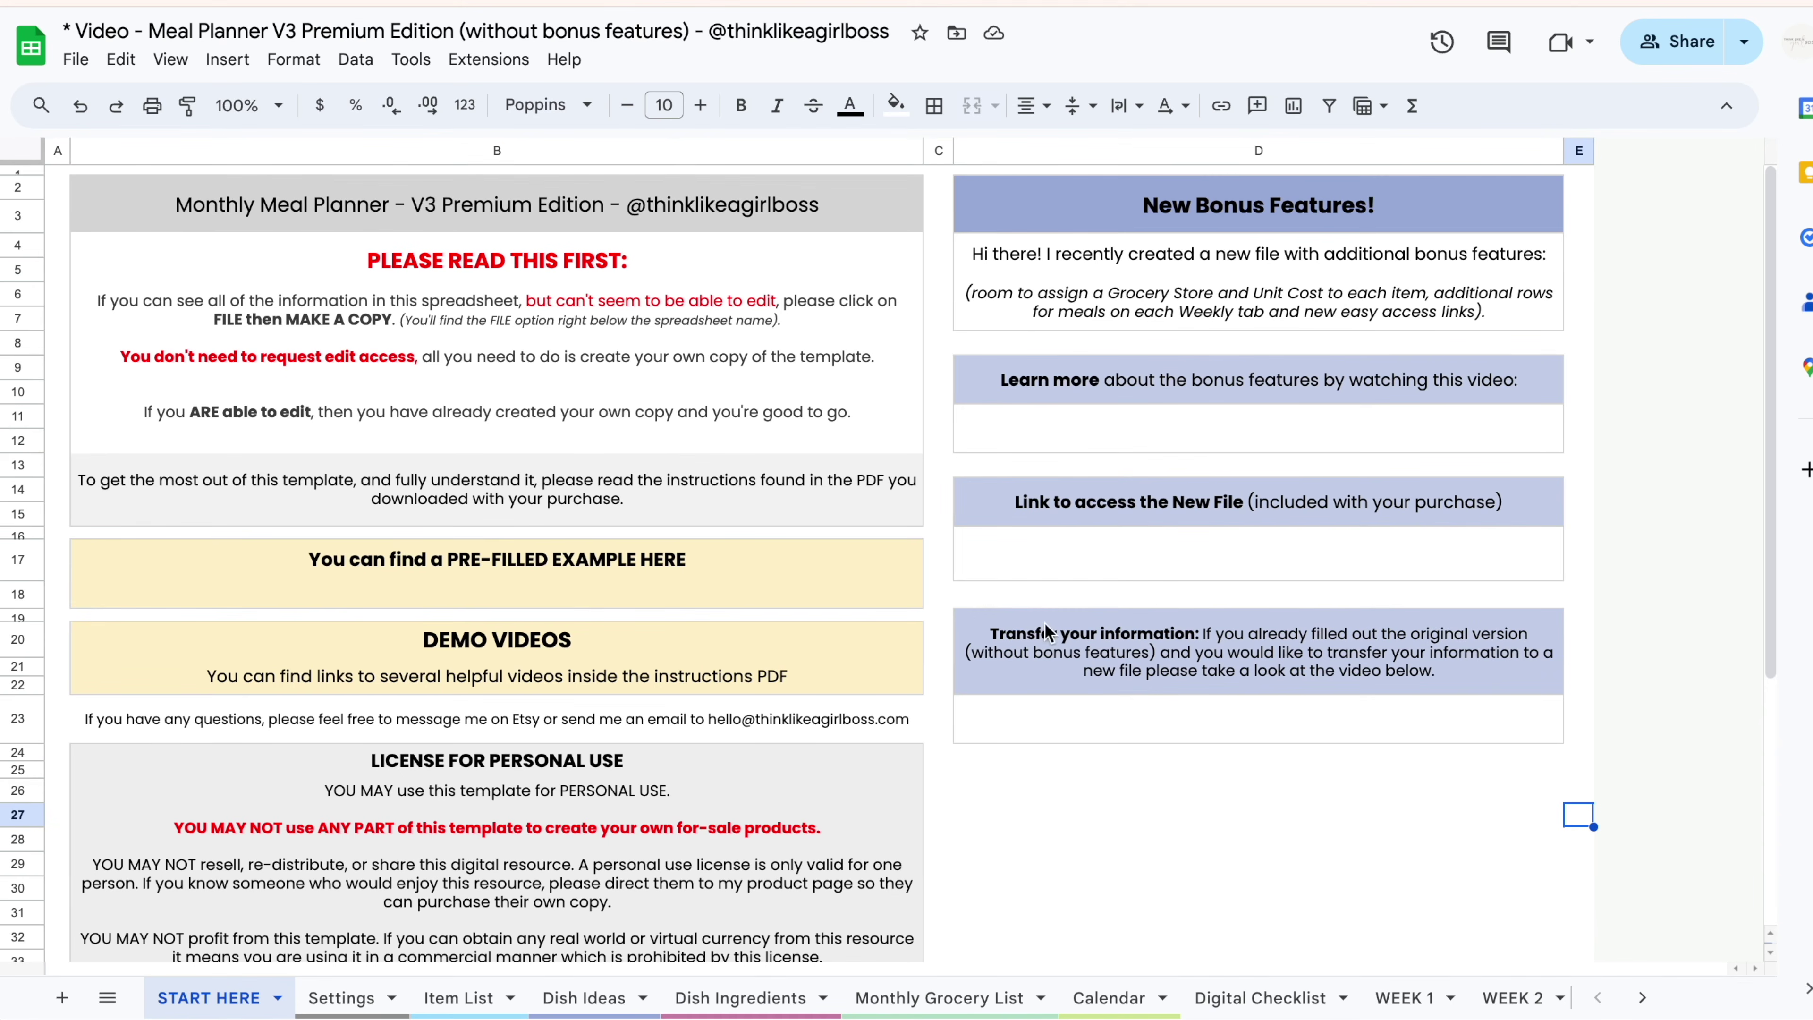
Check the bonus features video, new file link and information transfer sections on START HERE in the file without bonus features.
{"action": "left_click", "coordinate": [1273, 421]}
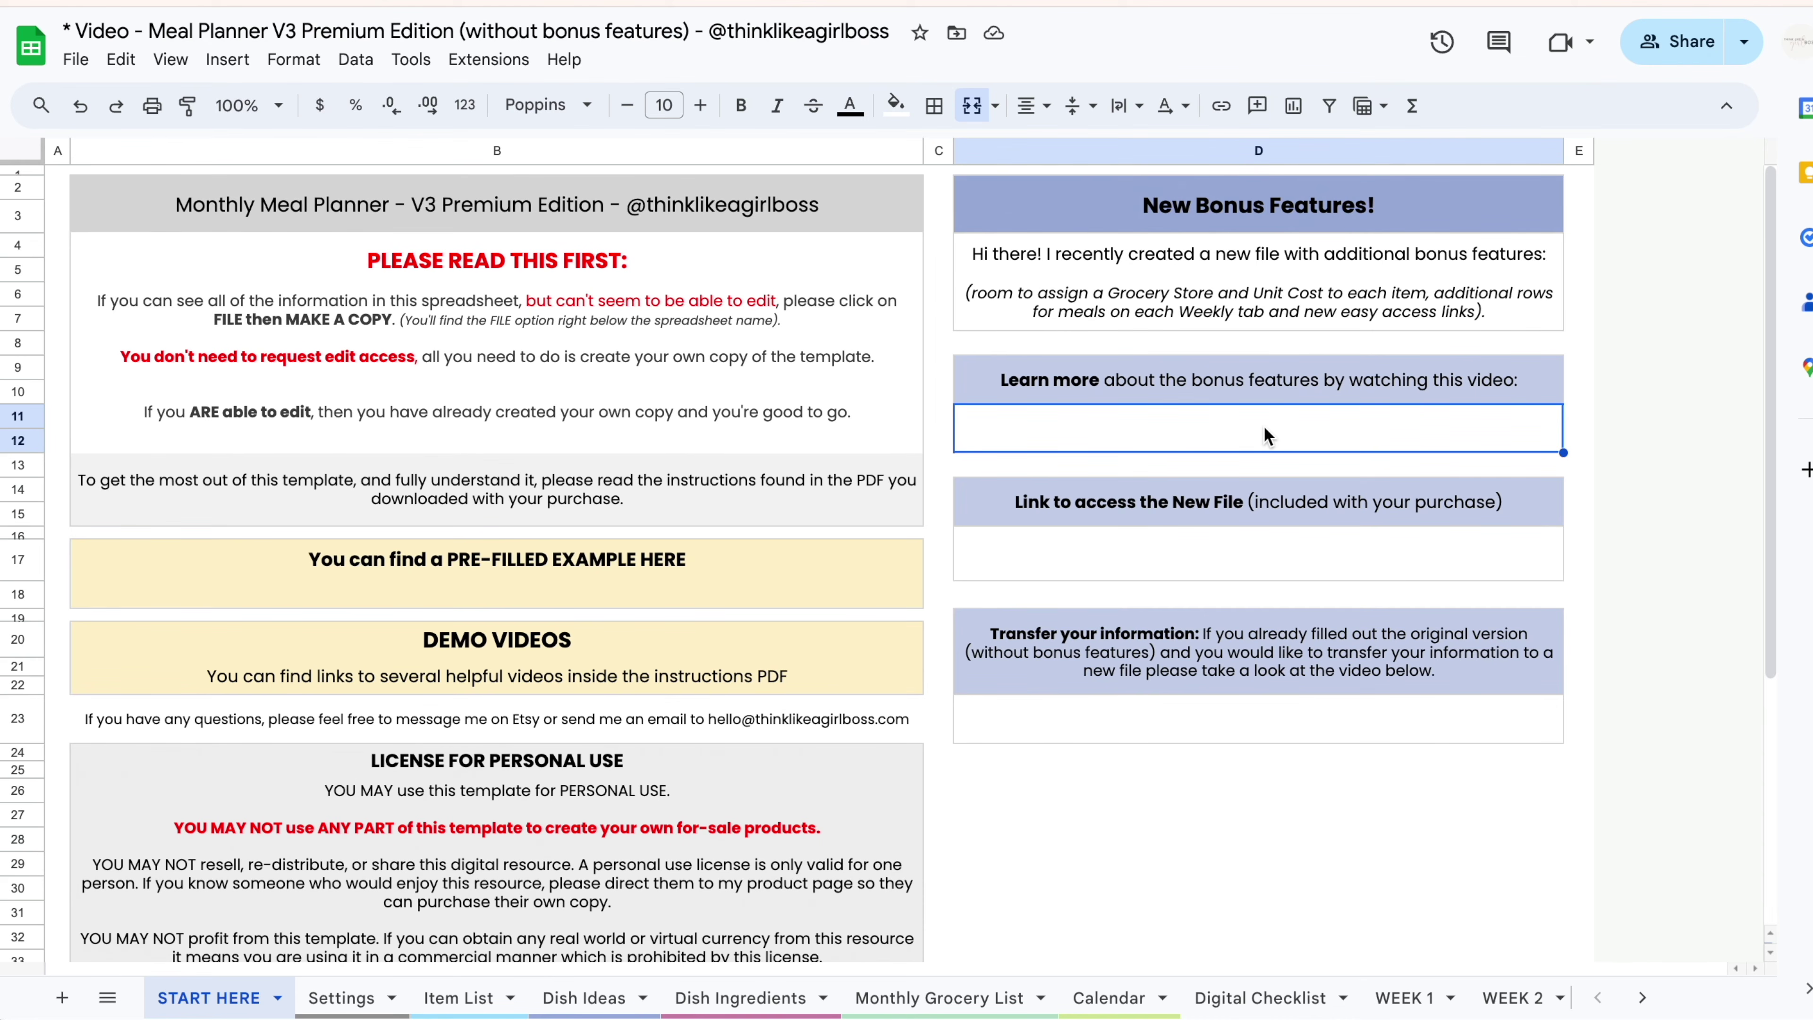
{"action": "left_click", "coordinate": [1247, 553]}
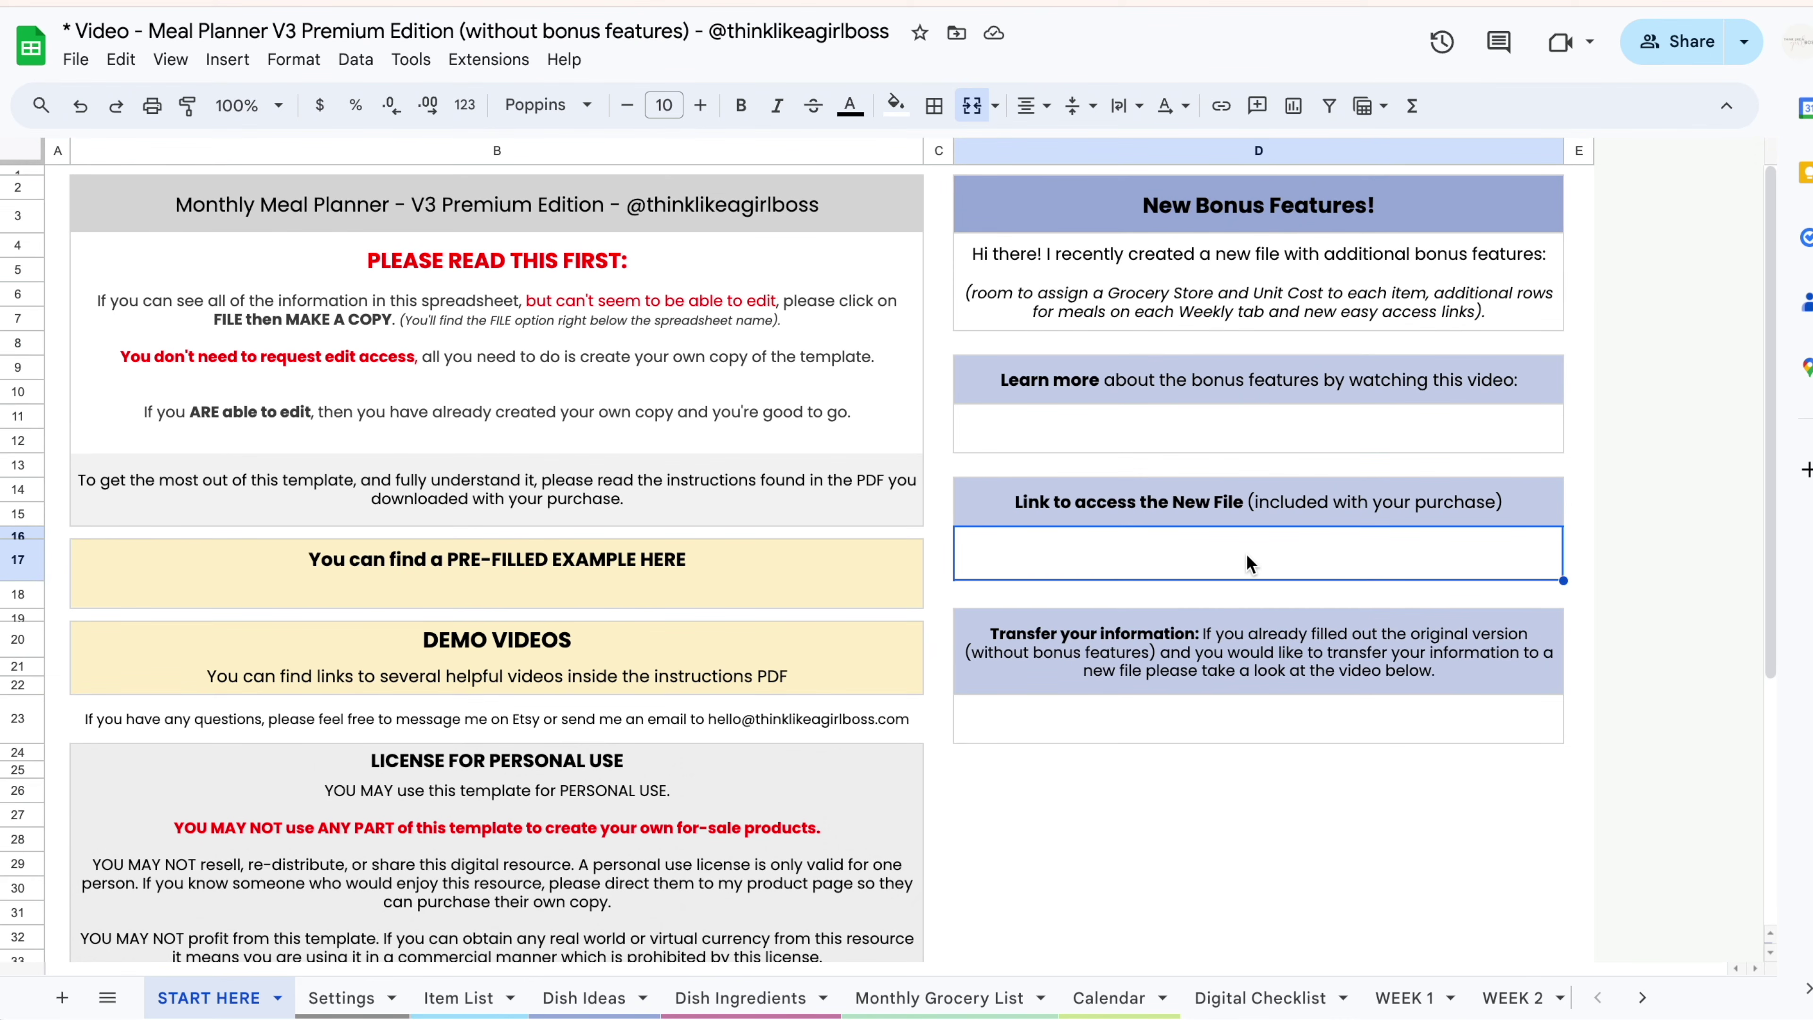
{"action": "left_click", "coordinate": [1262, 716]}
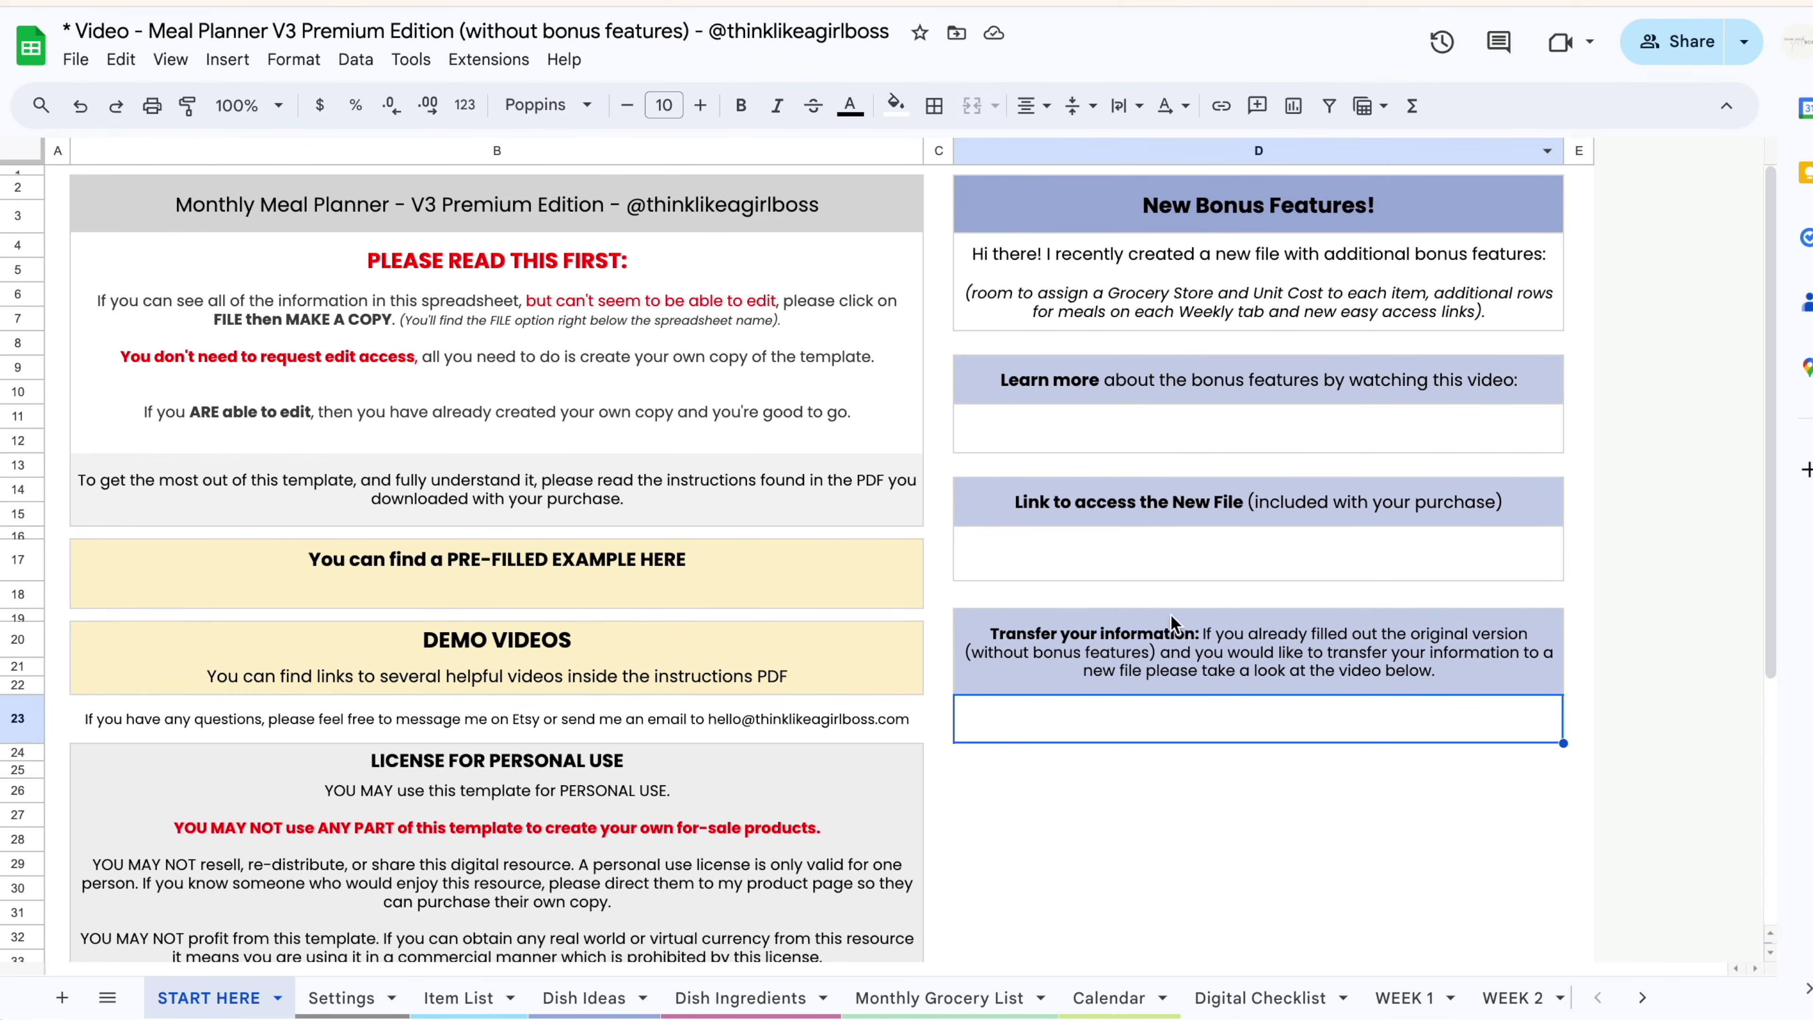
{"action": "left_click", "coordinate": [1156, 566]}
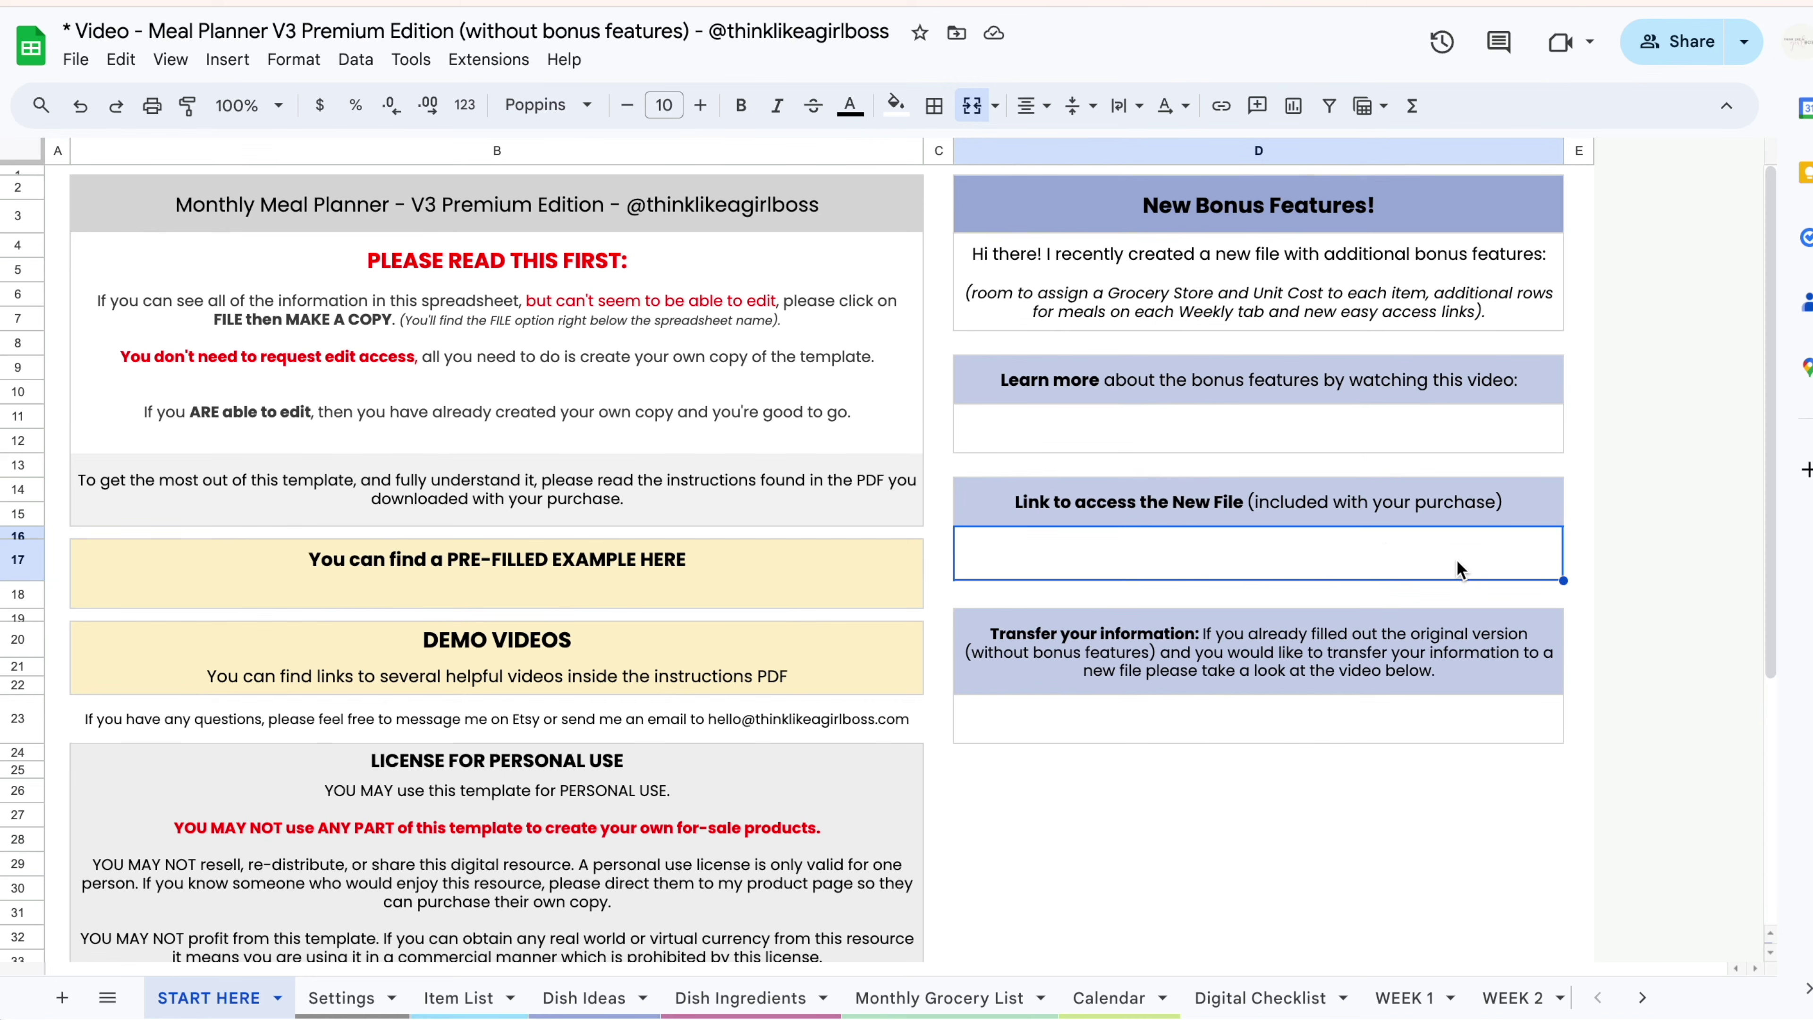